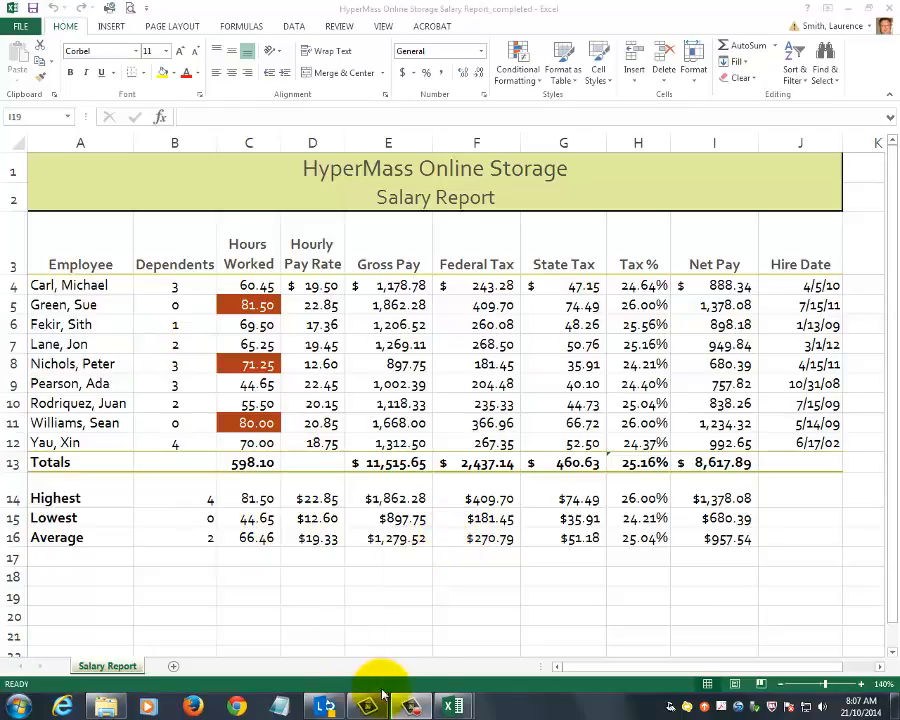
Switch to the class starting file workbook and enlarge its view to 160%
mouse_move(453, 708)
left_click(400, 652)
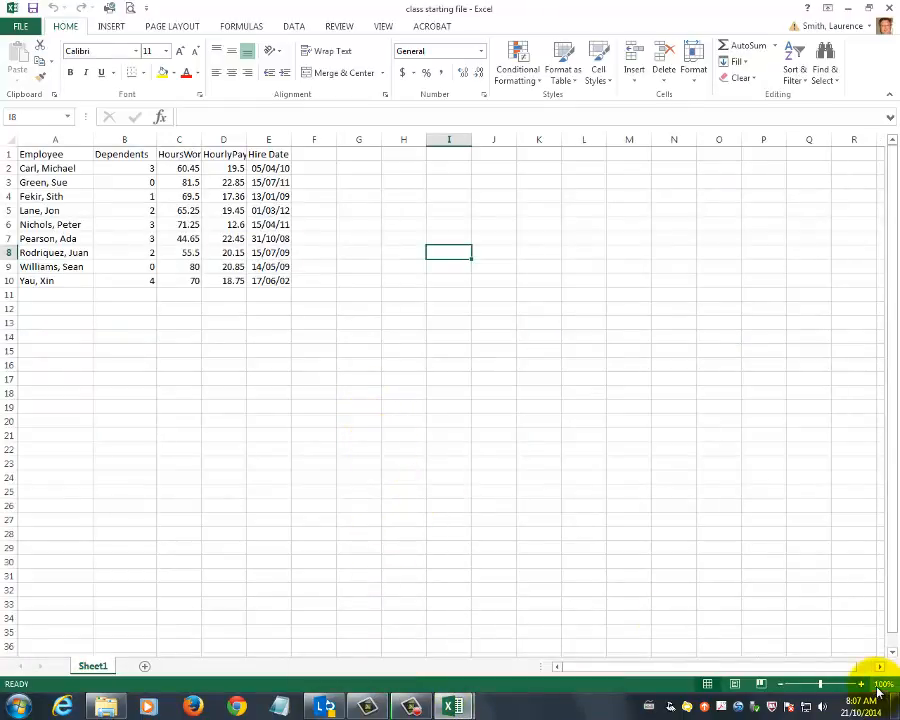
left_click(860, 684)
left_click(860, 684)
left_click(860, 684)
left_click(860, 684)
left_click(860, 684)
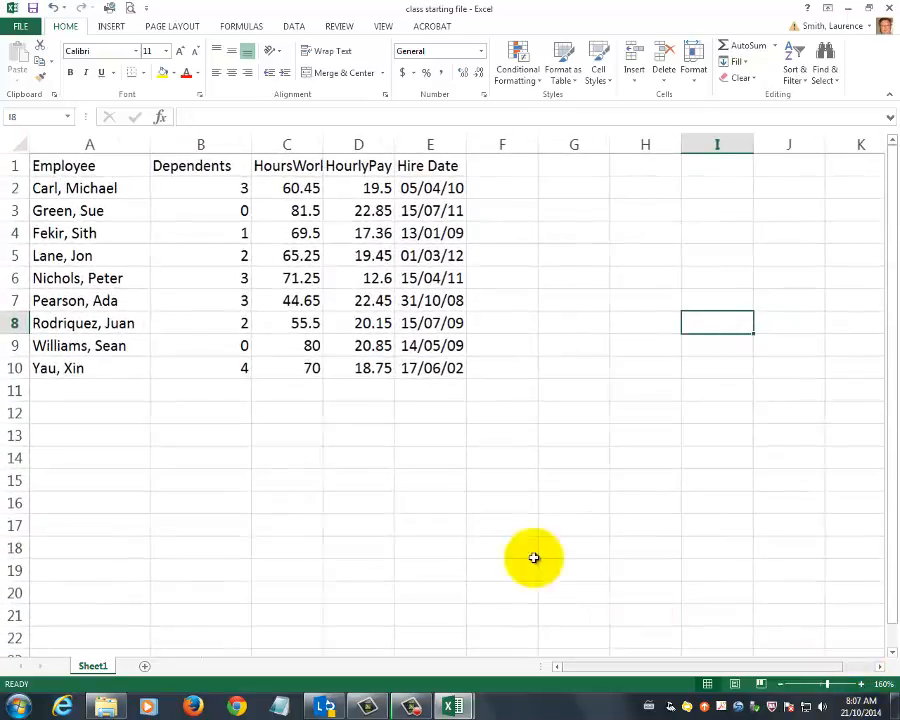
Look over the employee, dependents, hours worked, hourly pay and hire date data in the starting sheet
left_click(78, 190)
left_click_drag(78, 228, 100, 346)
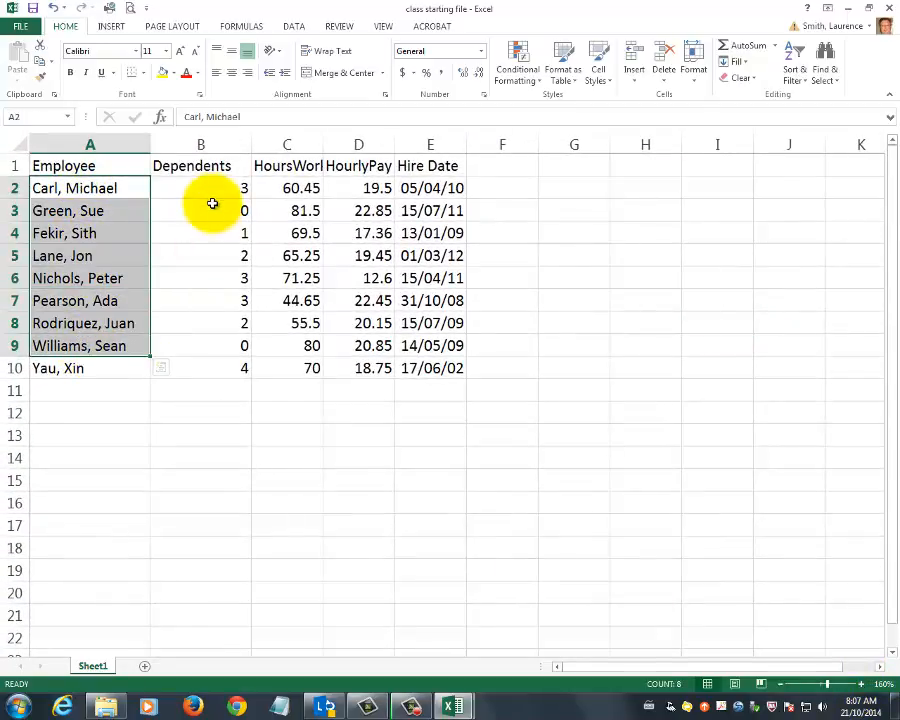
left_click_drag(211, 203, 211, 392)
left_click(305, 188)
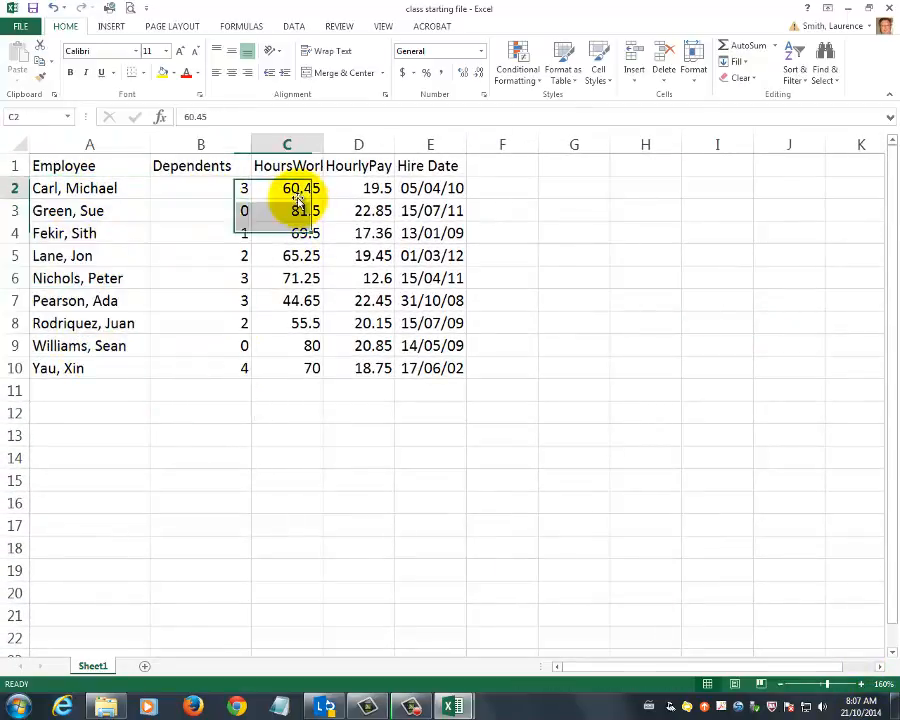
left_click(370, 188)
left_click(432, 188)
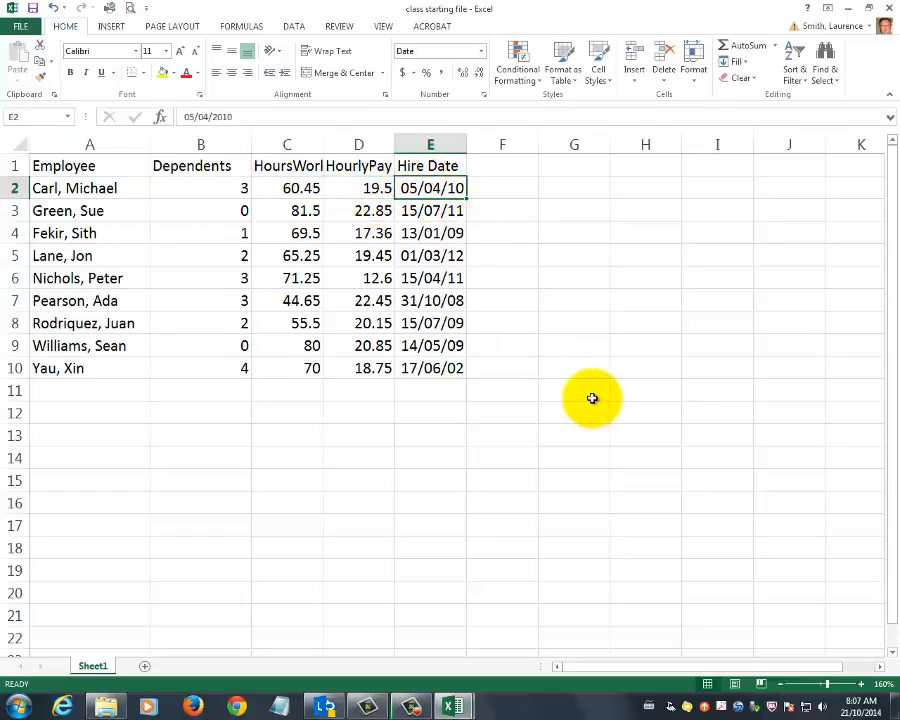
Switch to the completed HyperMass salary report and examine the Hours Worked summary formulas and highlighted hours in column C
mouse_move(452, 707)
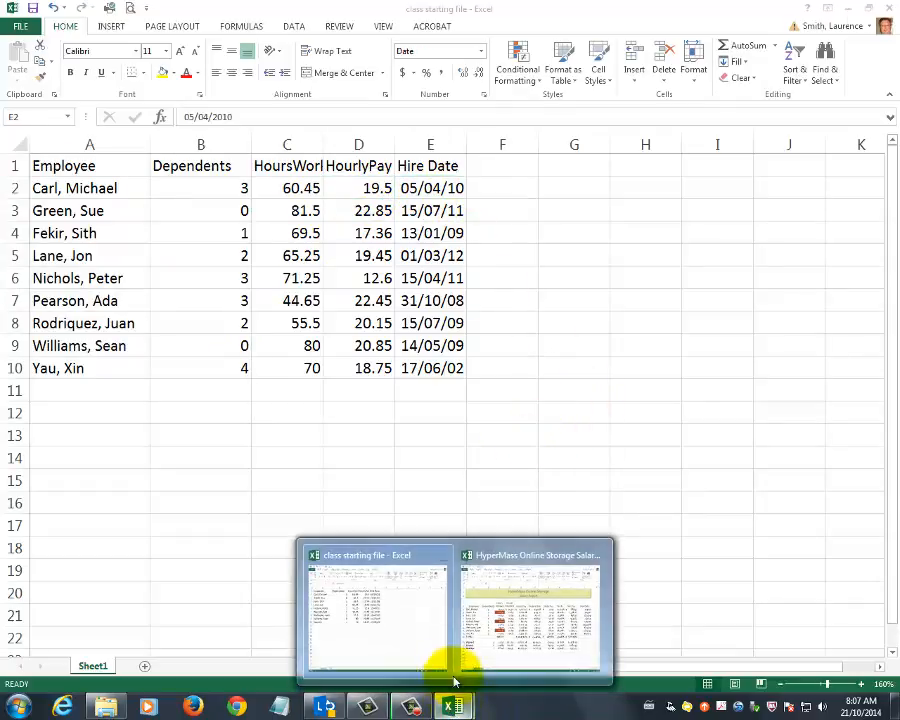
left_click(506, 647)
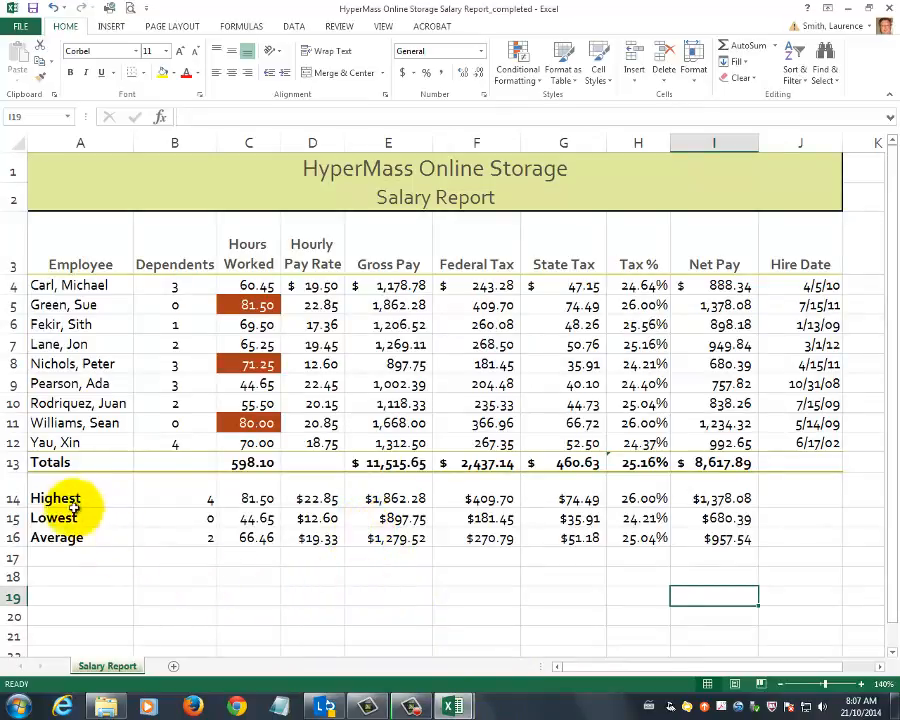
left_click(256, 498)
left_click(253, 520)
left_click(244, 538)
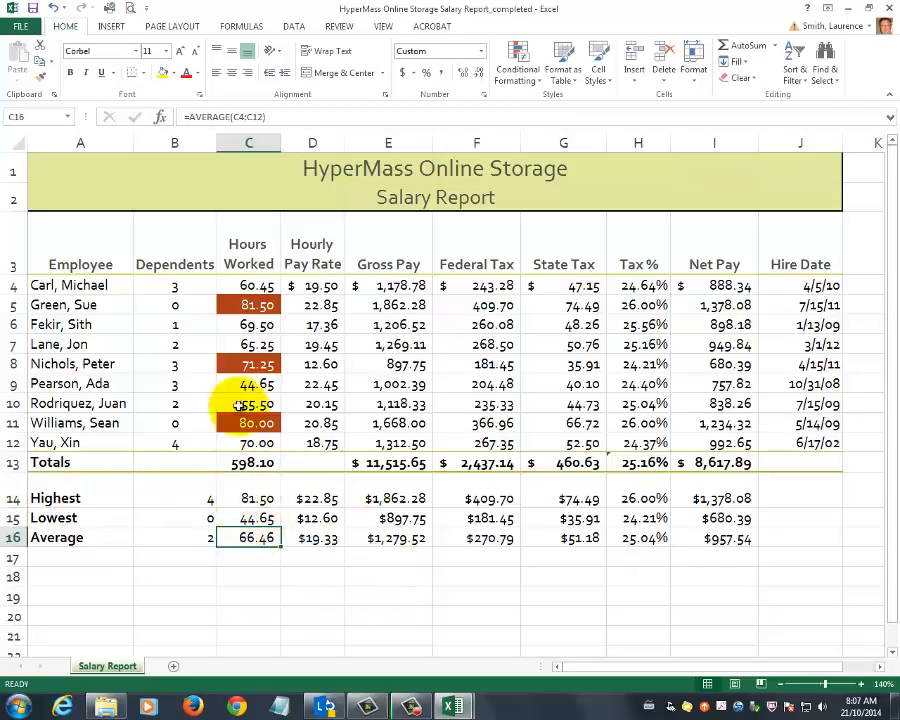
left_click(249, 304)
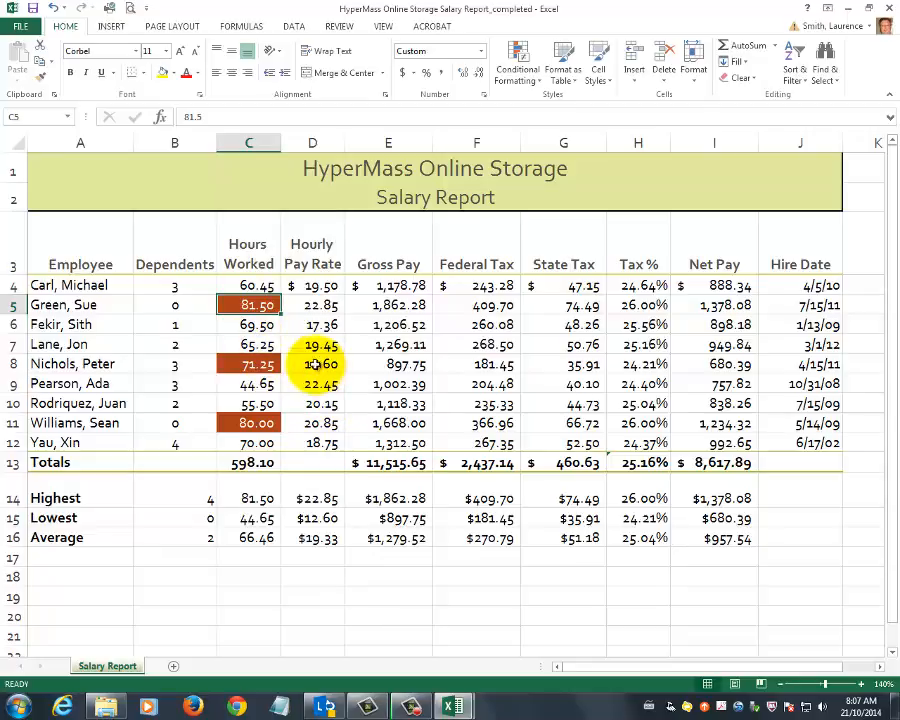
left_click_drag(267, 285, 273, 442)
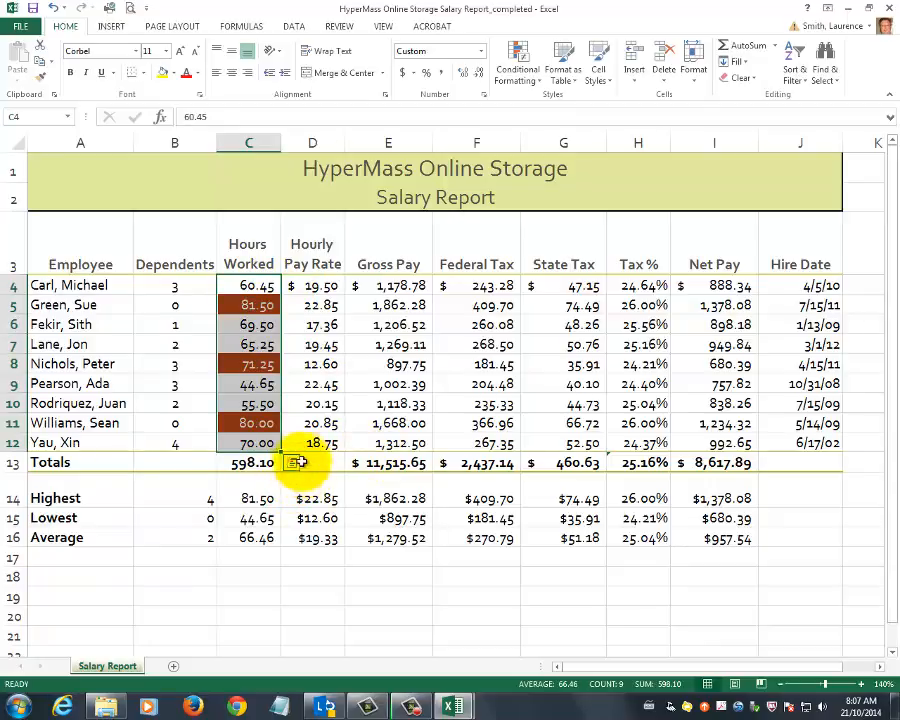
Try an Hours Worked value of 69 in cell C11 of the completed report, and undo the change
left_click(238, 423)
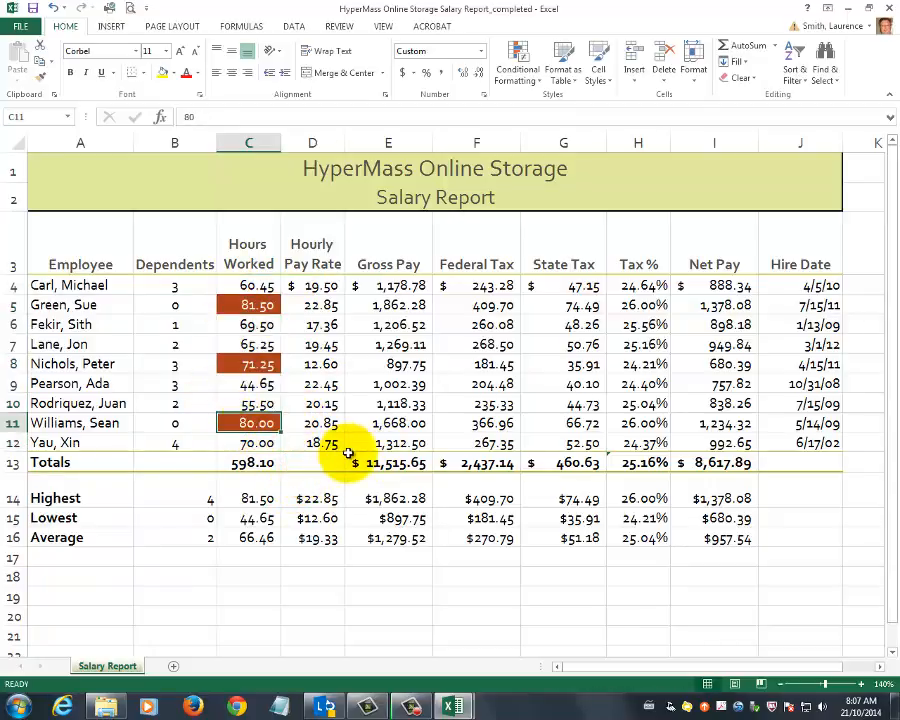
type("69")
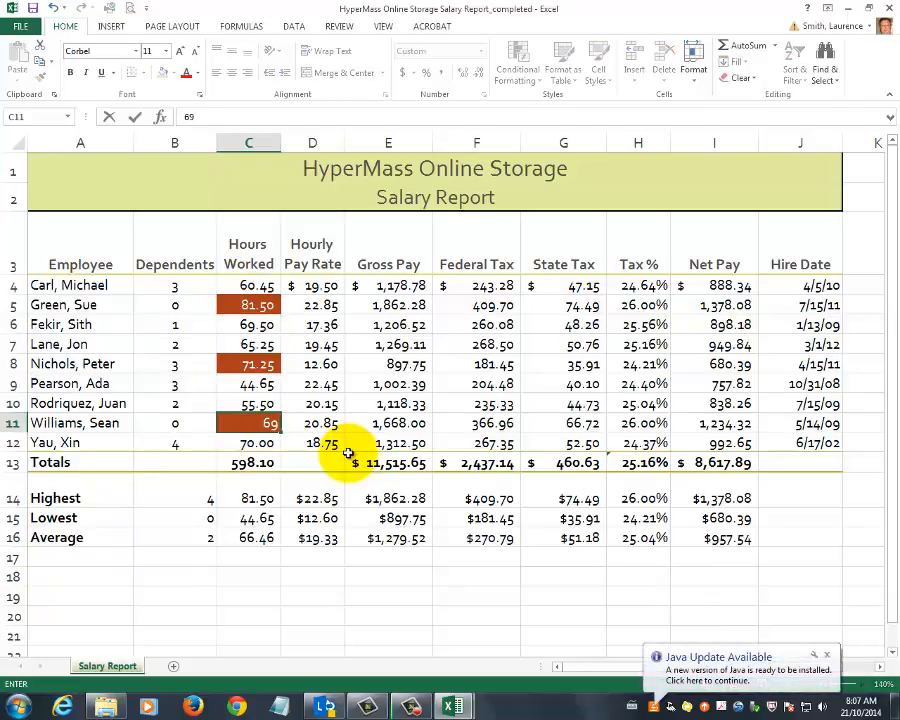
key("Return")
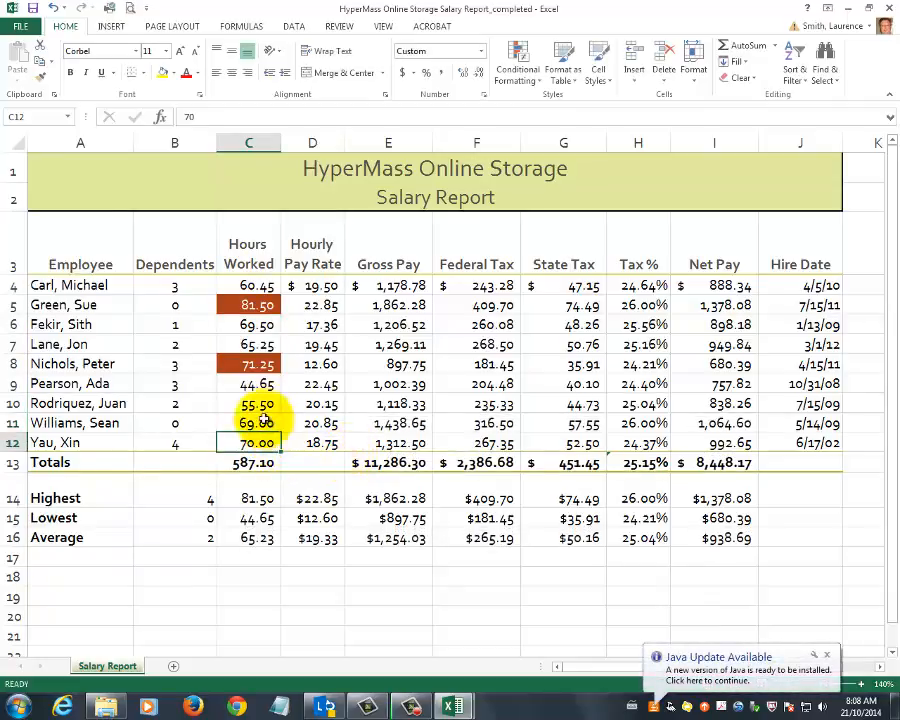
left_click(52, 8)
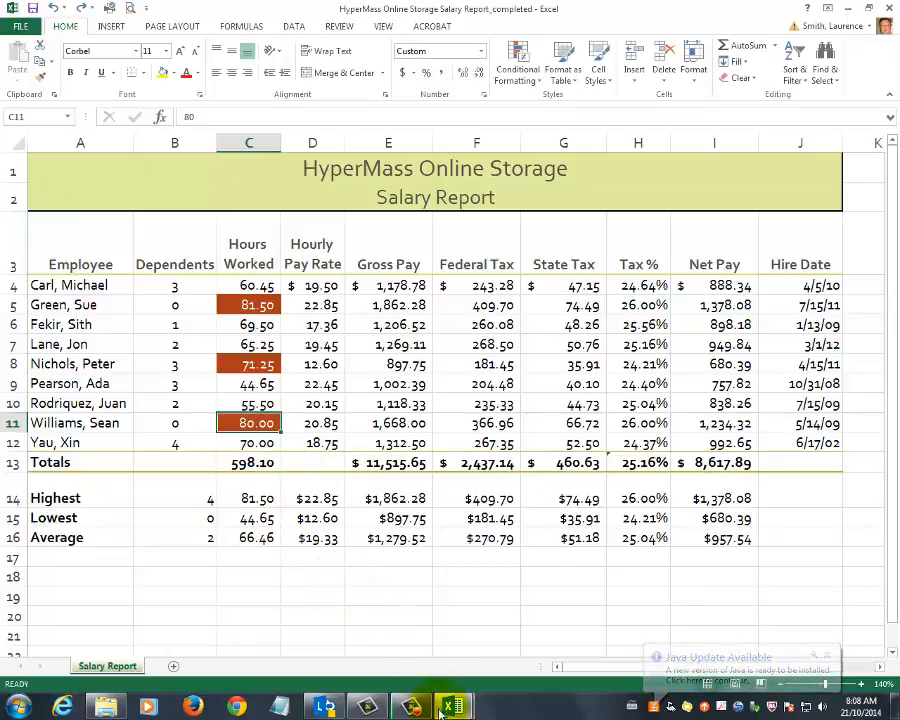
Switch back to the class starting file workbook
mouse_move(452, 710)
left_click(404, 650)
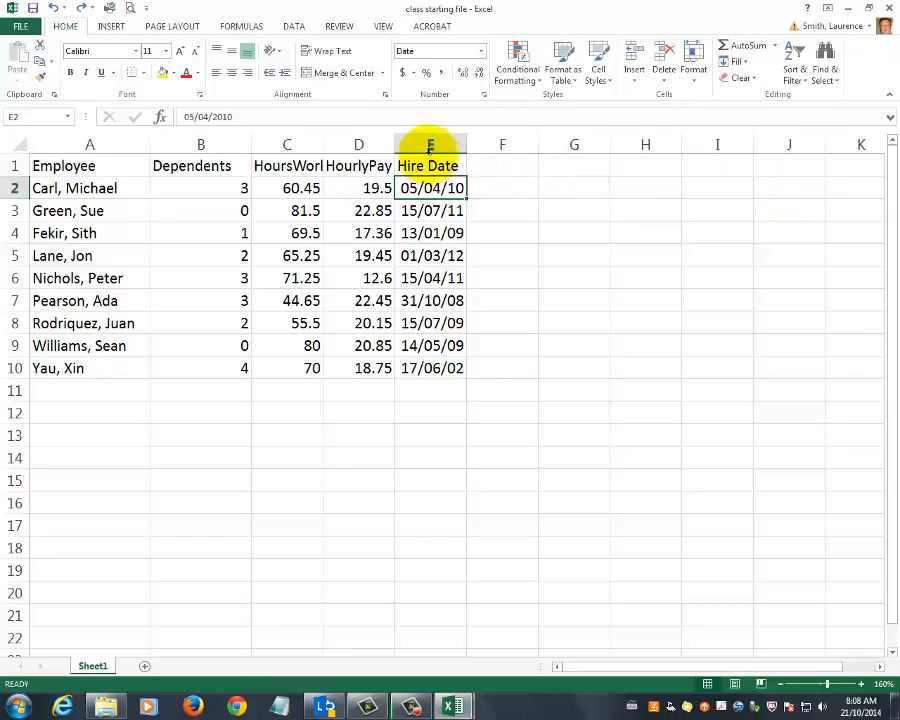
left_click_drag(411, 145, 707, 144)
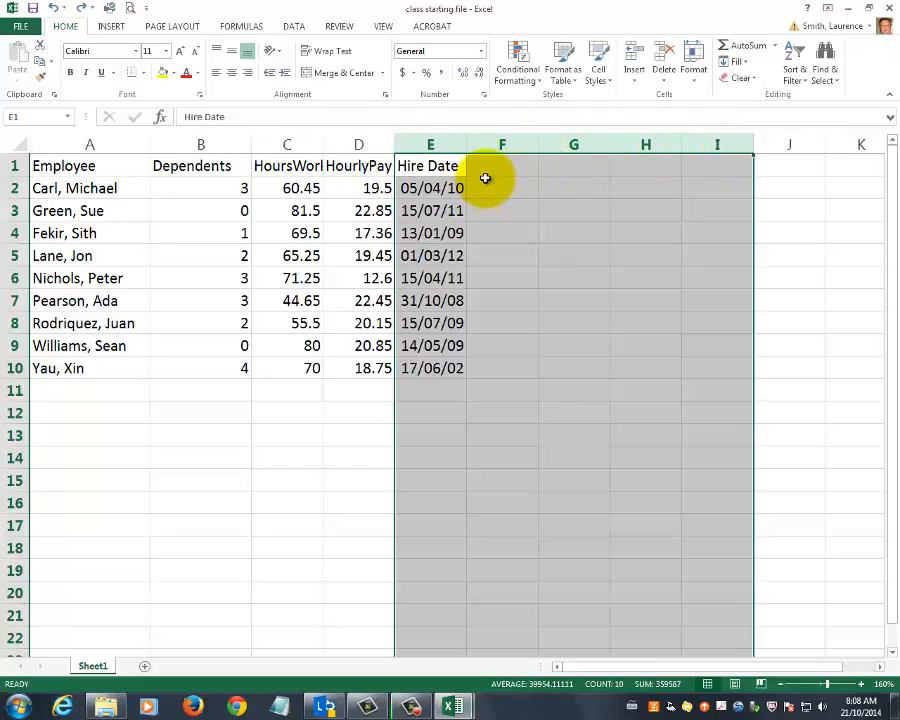
left_click(820, 302)
left_click(443, 171)
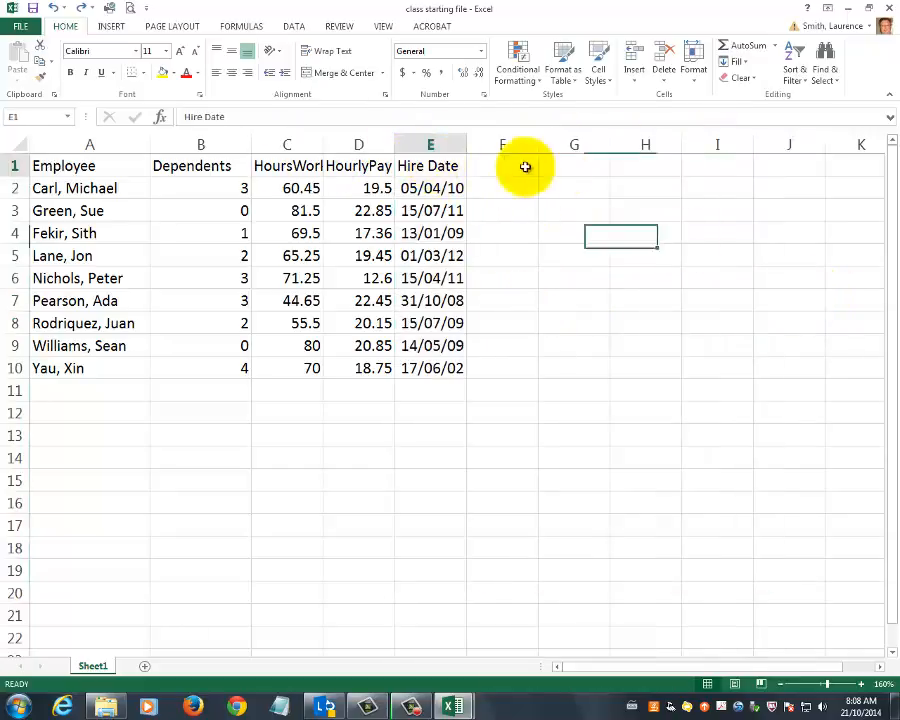
left_click_drag(525, 167, 710, 331)
left_click(709, 338)
left_click_drag(427, 167, 711, 520)
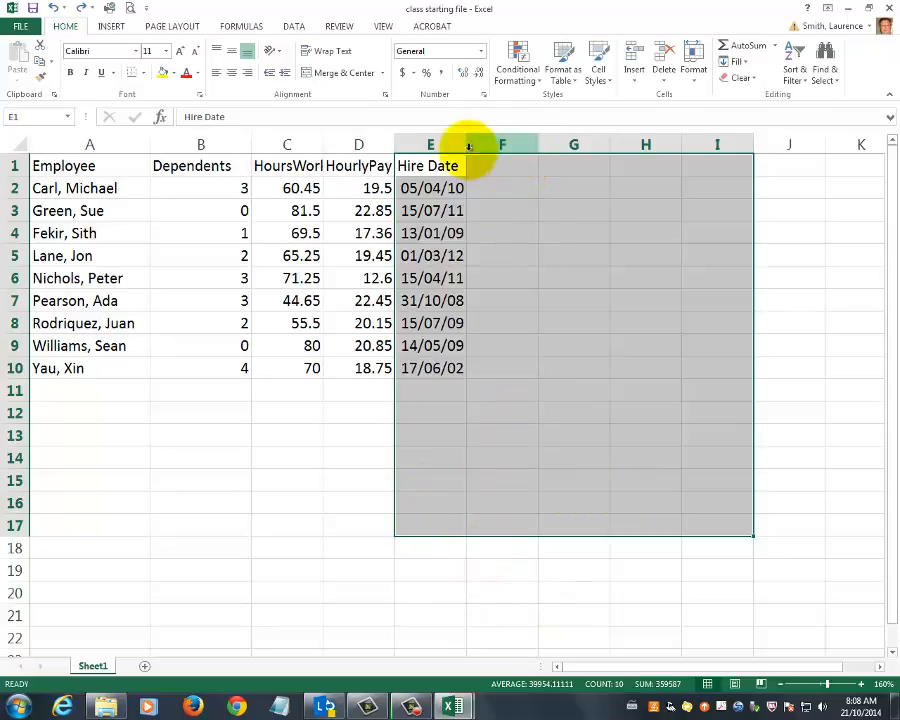
left_click(358, 444)
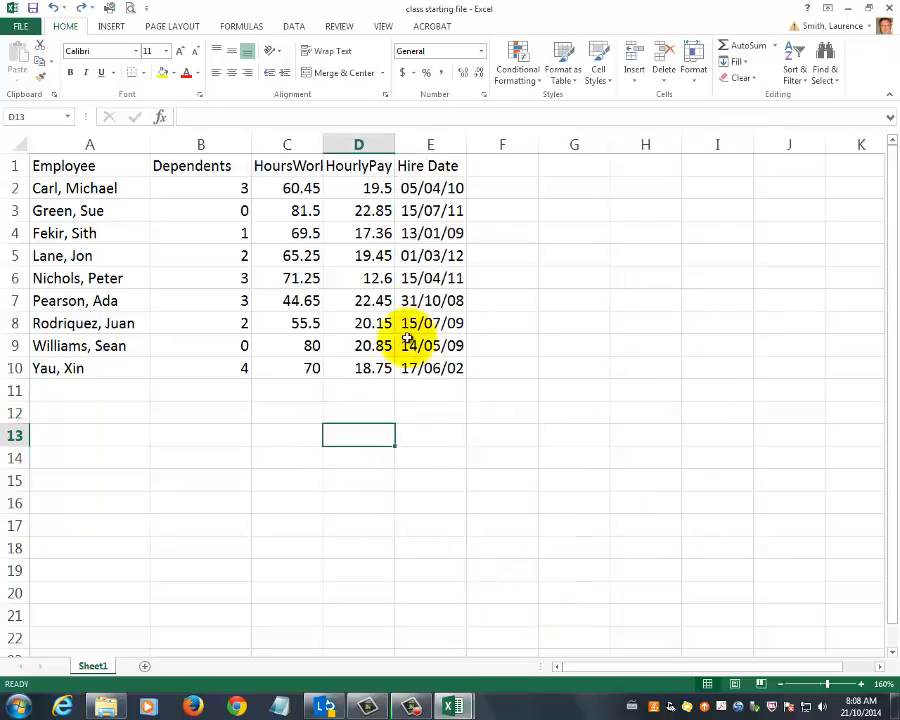
Insert five blank columns at E through I, ahead of the Hire Date column
left_click(433, 147)
left_click_drag(433, 147, 712, 147)
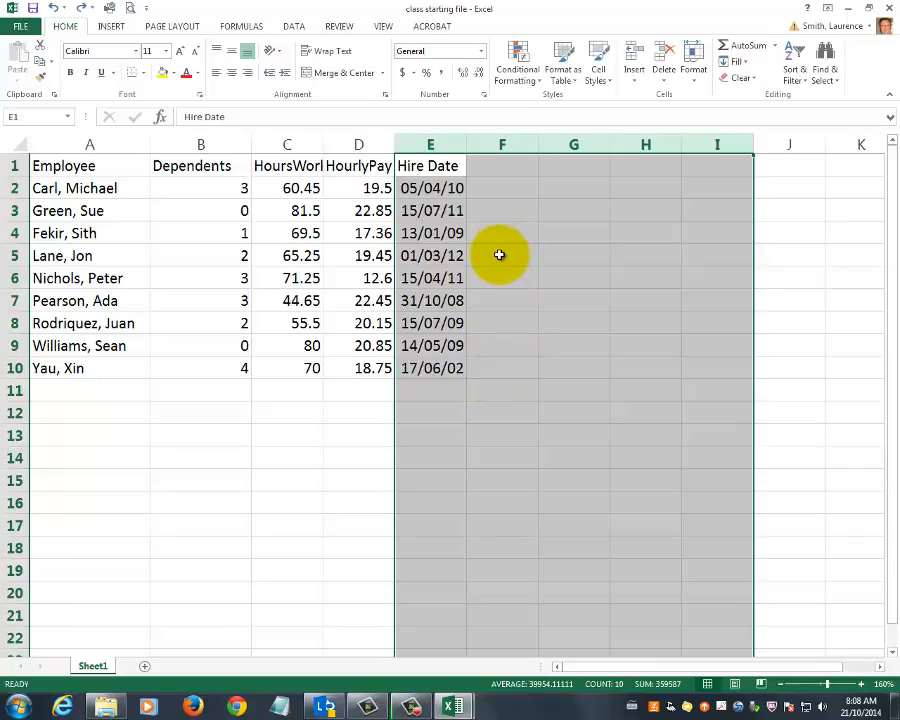
right_click(497, 146)
left_click(526, 246)
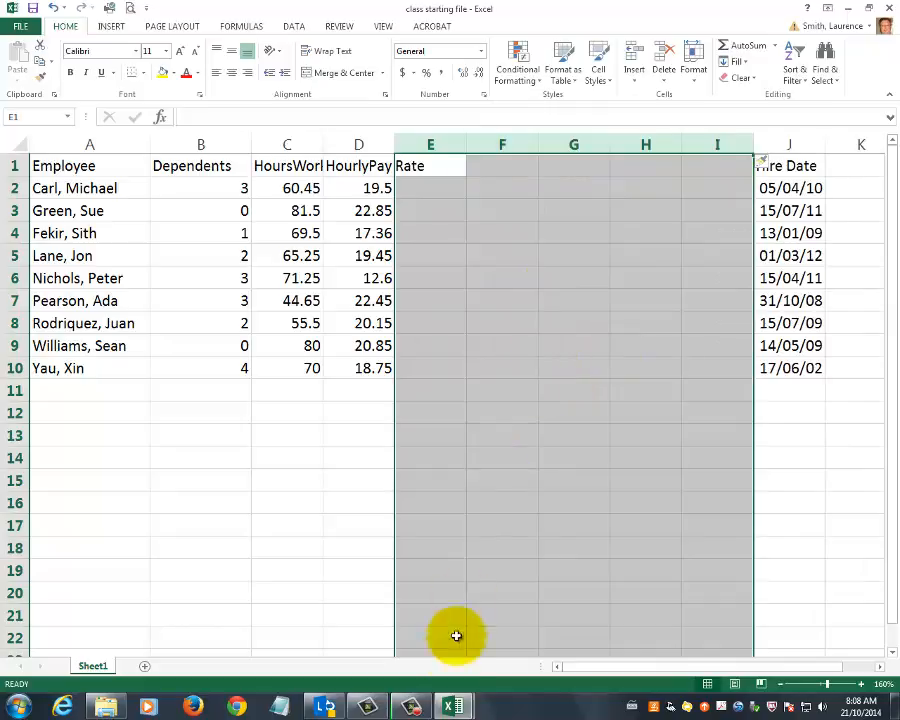
In the completed salary report, copy the row 3 headings from Gross Pay through Net Pay
left_click(453, 707)
left_click(480, 645)
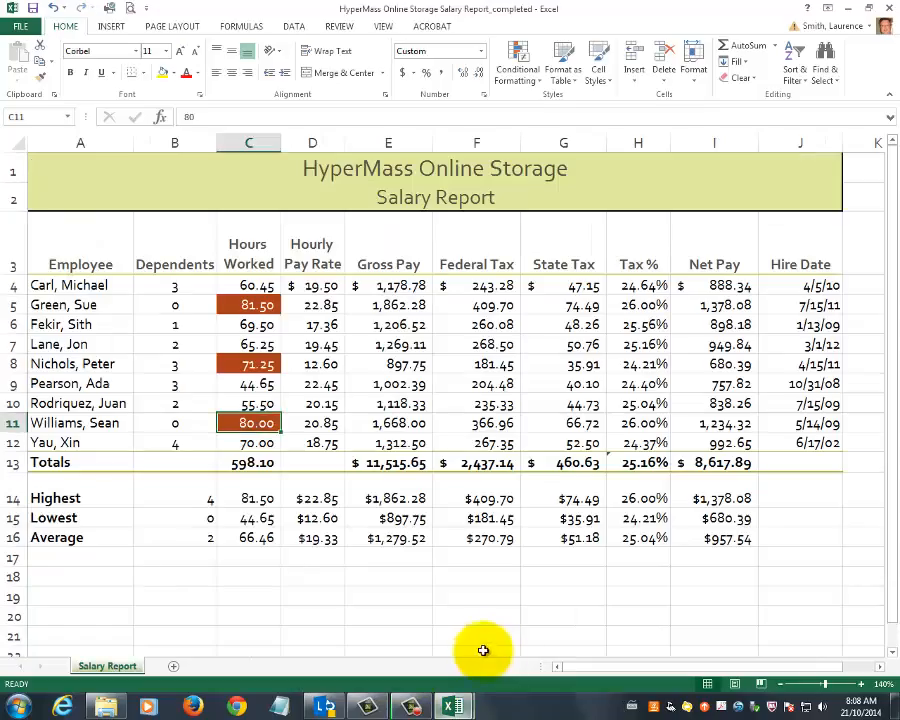
left_click_drag(390, 262, 692, 264)
right_click(692, 262)
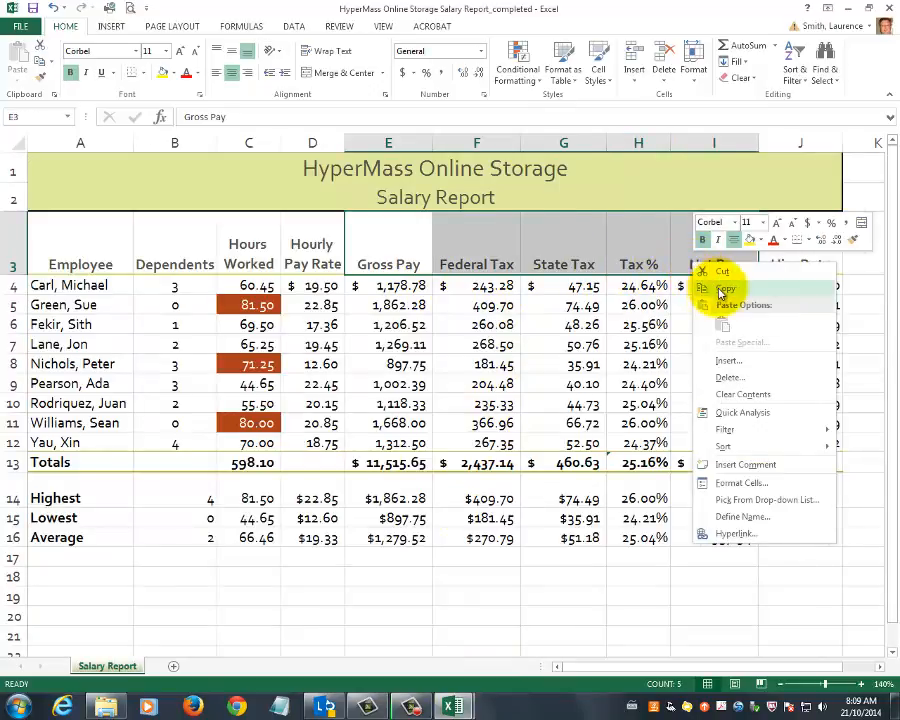
left_click(716, 287)
Paste the copied headings as values only into the class starting file, beginning at cell E1
mouse_move(447, 710)
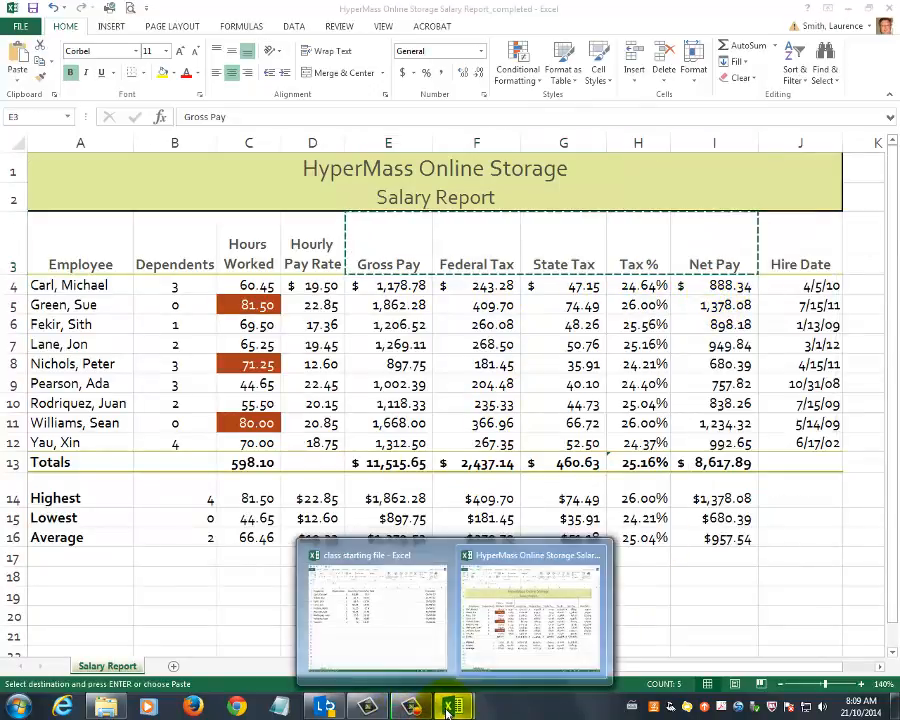
left_click(398, 644)
left_click(444, 164)
right_click(446, 165)
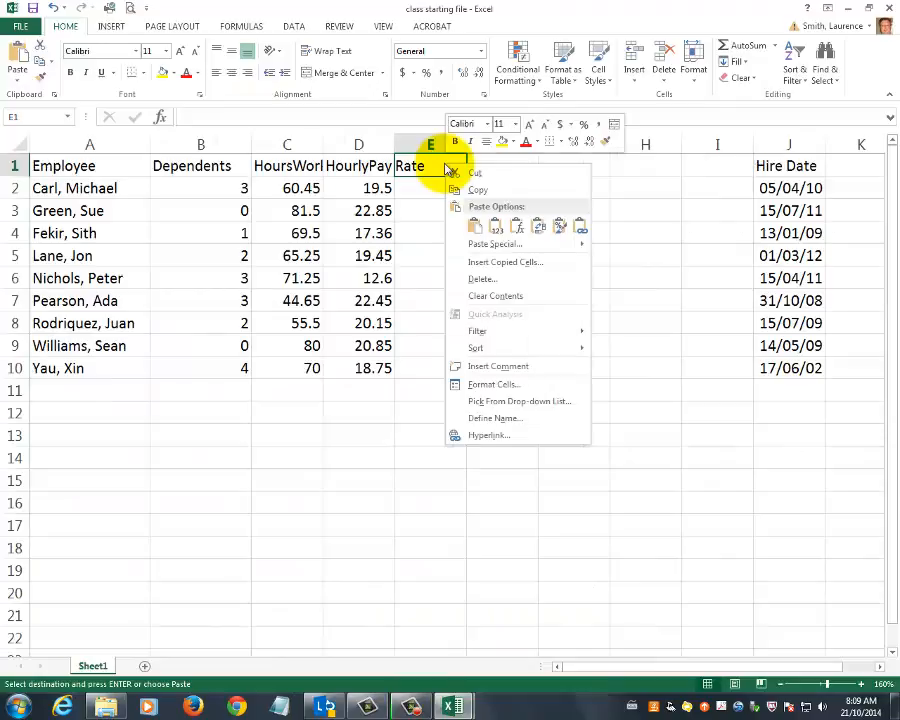
left_click(493, 226)
left_click(536, 321)
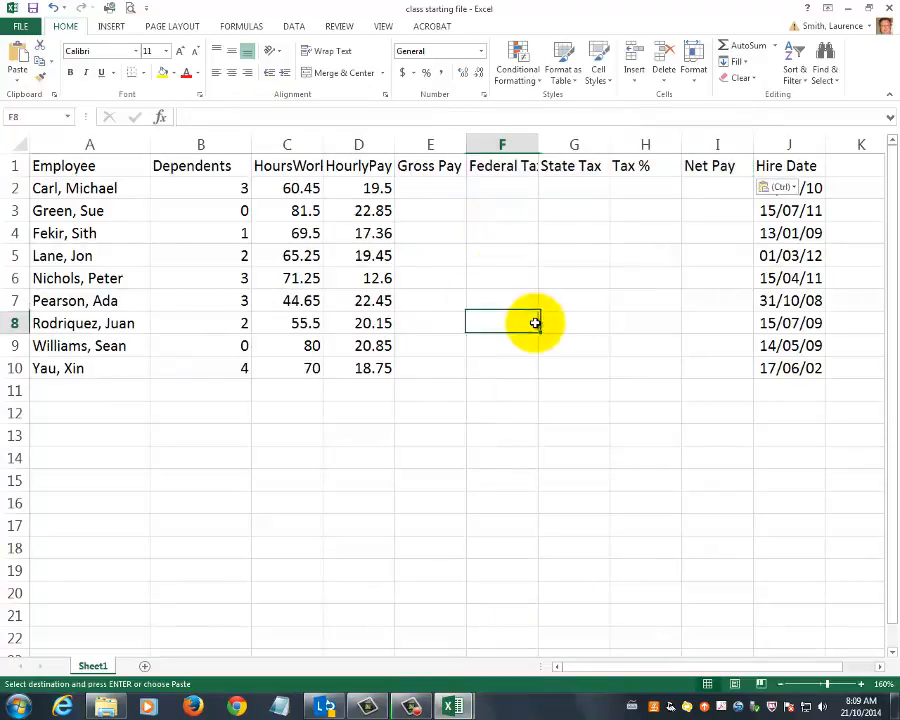
Review the row 1 column headings from Employee through Net Pay, including the cut-off Hours Worked, Hourly Pay Rate and Federal Tax headings
left_click(106, 168)
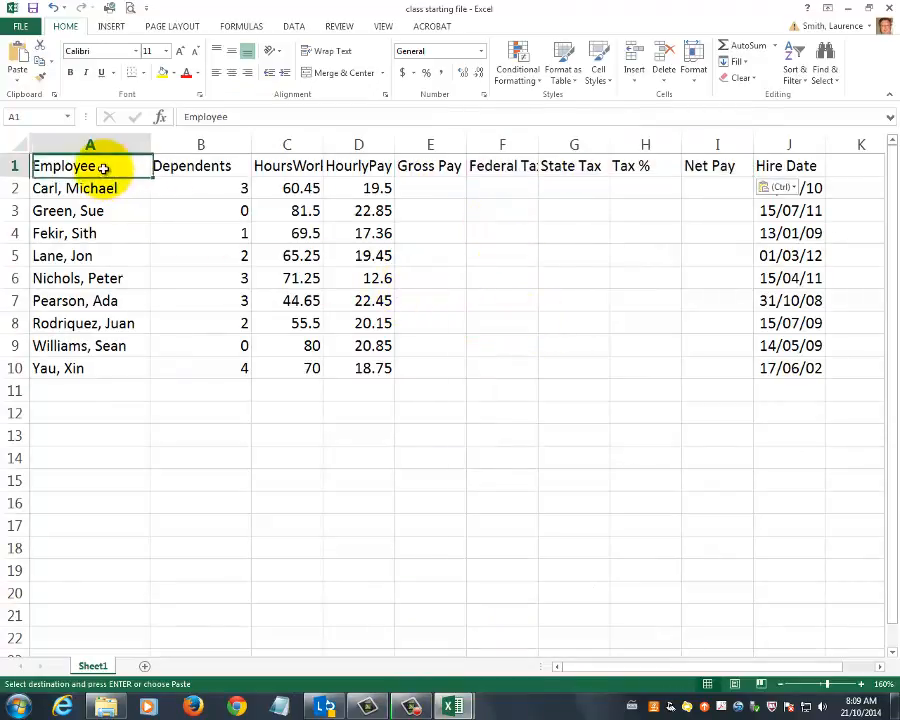
left_click(198, 168)
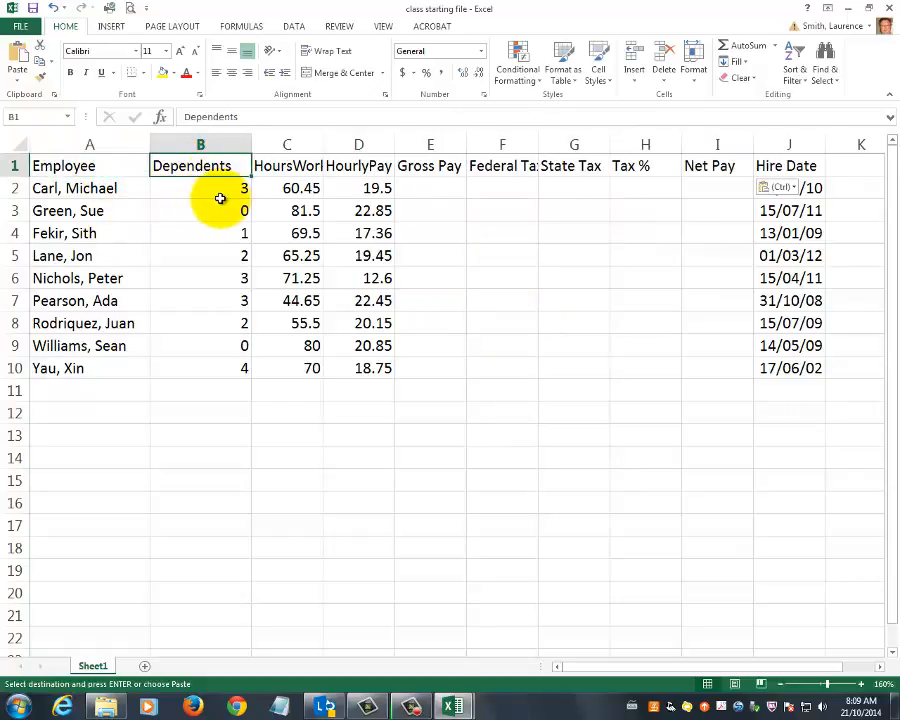
left_click(312, 172)
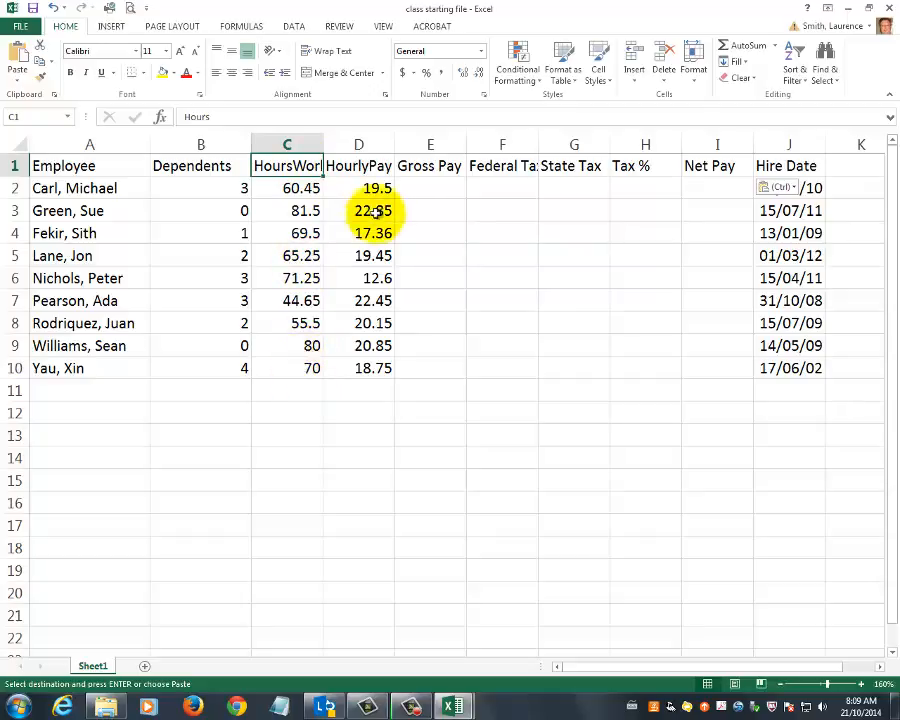
left_click(366, 171)
left_click(433, 170)
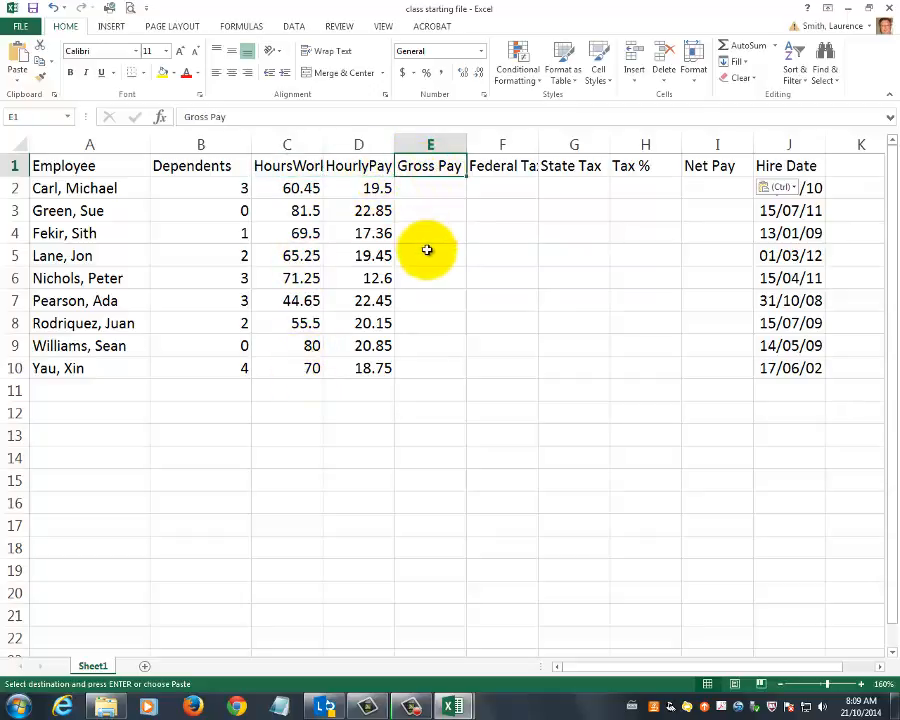
left_click(498, 167)
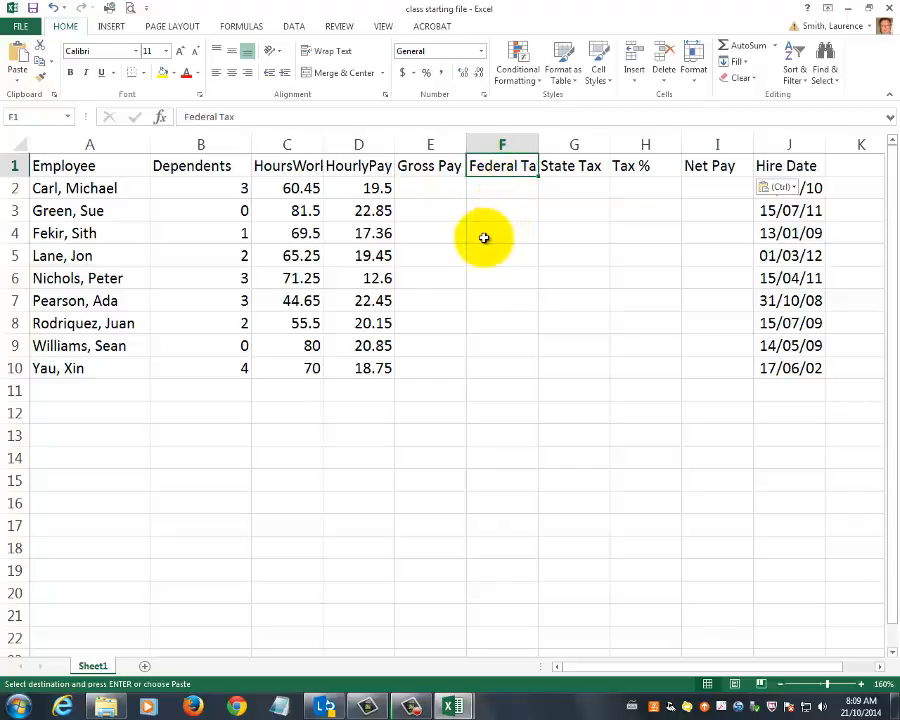
left_click(577, 171)
left_click(637, 170)
left_click(703, 170)
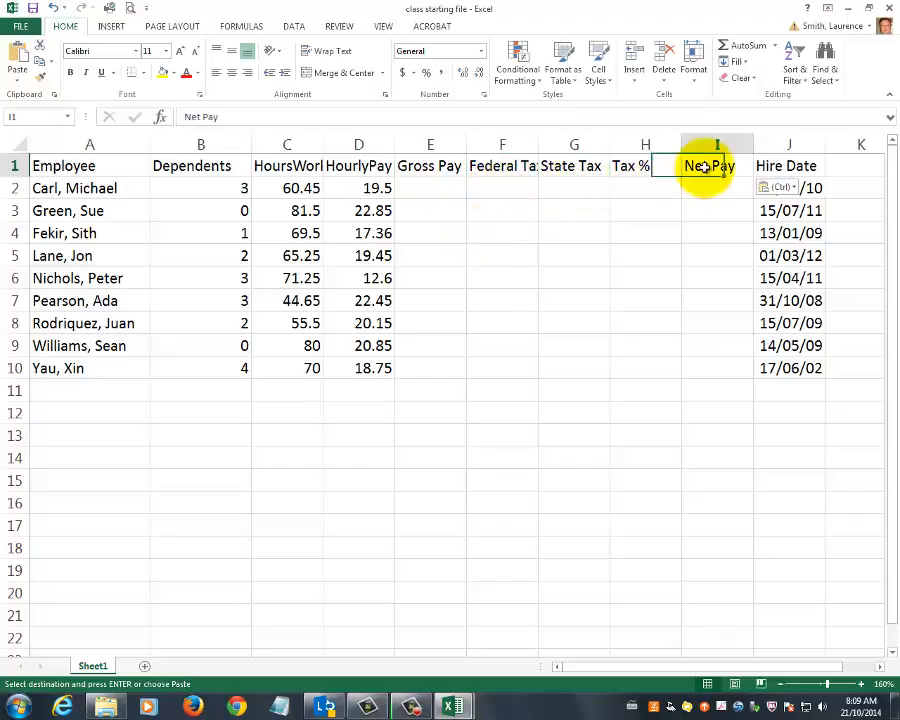
left_click(545, 296)
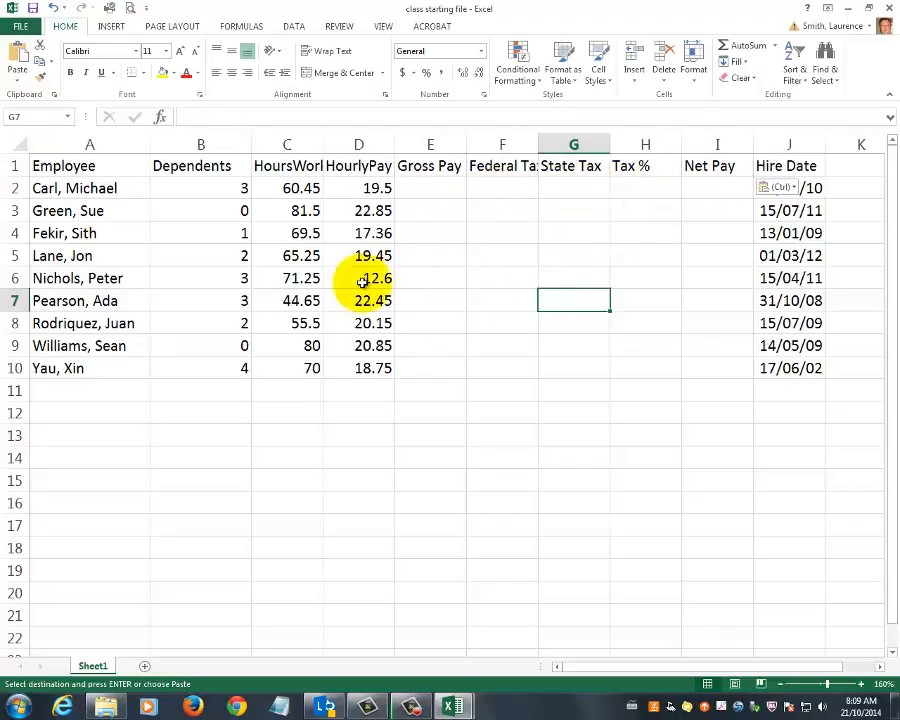
left_click(285, 168)
left_click(350, 168)
left_click(520, 168)
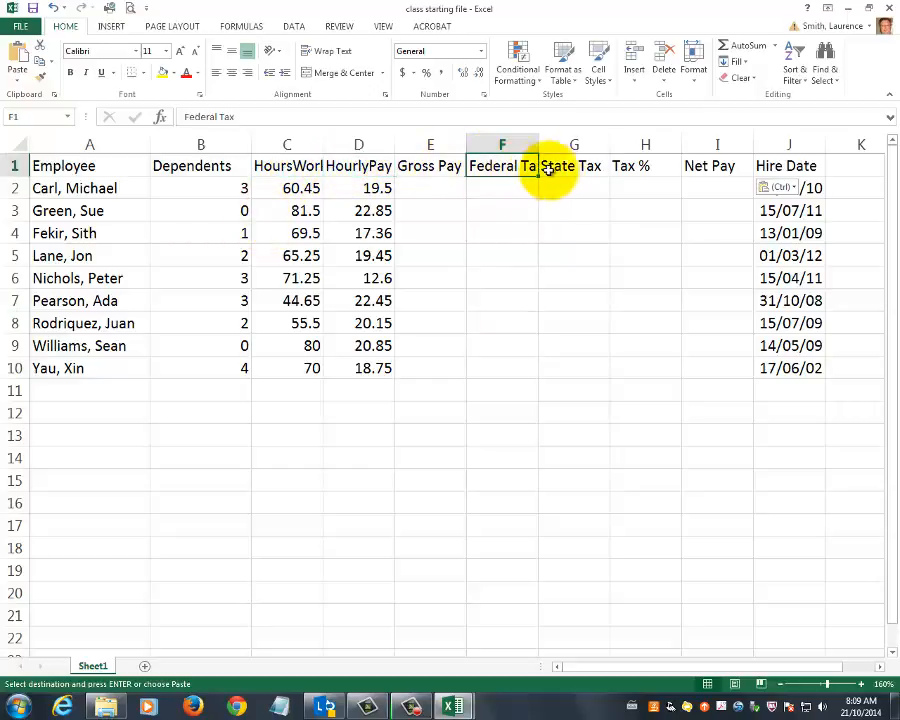
left_click(305, 174)
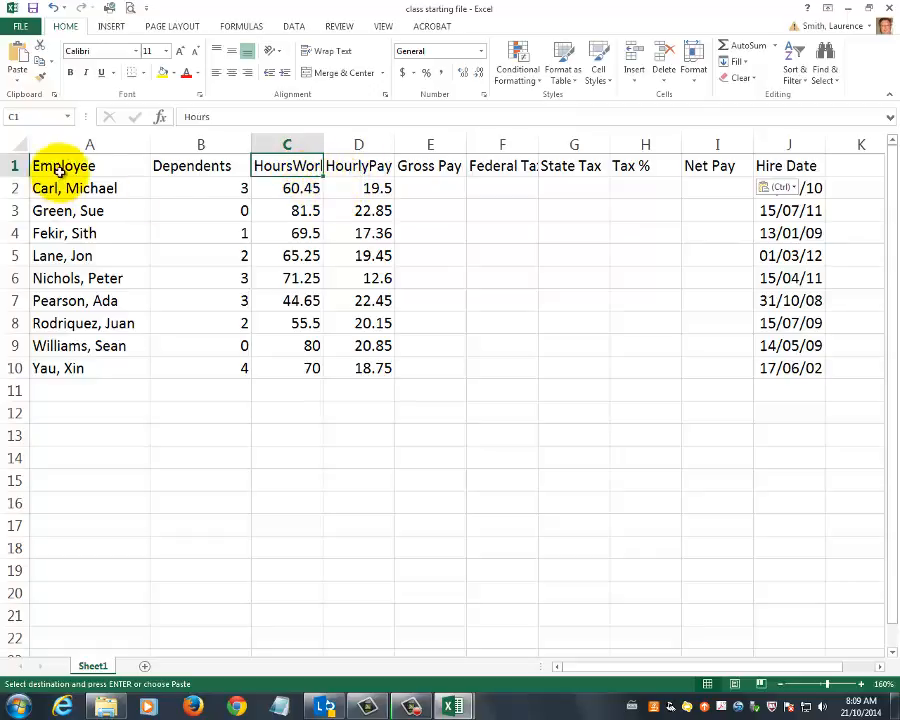
Wrap the text of the row 1 headings from Employee through Hire Date
left_click_drag(72, 168, 776, 174)
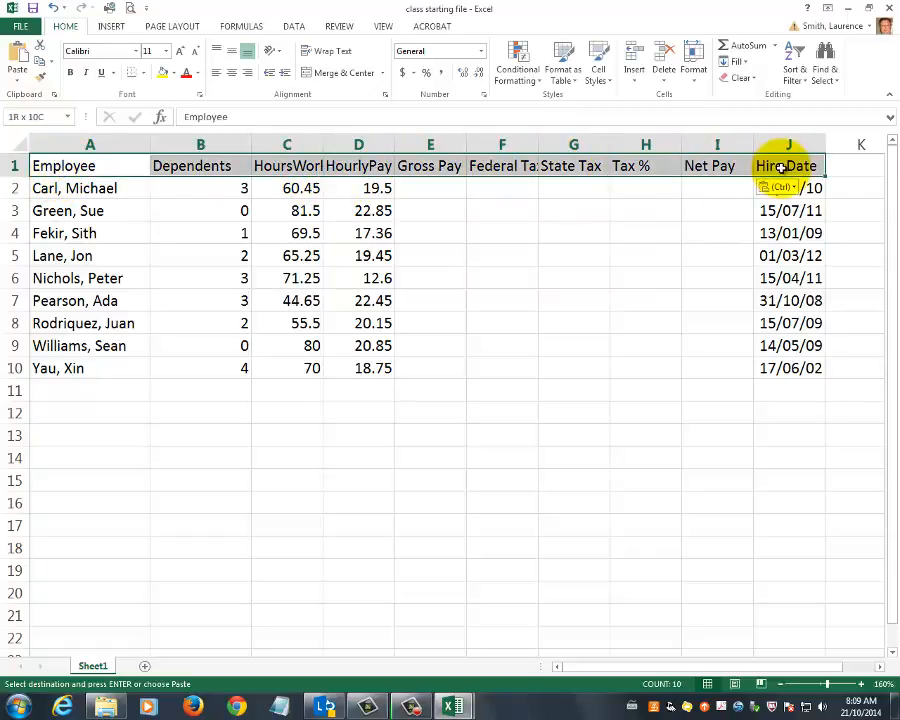
left_click(325, 55)
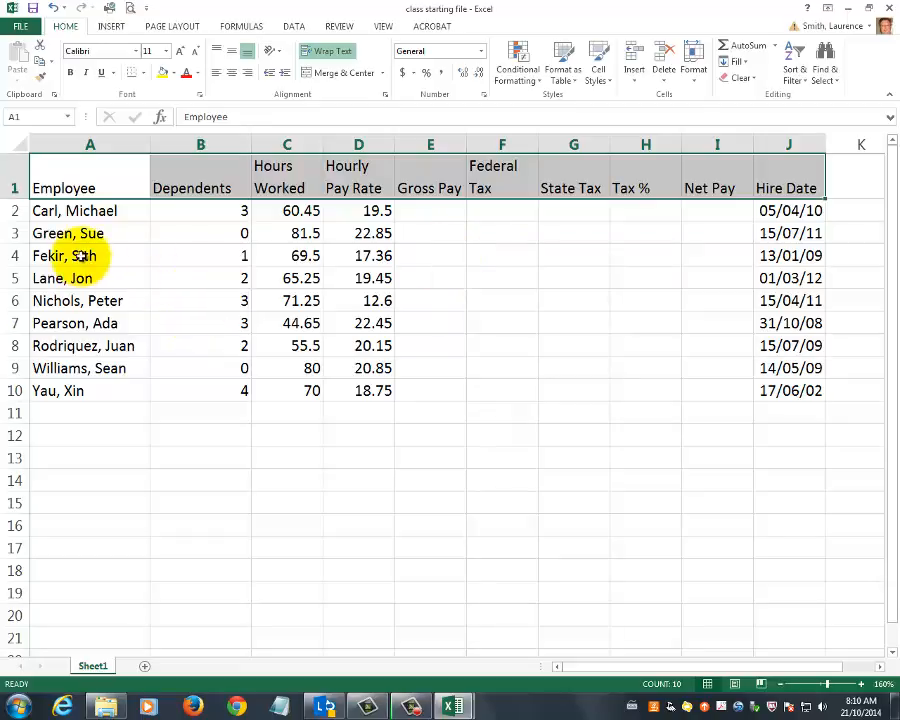
left_click(125, 214)
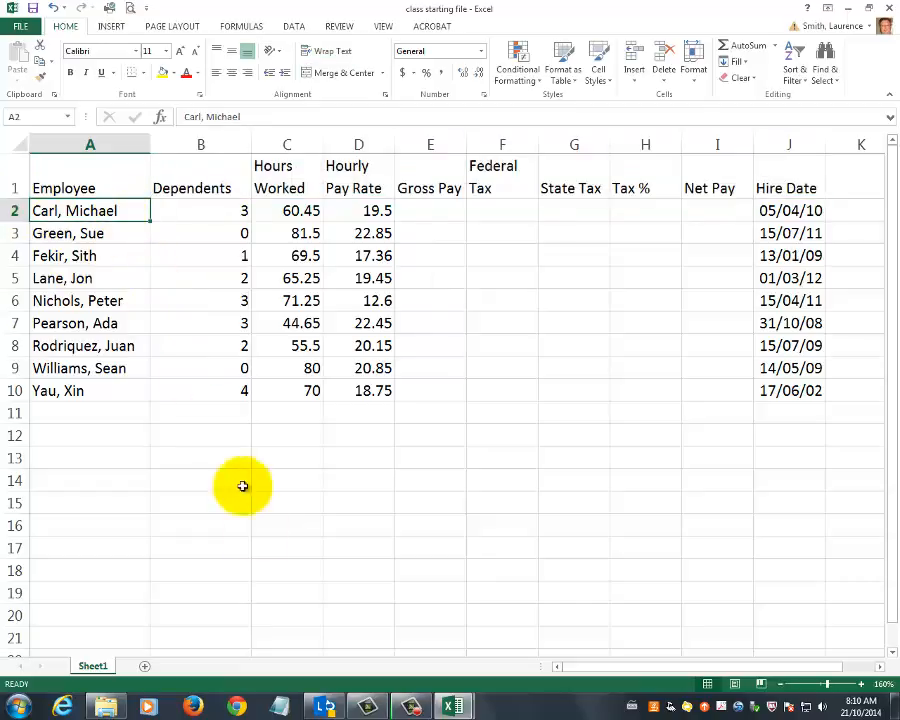
Check the completed report's title area, and insert two blank rows above the heading row in the class starting file
left_click(450, 708)
left_click(488, 645)
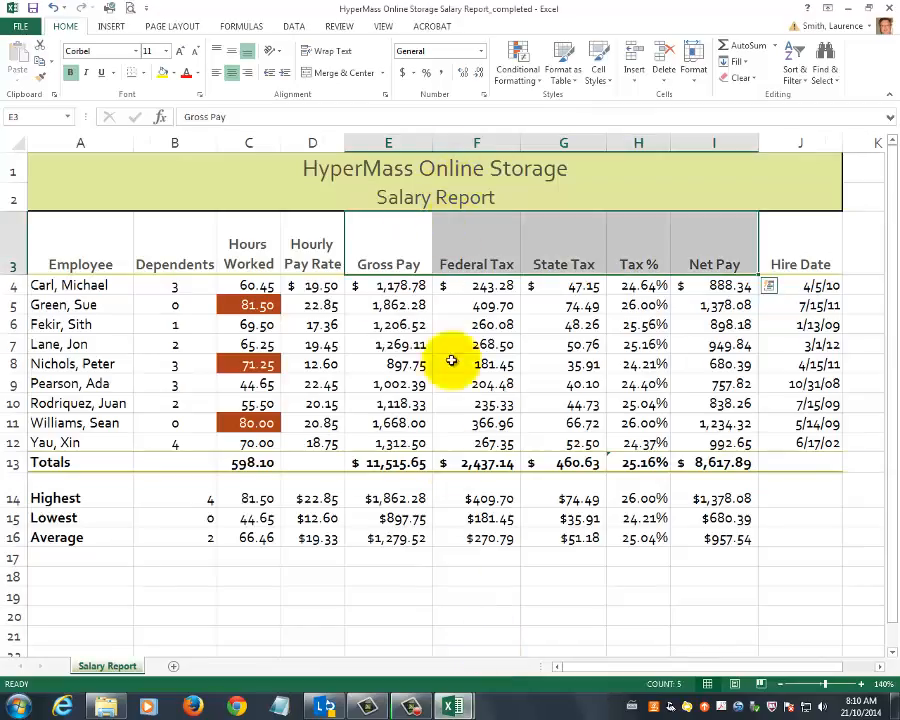
left_click(452, 707)
left_click(410, 644)
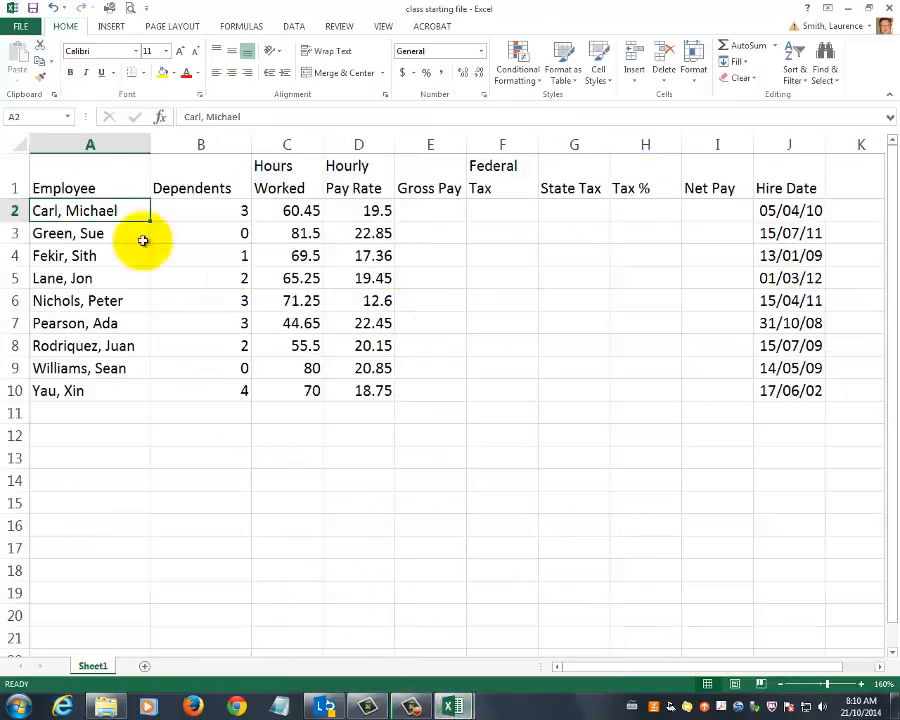
left_click_drag(12, 183, 16, 207)
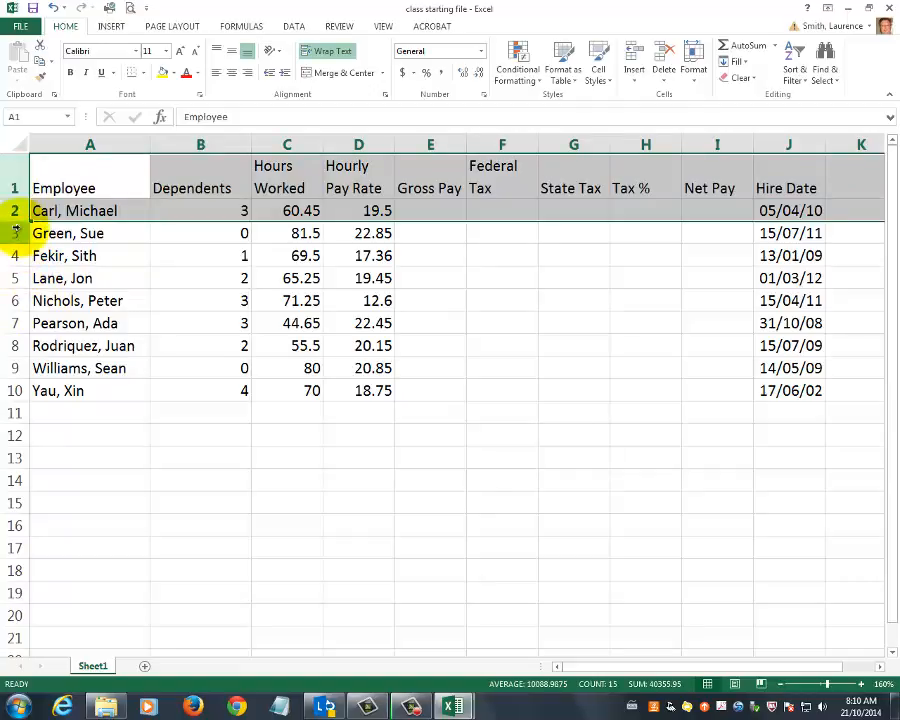
right_click(14, 210)
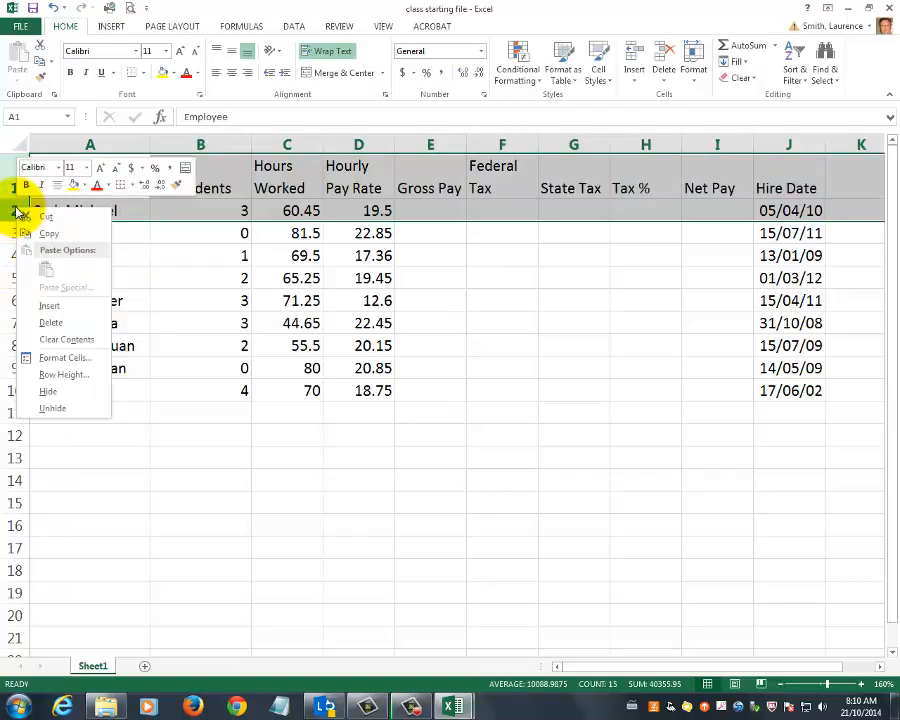
left_click(48, 305)
left_click(98, 162)
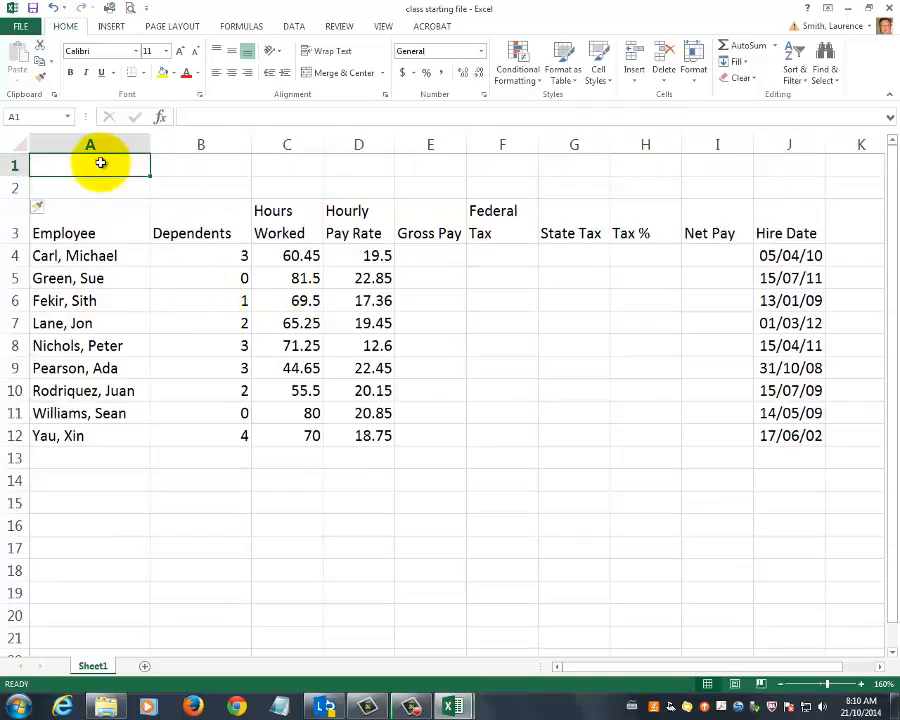
In the completed salary report, copy the two title rows, HyperMass Online Storage and Salary Report
mouse_move(455, 708)
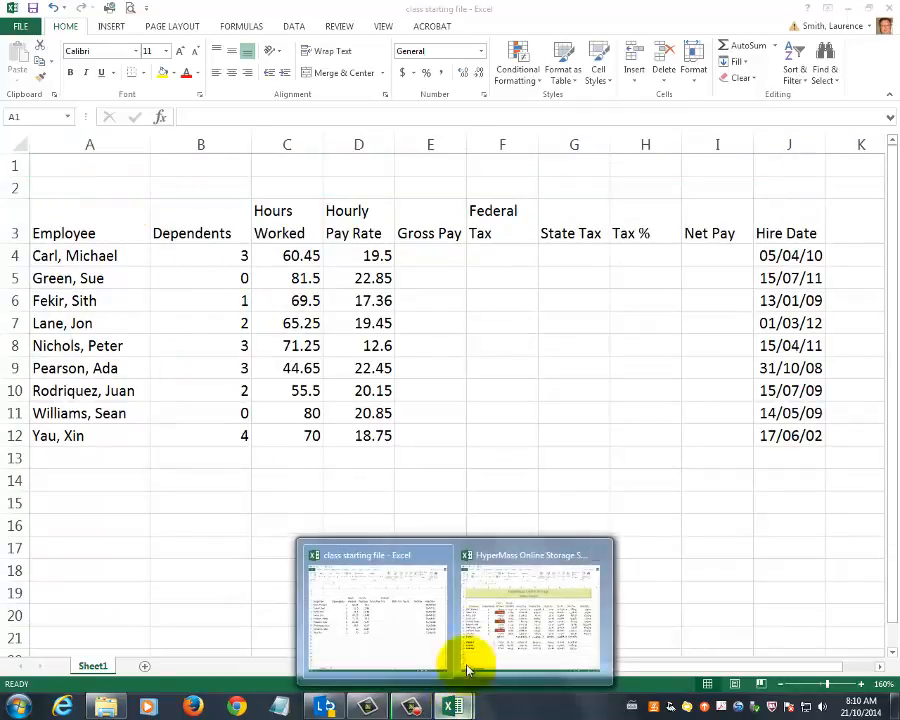
left_click(526, 634)
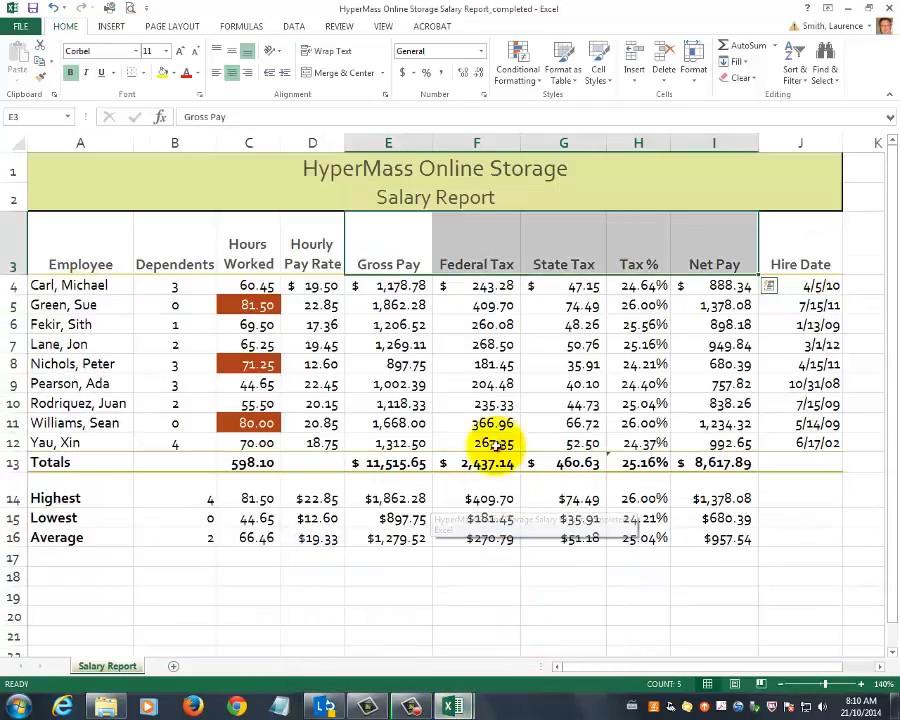
left_click_drag(401, 178, 398, 193)
right_click(398, 197)
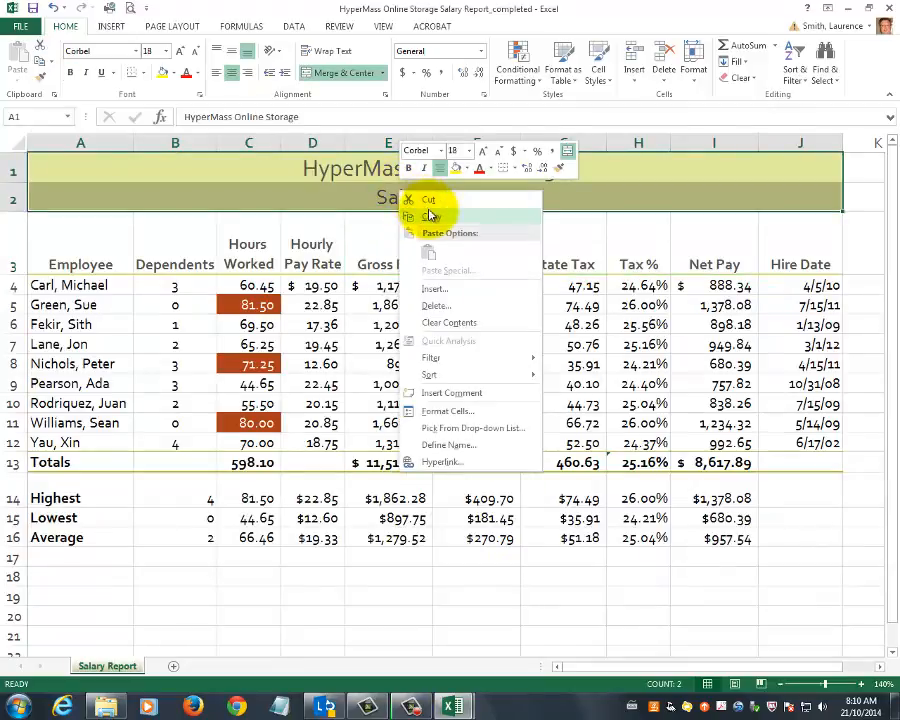
left_click(430, 216)
Paste the two copied title lines as values only into the class starting file, beginning at cell A1
mouse_move(478, 706)
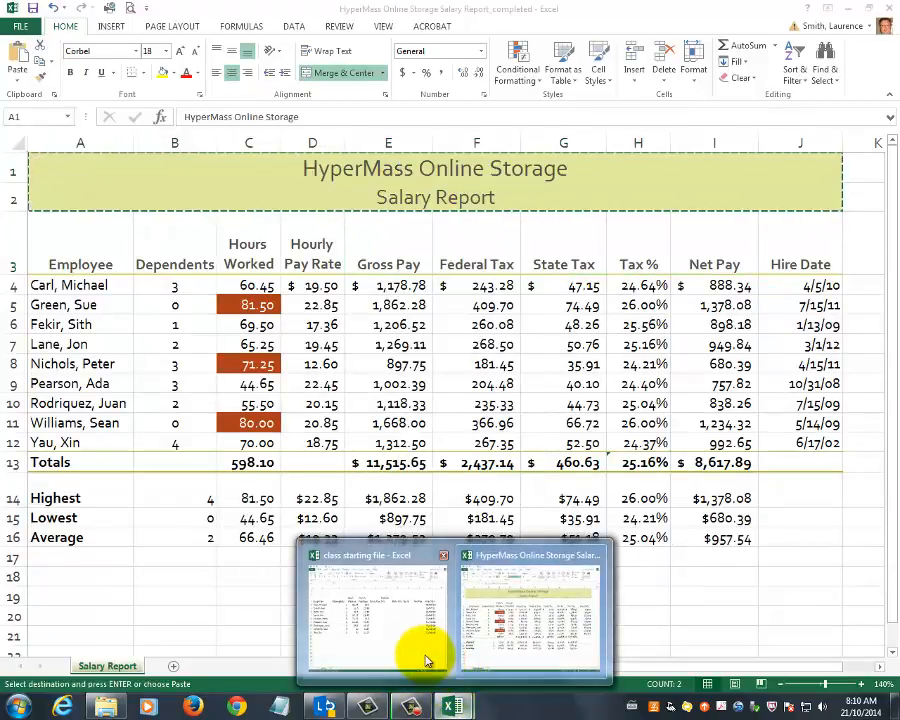
left_click(426, 646)
right_click(78, 170)
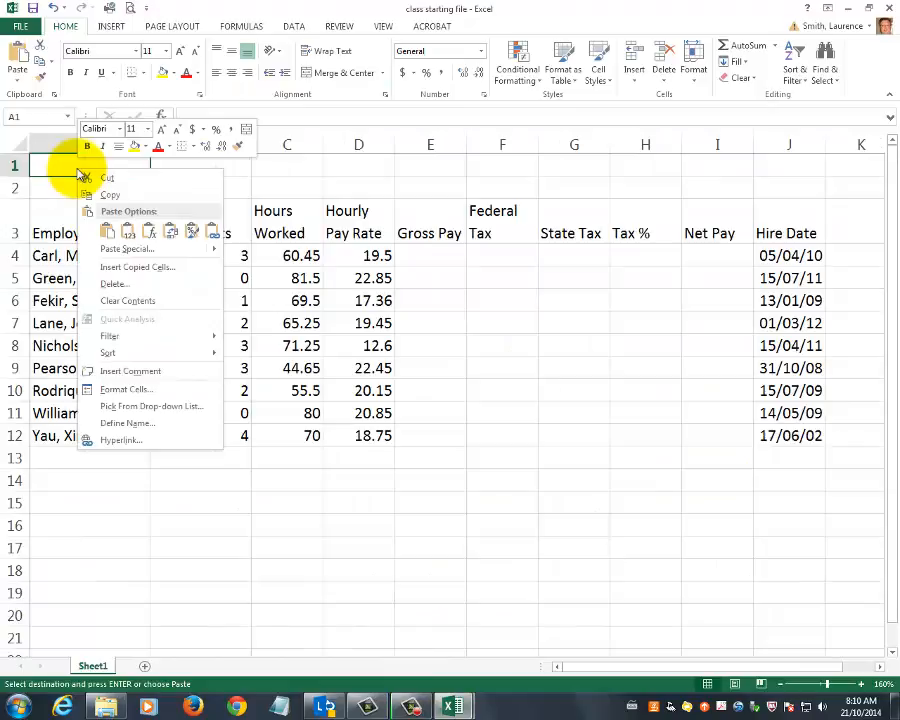
left_click(107, 231)
left_click(192, 504)
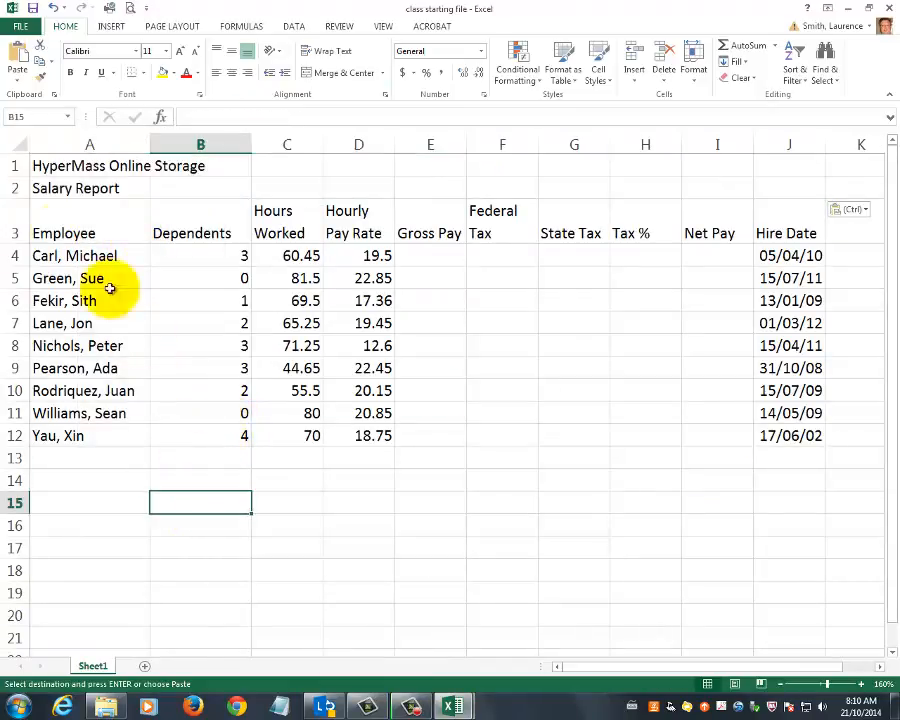
left_click(68, 166)
left_click(91, 190)
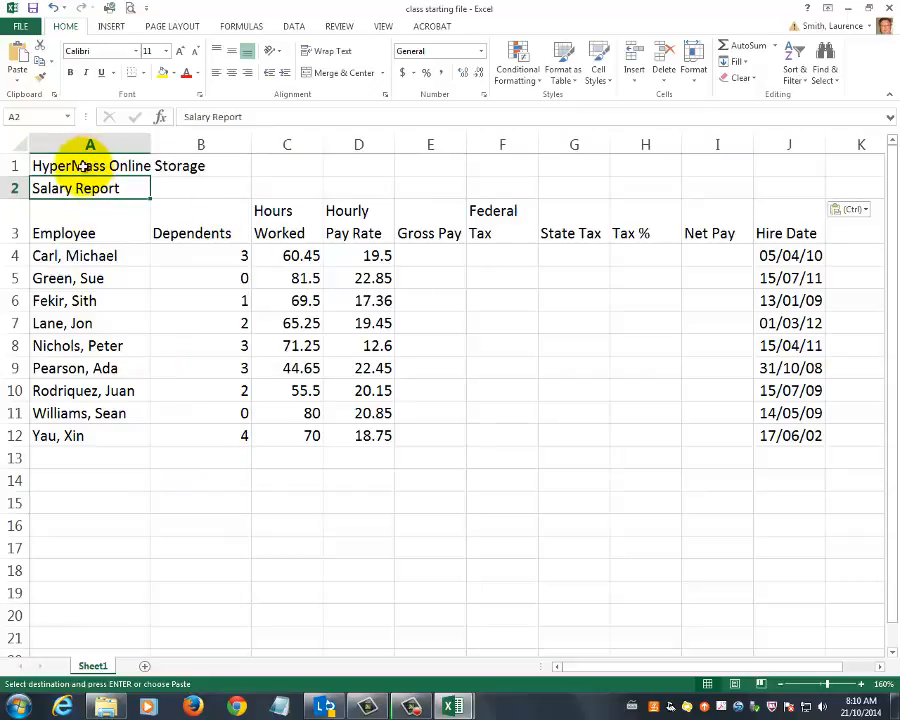
Merge and center each title line separately across columns A through J, and undo both merges
left_click_drag(88, 163, 782, 170)
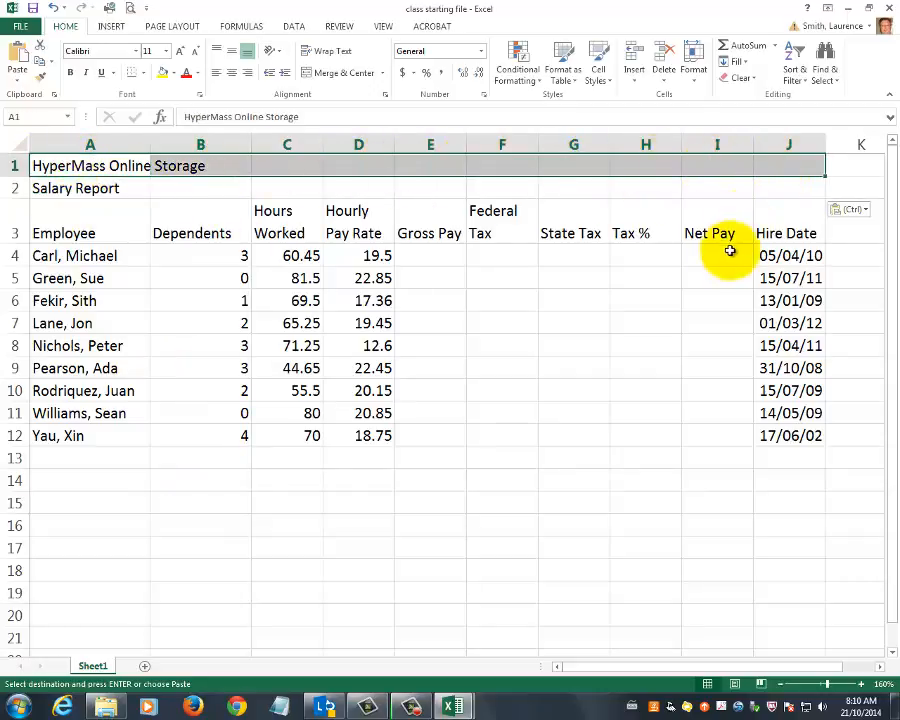
left_click(343, 74)
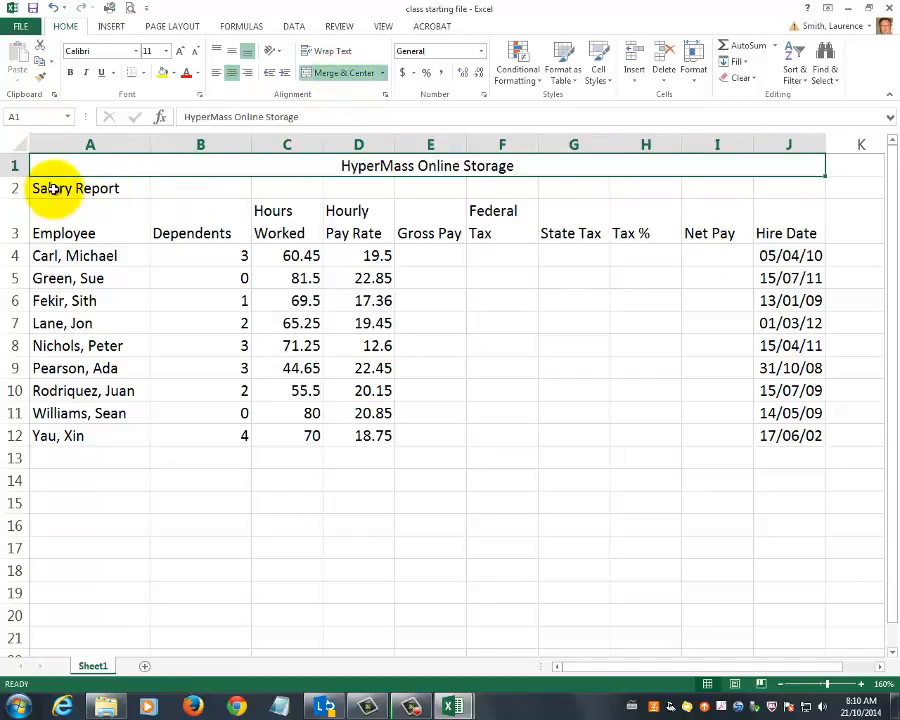
left_click_drag(50, 187, 783, 191)
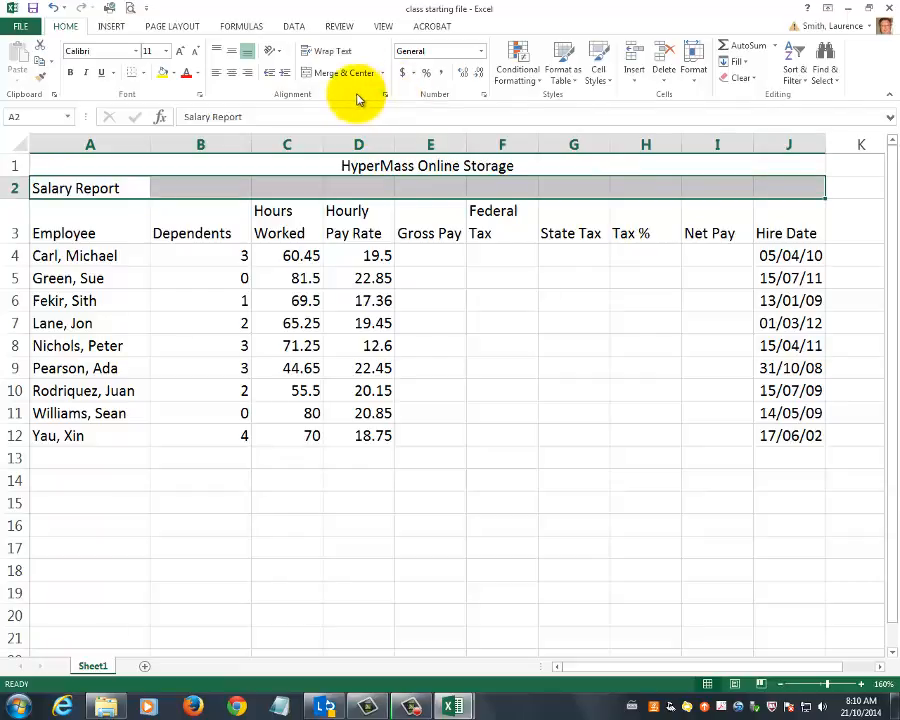
left_click(335, 75)
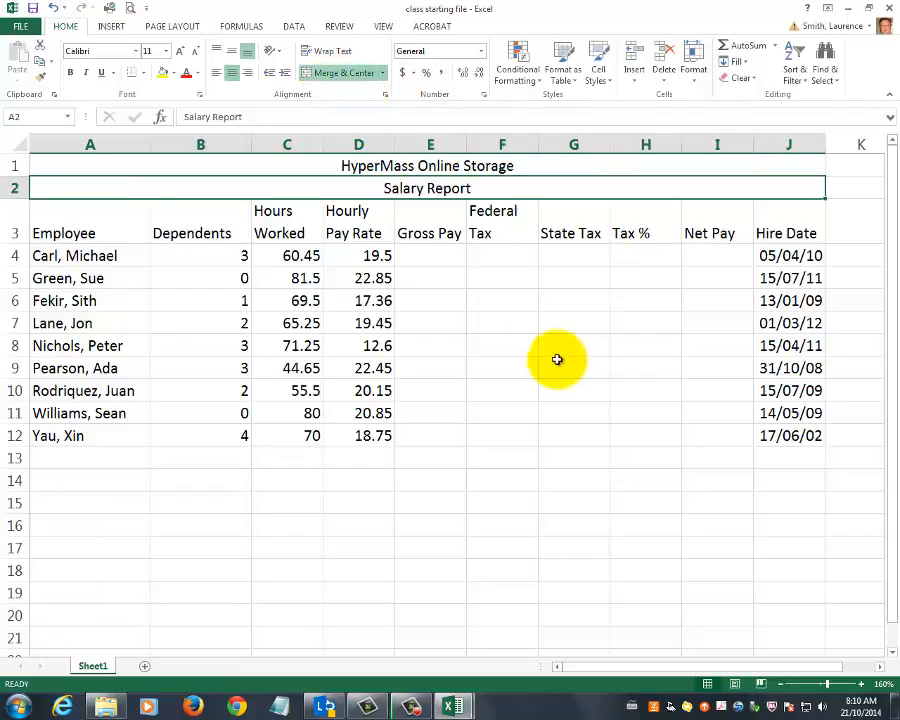
left_click(55, 10)
left_click(55, 10)
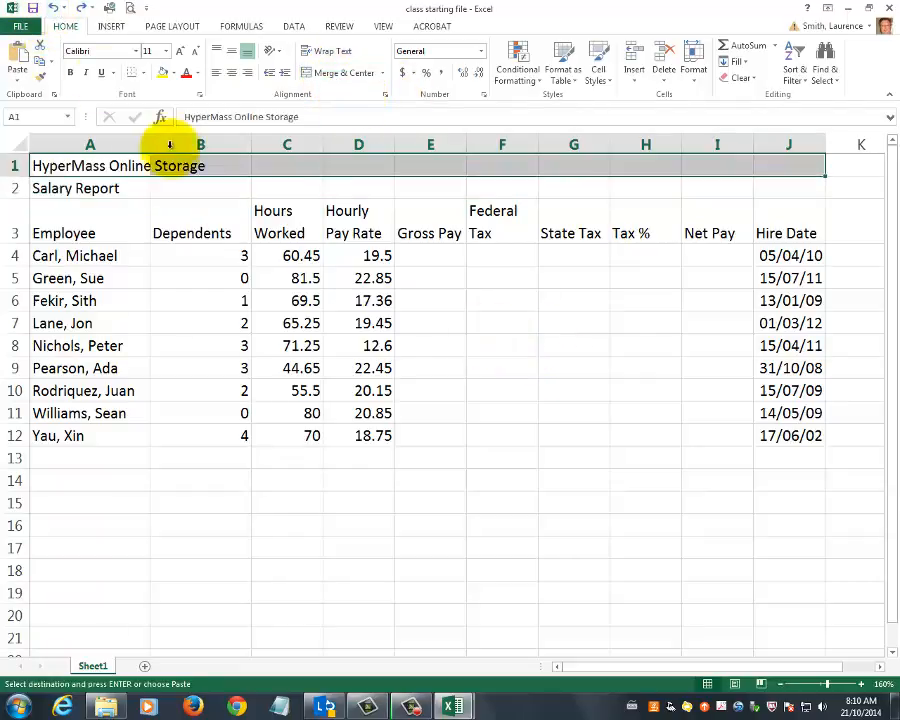
Try to merge and center both title rows together over A1:J2
left_click_drag(182, 173, 181, 189)
left_click_drag(97, 174, 772, 194)
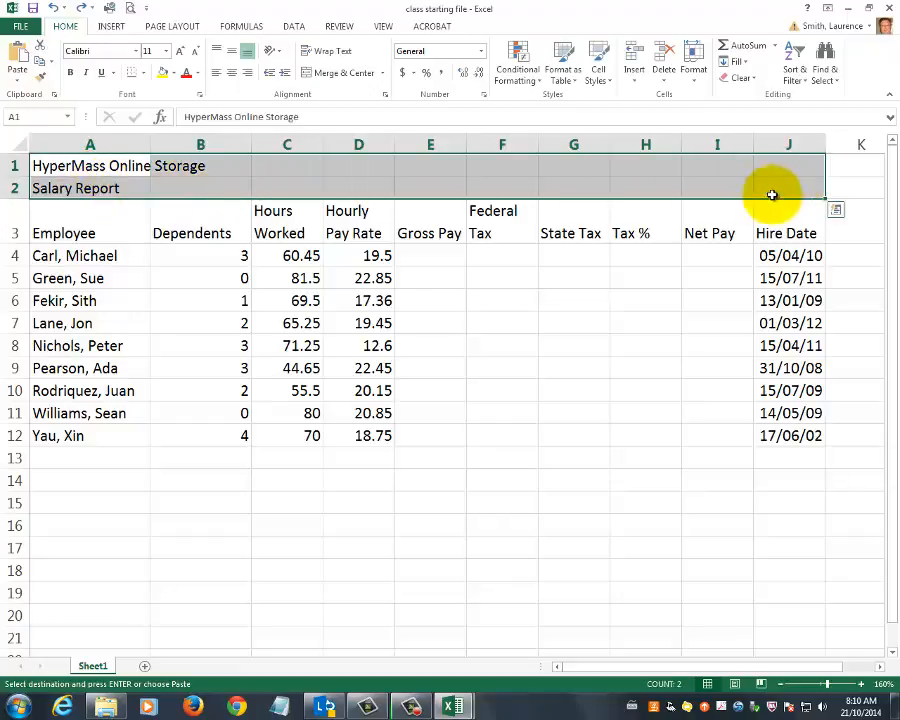
left_click(345, 75)
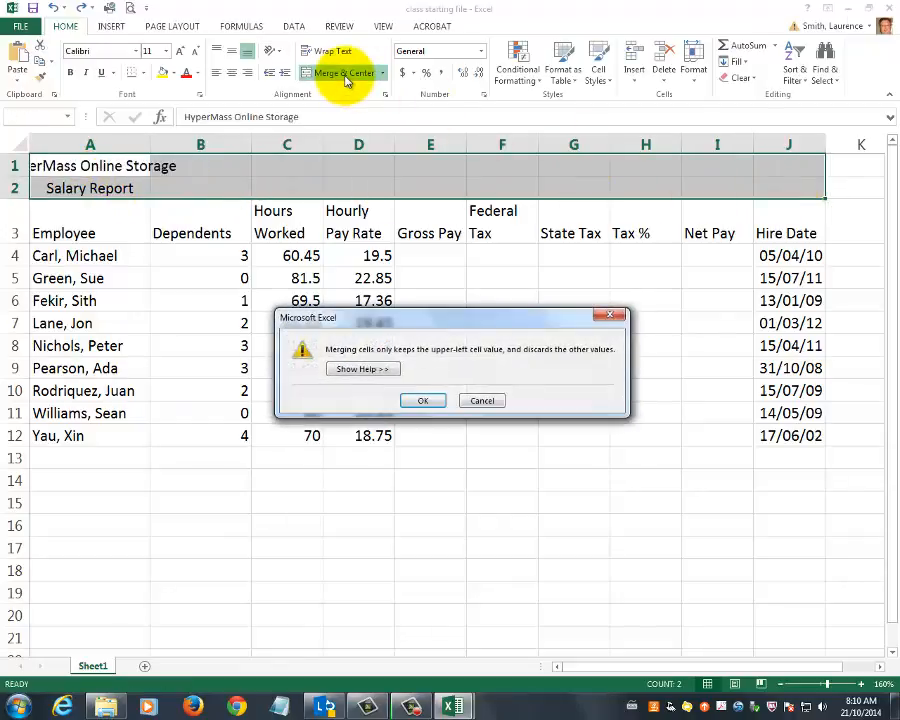
left_click(482, 400)
Merge and center the HyperMass Online Storage title across A1:J1 and the Salary Report title across A2:J2
left_click_drag(90, 170, 767, 168)
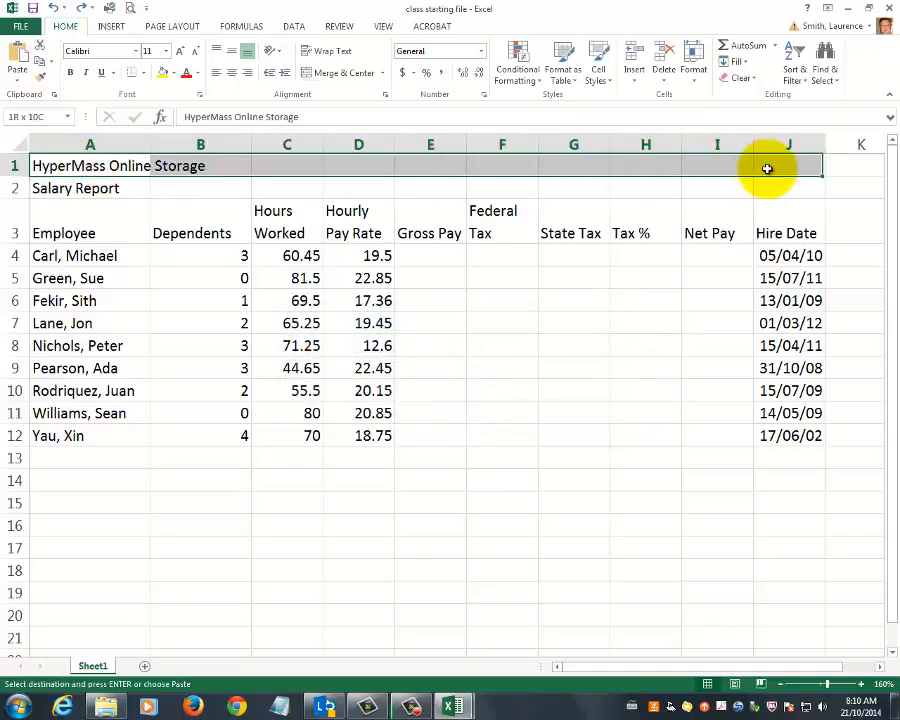
left_click(343, 73)
left_click_drag(76, 190, 775, 186)
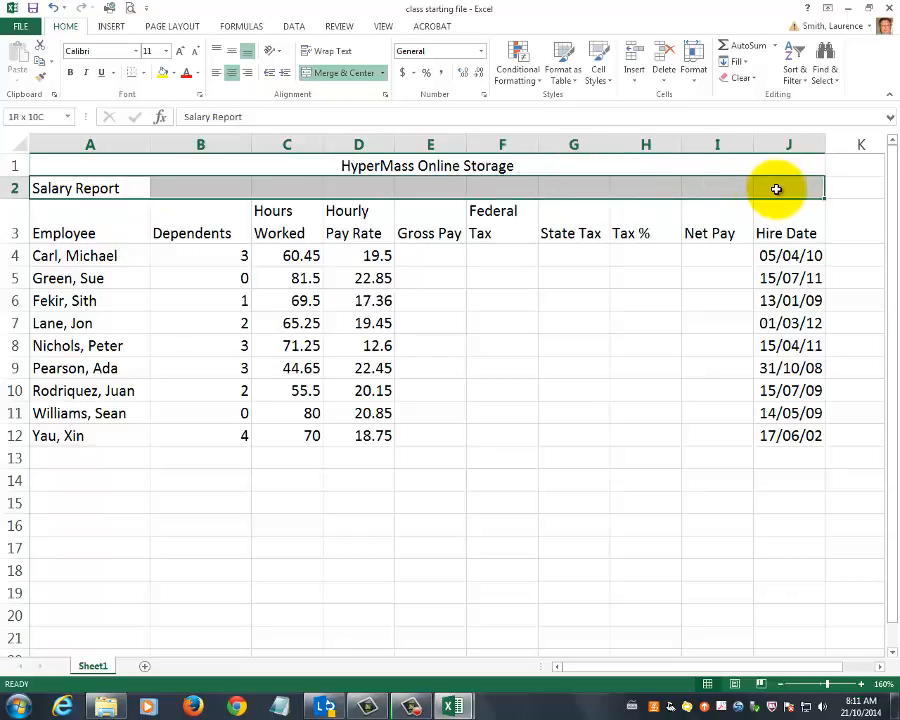
left_click(318, 76)
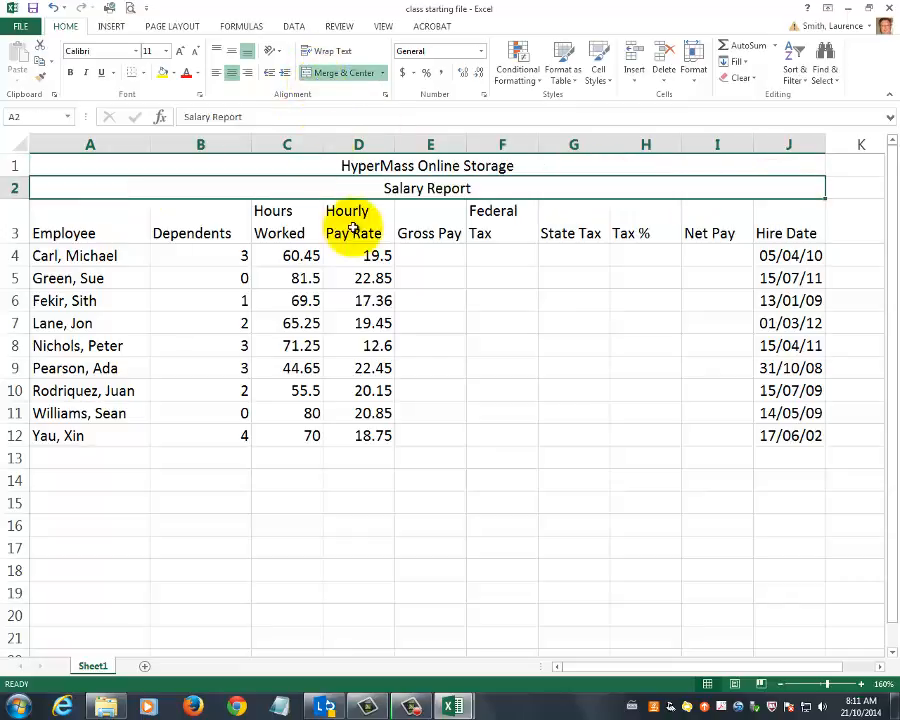
Calculate the first employee's Gross Pay in E4 as hours worked times hourly pay rate with =C4*D4
left_click(438, 253)
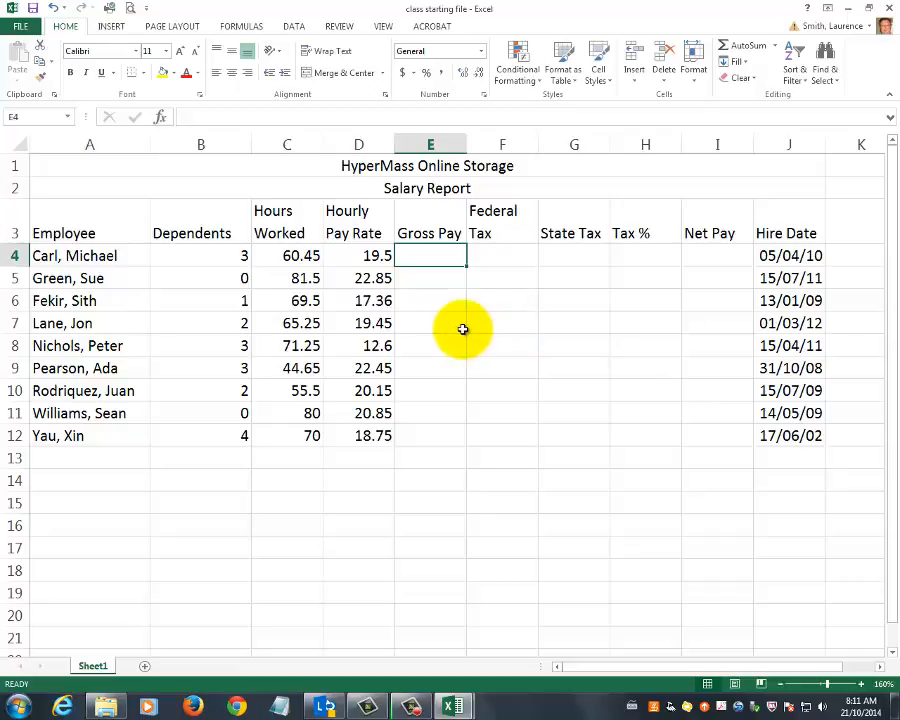
type("=")
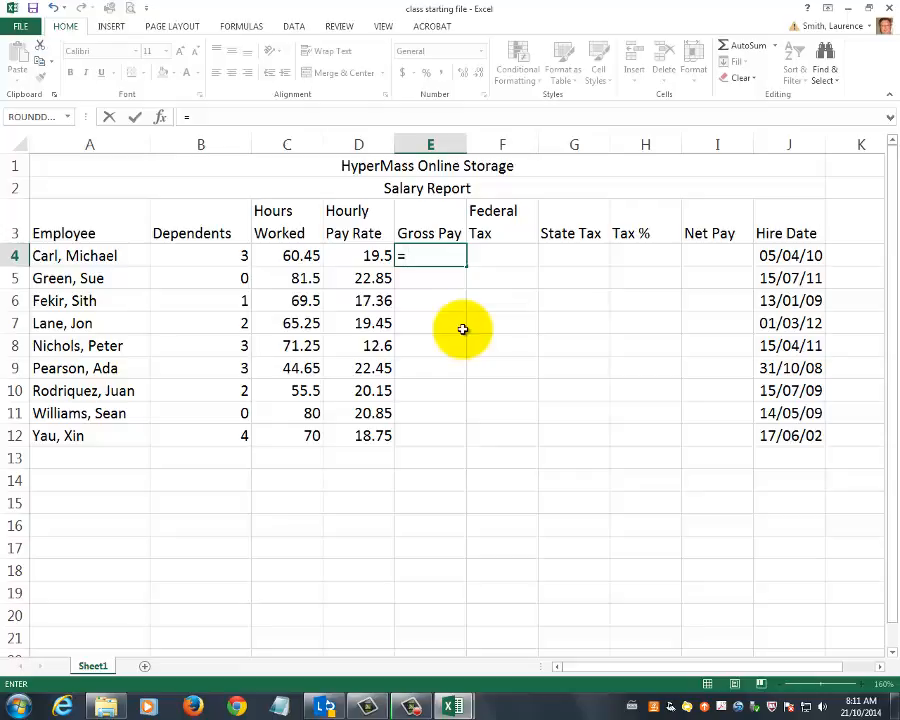
left_click(303, 256)
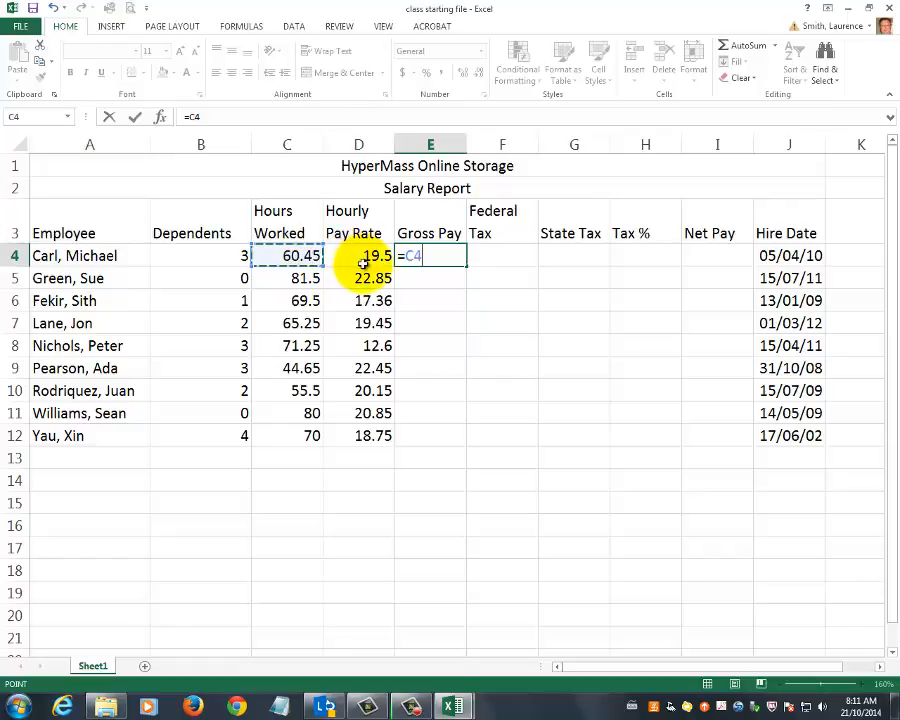
type("*")
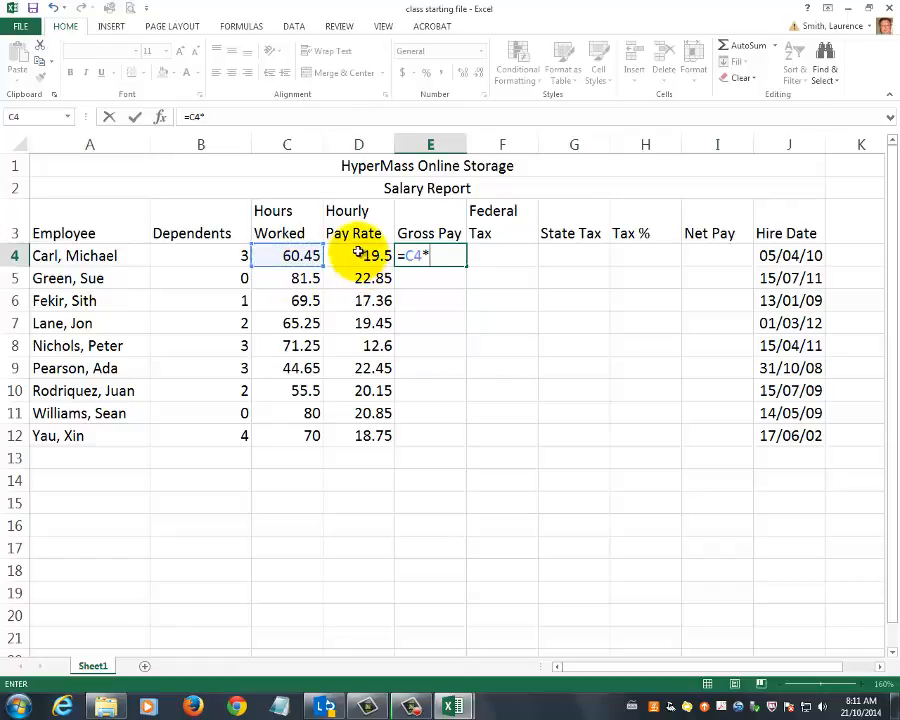
left_click(360, 255)
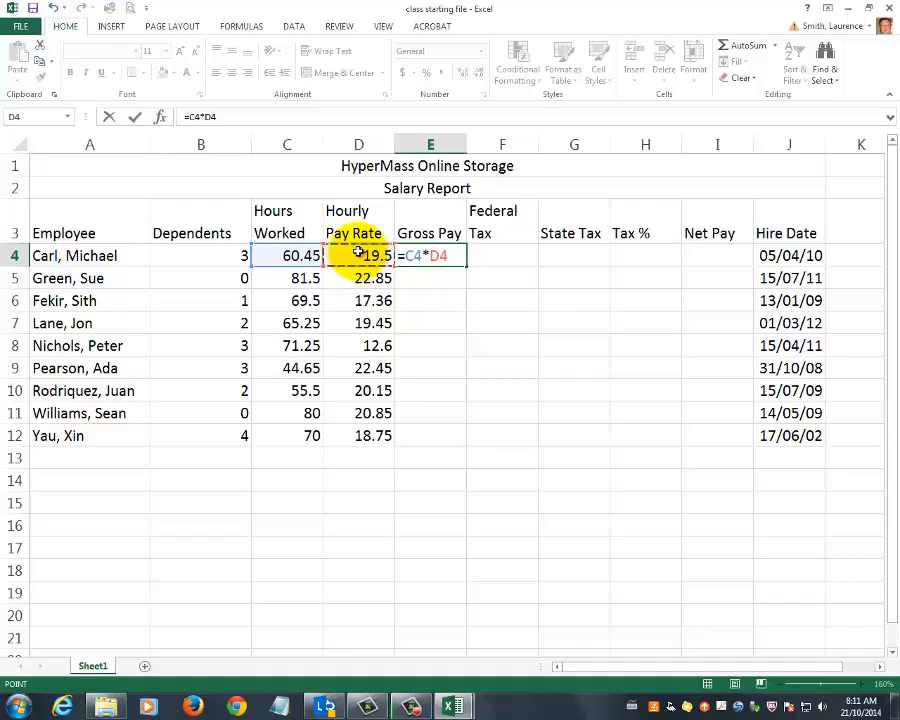
key("Return")
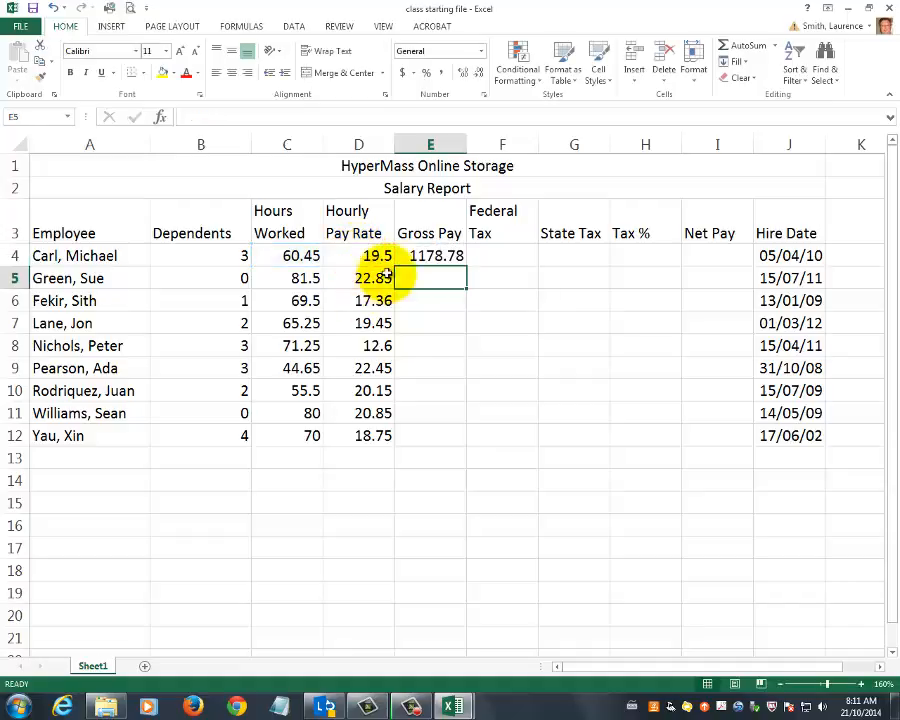
left_click(426, 255)
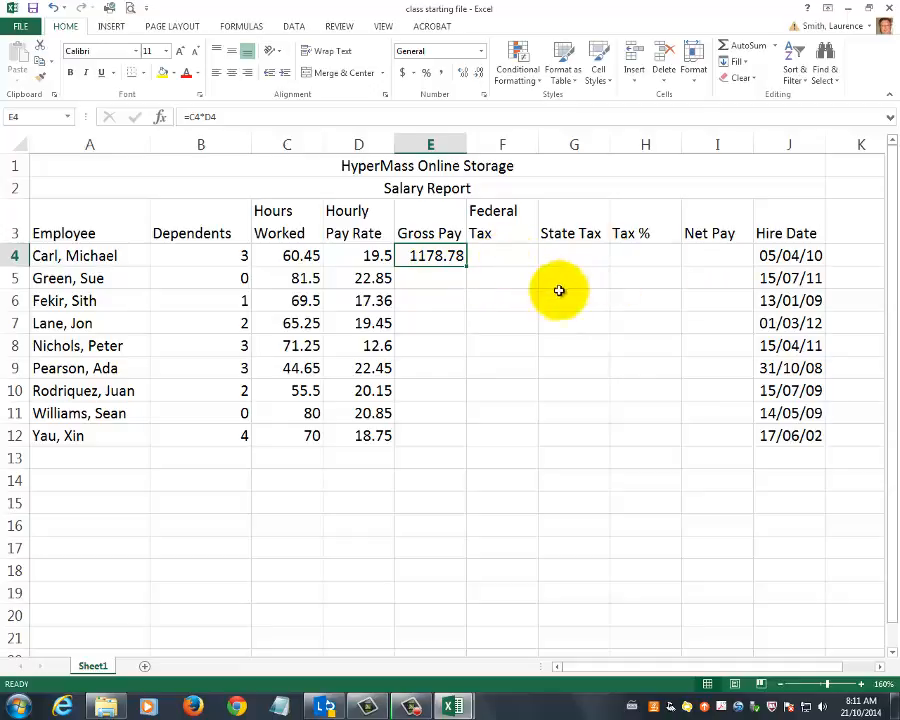
Calculate the first employee's Federal Tax in F4 as 22% of gross pay less 24.82 per dependent with =.22*(E4-B4*24.82)
left_click(511, 256)
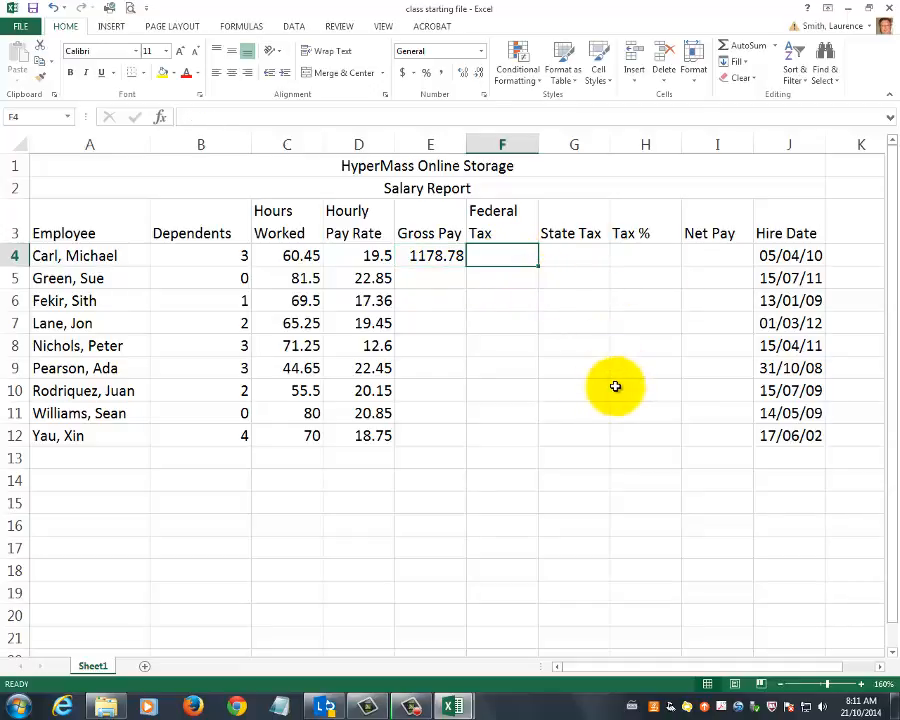
left_click(434, 257)
left_click(498, 256)
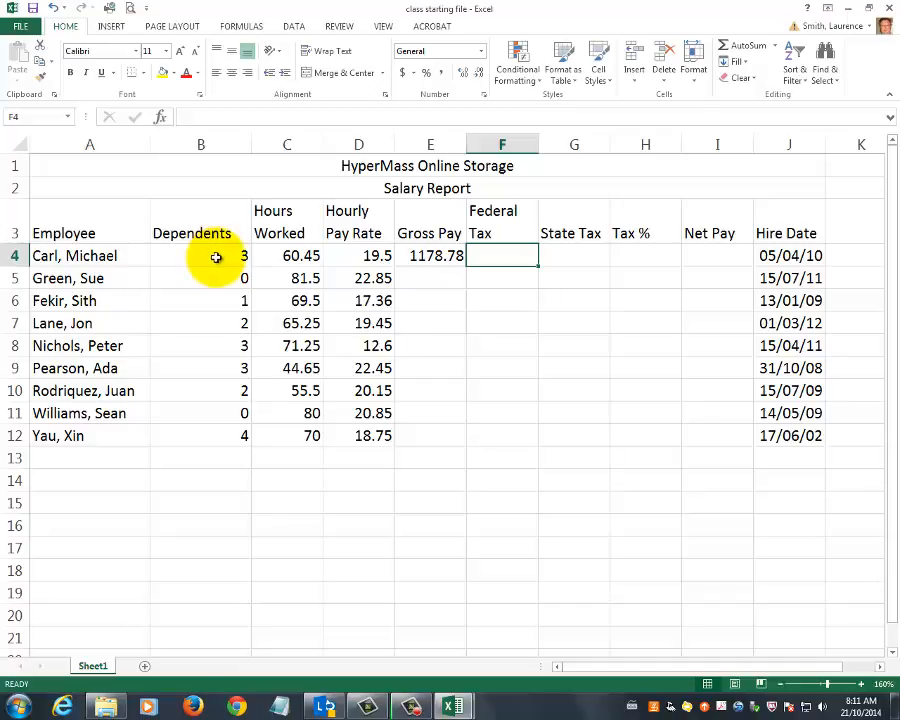
type("=.")
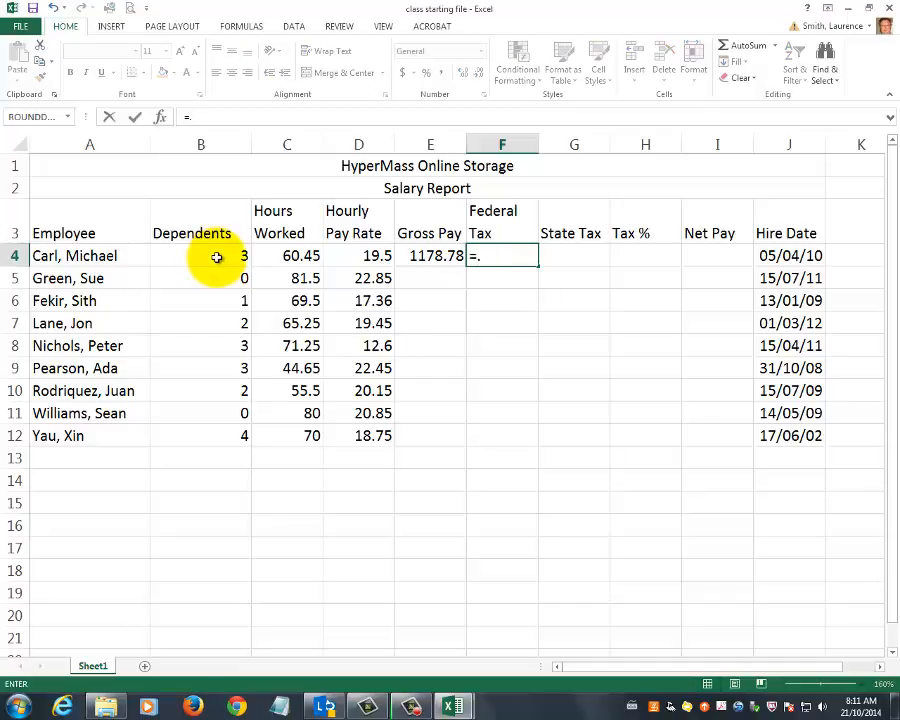
type("22")
type("*(")
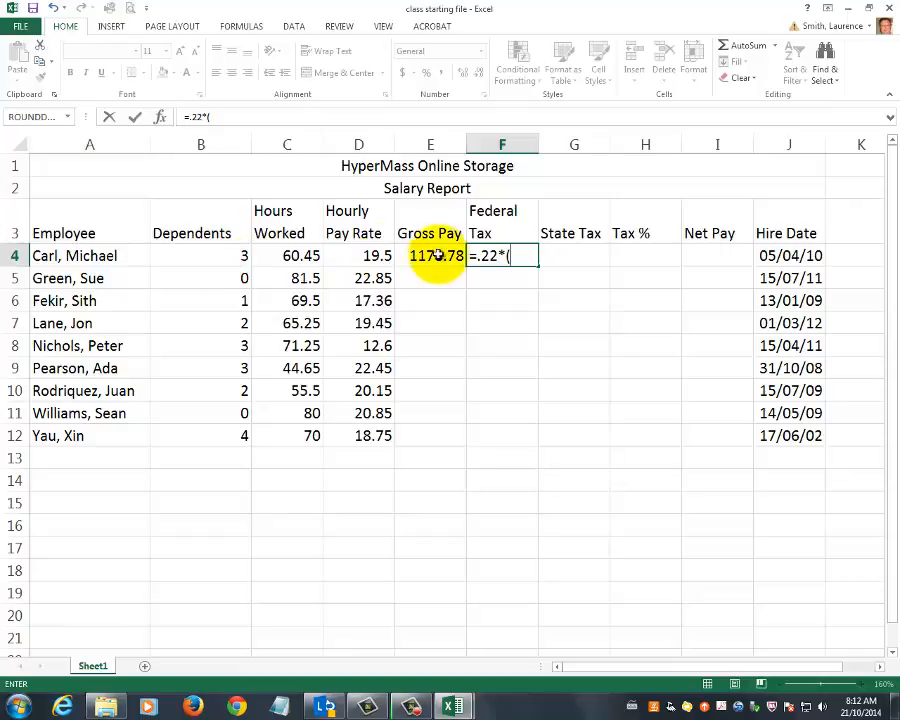
left_click(418, 256)
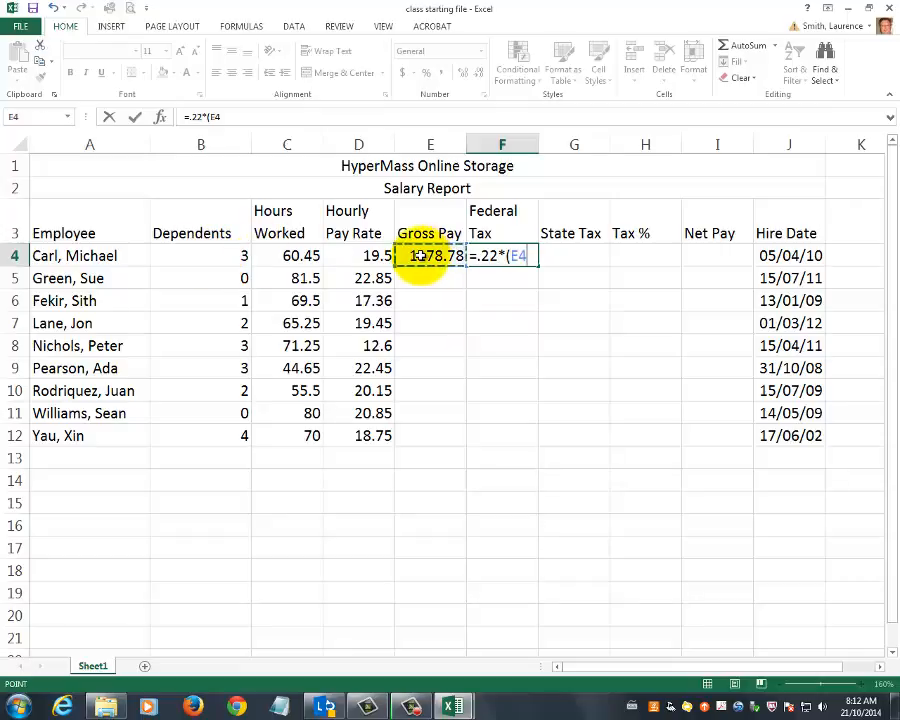
type("-")
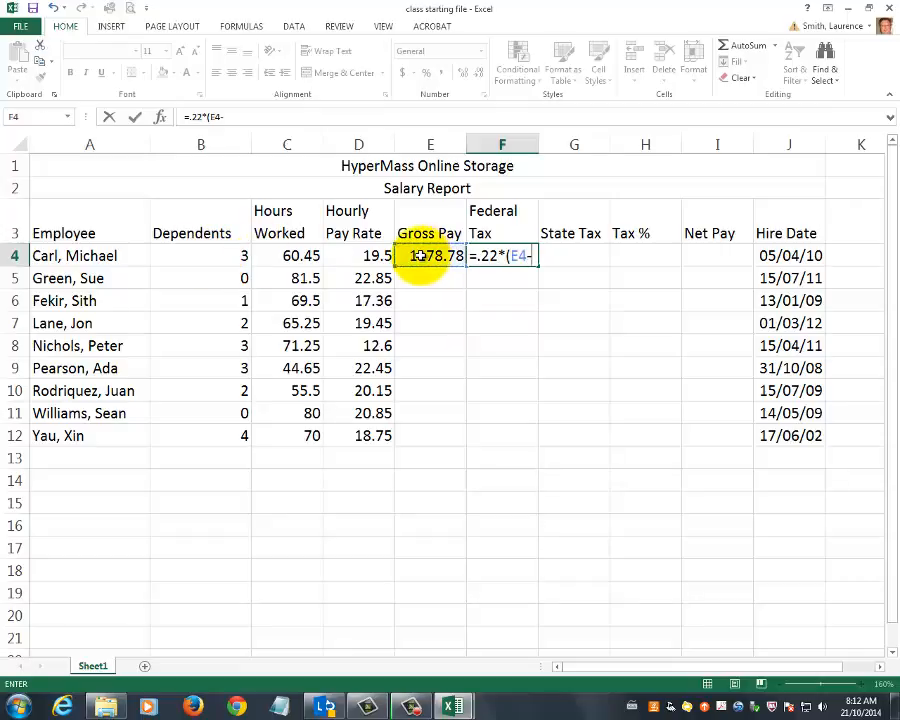
left_click(218, 256)
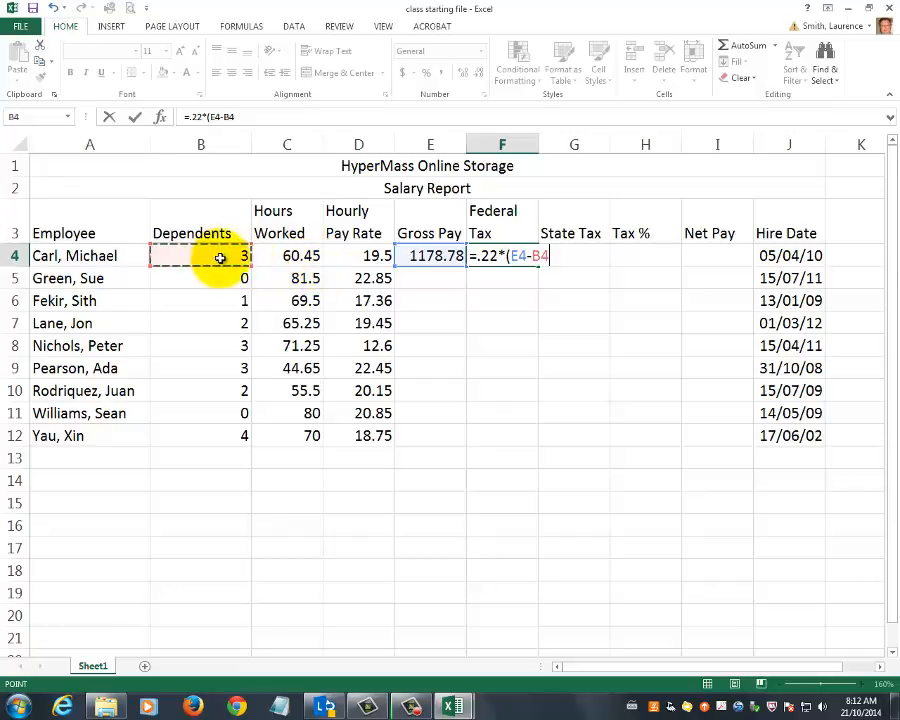
type("*")
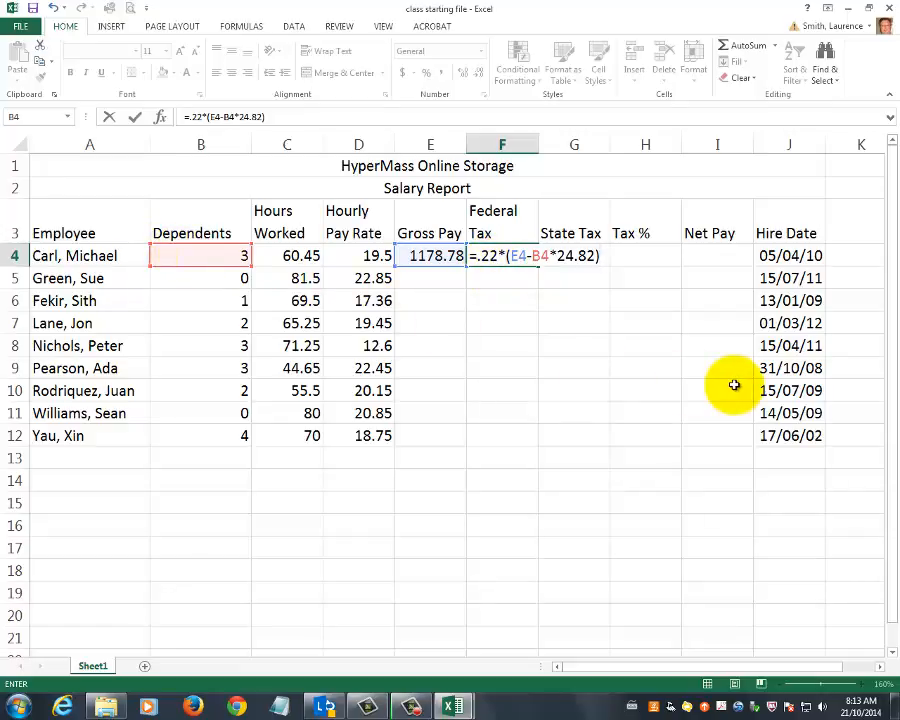
key("Return")
left_click(522, 257)
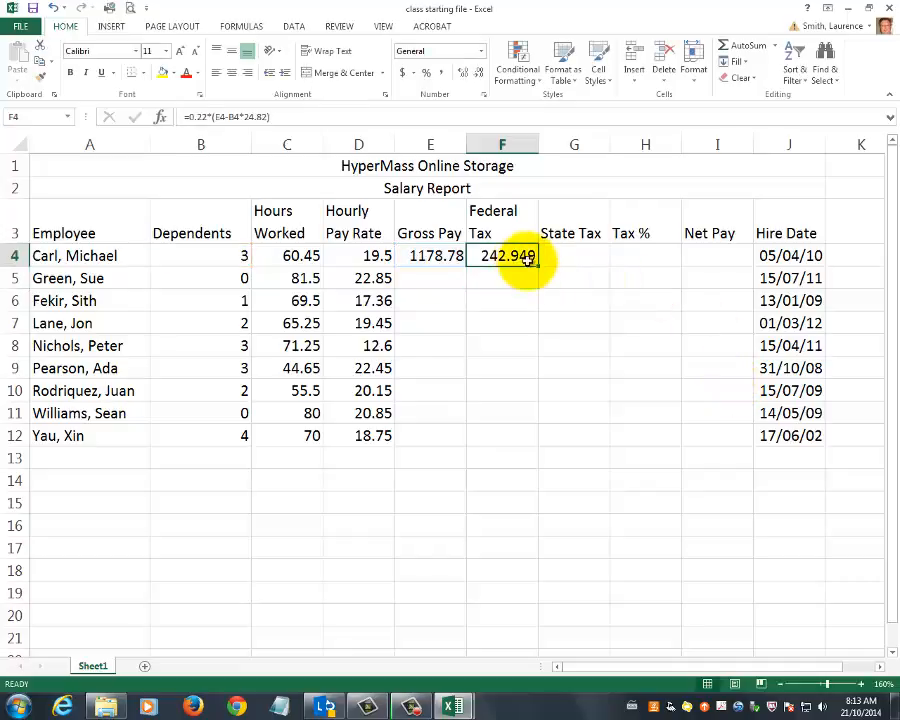
Calculate the first employee's State Tax in G4 as 4% of gross pay with =.04*E4
left_click(573, 250)
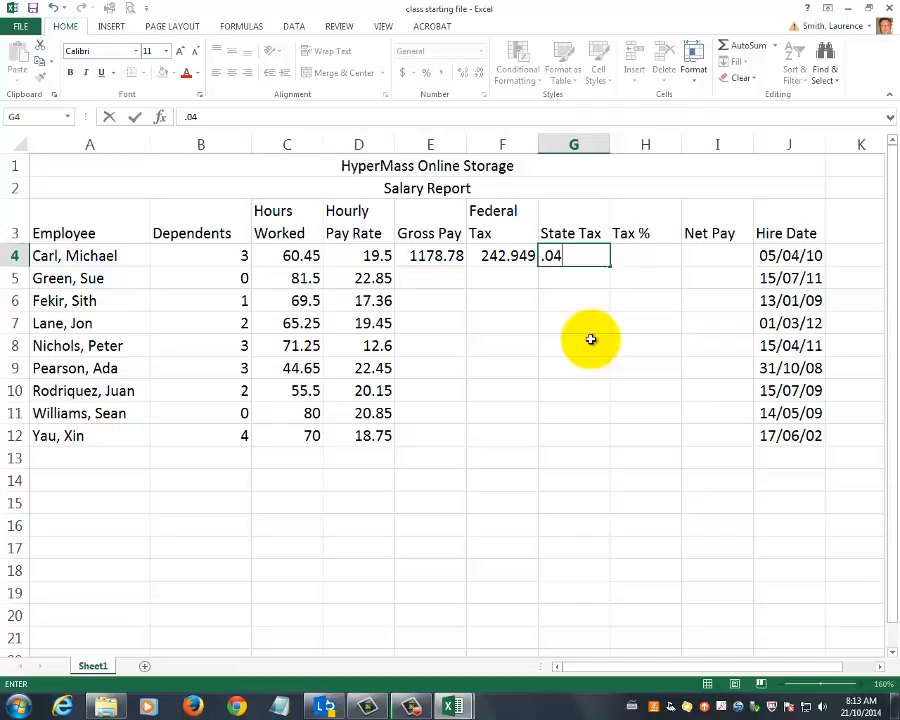
type("=")
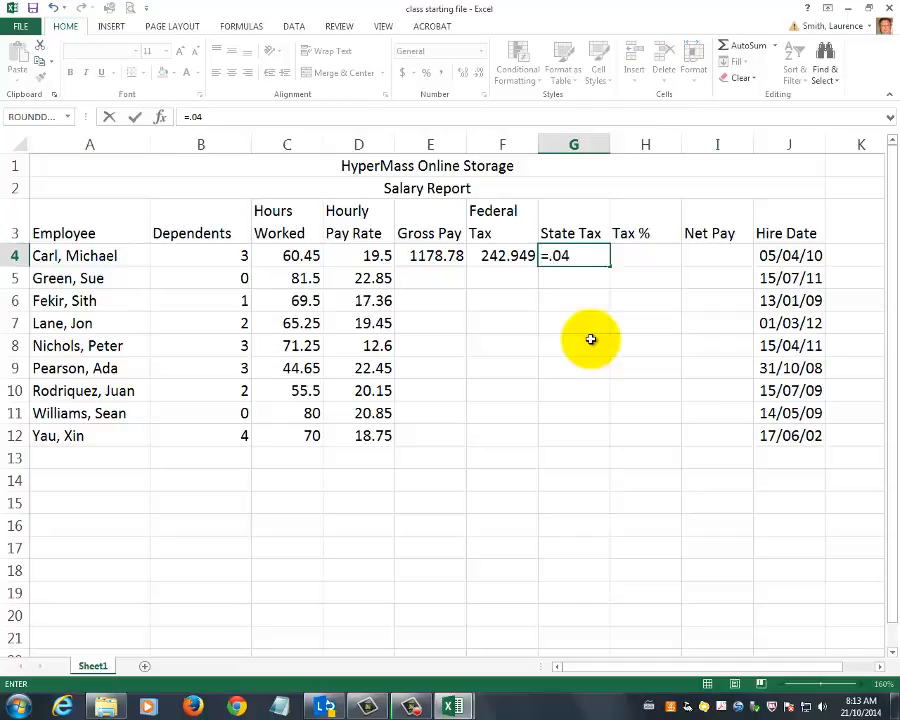
type(".04*")
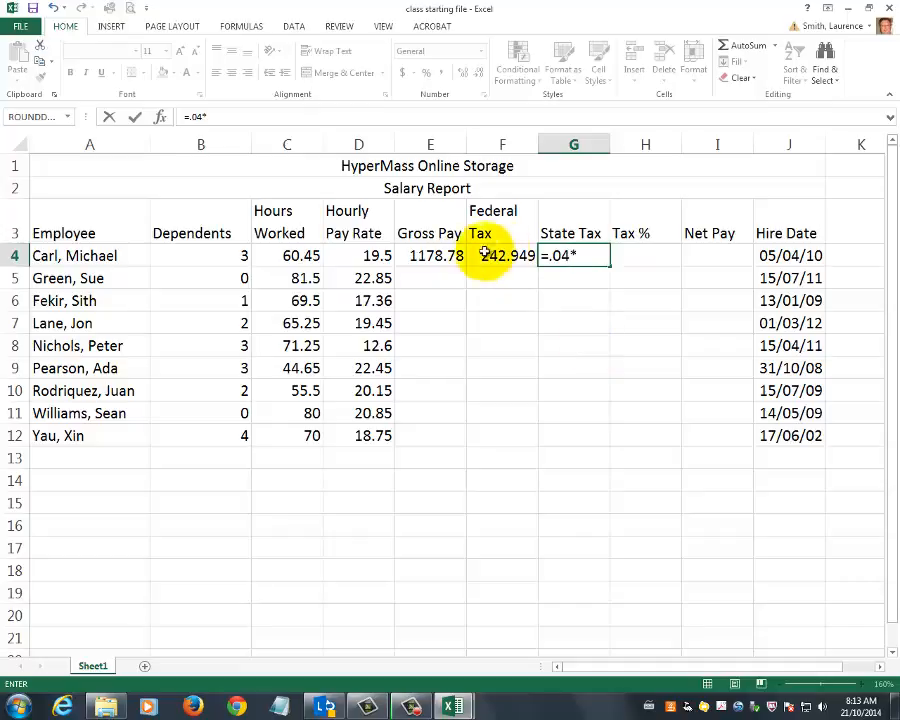
left_click(455, 256)
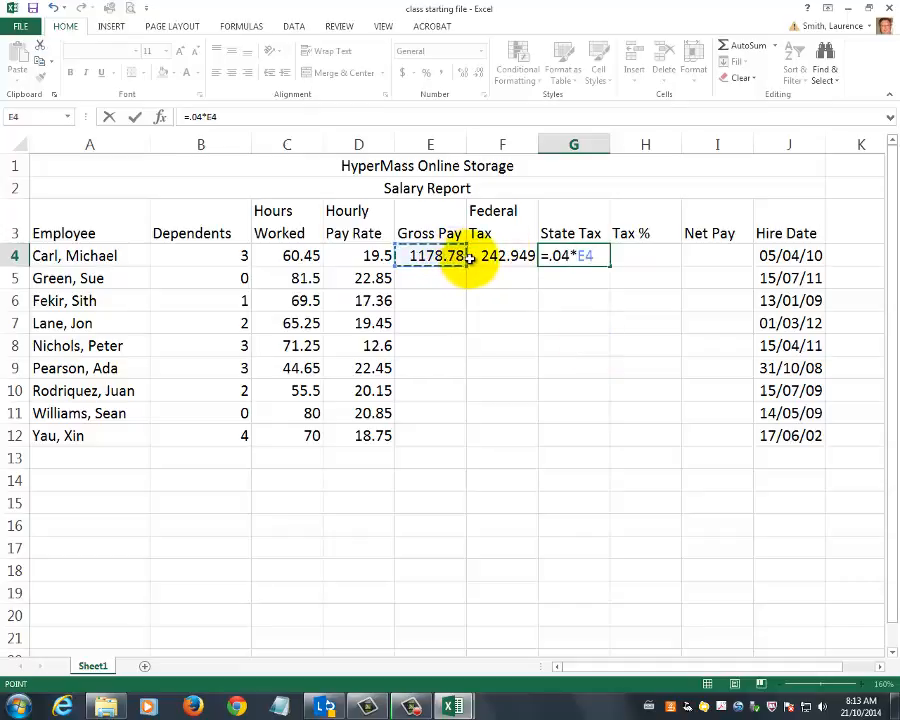
key("Return")
key("Up")
key("Right")
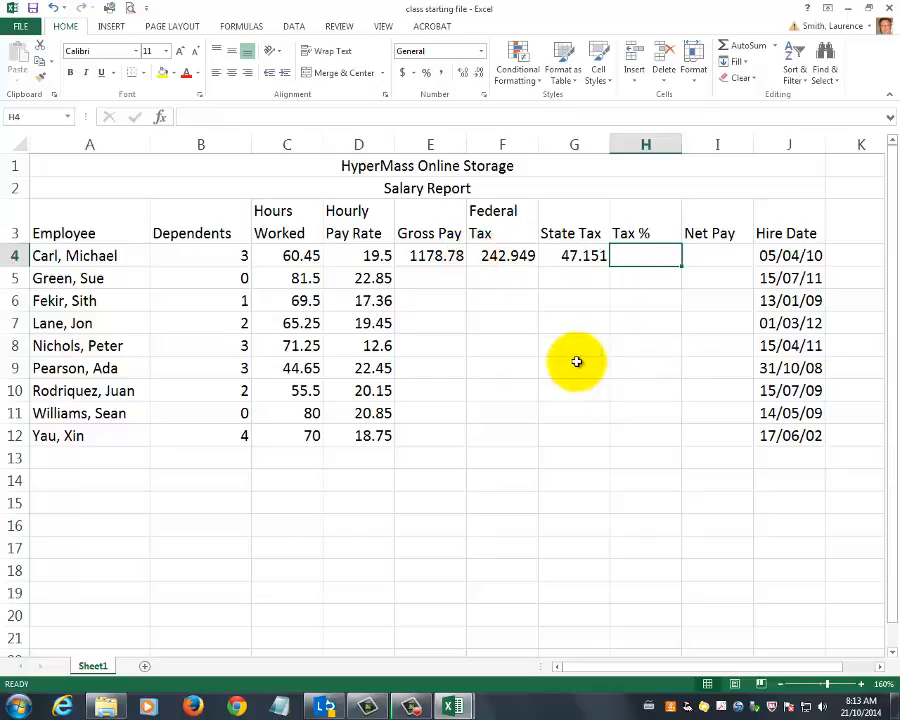
Check the sum and average of the two tax cells F4:G4, the hourly pay rates D4:D12 and the hours worked C4:C12
left_click_drag(498, 256, 572, 256)
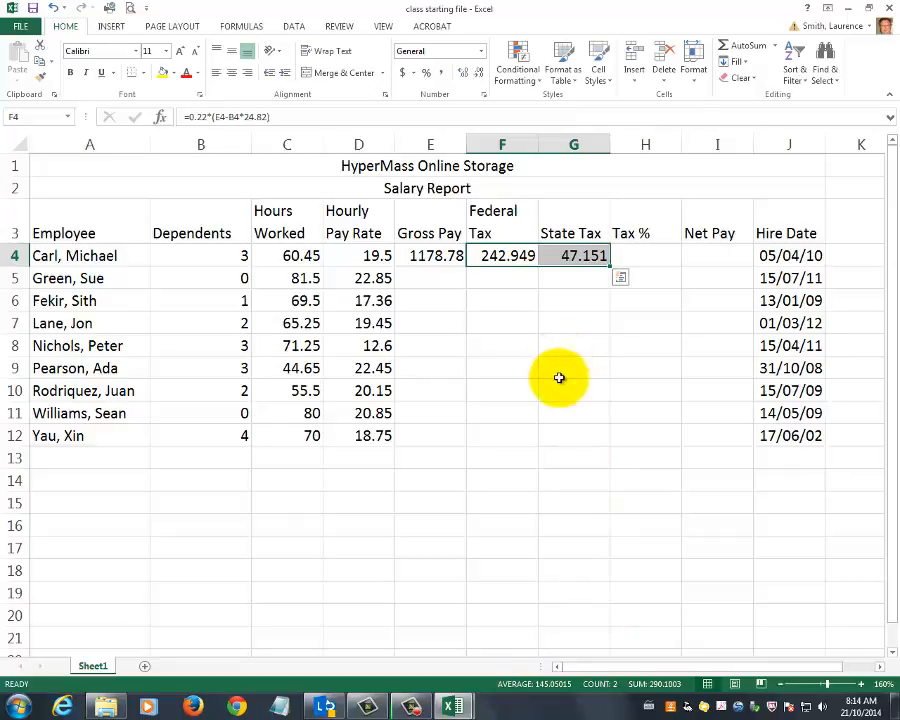
left_click(532, 320)
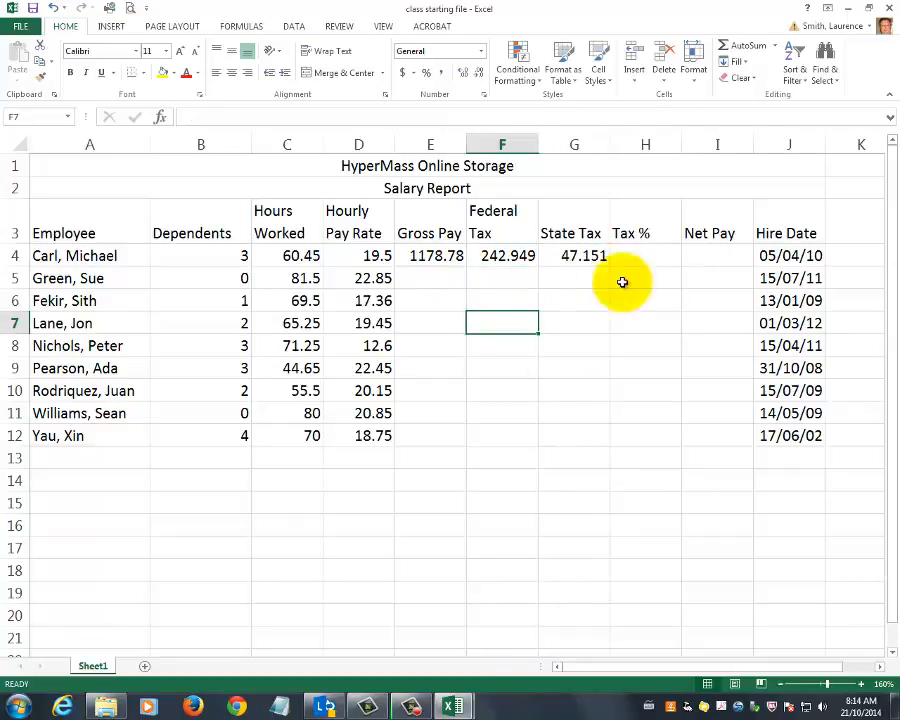
left_click_drag(370, 256, 364, 434)
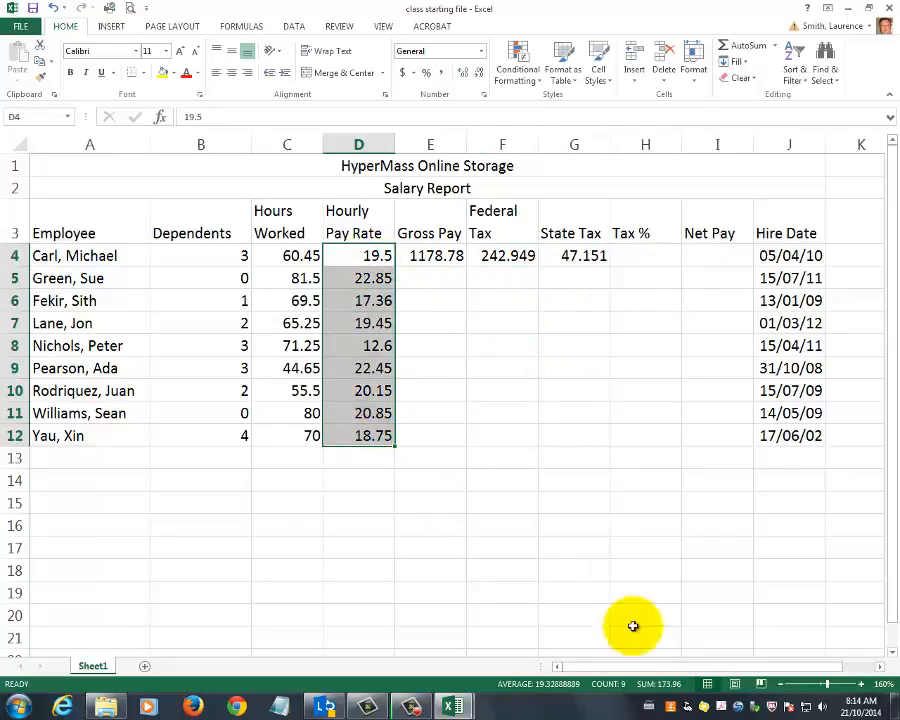
left_click(569, 520)
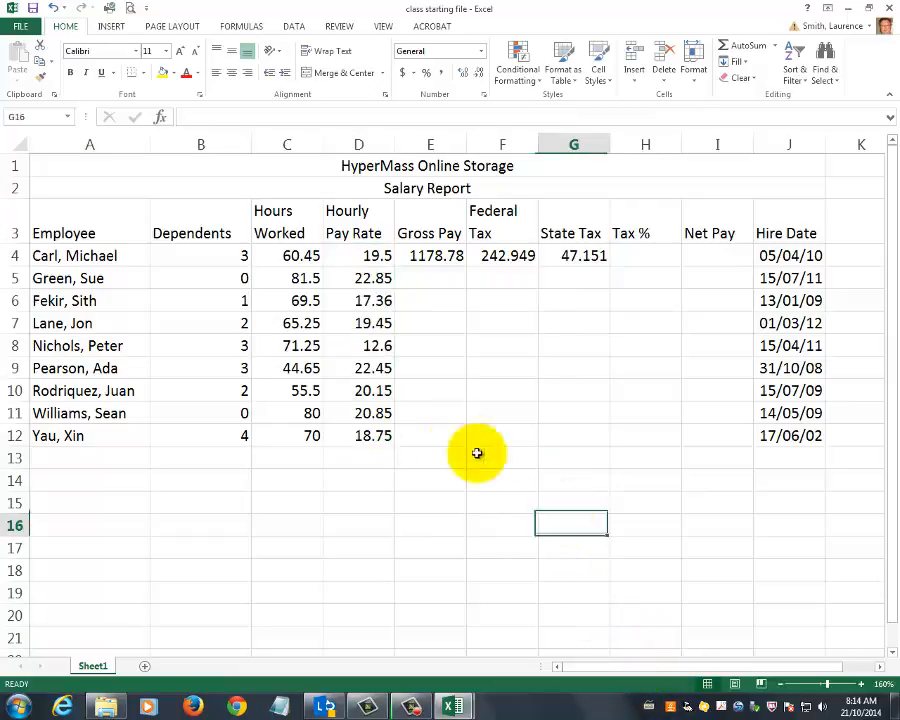
left_click_drag(305, 258, 305, 436)
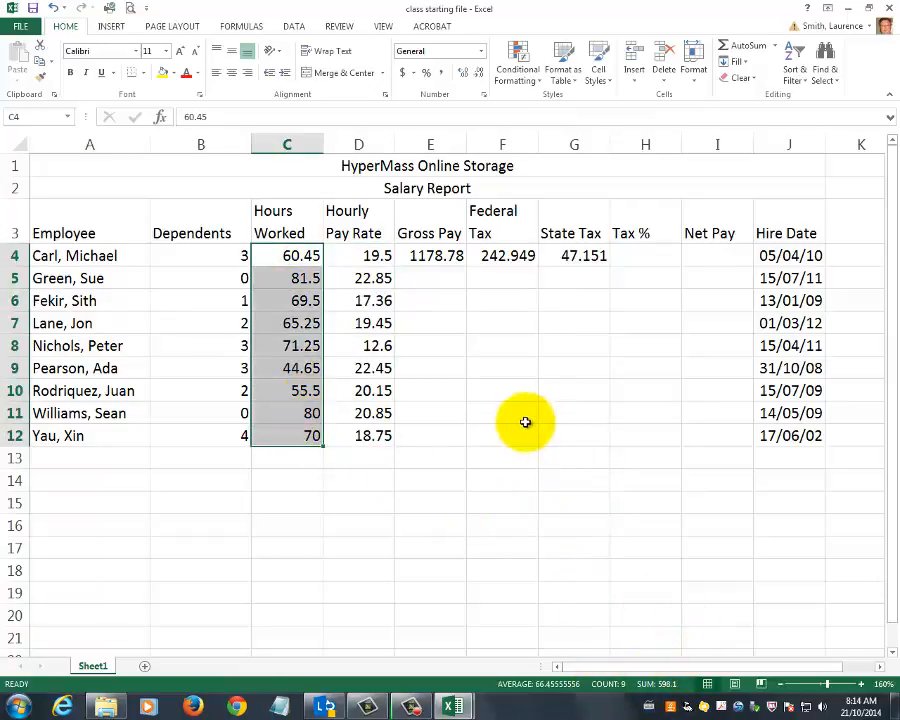
left_click(578, 414)
Calculate the first employee's Tax % in H4 as federal plus state tax divided by gross pay with =(F4+G4)/E4
left_click(640, 258)
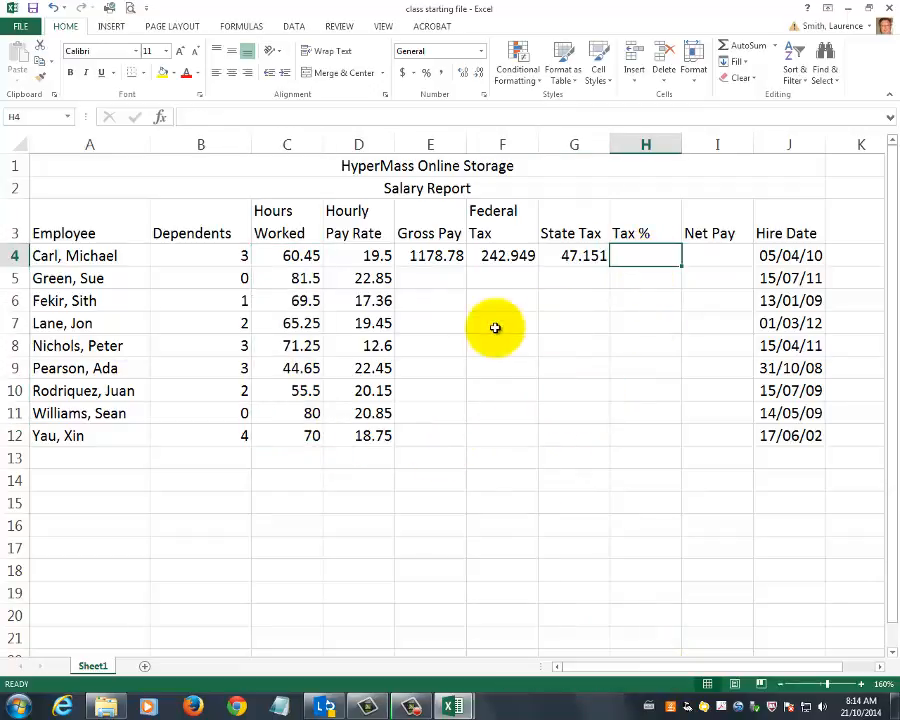
left_click_drag(504, 256, 572, 256)
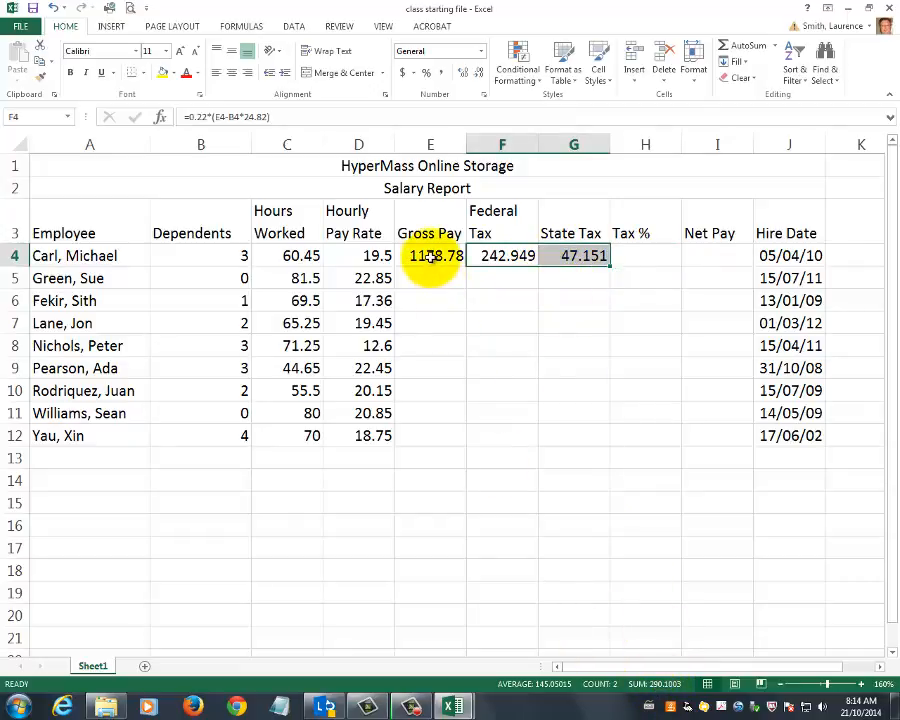
left_click(640, 262)
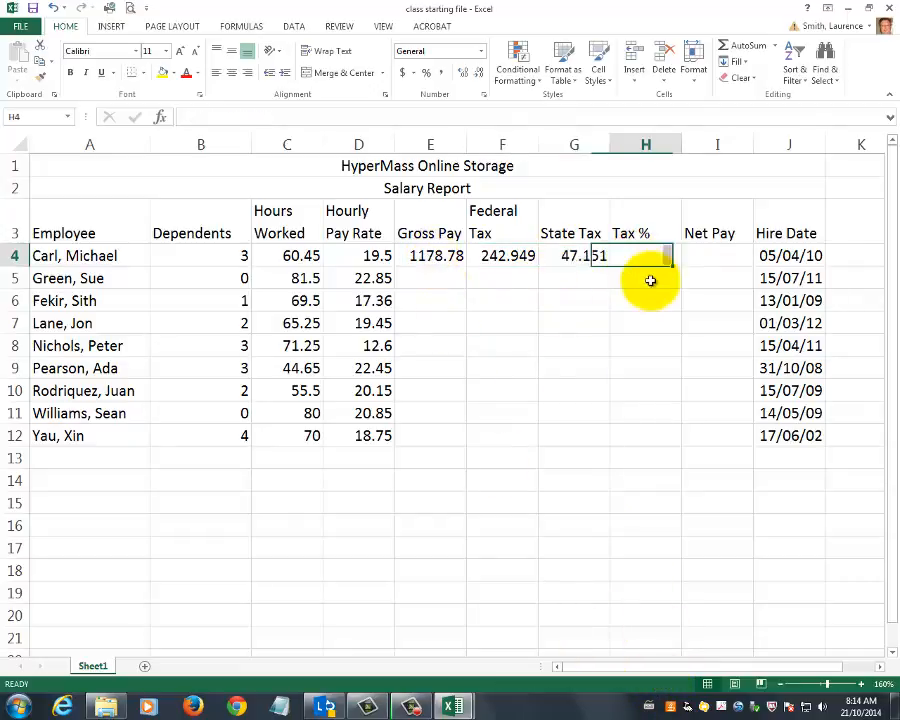
type("=")
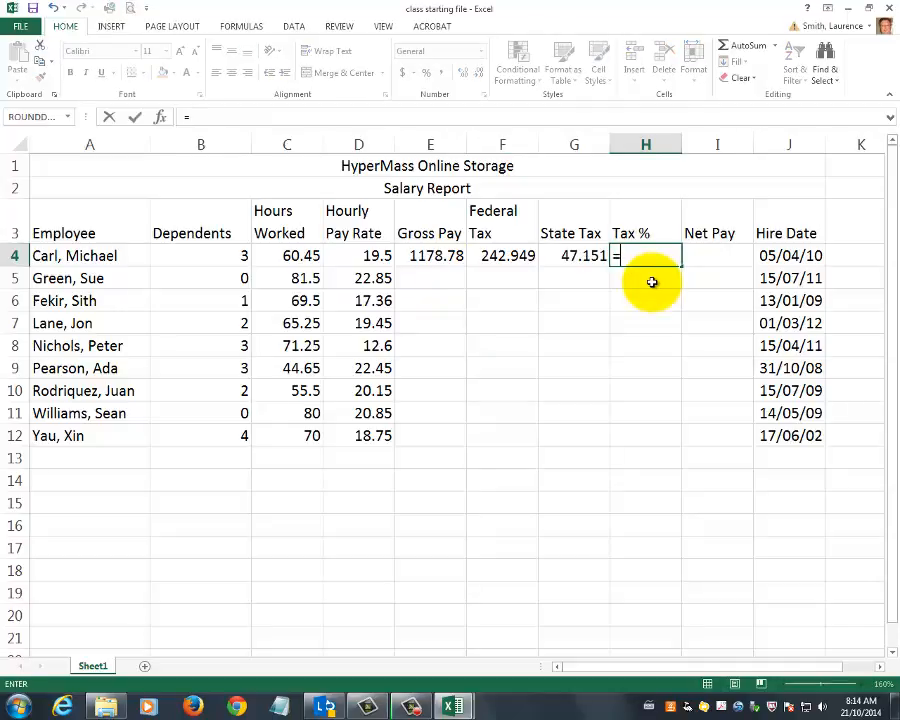
left_click(506, 256)
type("+")
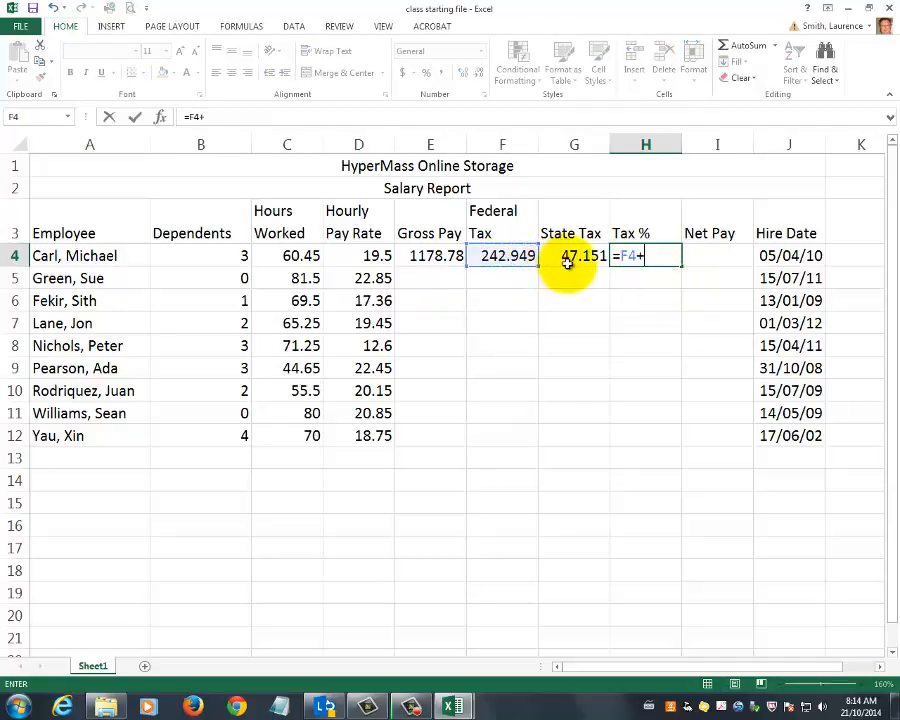
left_click(572, 258)
type("/")
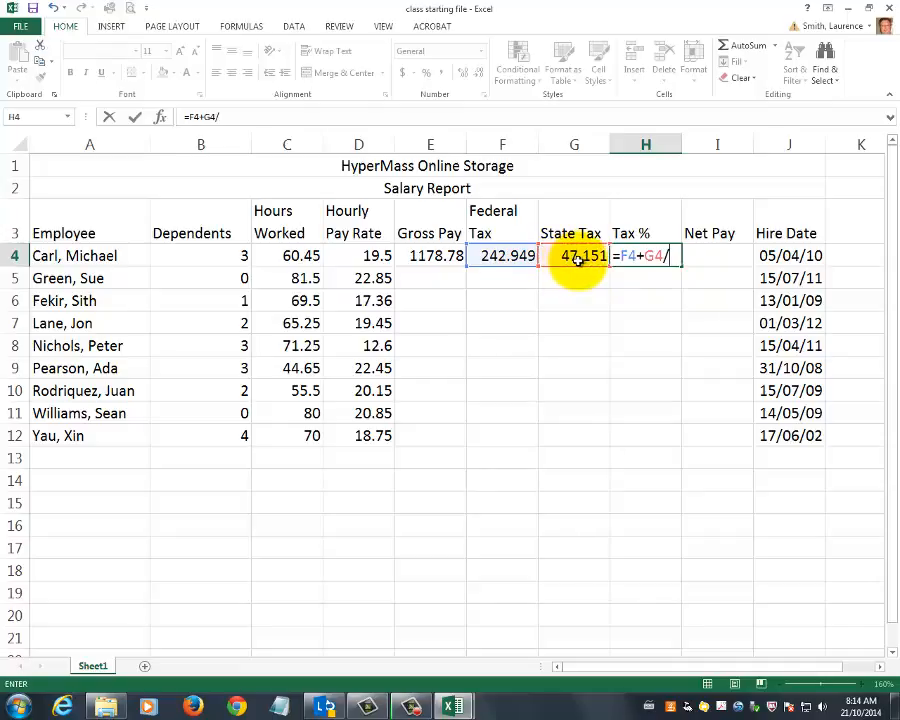
left_click(432, 256)
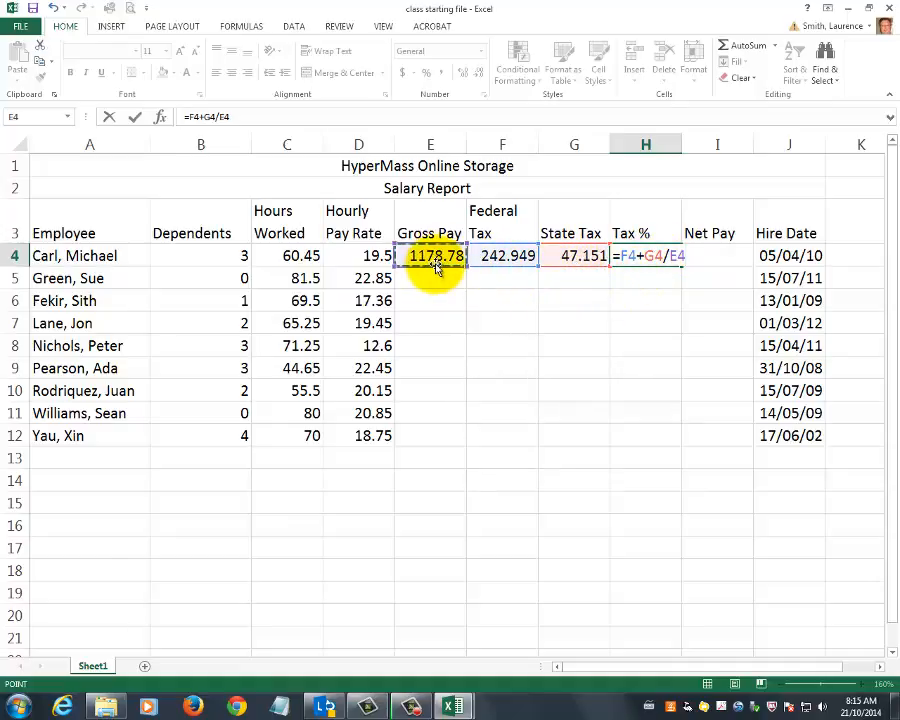
left_click(622, 256)
type("(")
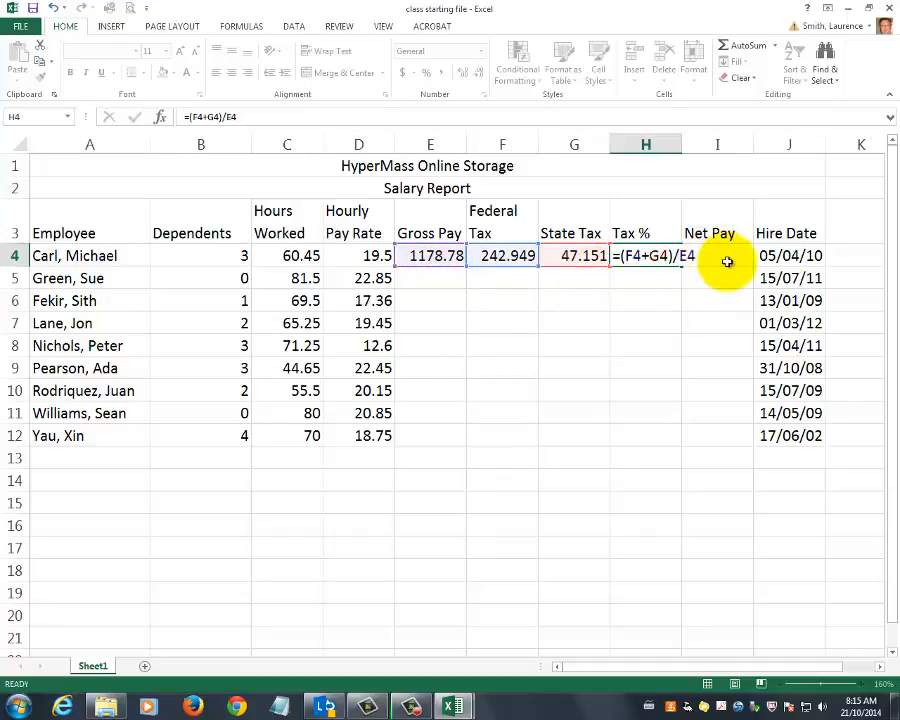
key("Return")
left_click(639, 257)
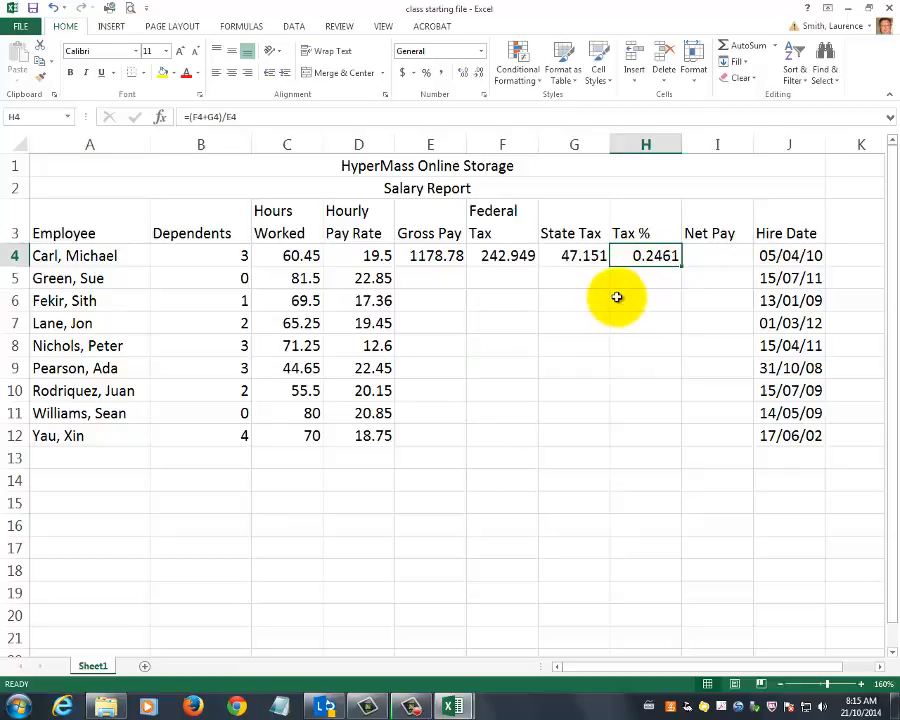
Review the first employee's Gross Pay, Federal Tax, State Tax and Tax % formulas in row 4 and the empty Net Pay cell
left_click(507, 255)
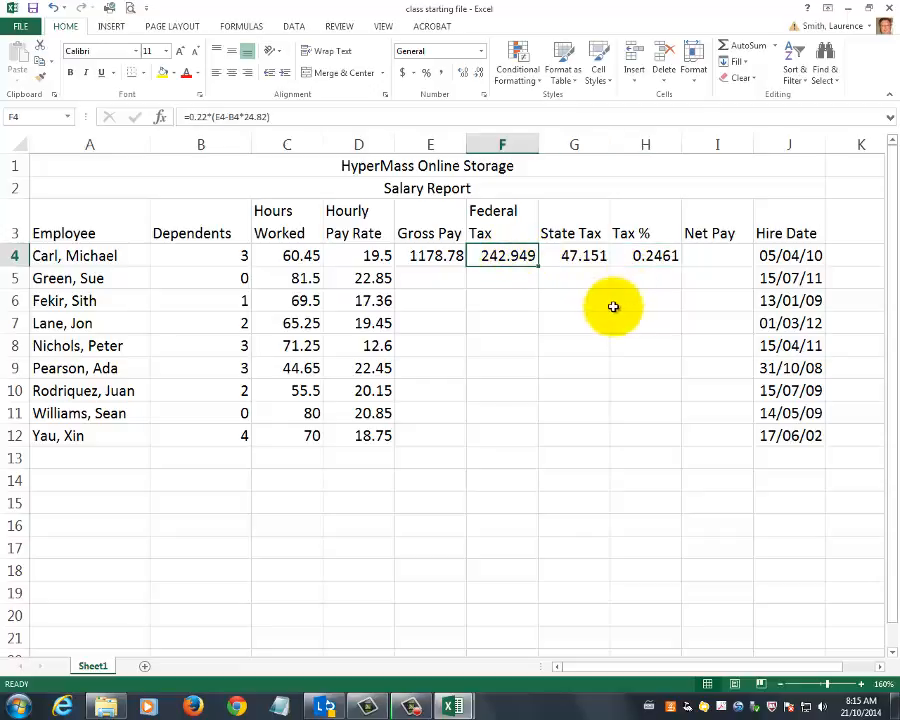
left_click(574, 255)
left_click(647, 259)
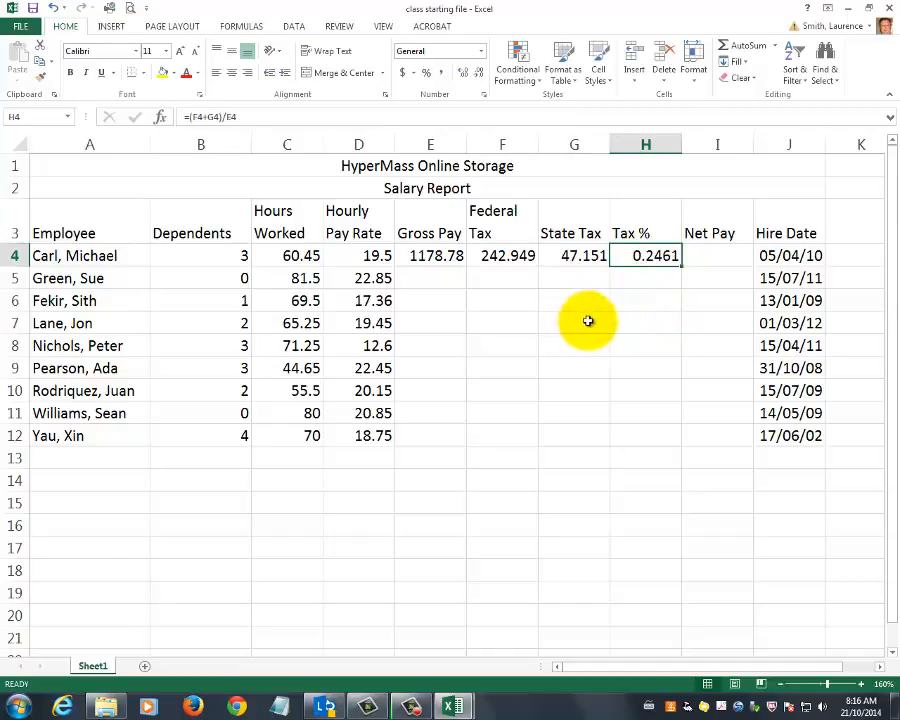
left_click(494, 254)
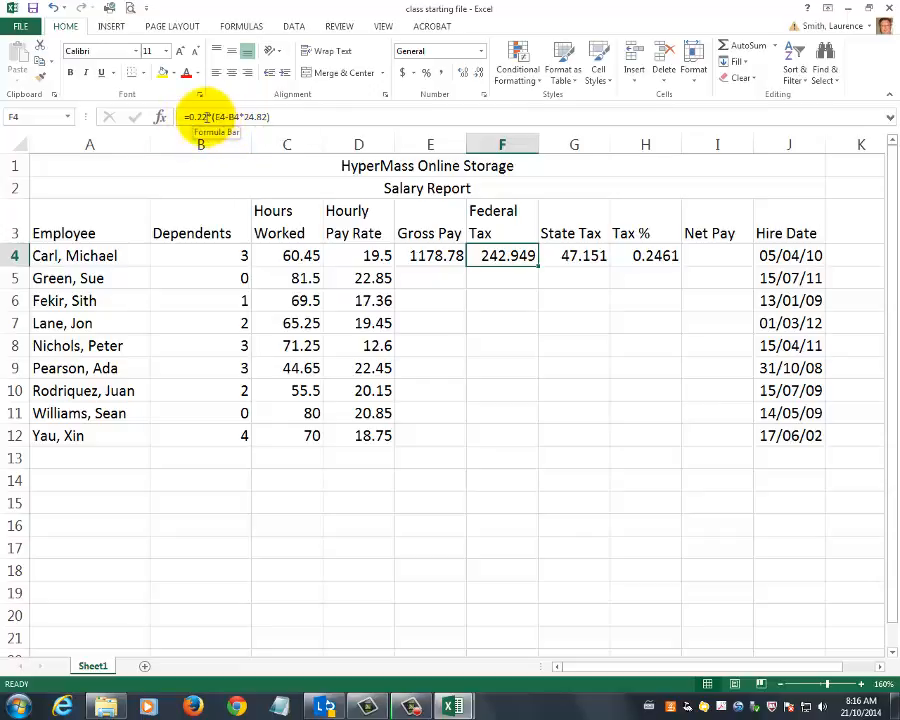
left_click(572, 255)
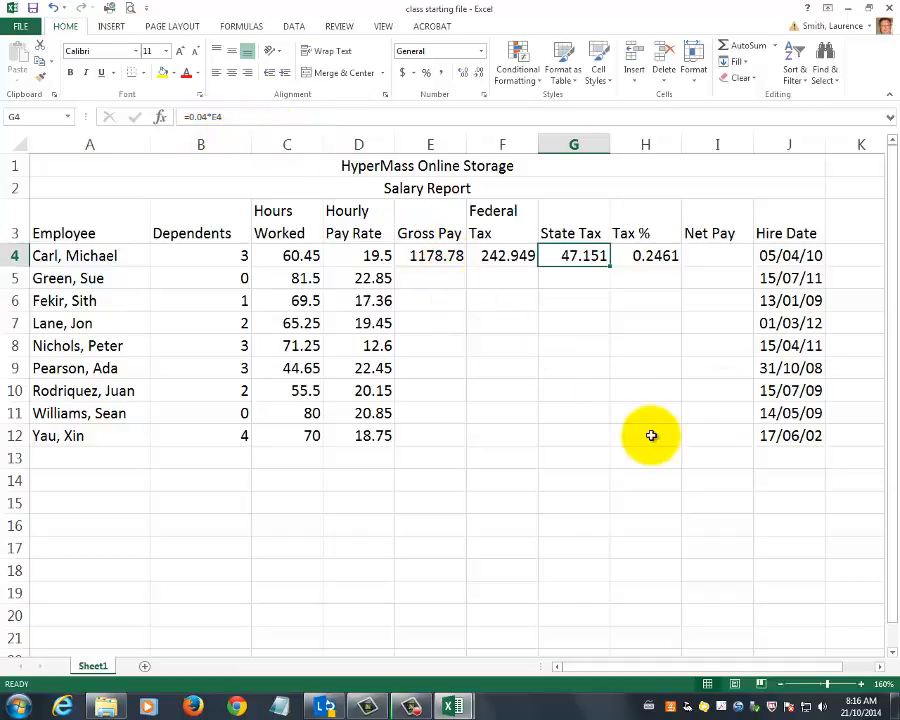
left_click(717, 258)
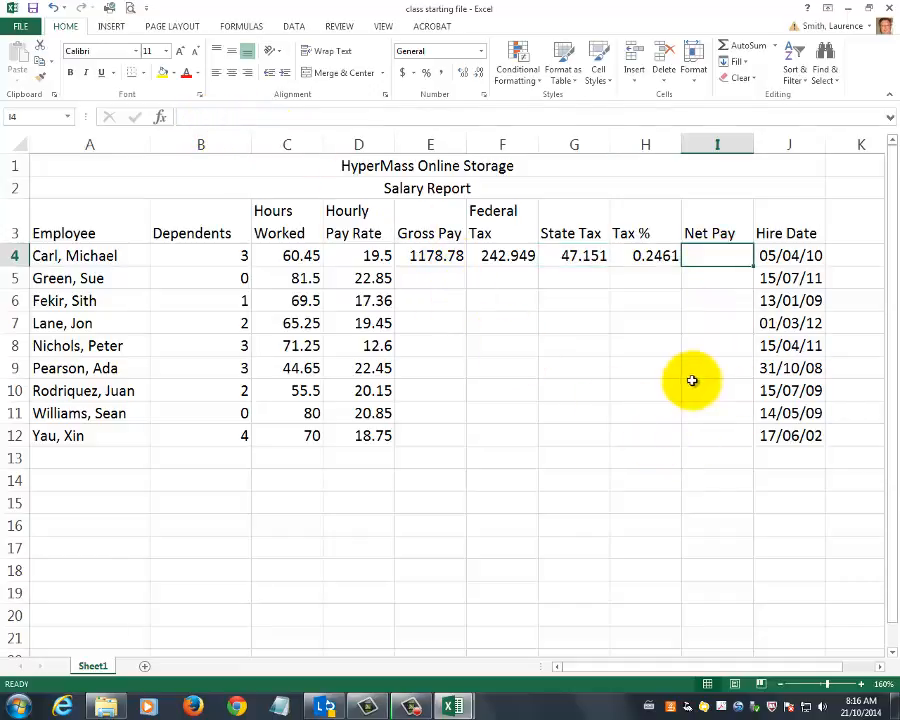
left_click(430, 256)
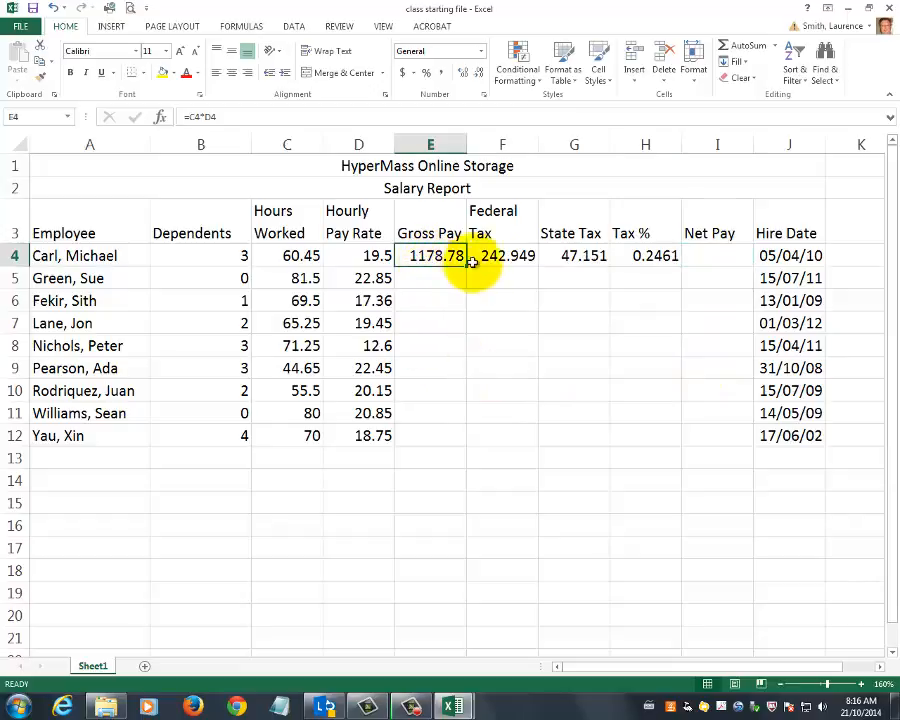
left_click(502, 260)
left_click(568, 262)
left_click(442, 257)
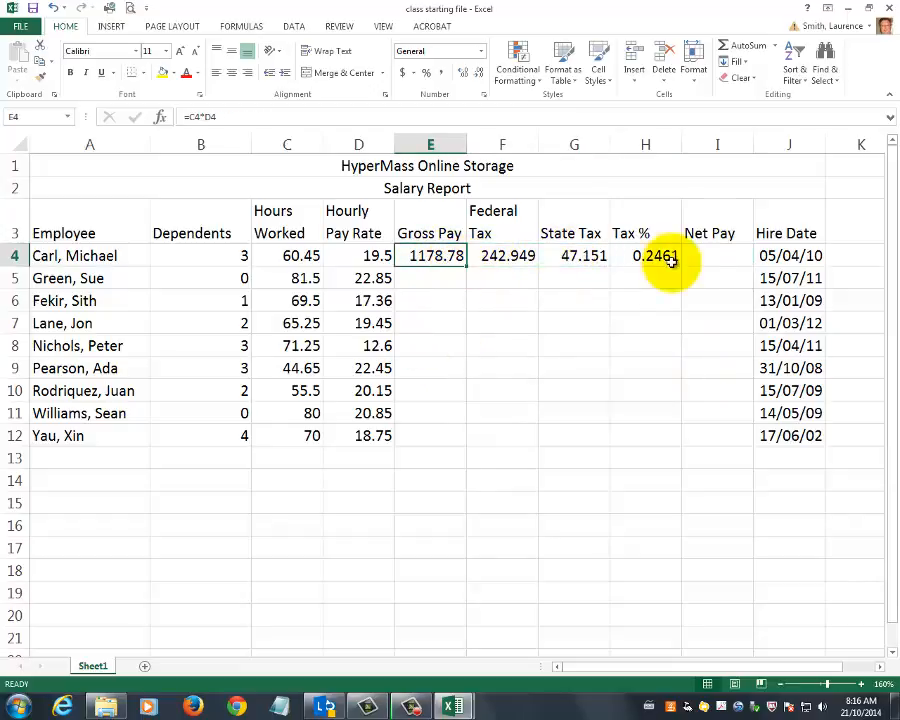
Calculate the first employee's Net Pay in I4 as gross pay minus federal and state tax with =E4-F4-G4
left_click(709, 256)
type("=")
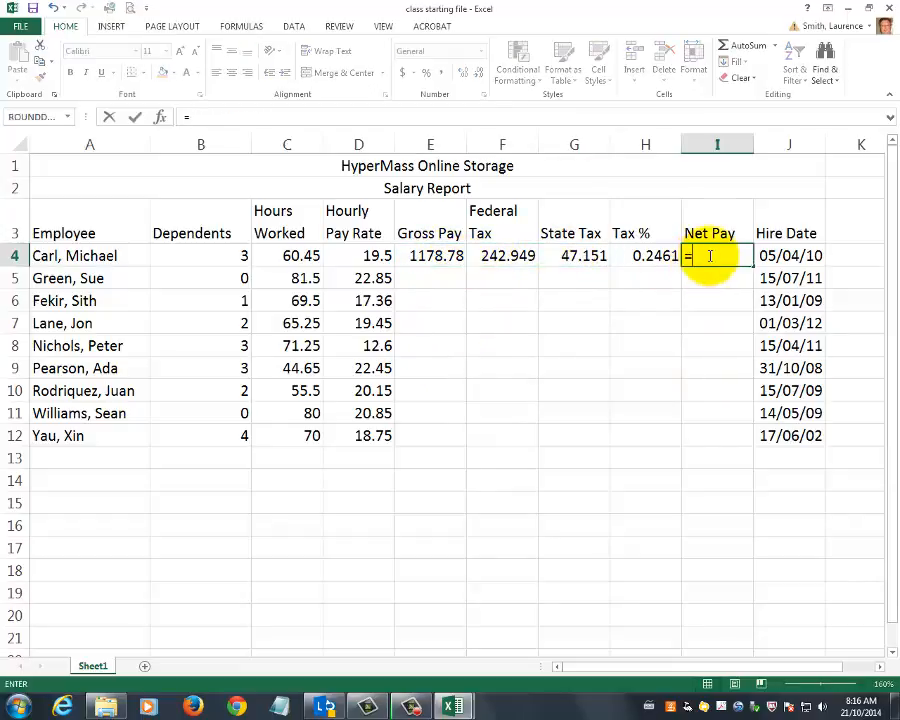
left_click(436, 256)
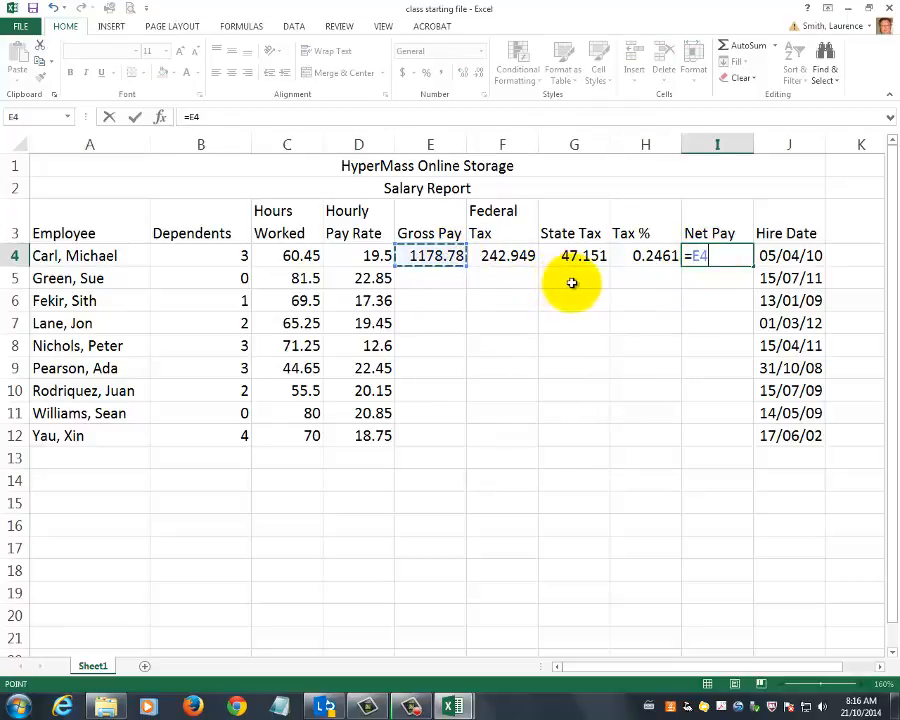
type("-")
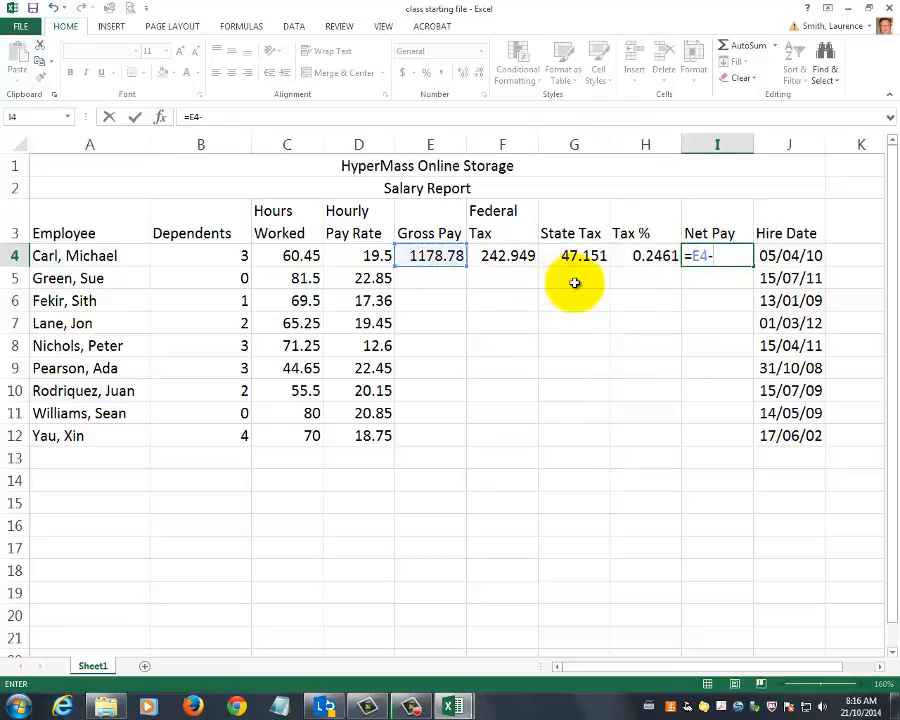
left_click(495, 256)
type("-")
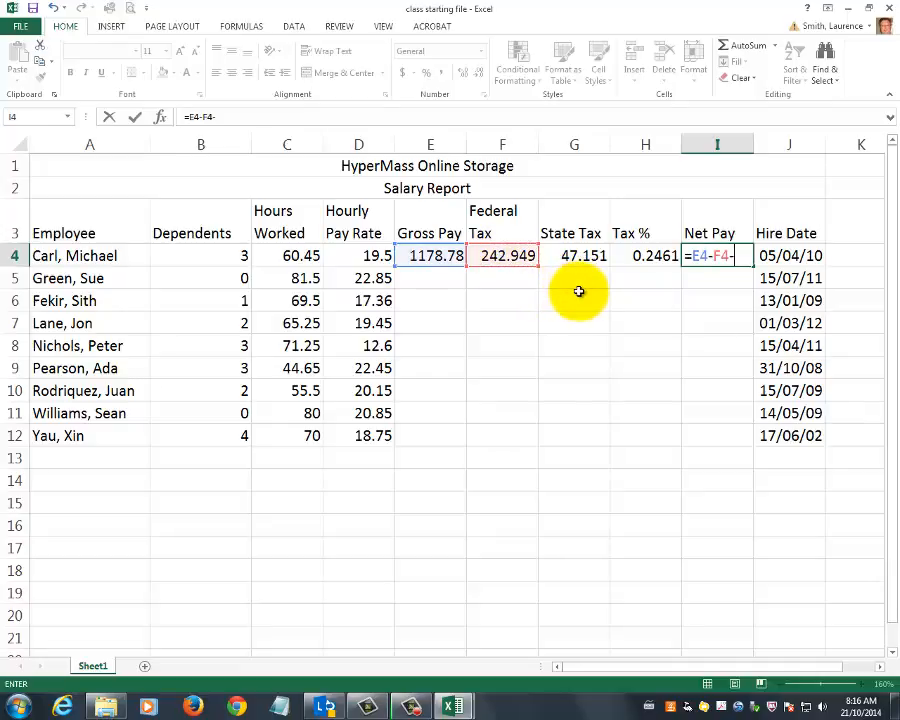
left_click(568, 256)
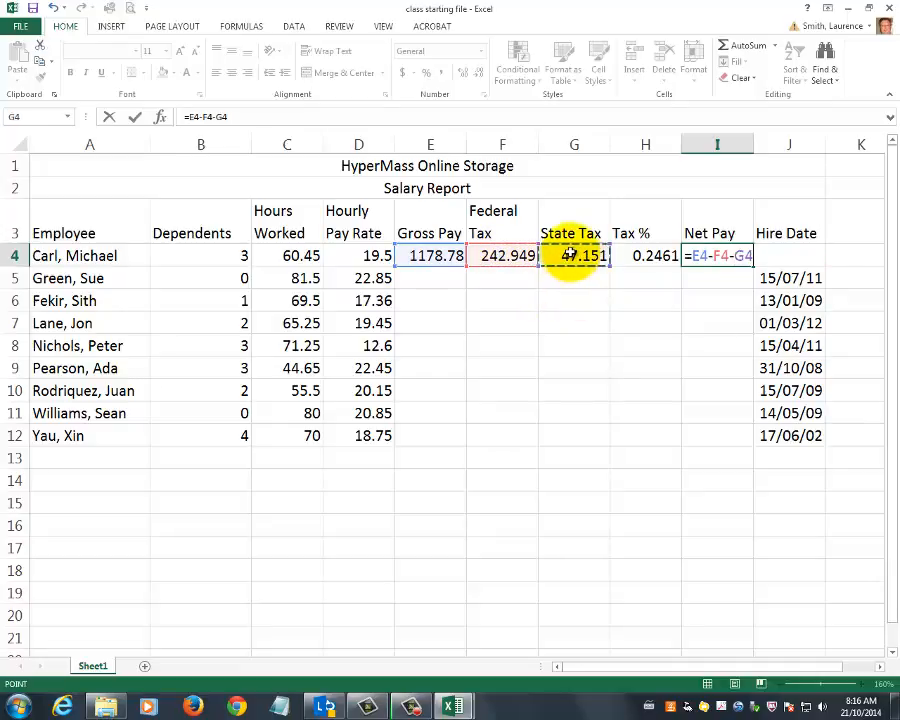
key("Return")
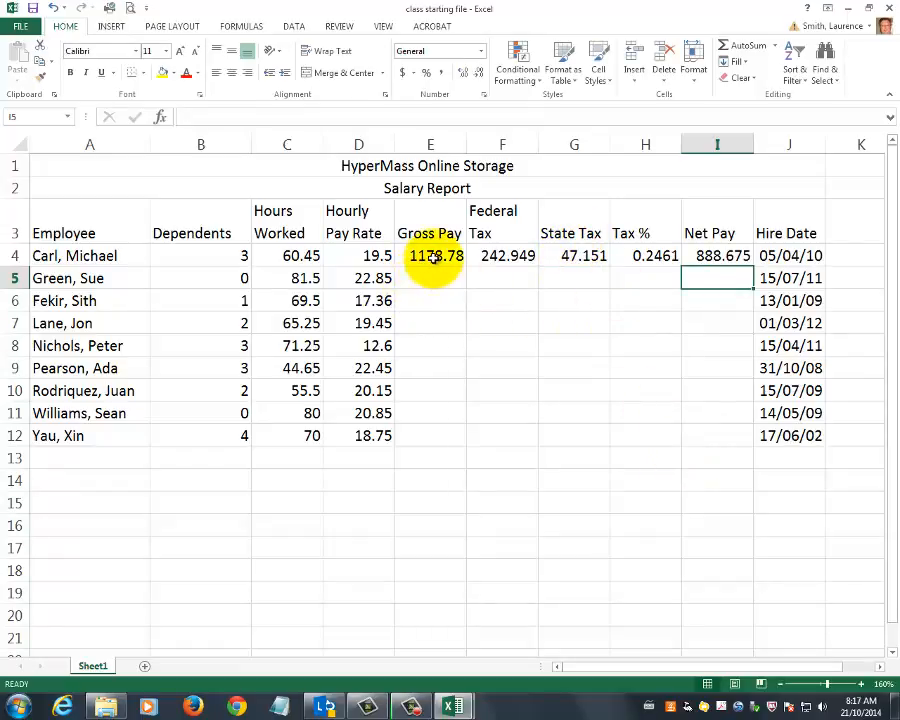
Fill the row 4 formulas in E4:I4 down through row 12 and undo the fill
left_click_drag(433, 256, 753, 449)
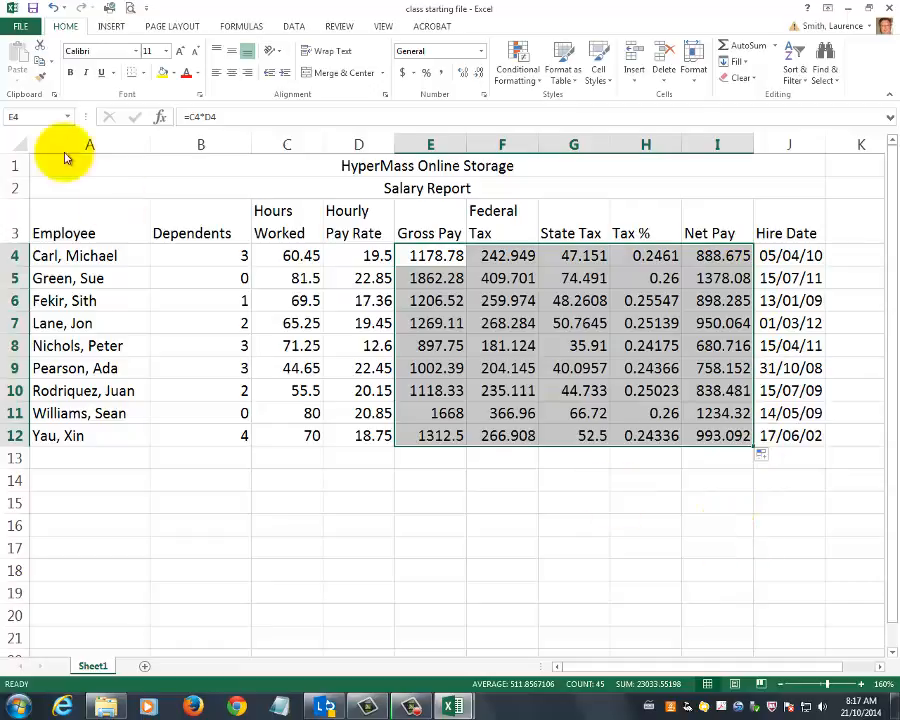
left_click(53, 8)
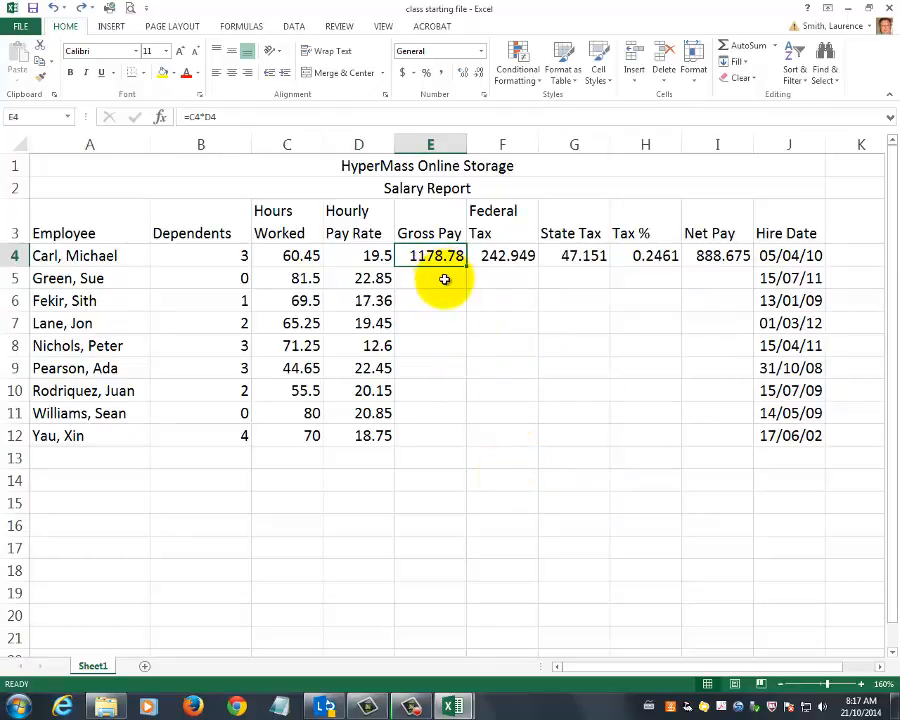
Check the Federal Tax formula in F4 and add the label "Federal tax rate" in A18 below the employee list
left_click(510, 255)
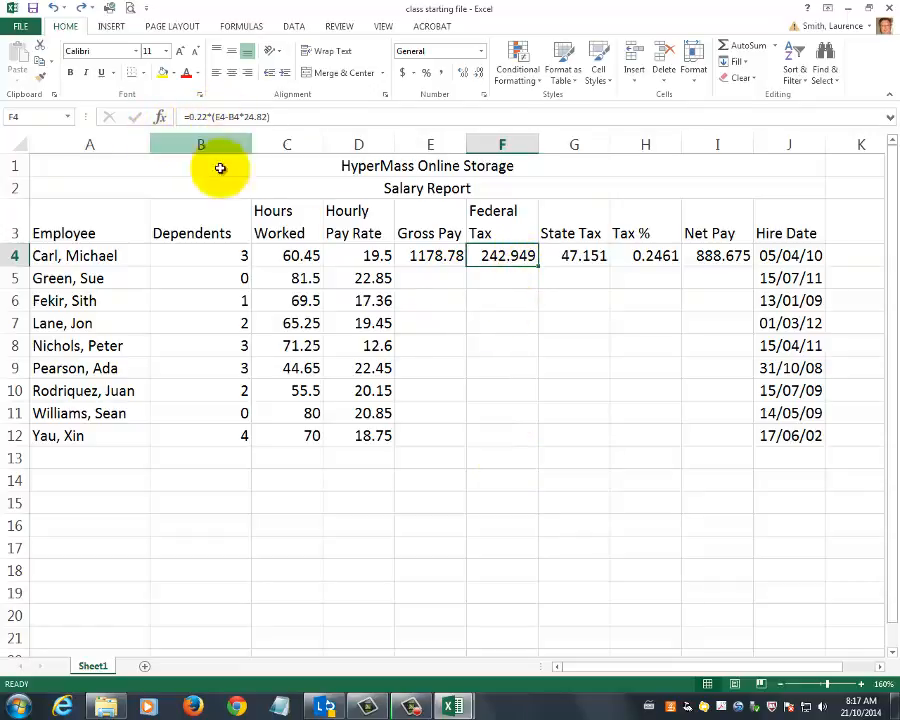
left_click(75, 463)
left_click(74, 482)
left_click(75, 500)
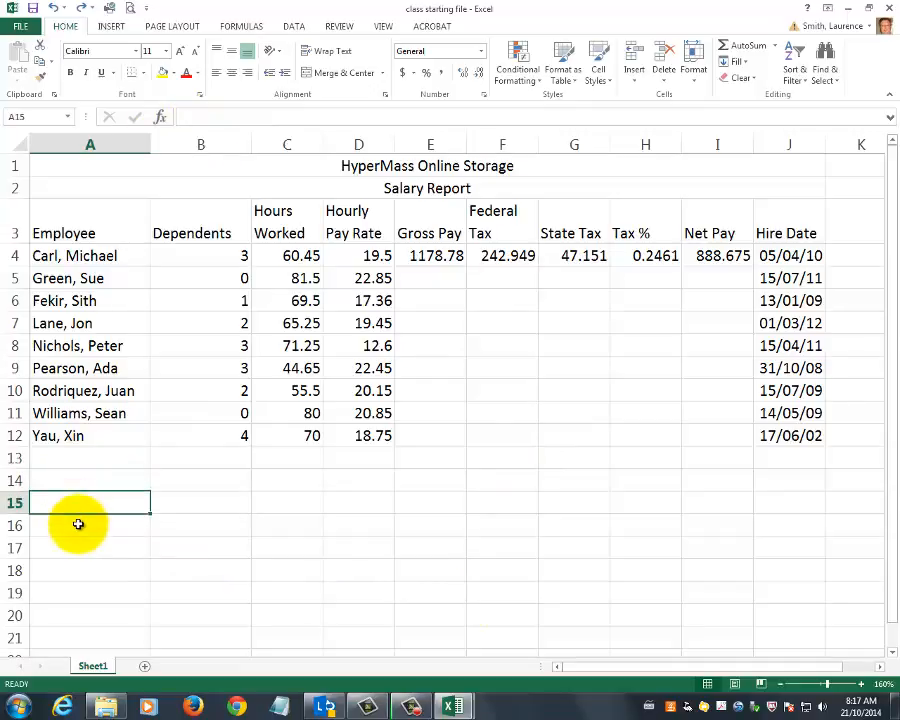
left_click(78, 525)
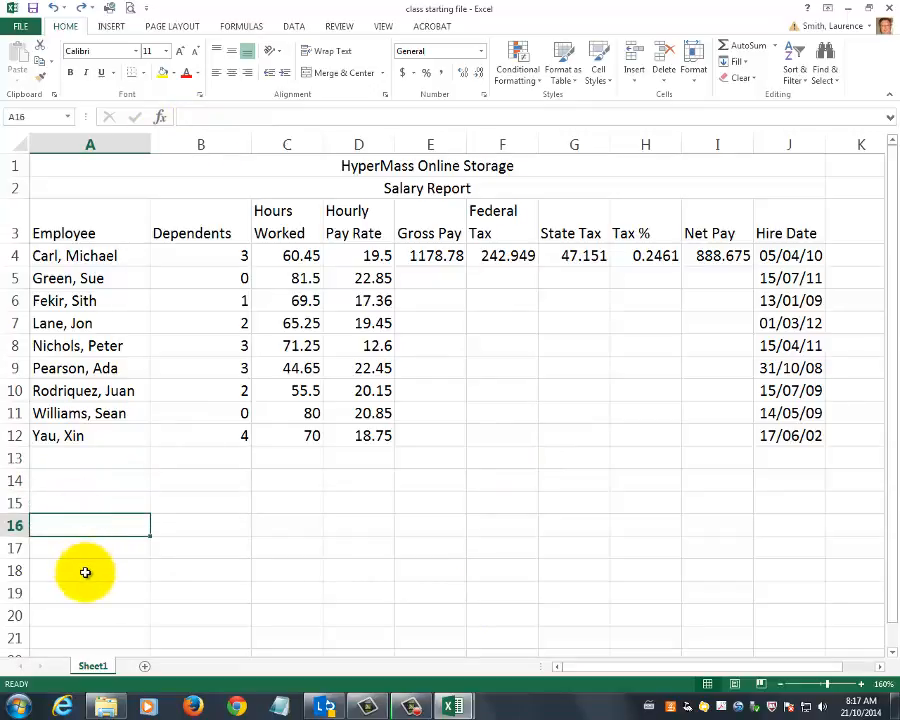
left_click(85, 572)
type("Federal tax rate")
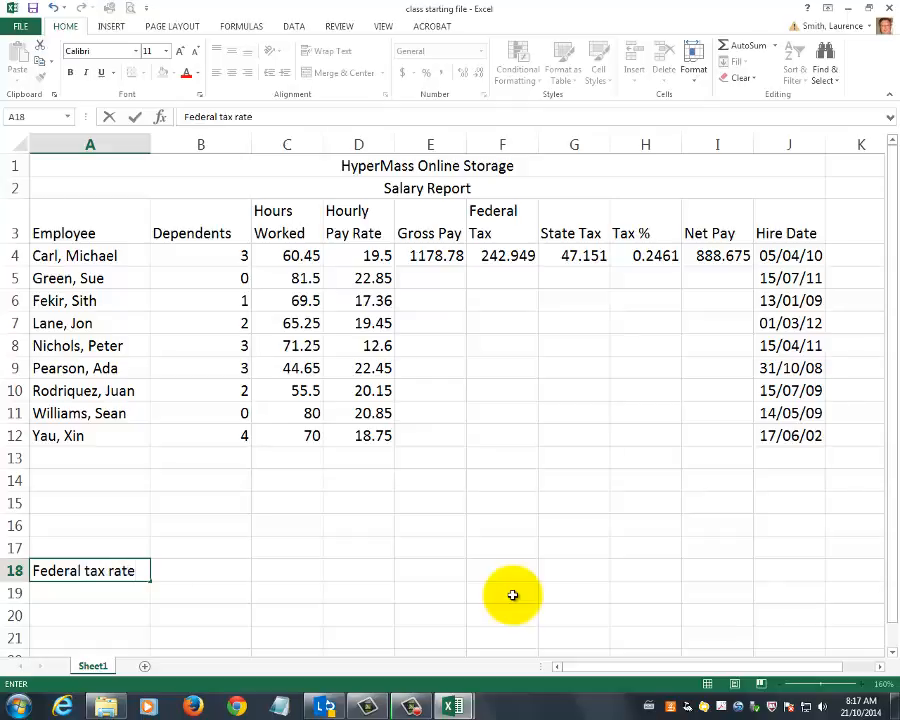
key("Return")
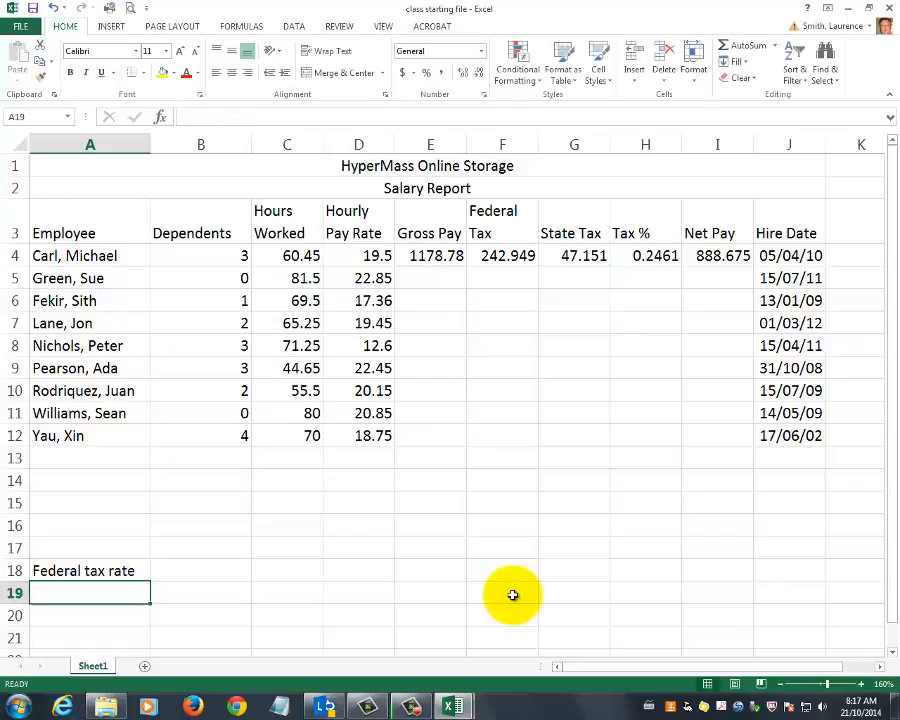
Enter .22 in B18 as the federal tax rate
key("Up")
key("Right")
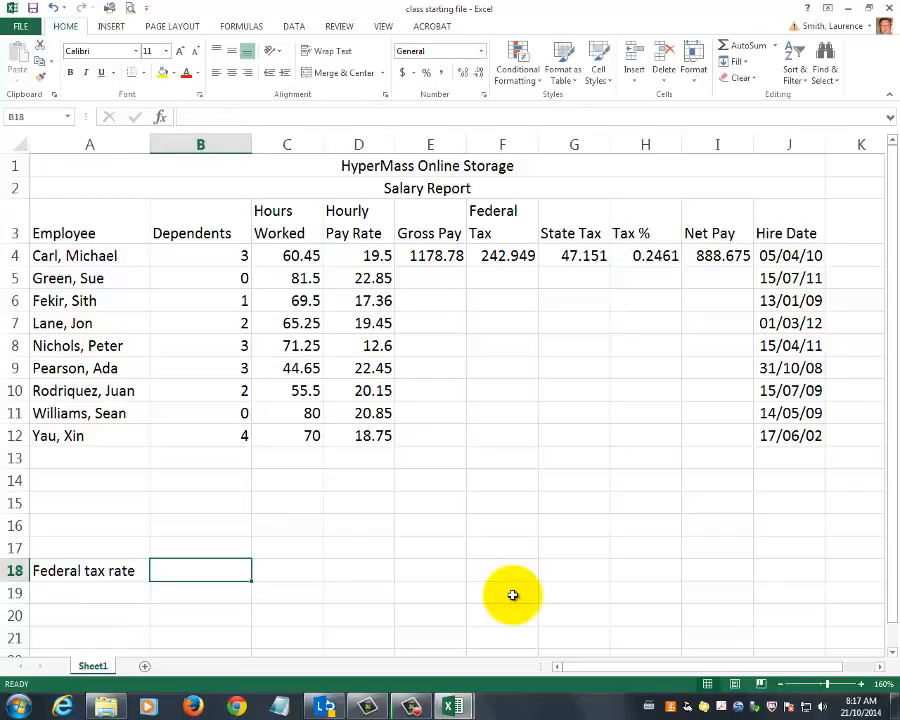
type(".22")
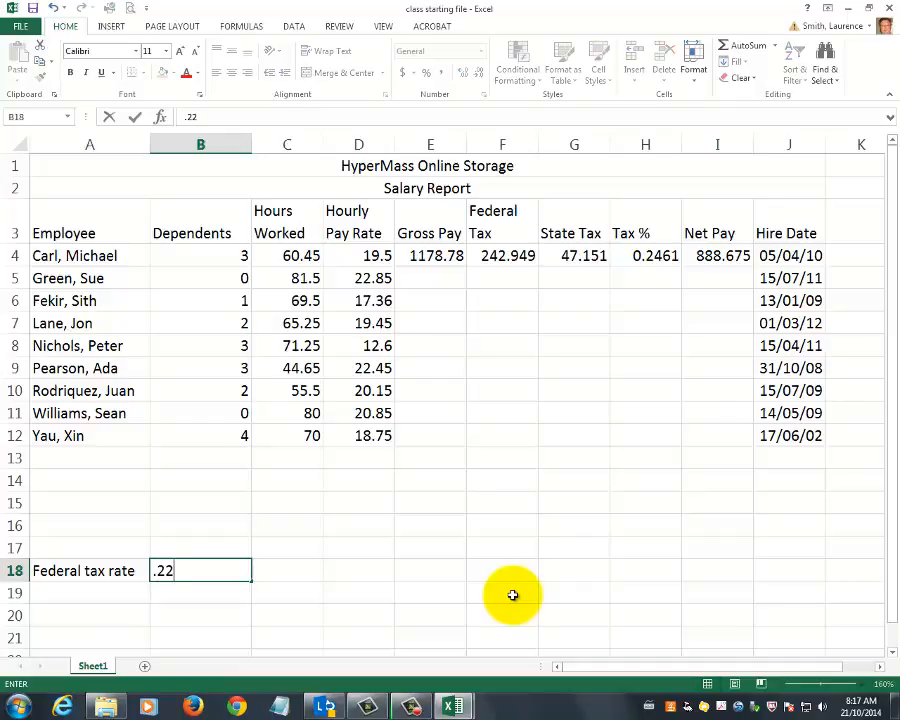
key("Return")
key("Up")
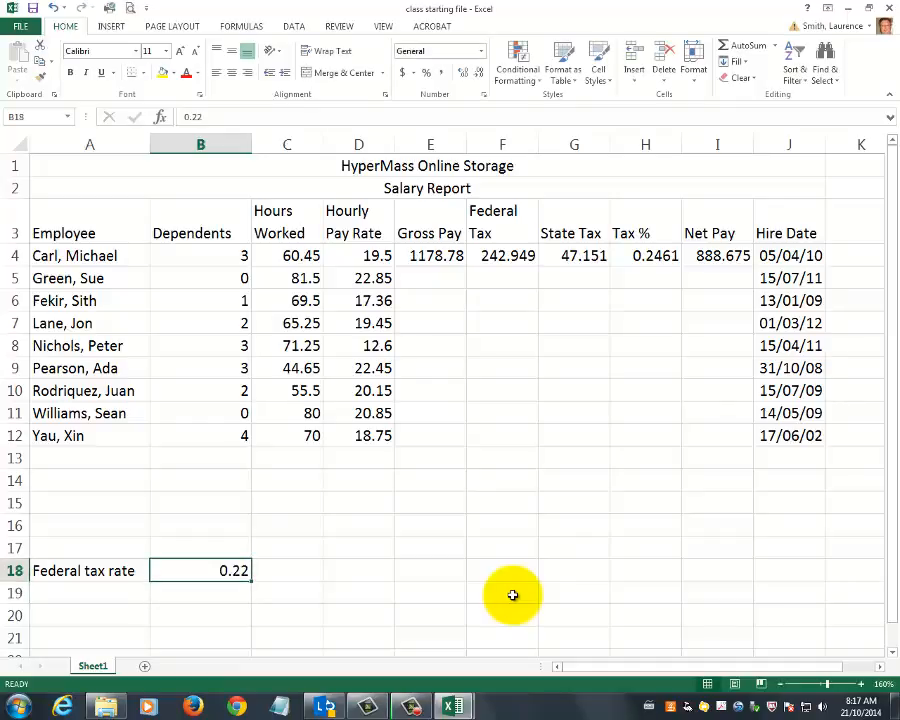
Replace the fixed 0.22 in the F4 Federal Tax formula with a reference to B18, giving =B18*(E4-B4*24.82)
left_click(781, 684)
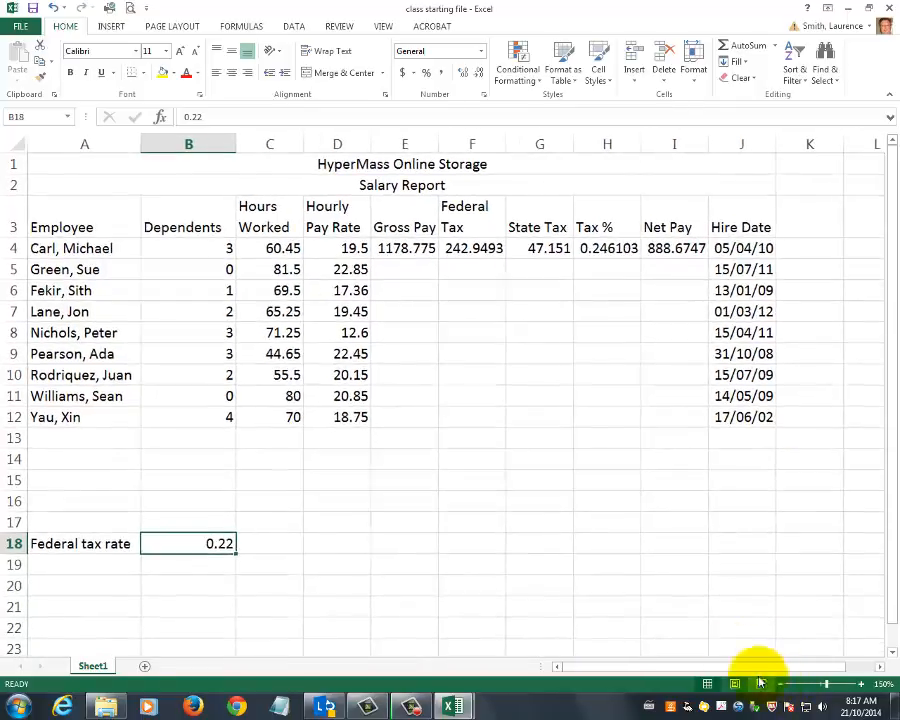
left_click(470, 246)
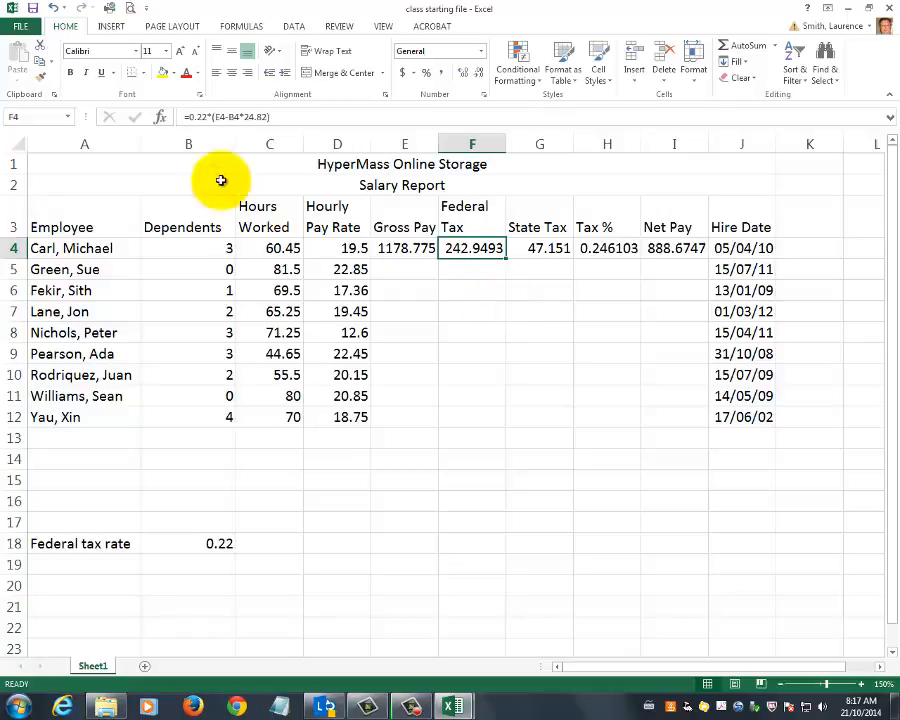
left_click(207, 117)
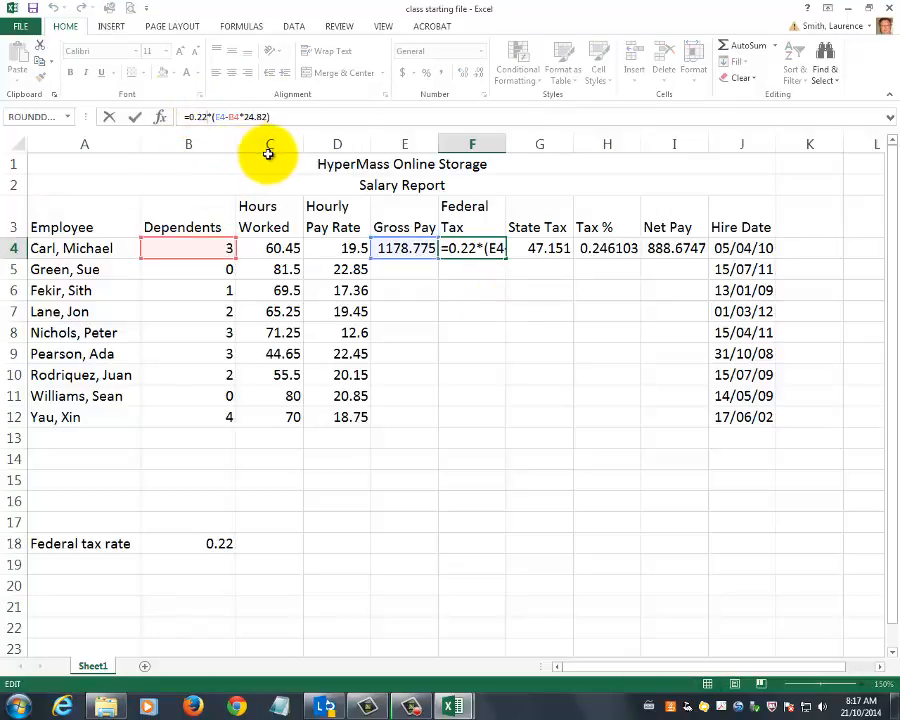
key("BackSpace")
key("BackSpace")
key("BackSpace")
key("BackSpace")
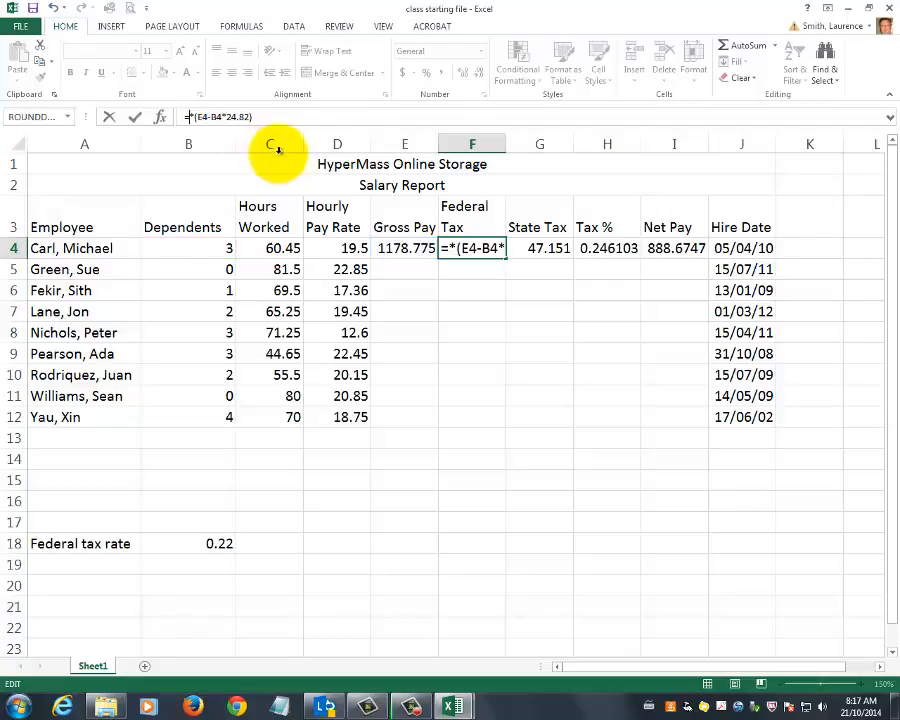
left_click(216, 543)
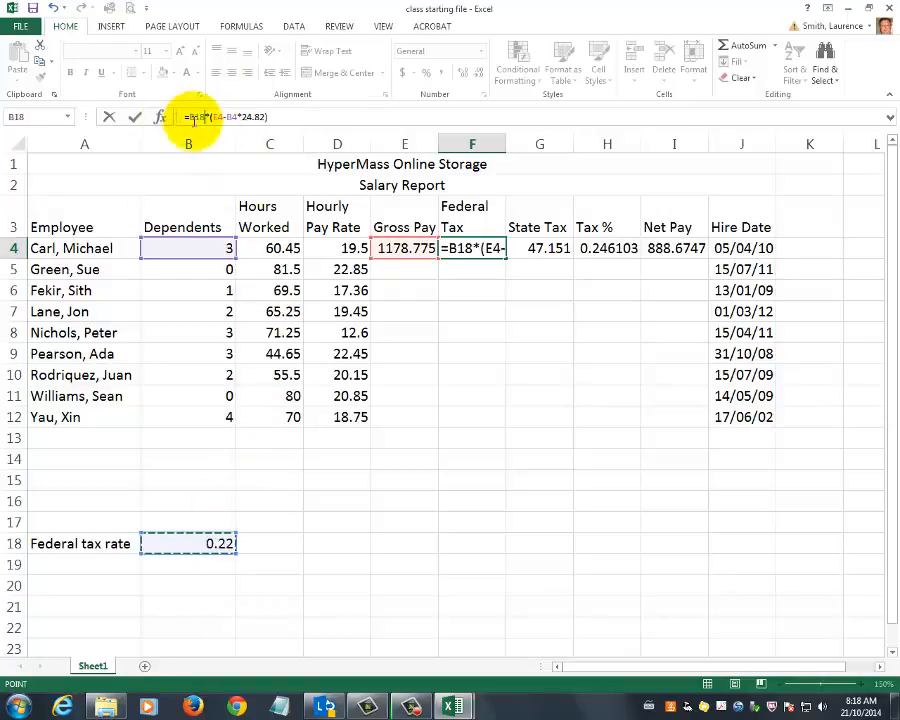
left_click(306, 119)
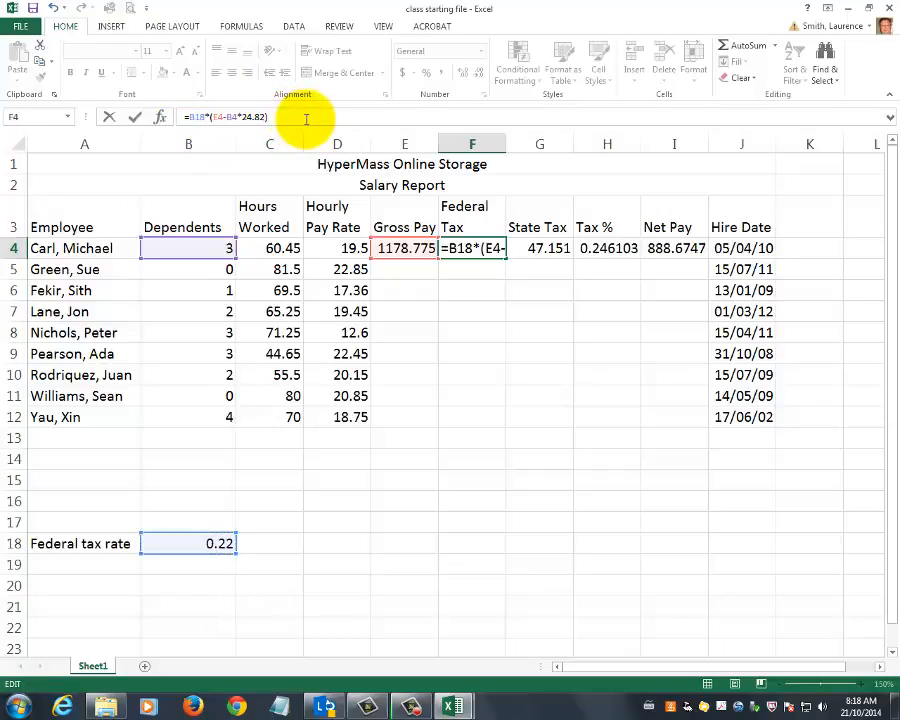
key("Return")
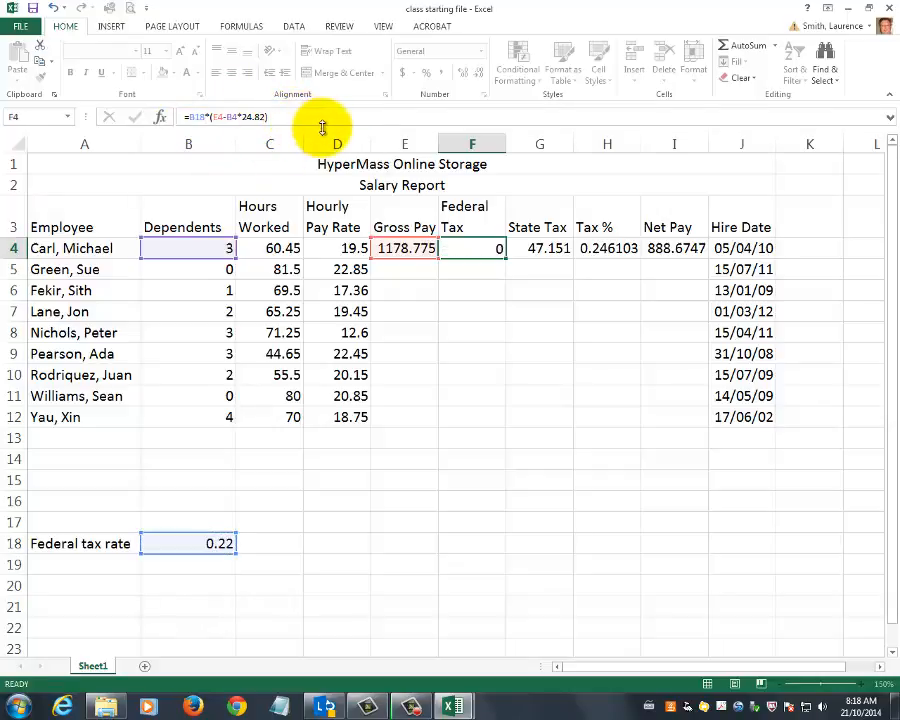
left_click(478, 250)
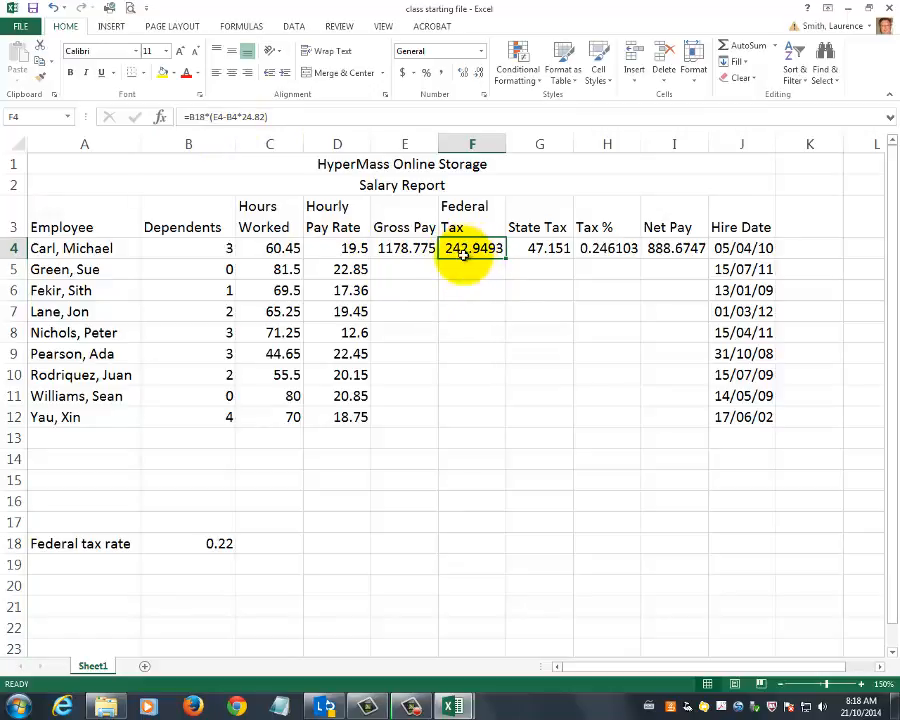
Test a federal tax rate of .50 in B18 and check the first employee's tax, Tax % and Net Pay cells
left_click(221, 547)
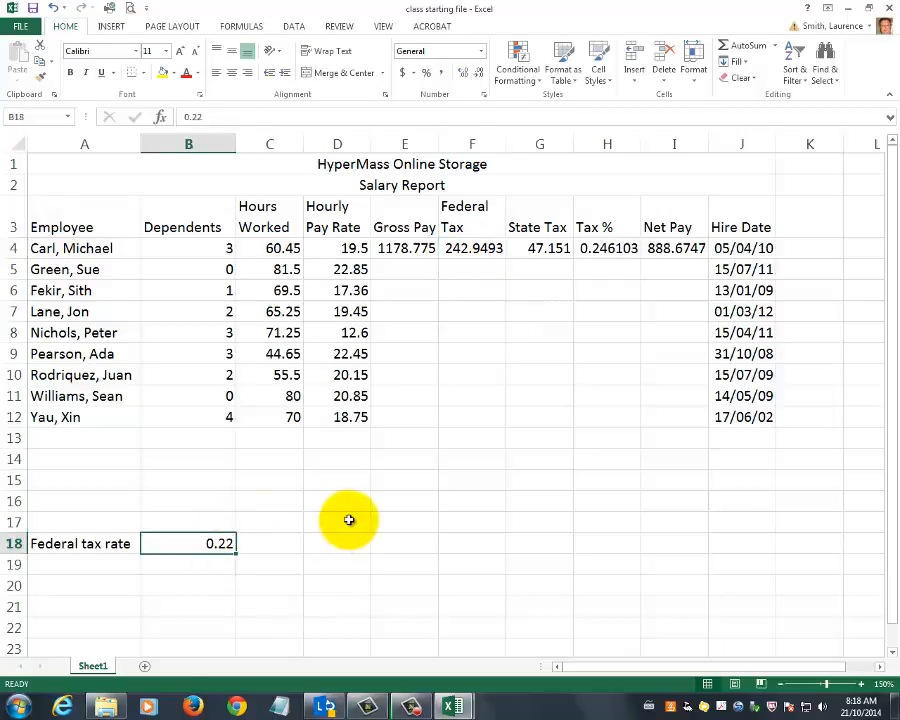
type(".50")
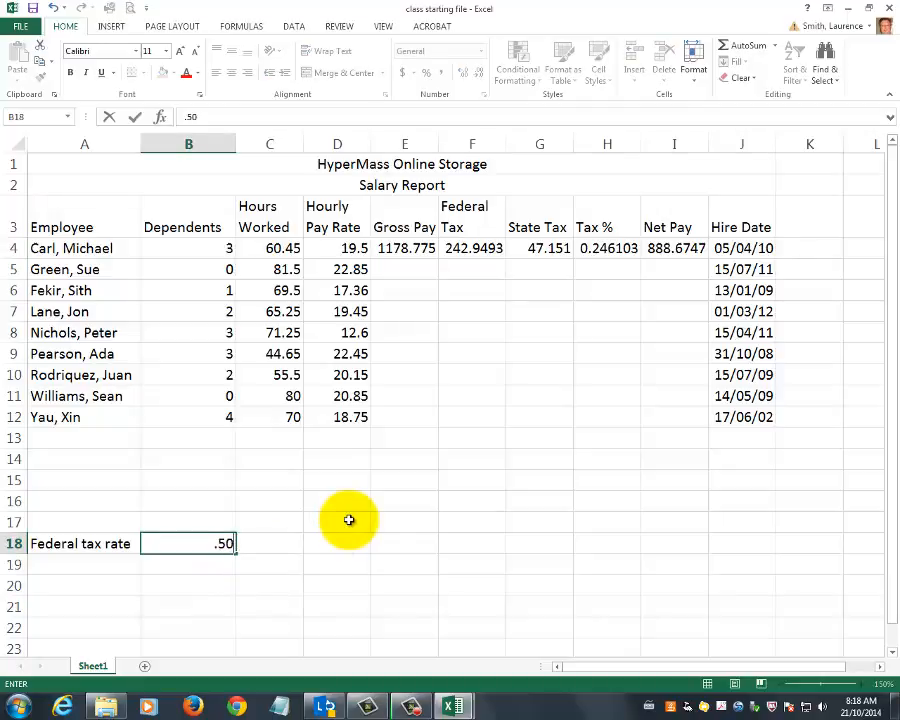
key("Return")
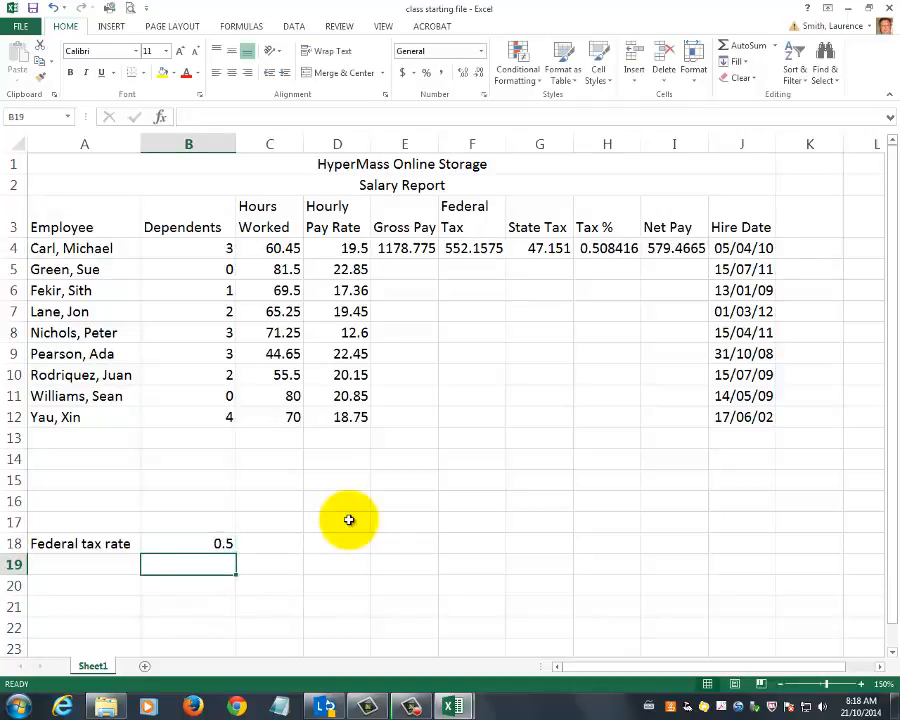
left_click(476, 246)
left_click(550, 247)
left_click(600, 248)
left_click(667, 248)
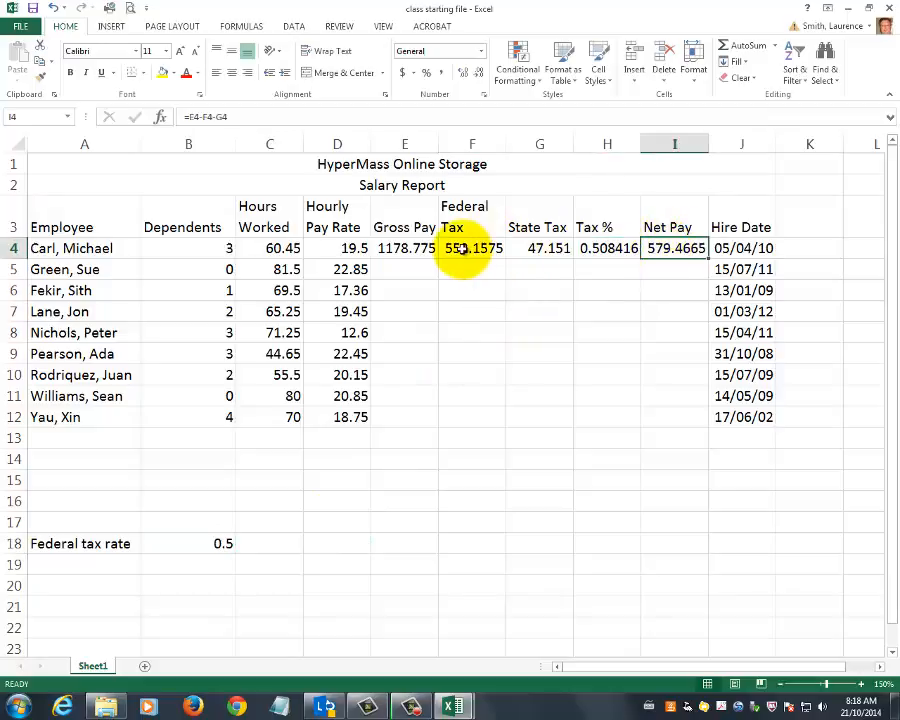
left_click(458, 248)
Set the federal tax rate in B18 back to .22
left_click(218, 545)
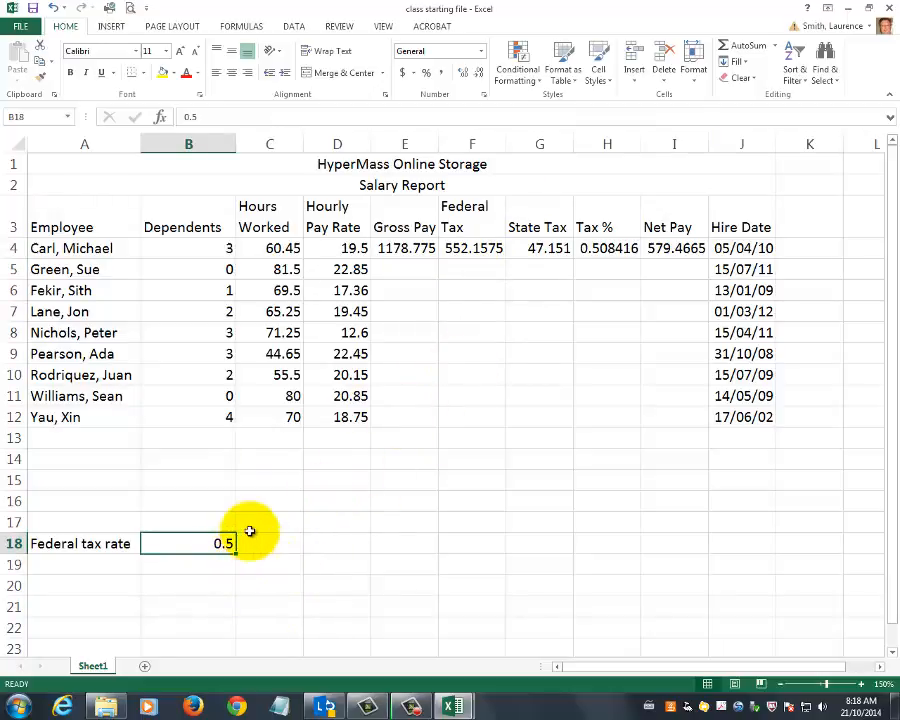
type(".22")
key("Return")
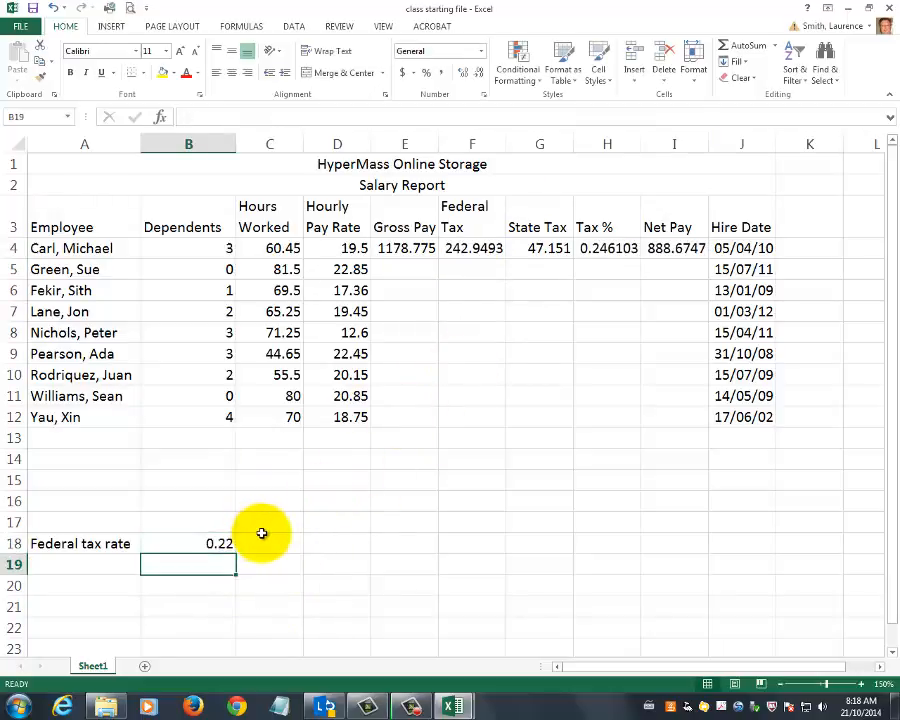
Check the F4 formula, add the label "Dependent rate" in A20 and enter 24.82 beside it in B20
left_click(472, 248)
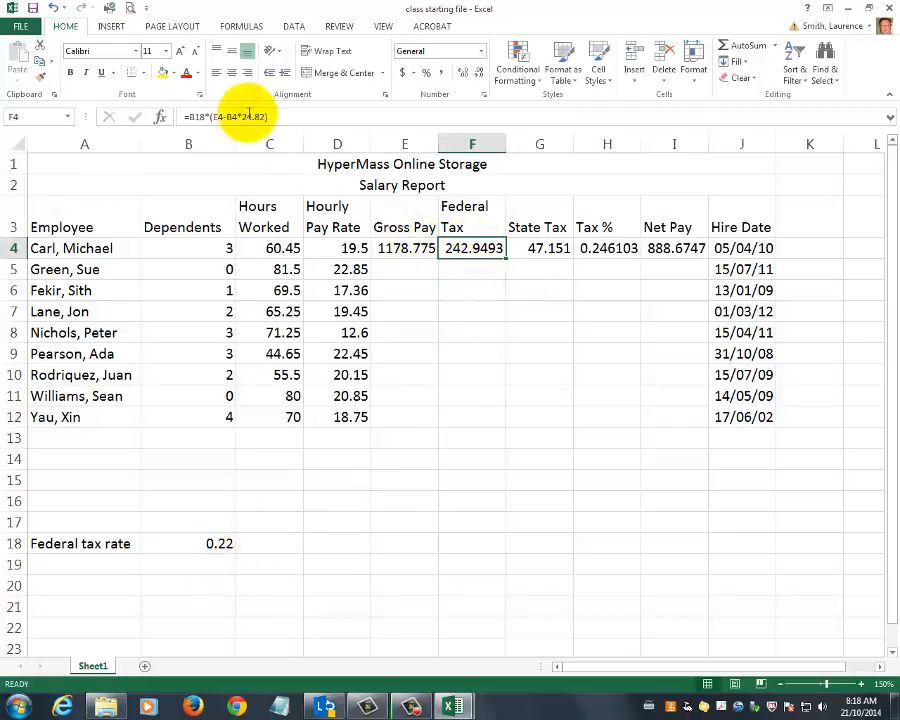
left_click(80, 588)
type("Dependent rate")
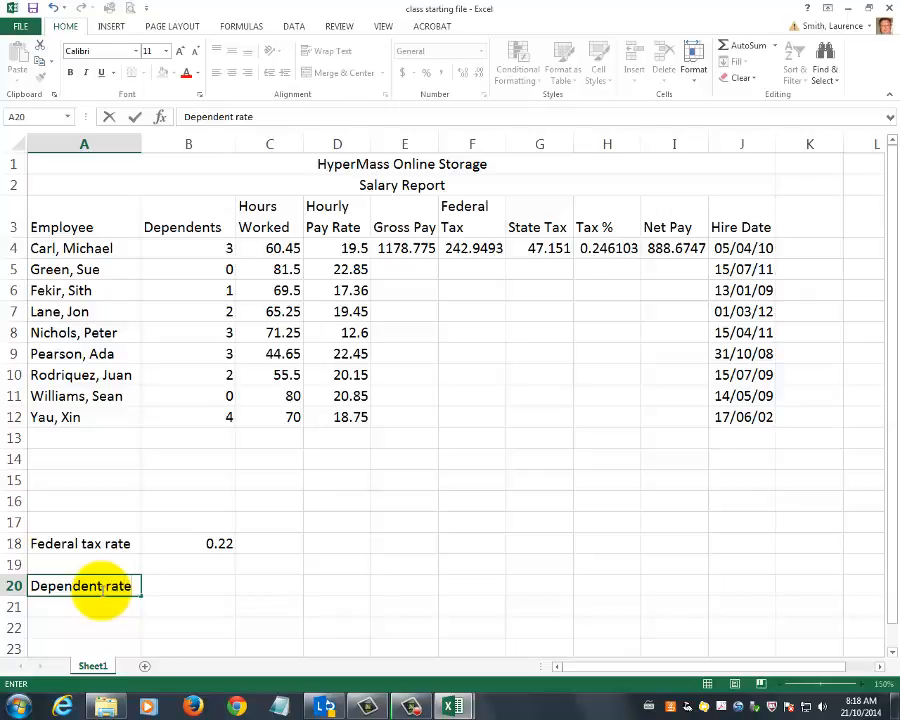
key("Return")
key("Up")
key("Right")
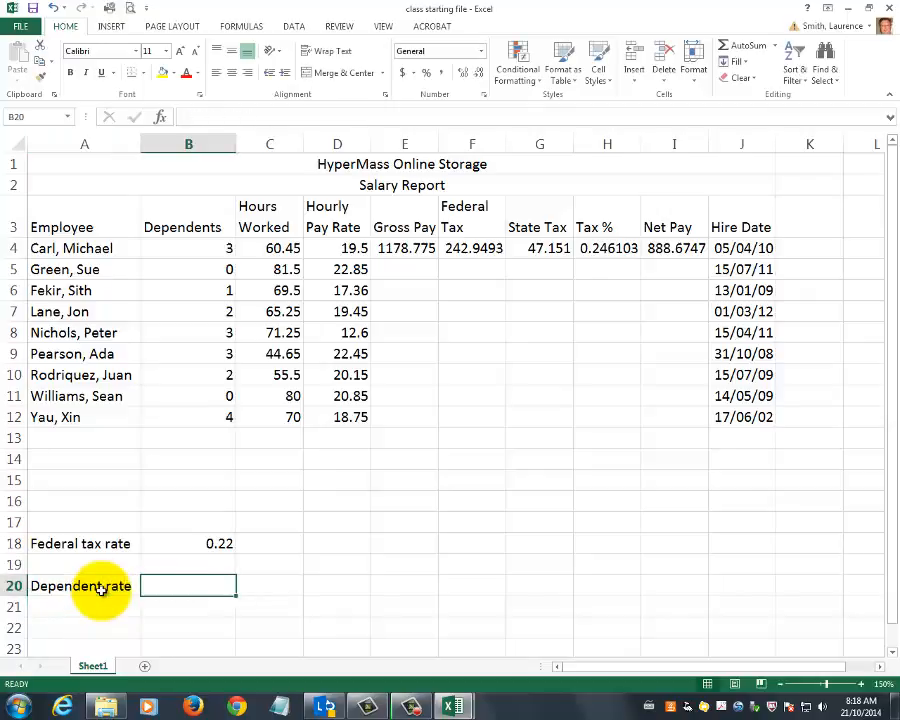
type("24.82")
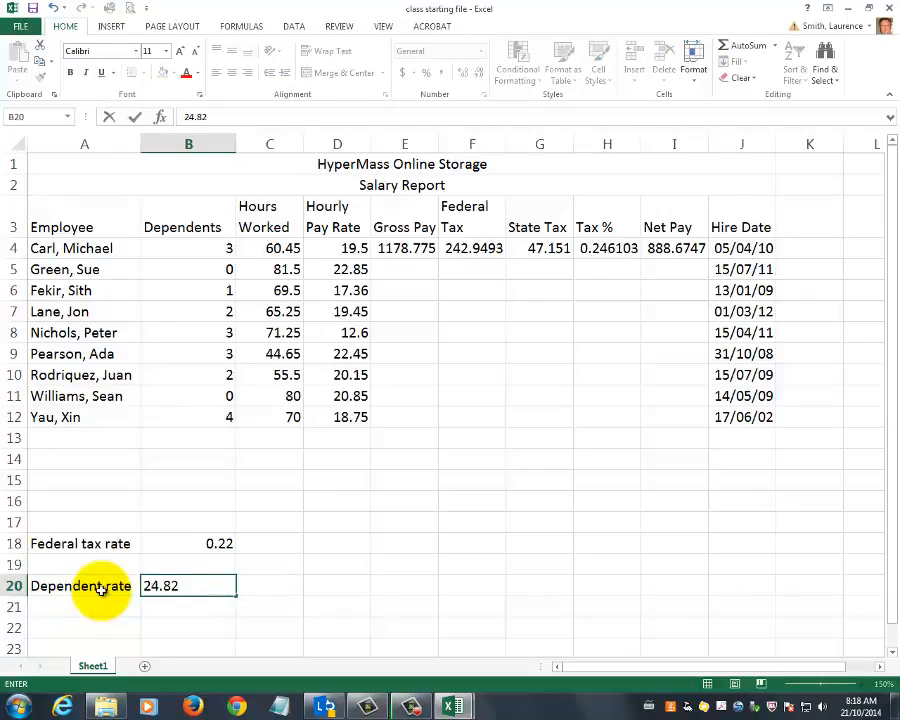
key("Return")
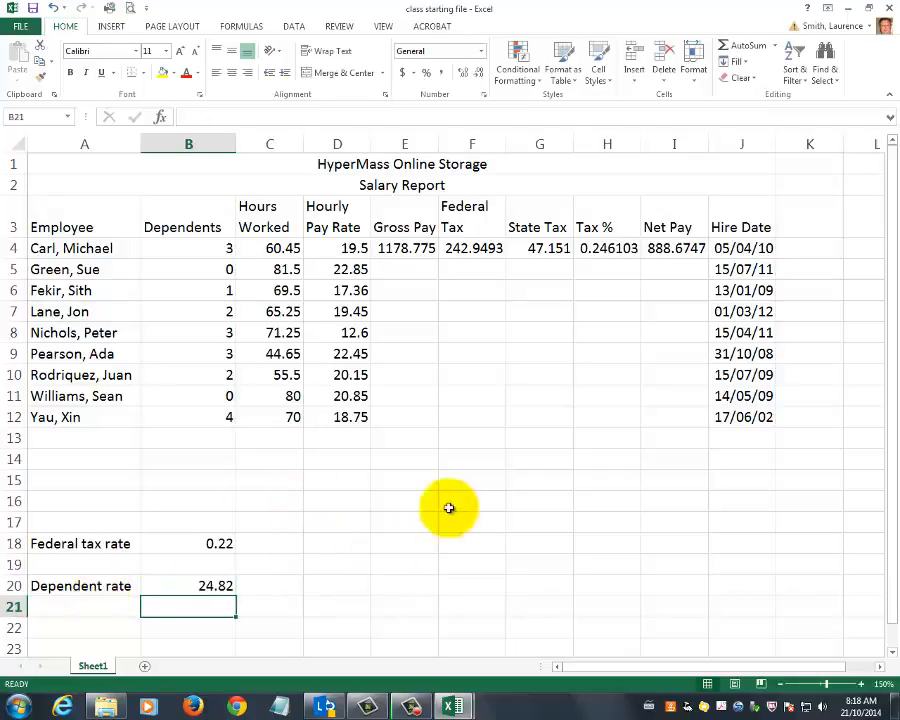
Replace the fixed 24.82 in the F4 Federal Tax formula with a reference to B20, giving =B18*(E4-B4*B20)
left_click(461, 250)
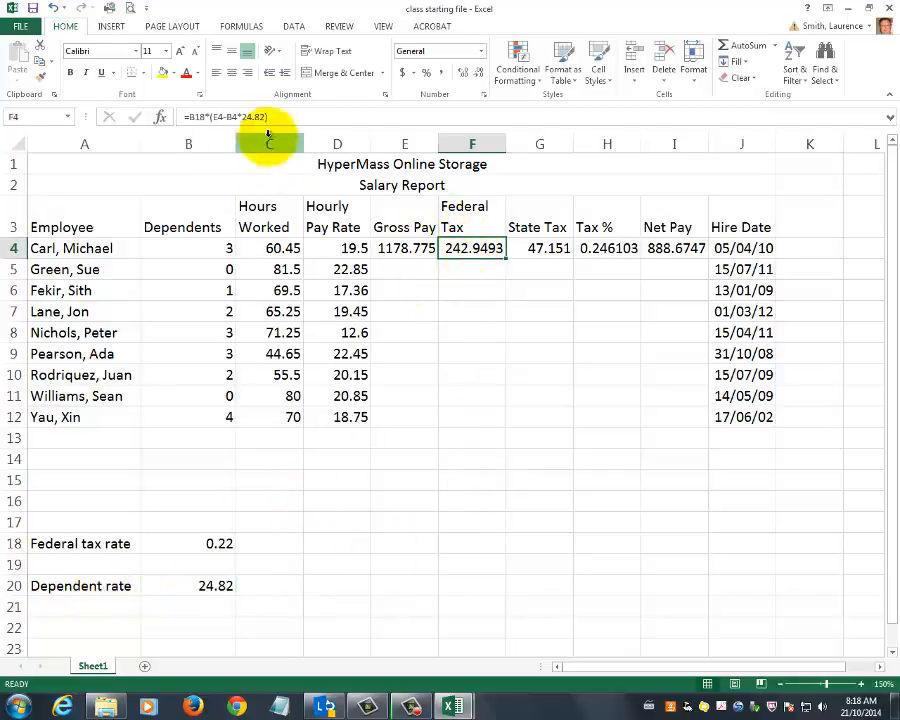
left_click(266, 117)
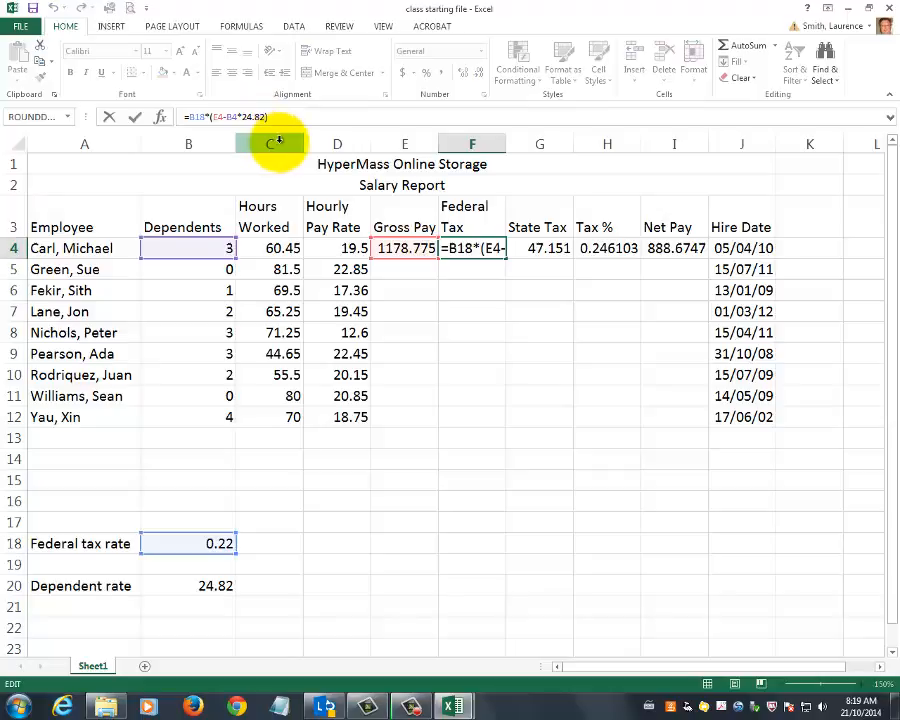
key("BackSpace")
key("BackSpace")
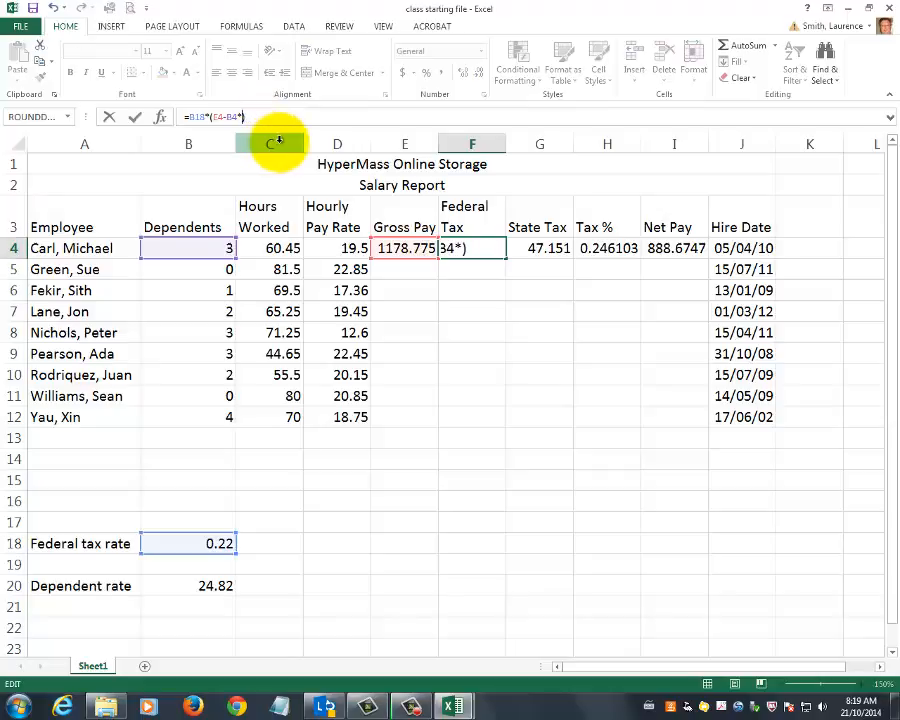
left_click(185, 589)
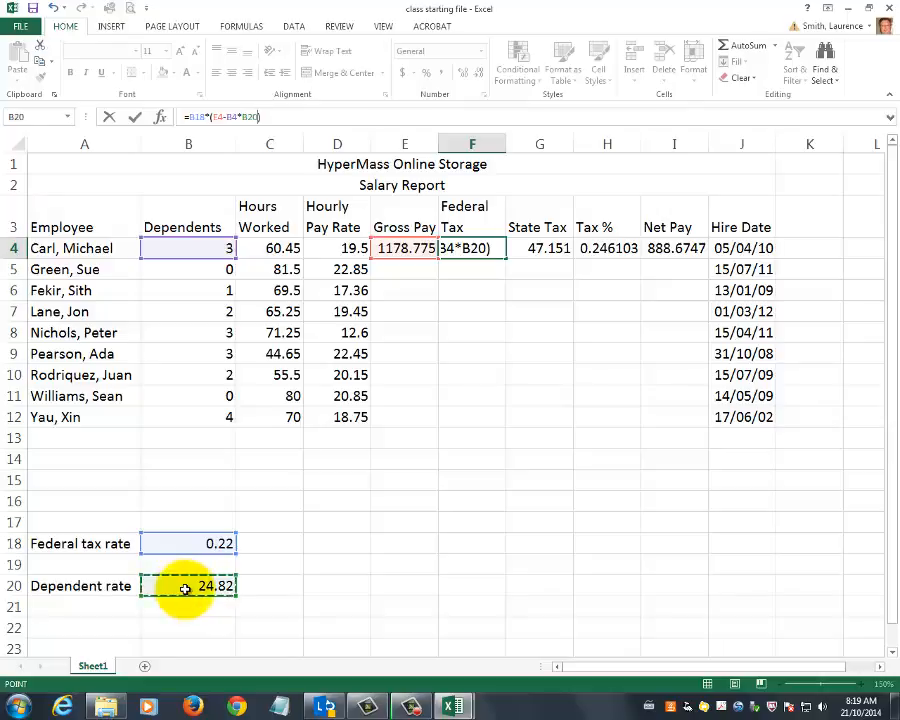
key("Return")
left_click(476, 247)
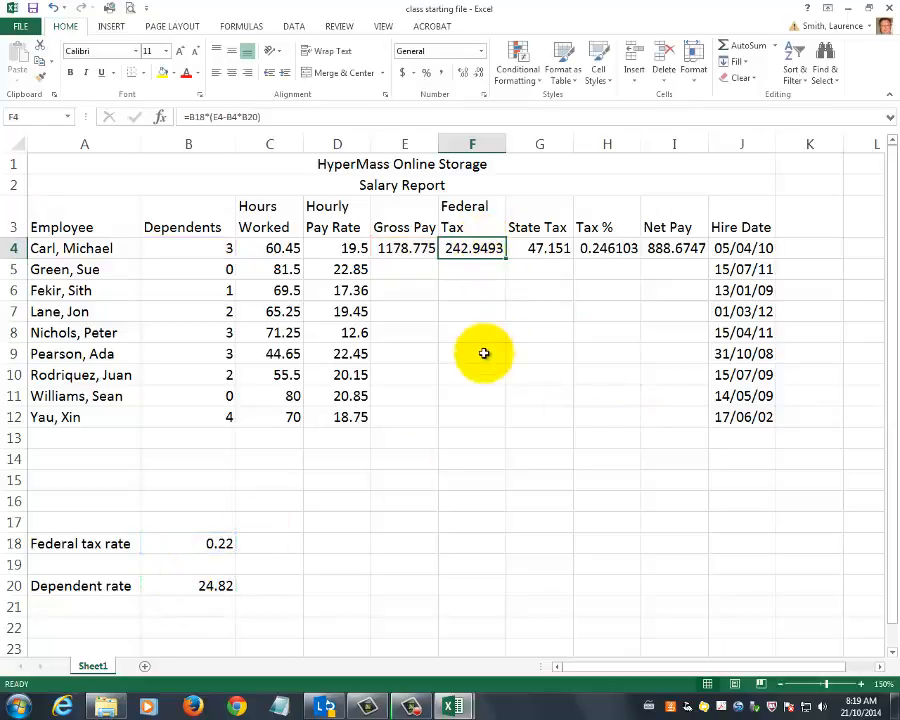
Test a dependent rate of 2000 in B20 and set it back to 24.82
left_click(210, 590)
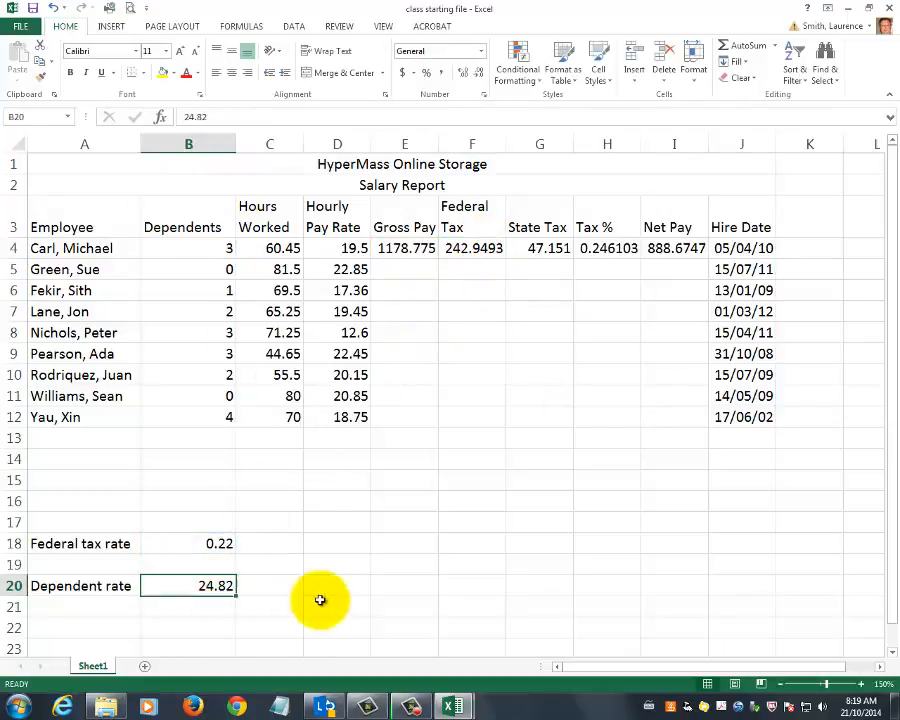
type("200")
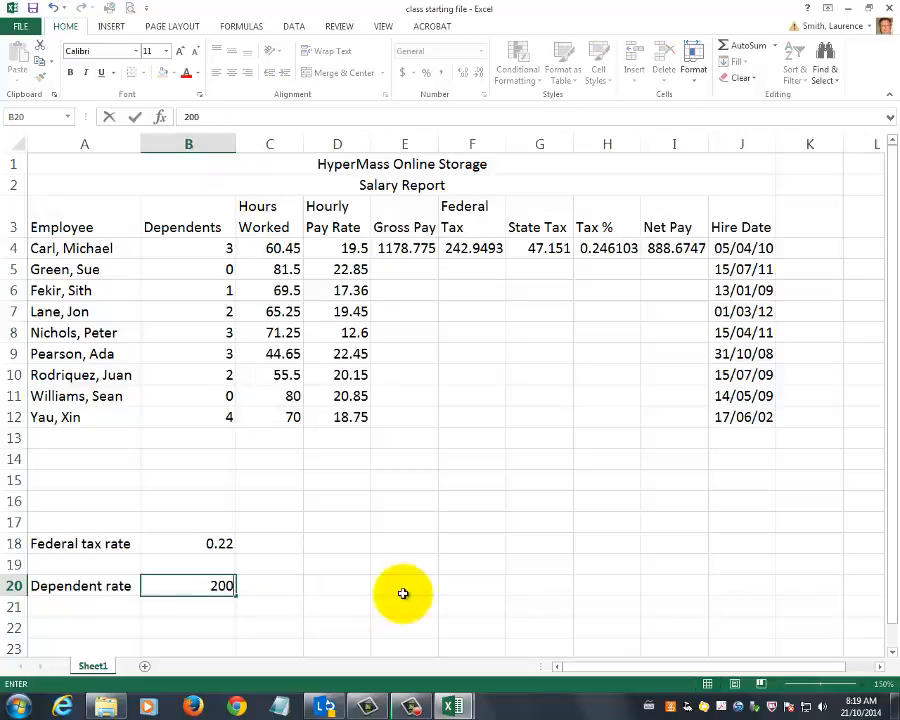
type("0")
key("Return")
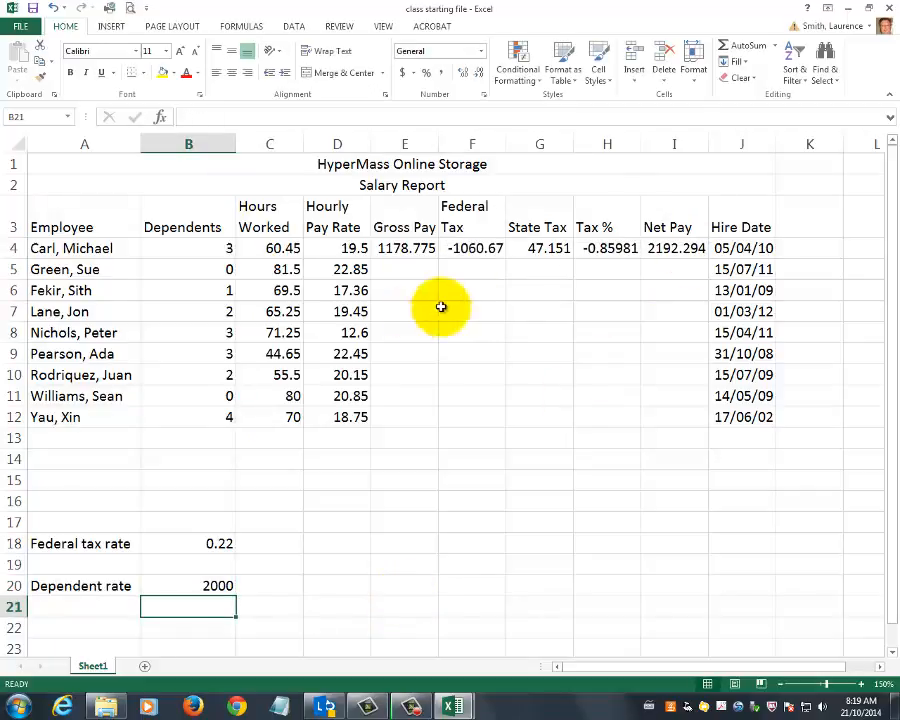
left_click(215, 587)
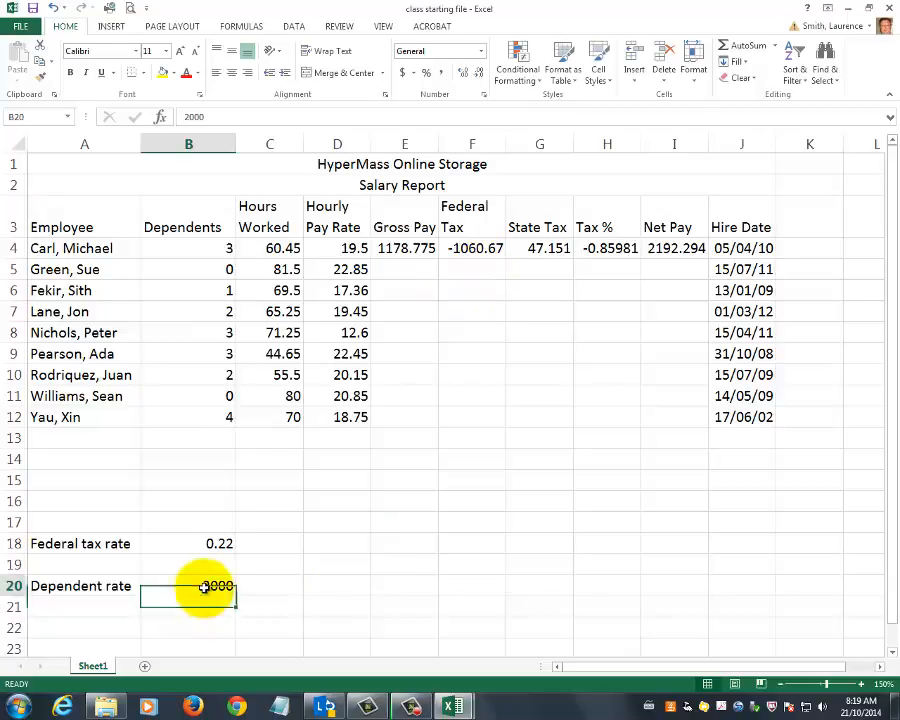
type("24")
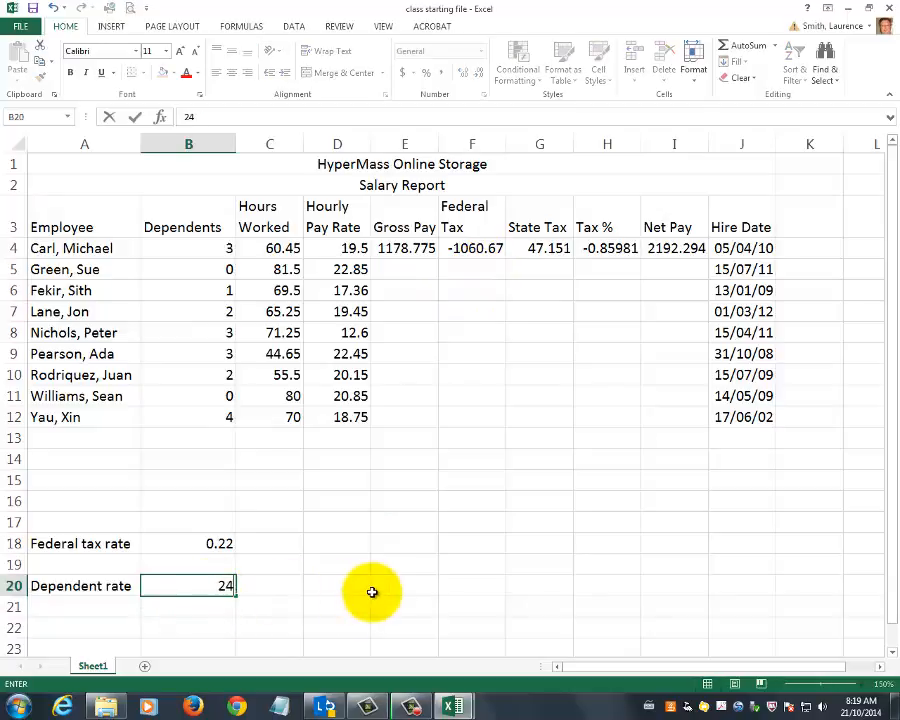
type(".82")
key("Return")
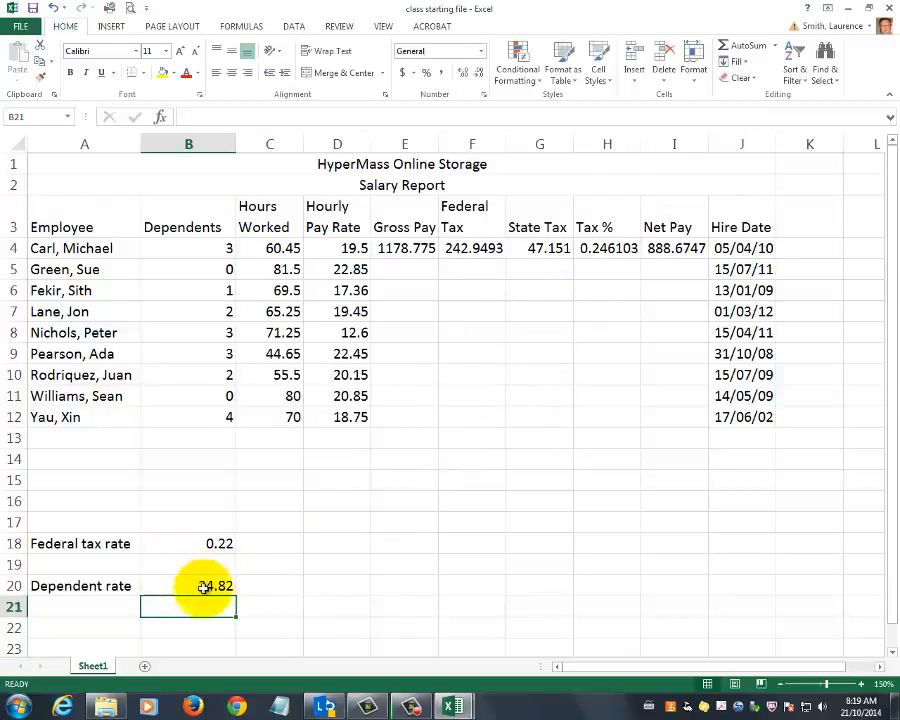
Add the label "State tax" in A19 and enter the rate 0.04 beside it in B19
left_click(540, 248)
left_click(60, 566)
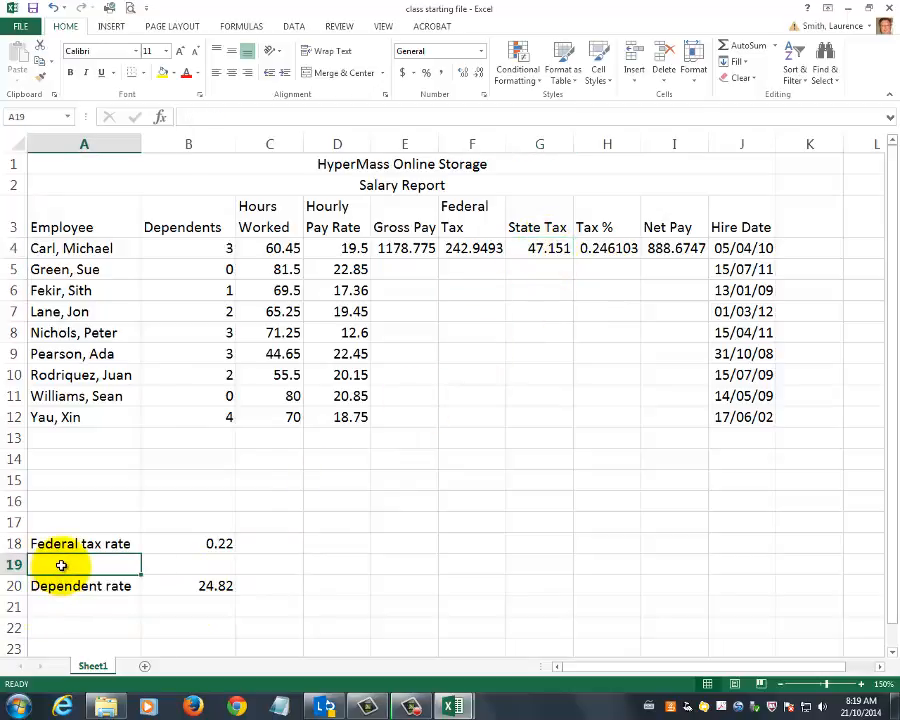
type("State tax")
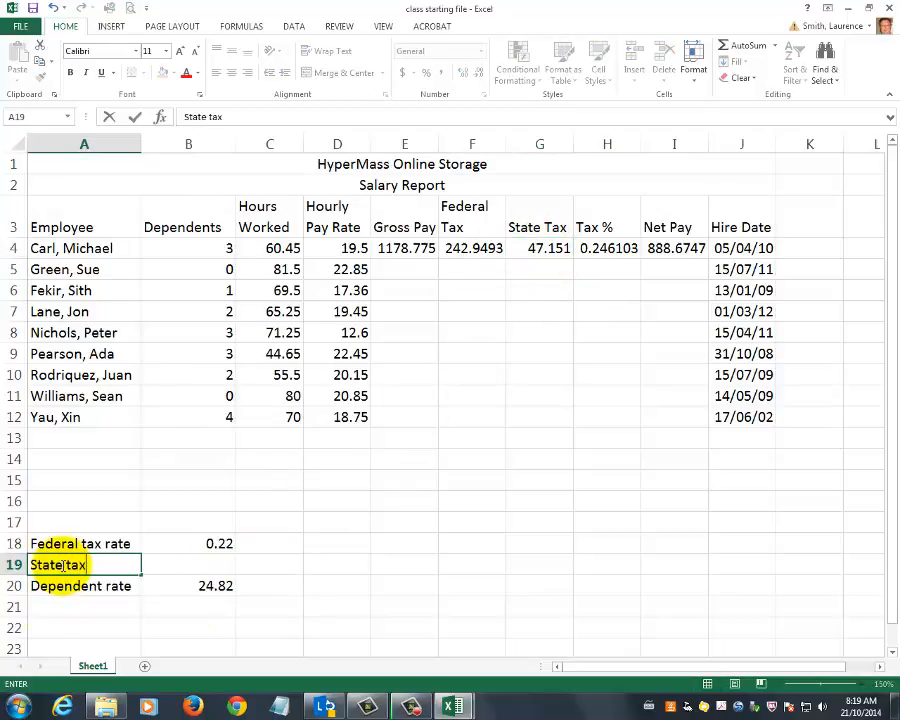
key("Return")
left_click(60, 566)
key("Right")
key("Right")
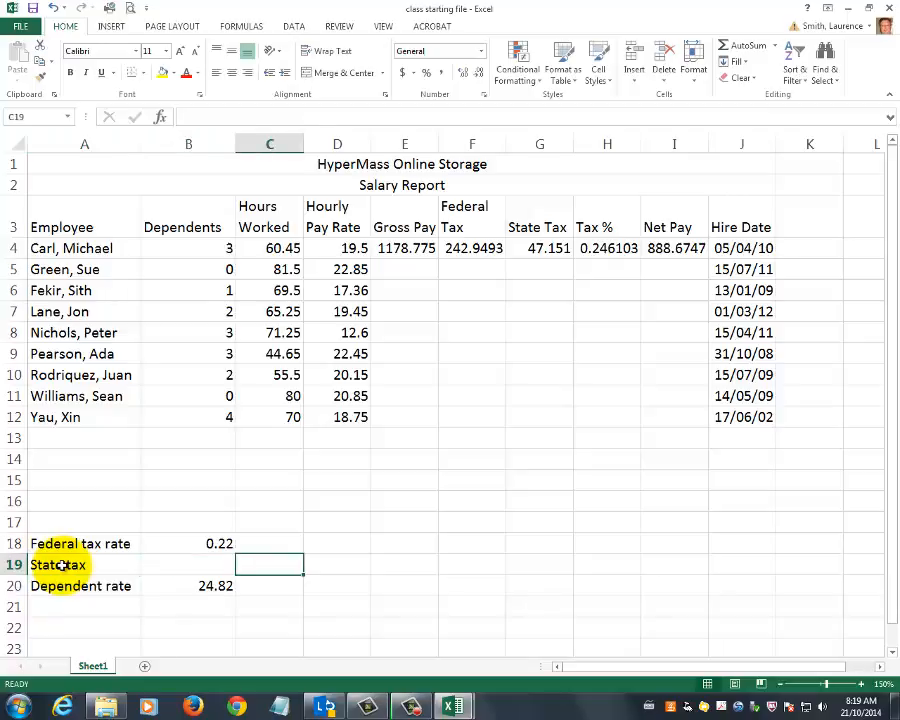
key("Left")
type(".o")
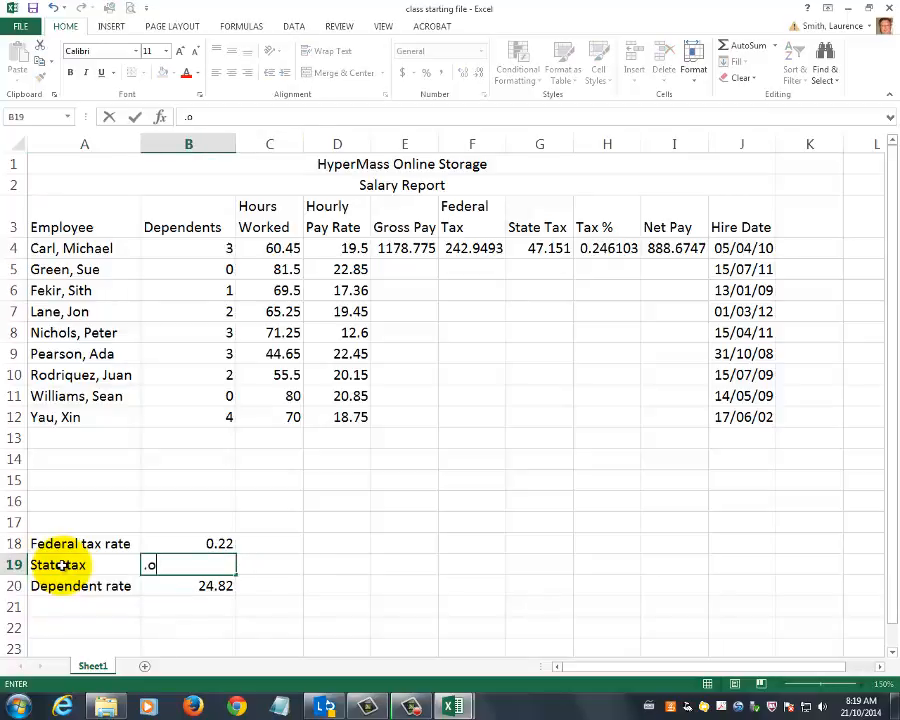
key("Return")
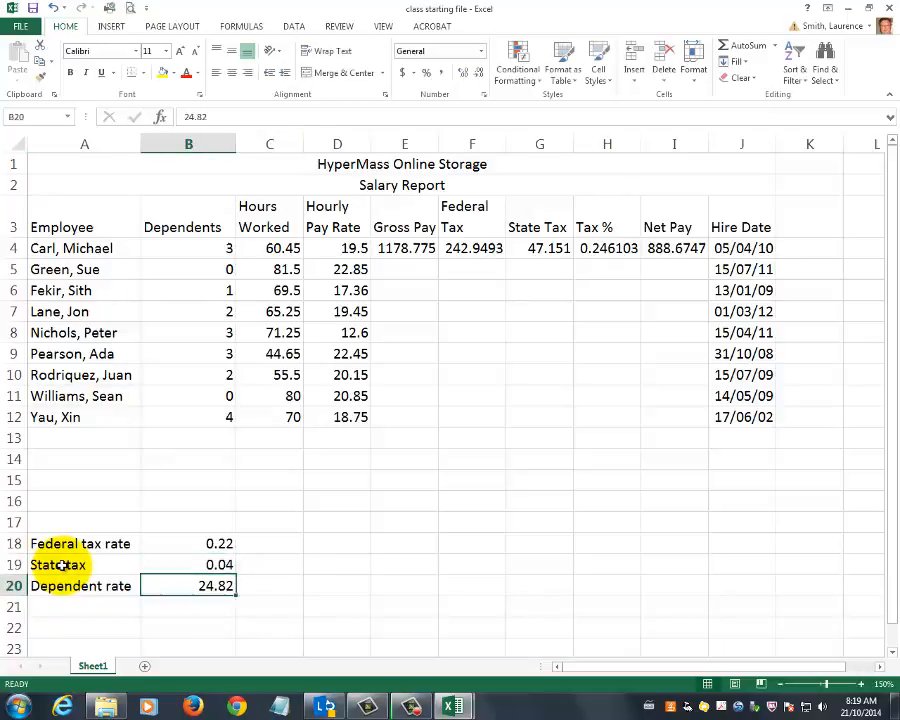
Replace the fixed 0.04 in the G4 State Tax formula with a reference to B19, giving =B19*E4
left_click(540, 248)
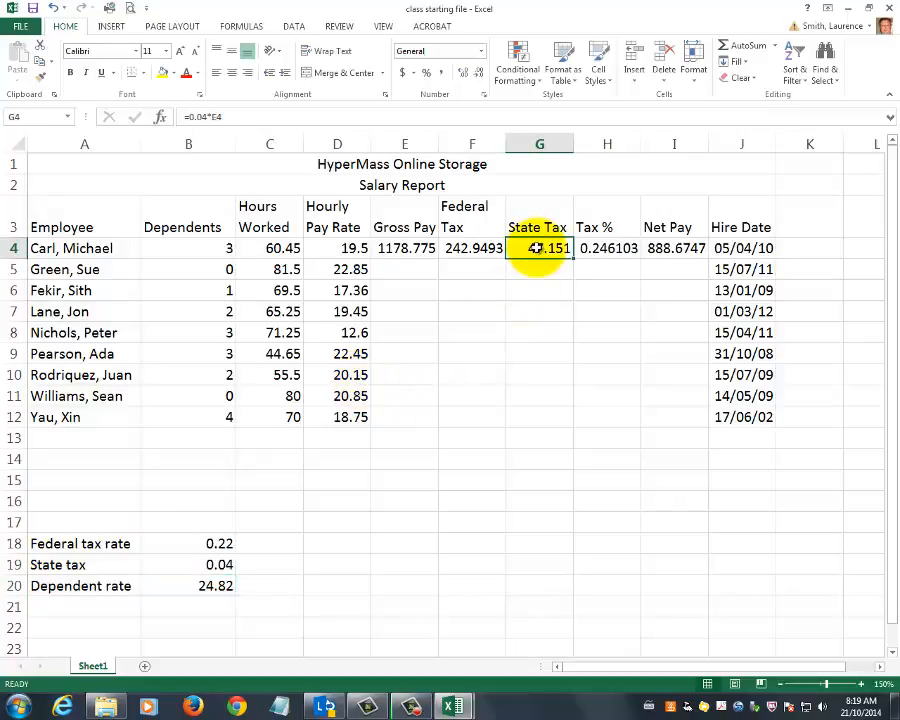
left_click(206, 116)
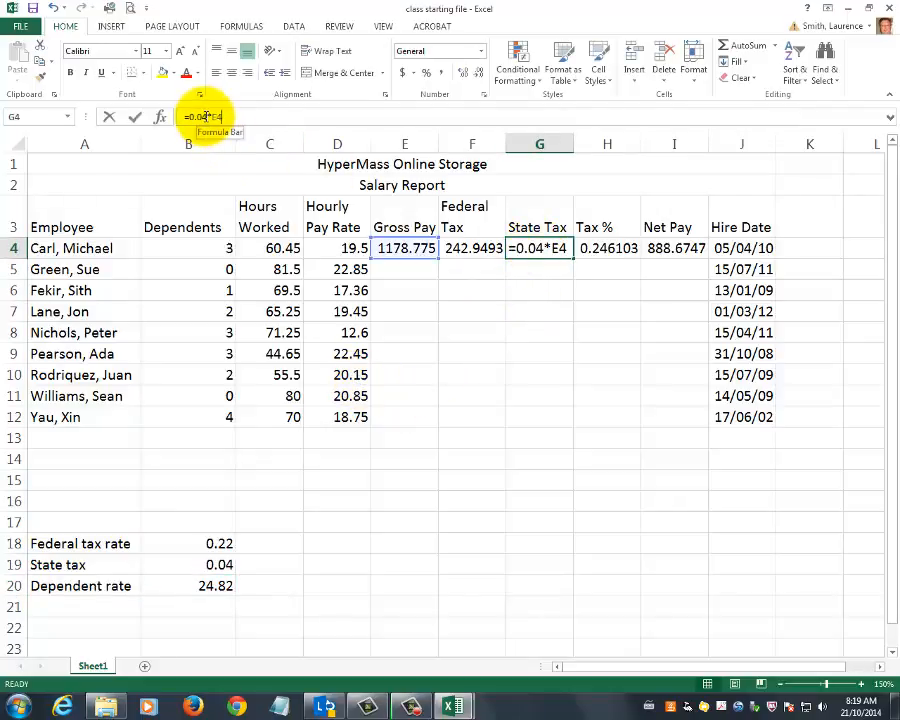
key("BackSpace")
key("BackSpace")
key("BackSpace")
key("BackSpace")
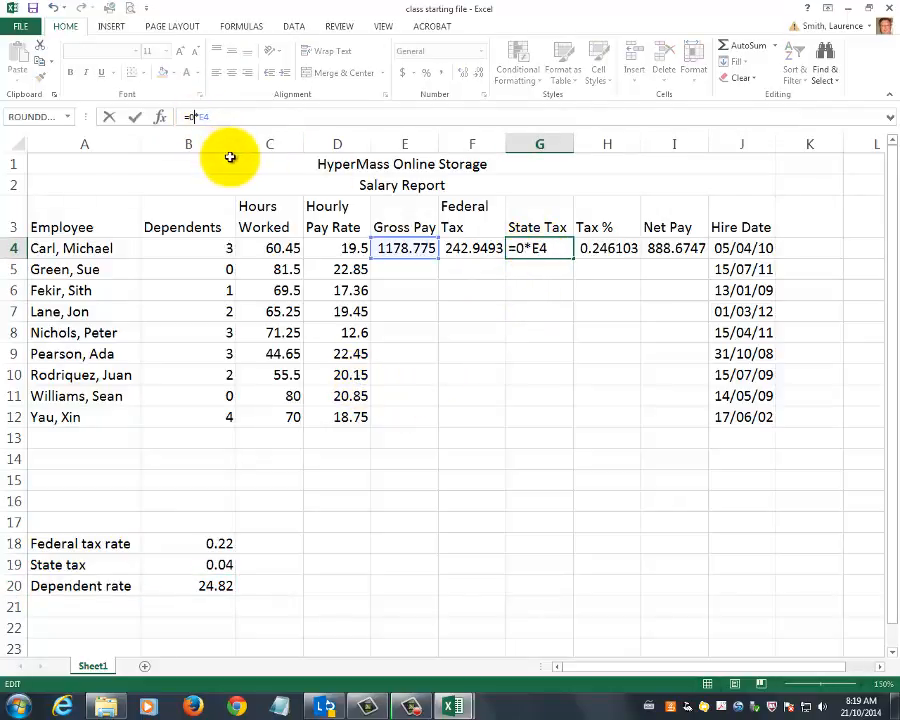
left_click(196, 564)
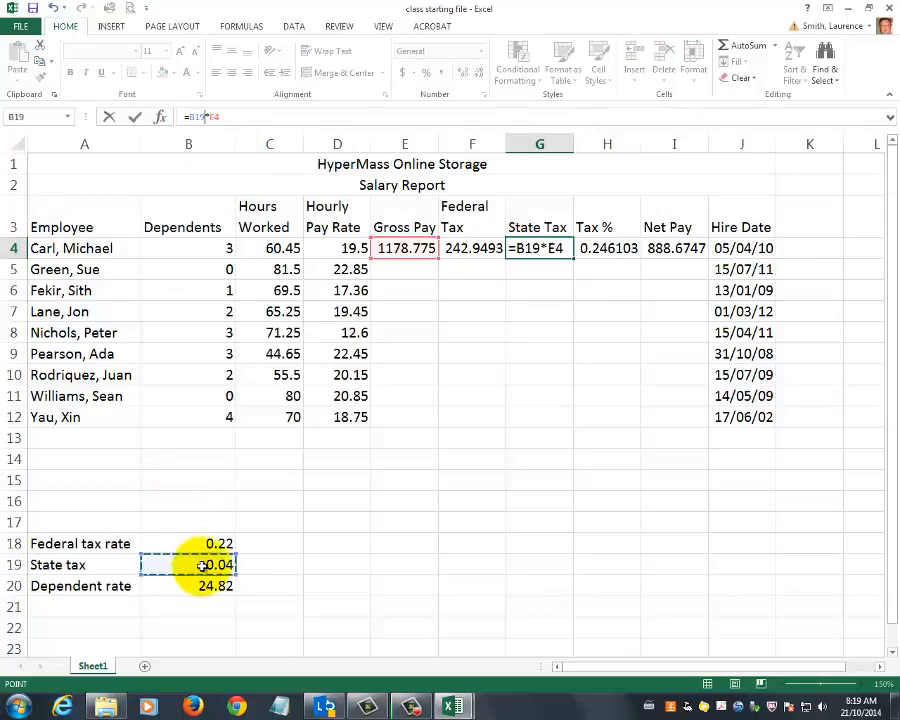
key("Return")
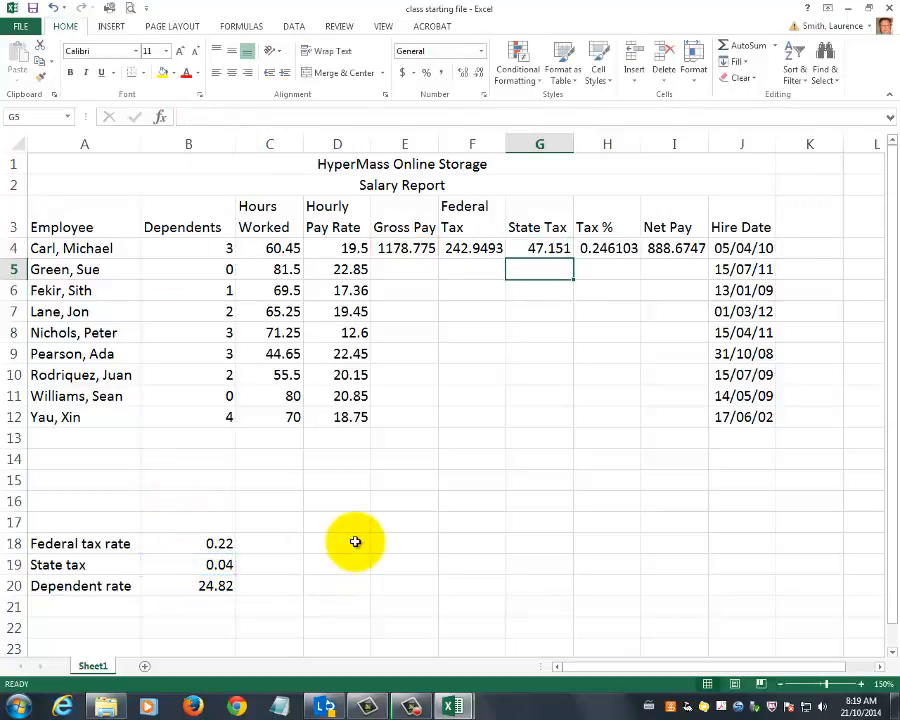
left_click(553, 248)
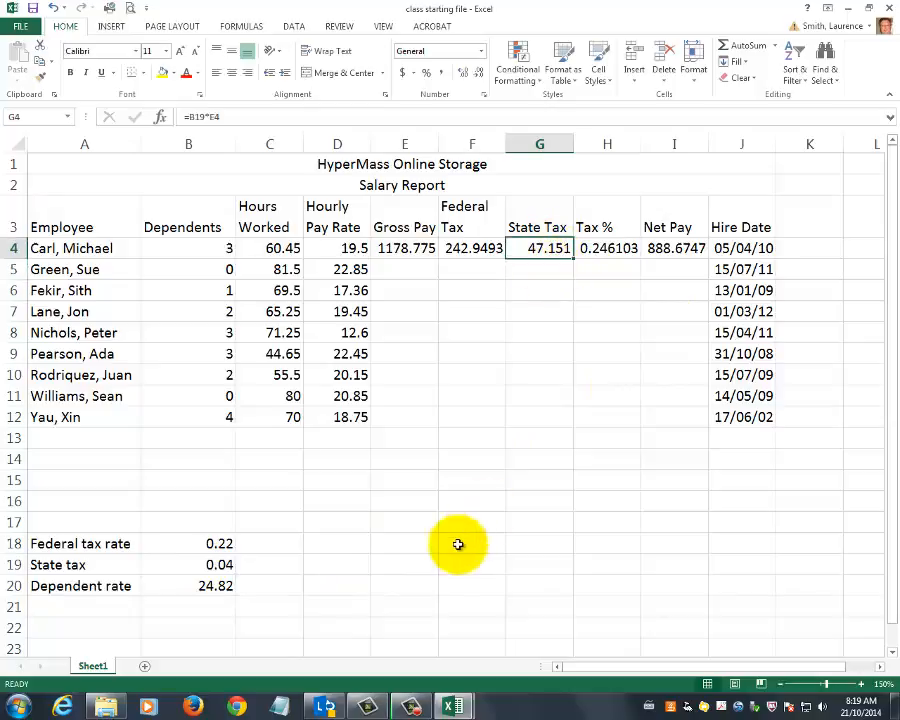
Test a state tax rate of .3 in B19 and undo the change
left_click(212, 566)
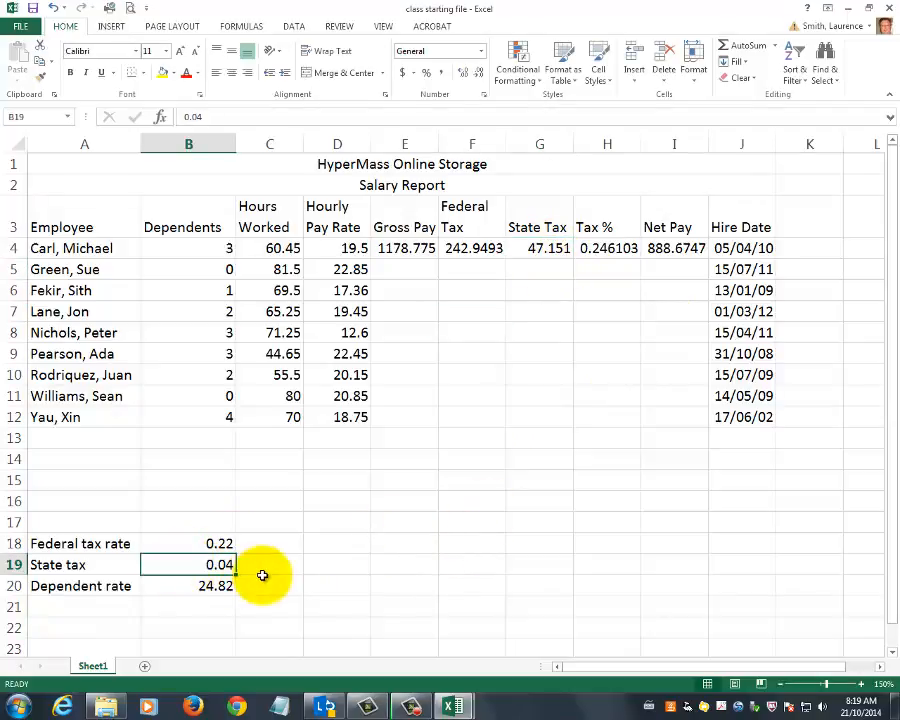
type(".3")
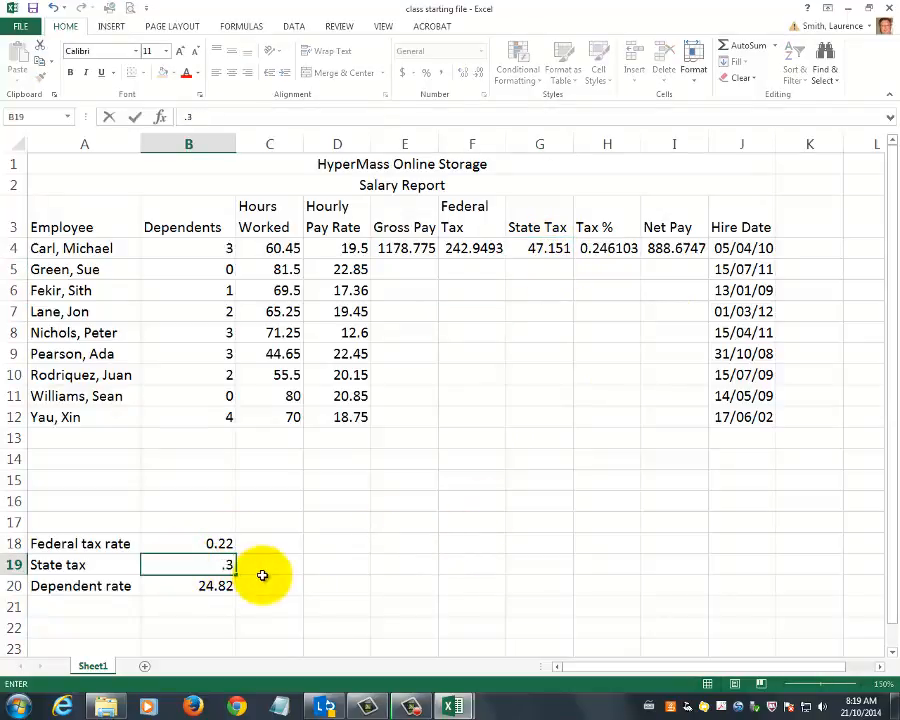
key("Return")
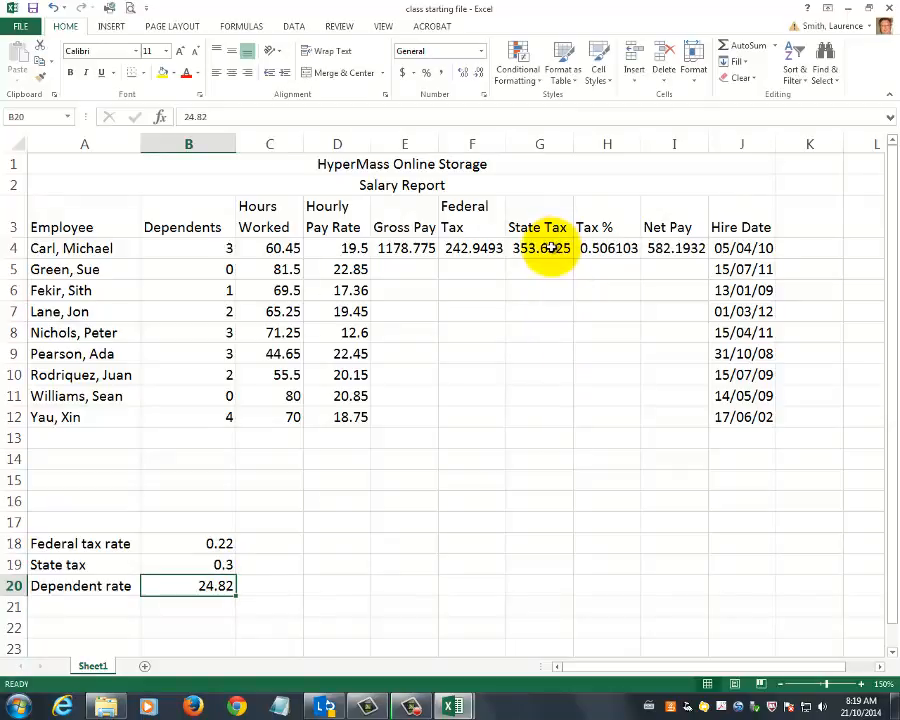
left_click(56, 9)
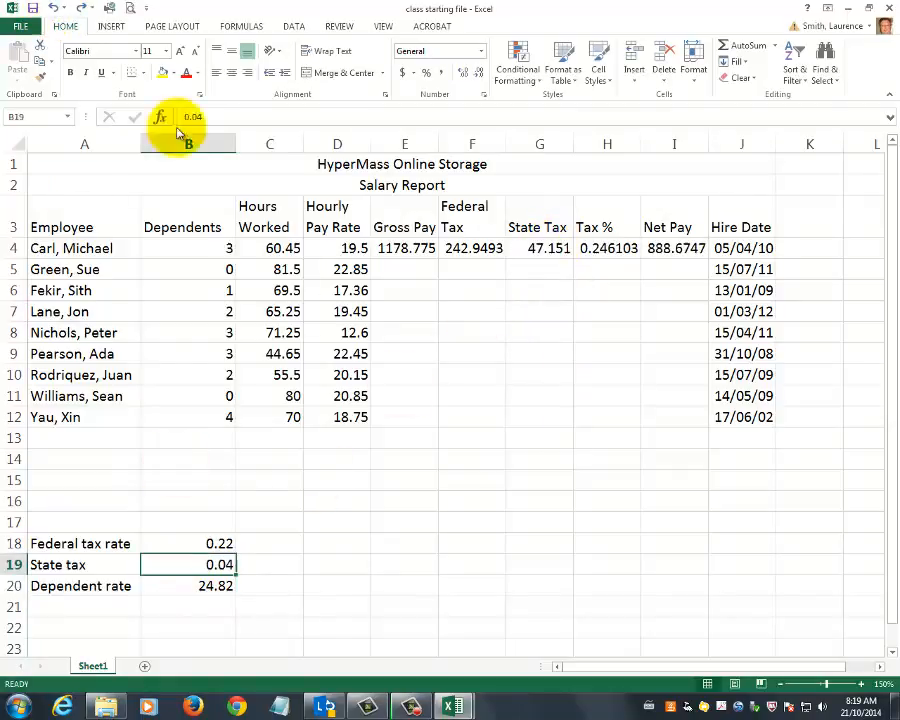
left_click(554, 544)
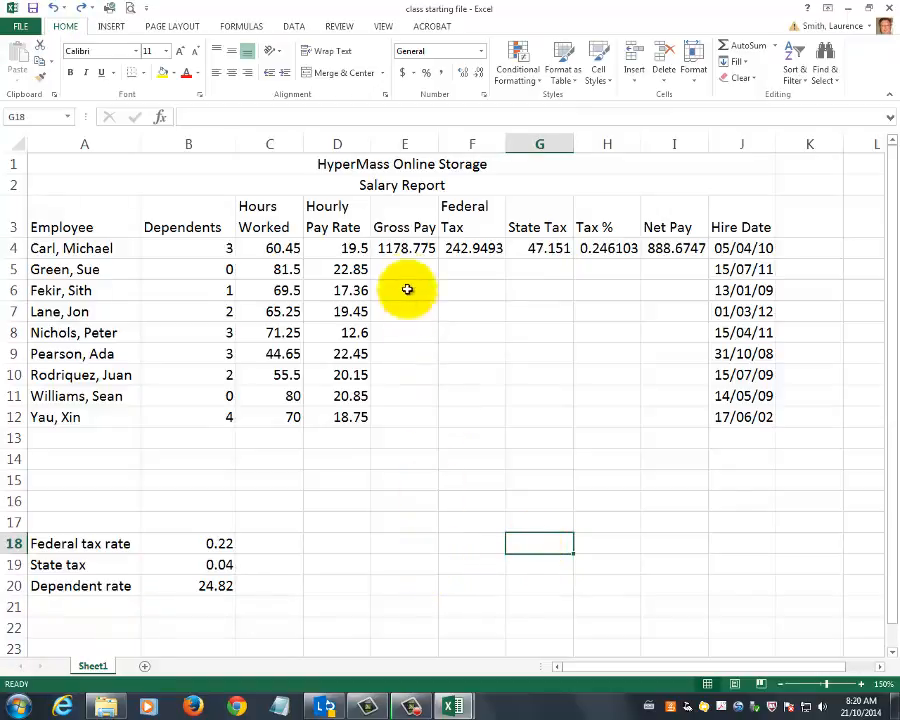
Check the cells multiplied by the E4 Gross Pay formula, and try filling it down to E5 to compare its references
left_click(410, 250)
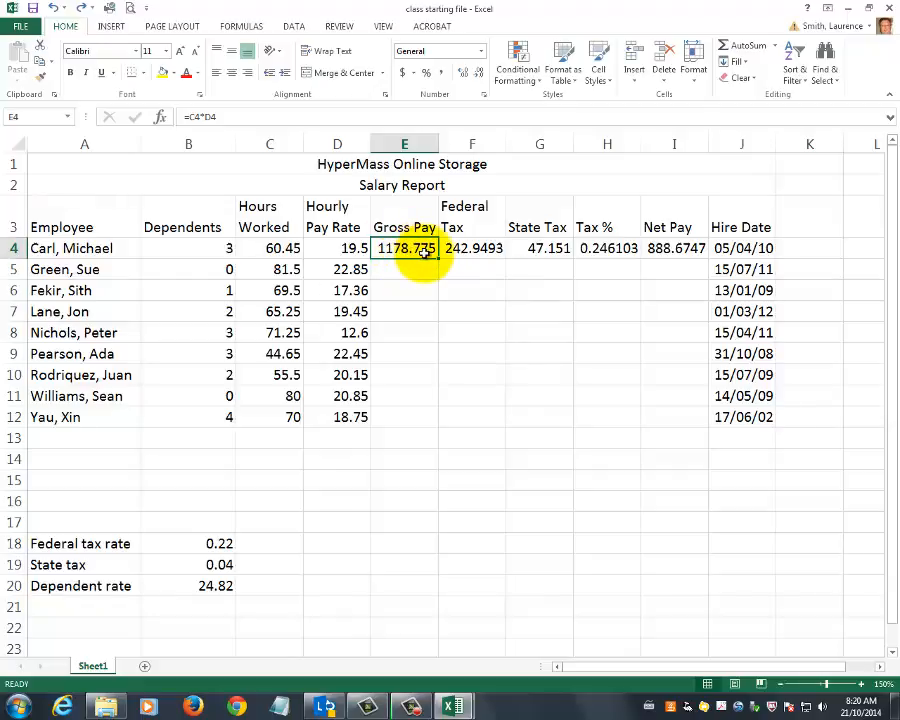
left_click(351, 251)
left_click(288, 252)
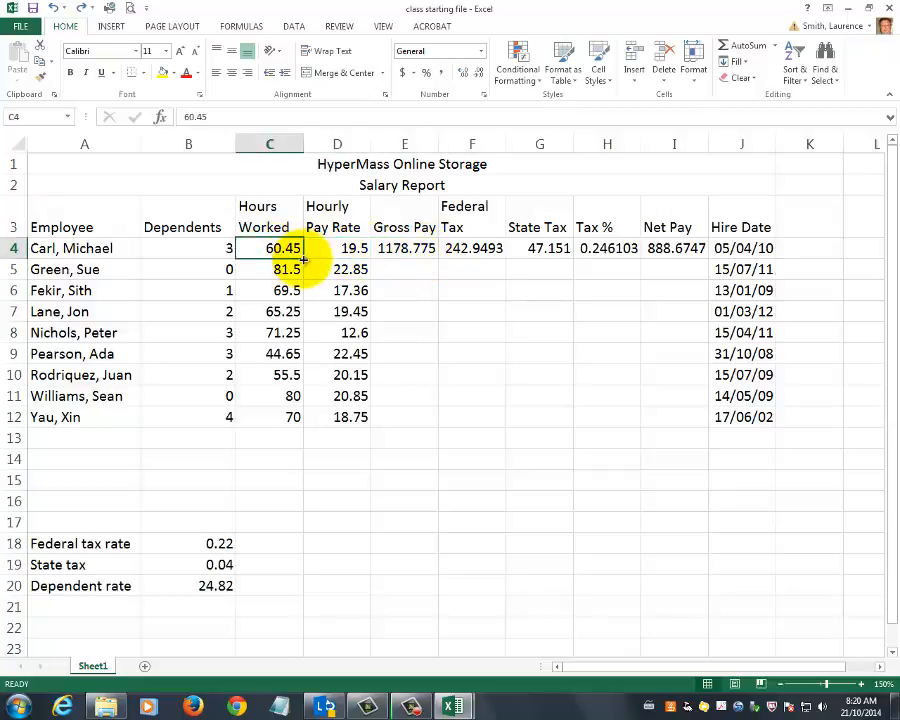
left_click(392, 255)
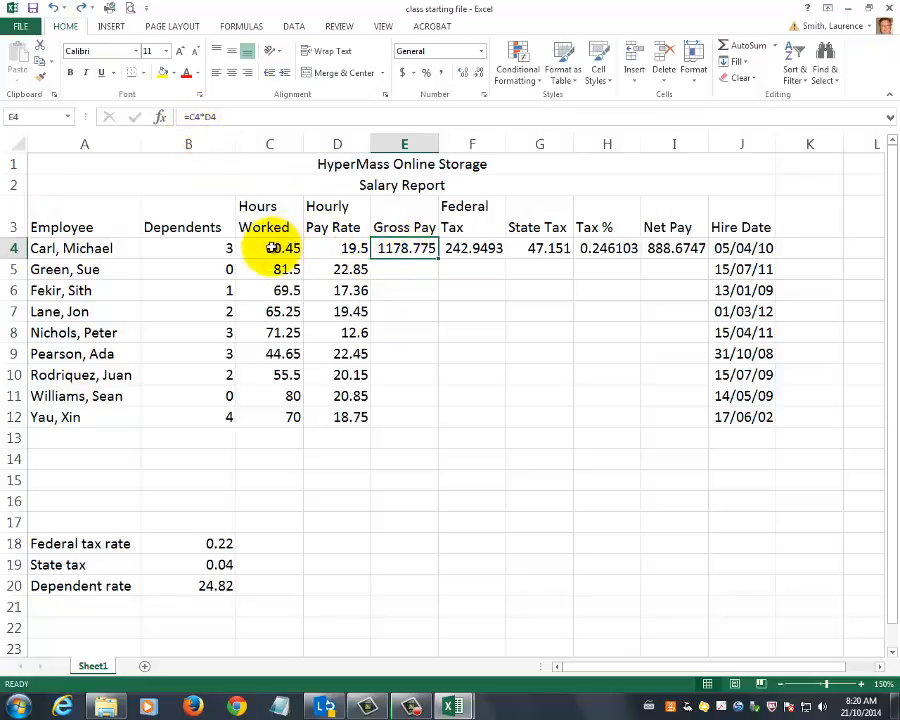
left_click(354, 249)
left_click(418, 250)
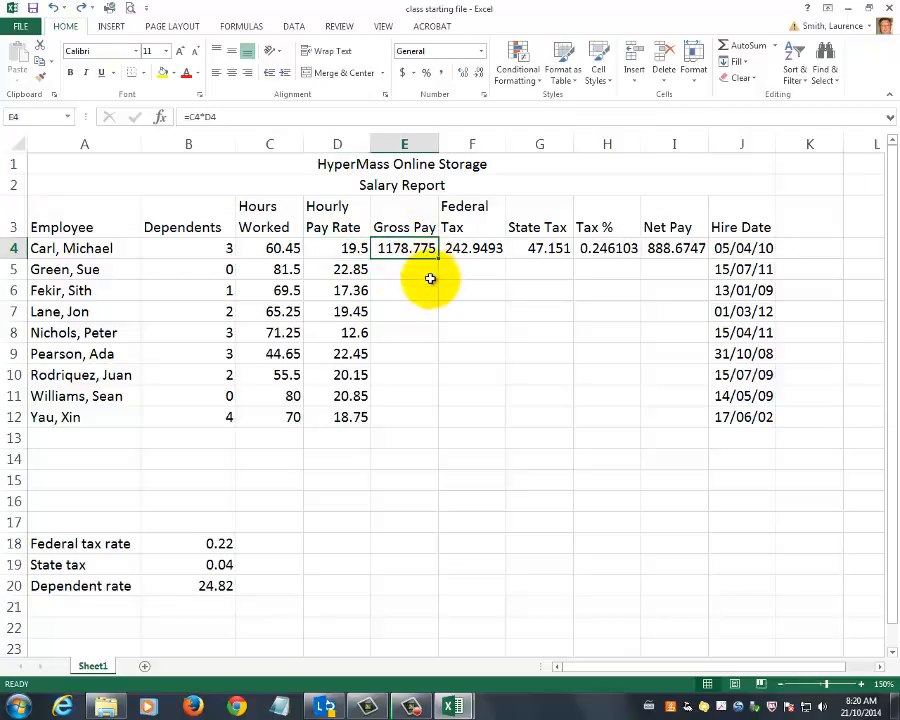
left_click_drag(438, 258, 403, 270)
left_click(405, 271)
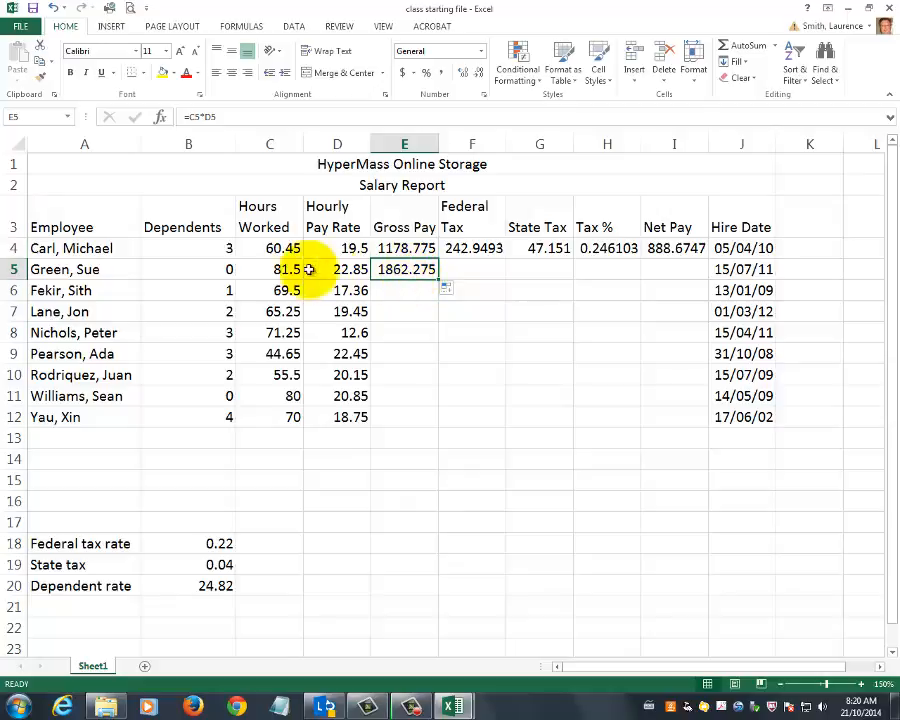
left_click(270, 269)
left_click(340, 269)
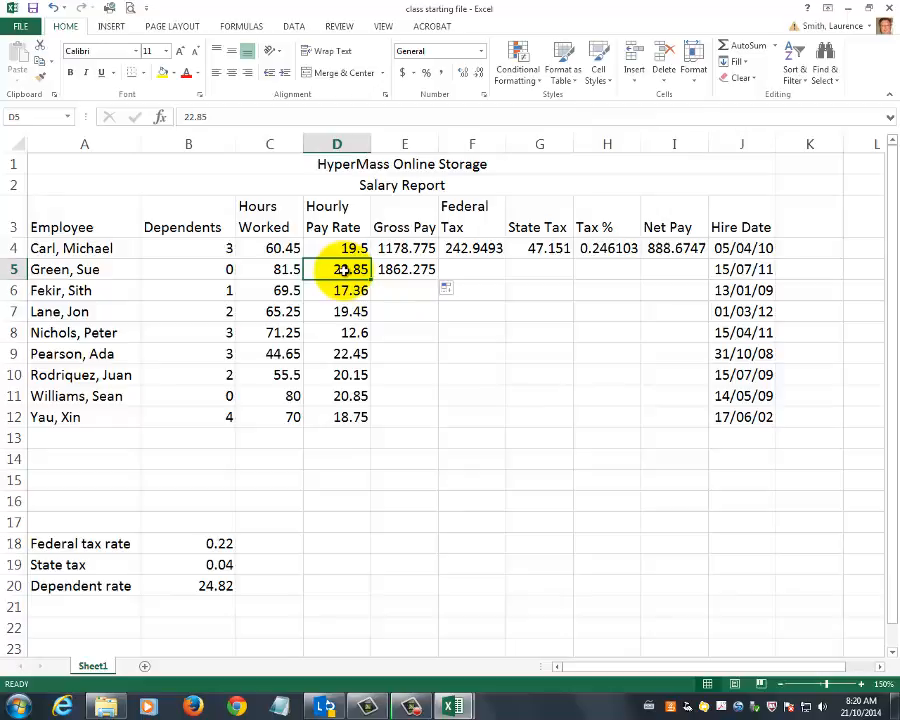
left_click(414, 271)
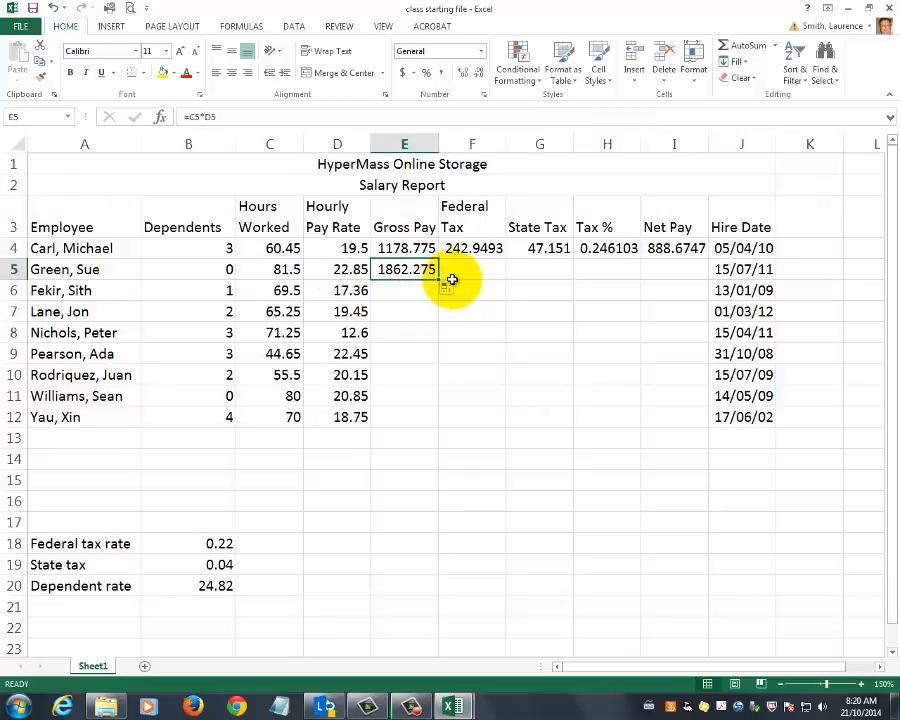
Trace the F4 Federal Tax formula's references across row 4 and down the Dependents column to the federal tax rate in B18
left_click(466, 248)
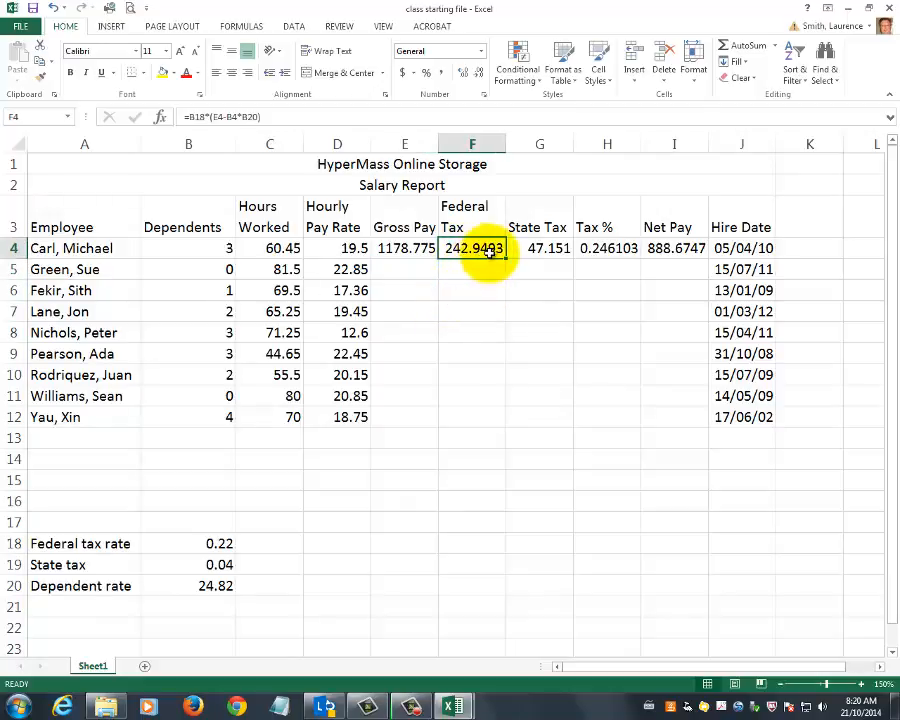
left_click(228, 247)
left_click(392, 253)
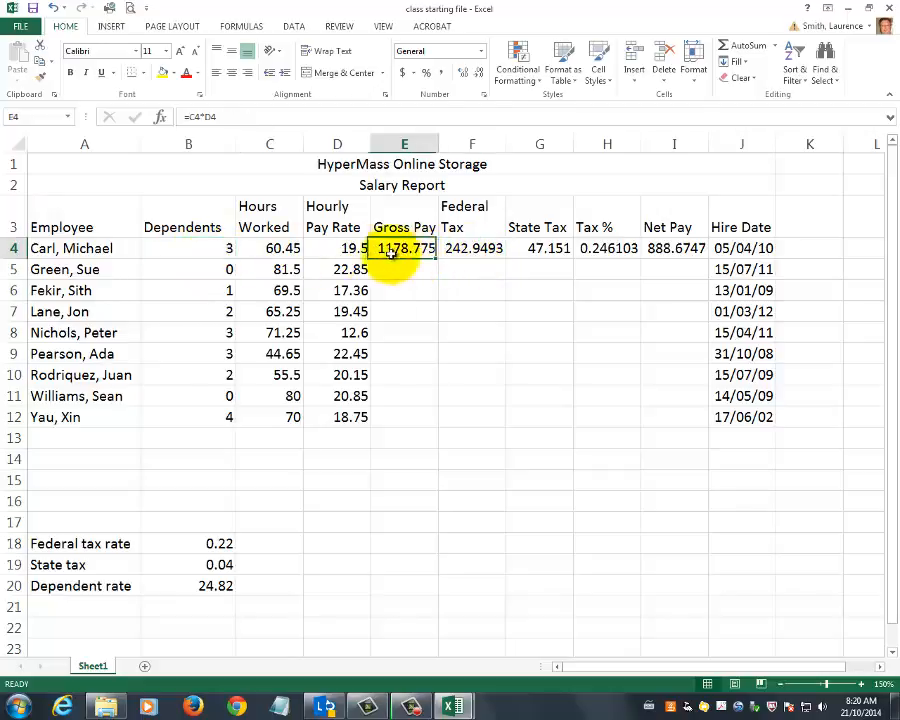
left_click(337, 250)
left_click(267, 247)
left_click(211, 249)
left_click(207, 270)
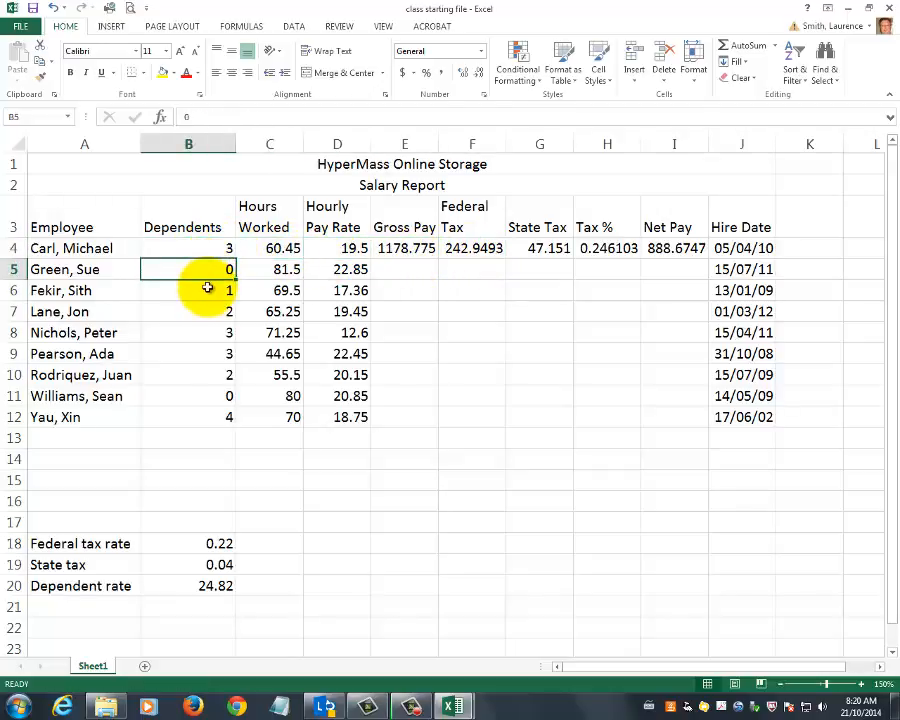
left_click(207, 290)
left_click(207, 311)
left_click(208, 332)
left_click(208, 354)
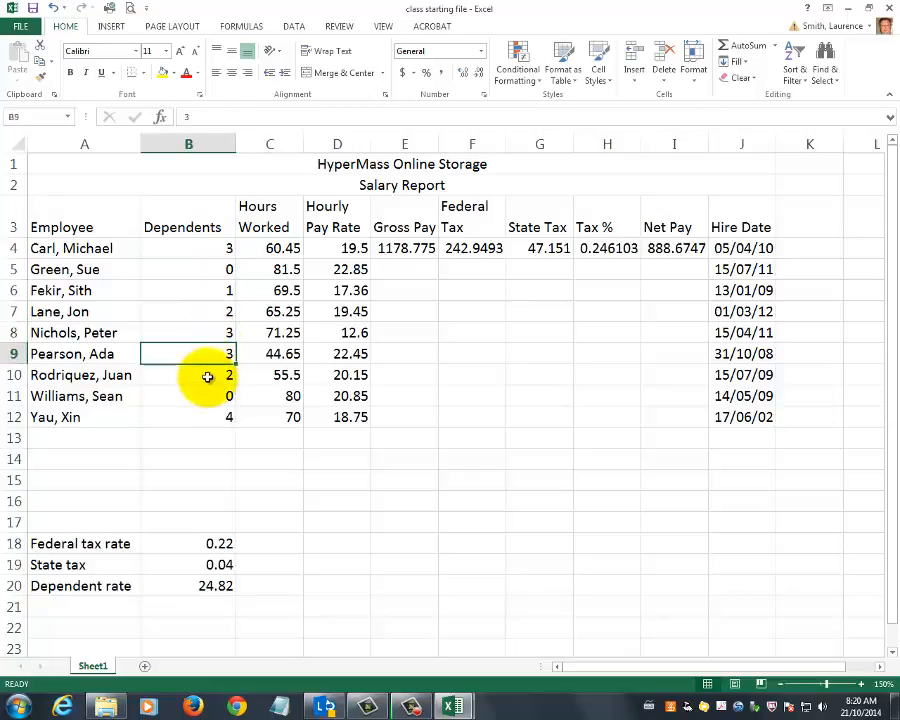
left_click(207, 376)
left_click(207, 396)
left_click(208, 417)
left_click(208, 438)
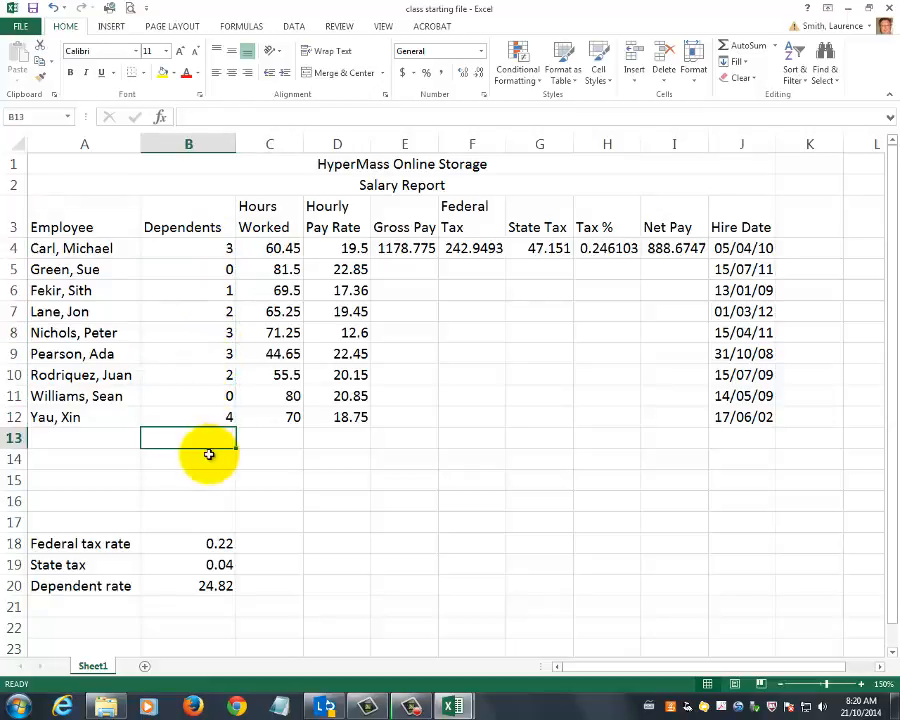
left_click(208, 459)
left_click(206, 480)
left_click(204, 501)
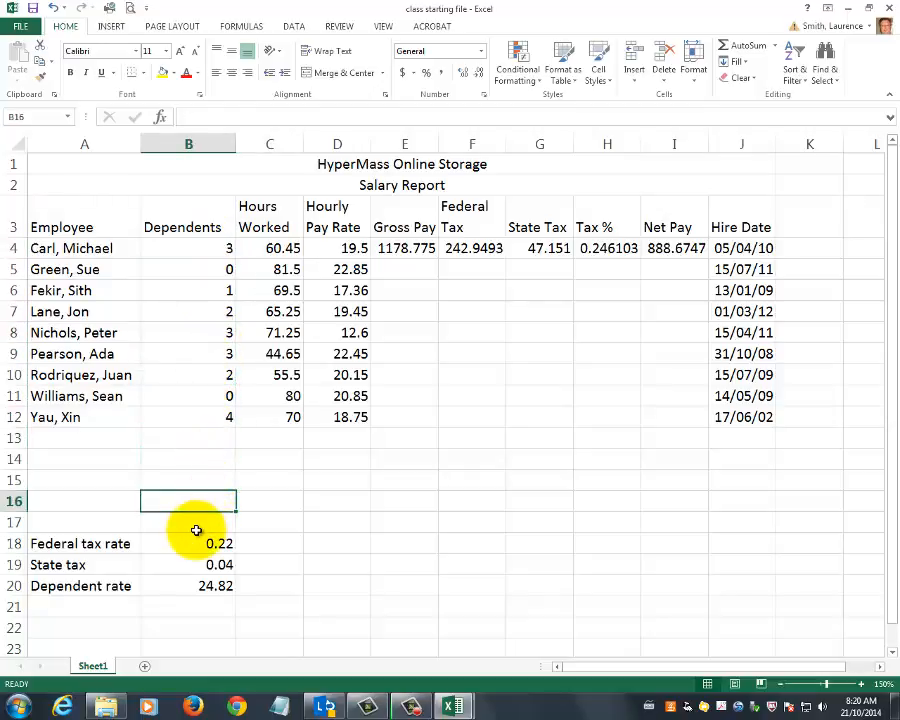
left_click(192, 541)
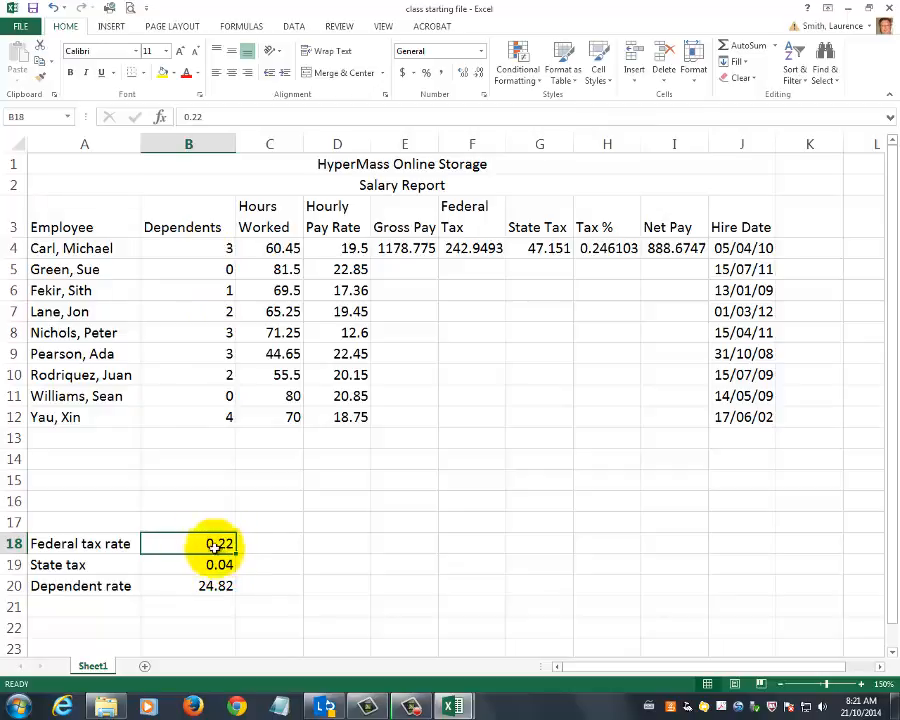
Check the dependent rate cell B20 used by the F4 Federal Tax formula, and fill the formula down through F13
left_click(490, 248)
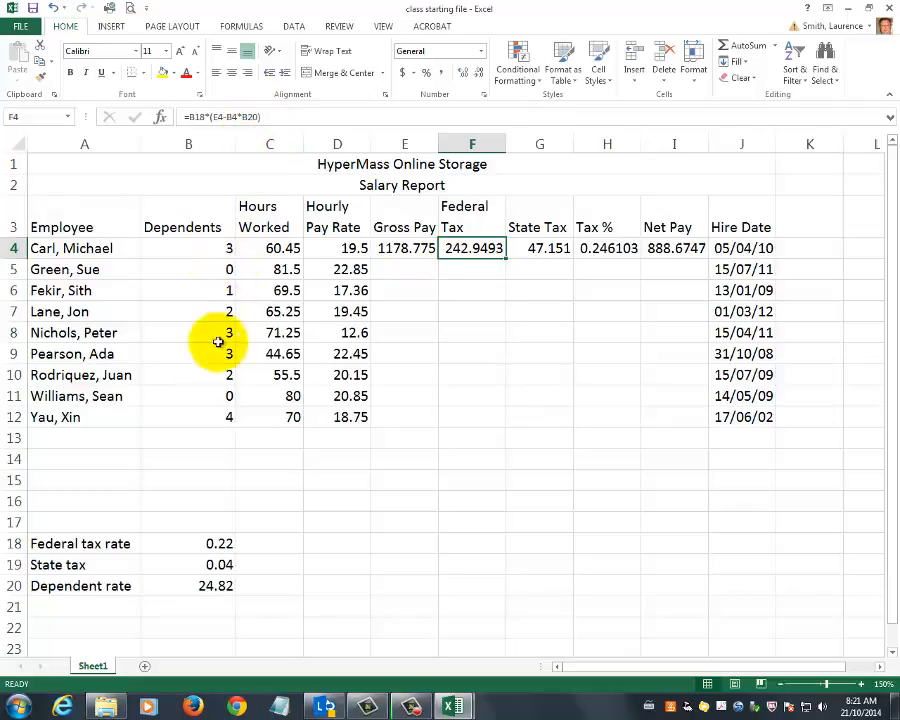
left_click(217, 587)
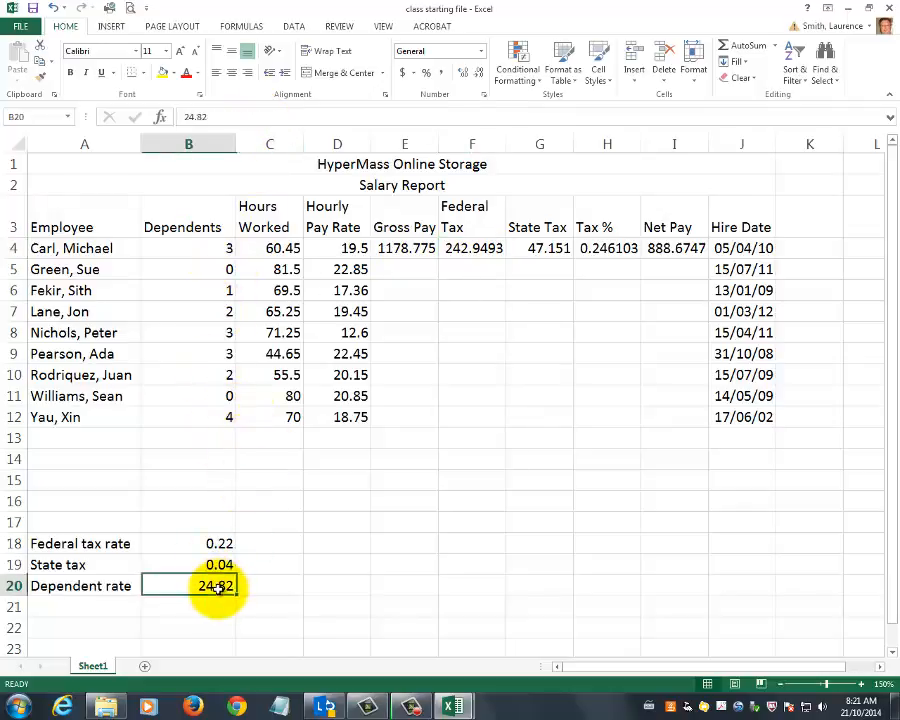
left_click(477, 246)
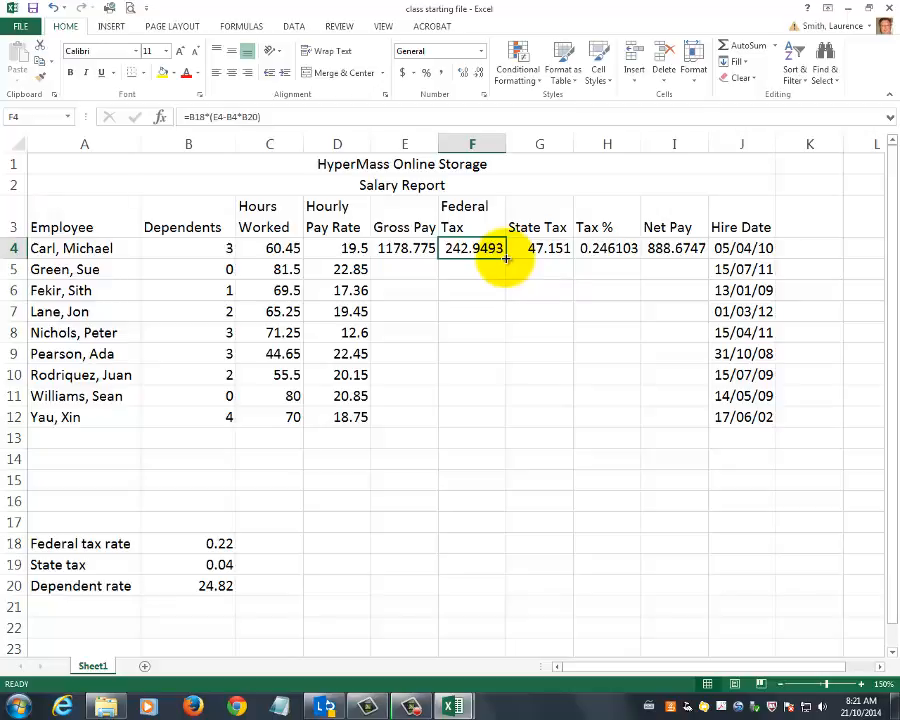
left_click_drag(506, 258, 500, 440)
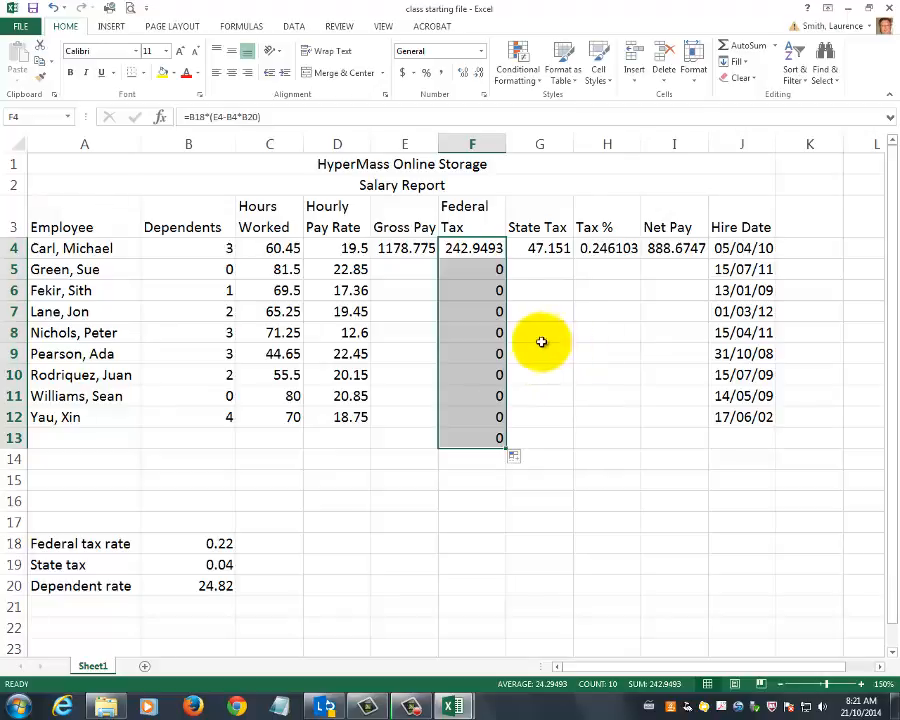
Compare the references in the copied F5 formula with Gross Pay in E5 and the rate cells B18 and B19
left_click(480, 272)
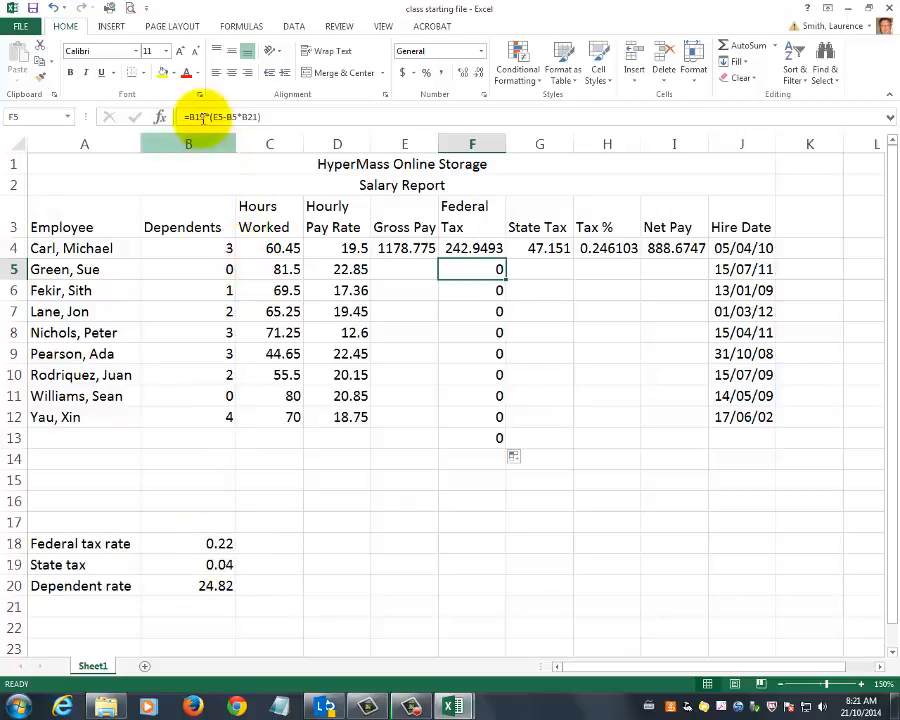
left_click(397, 270)
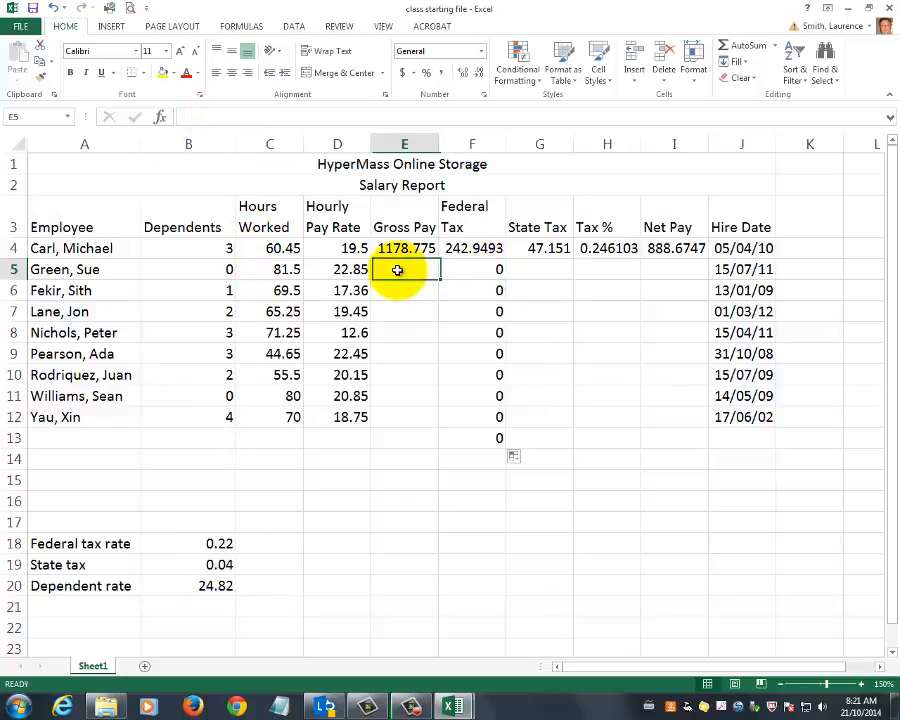
left_click(459, 270)
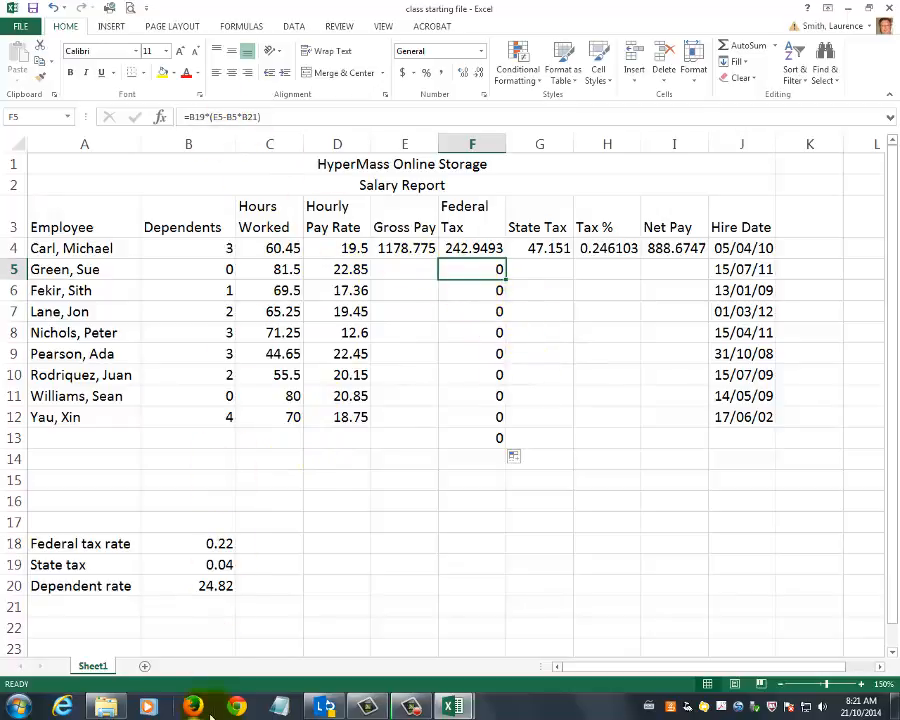
left_click(224, 565)
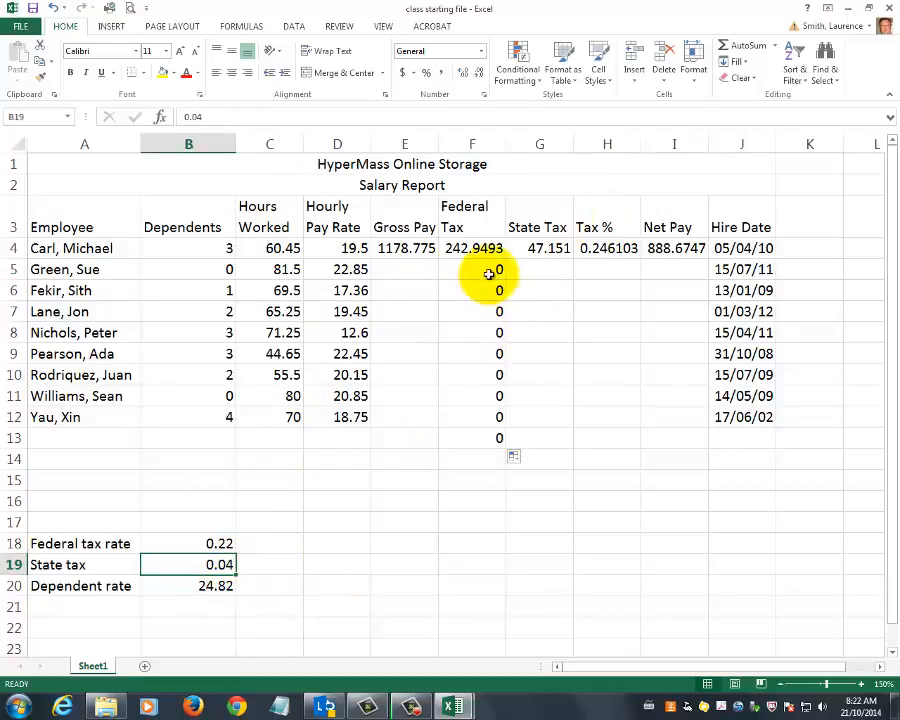
left_click(215, 541)
left_click(222, 566)
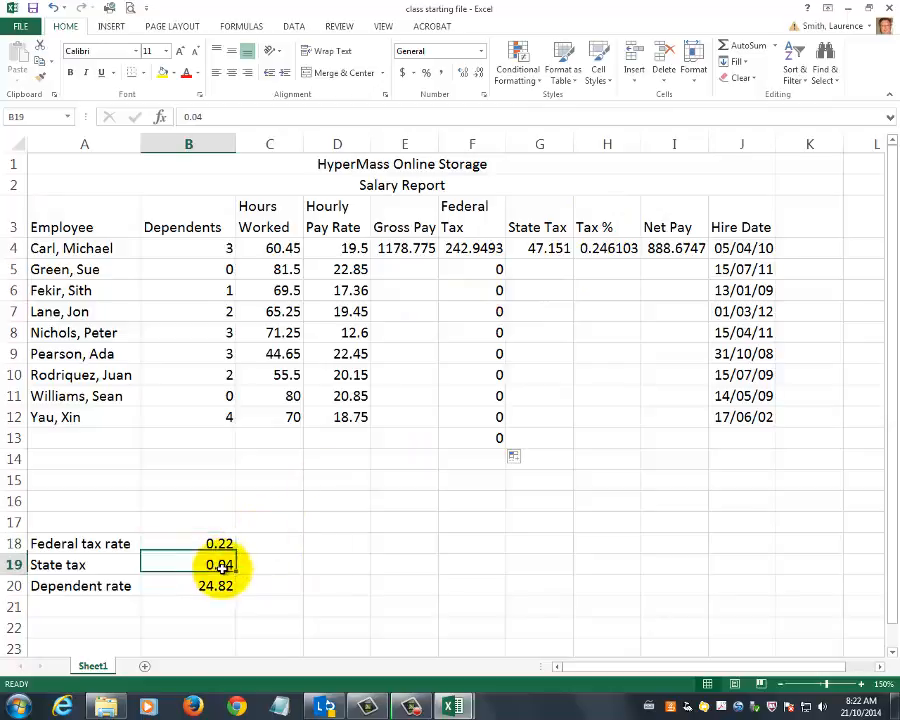
left_click(468, 272)
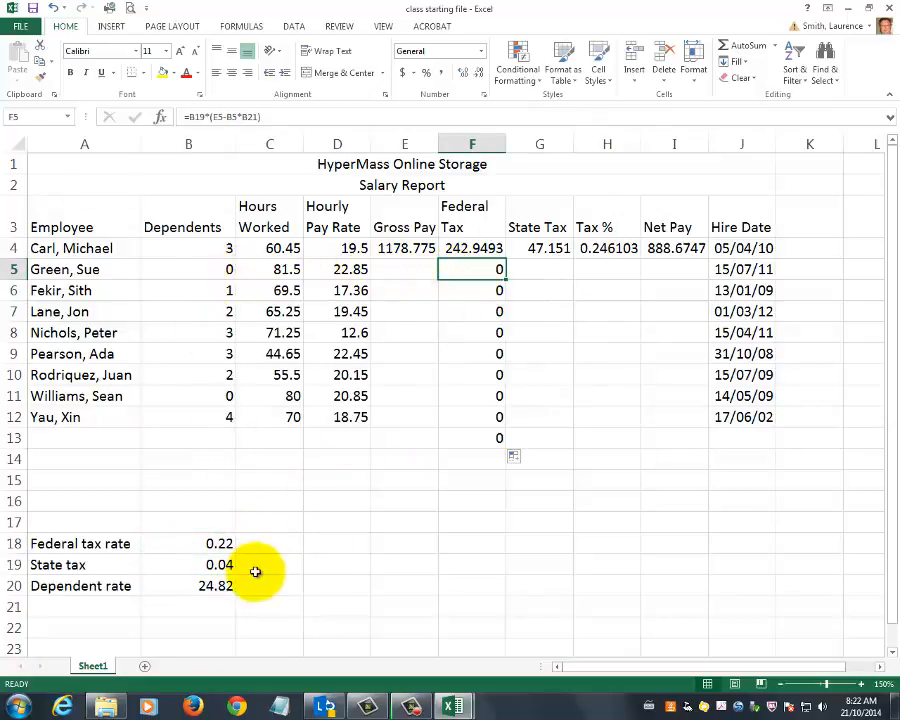
left_click(218, 567)
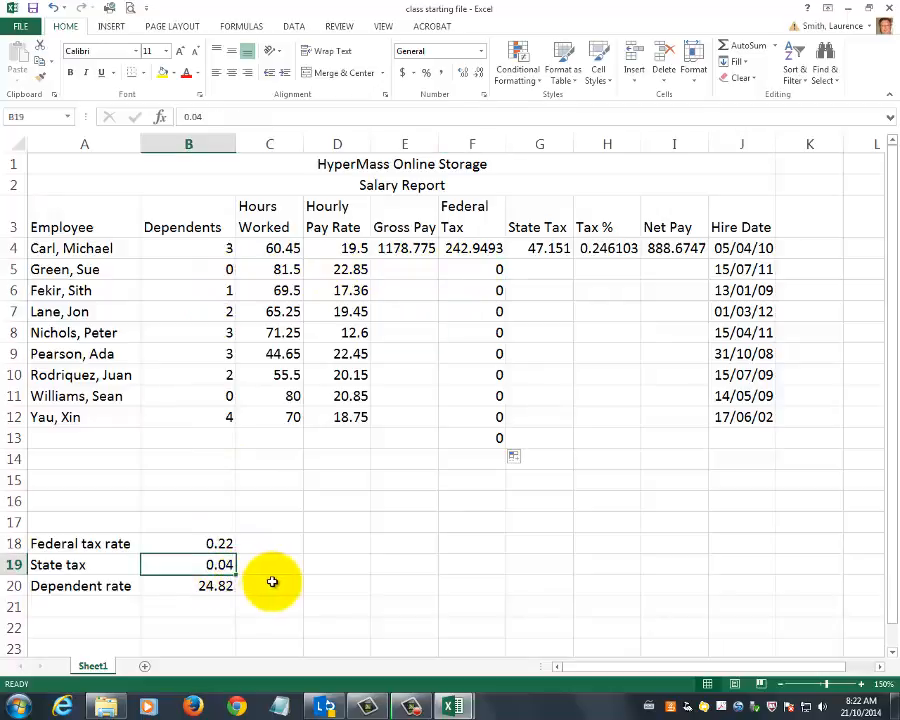
Check which rate cells the copied Federal Tax formulas in F6, F7 and F8 refer to, including B20 and B21
left_click(474, 293)
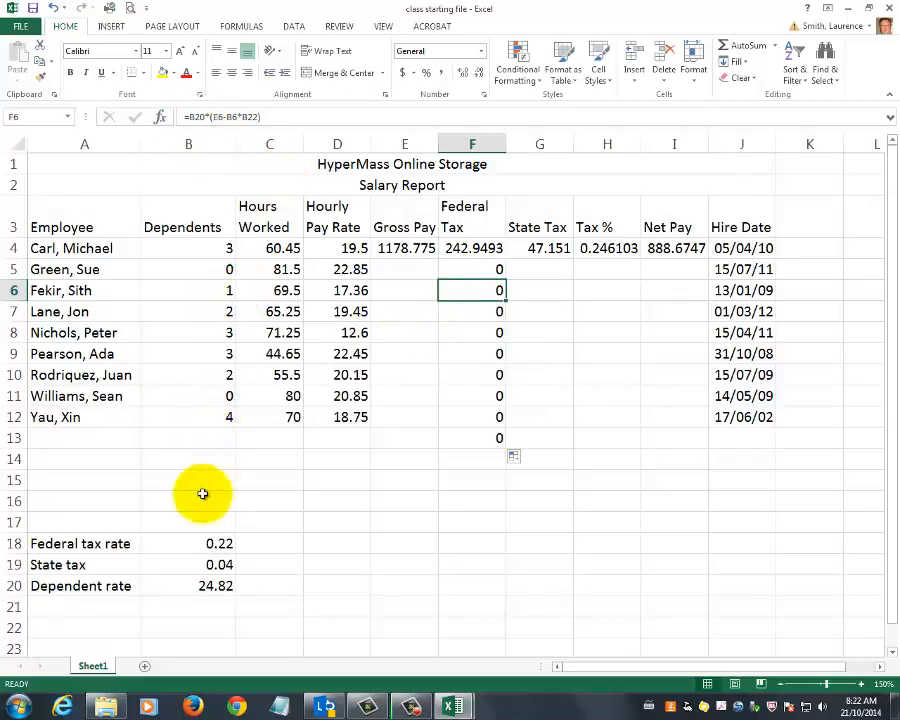
left_click(201, 589)
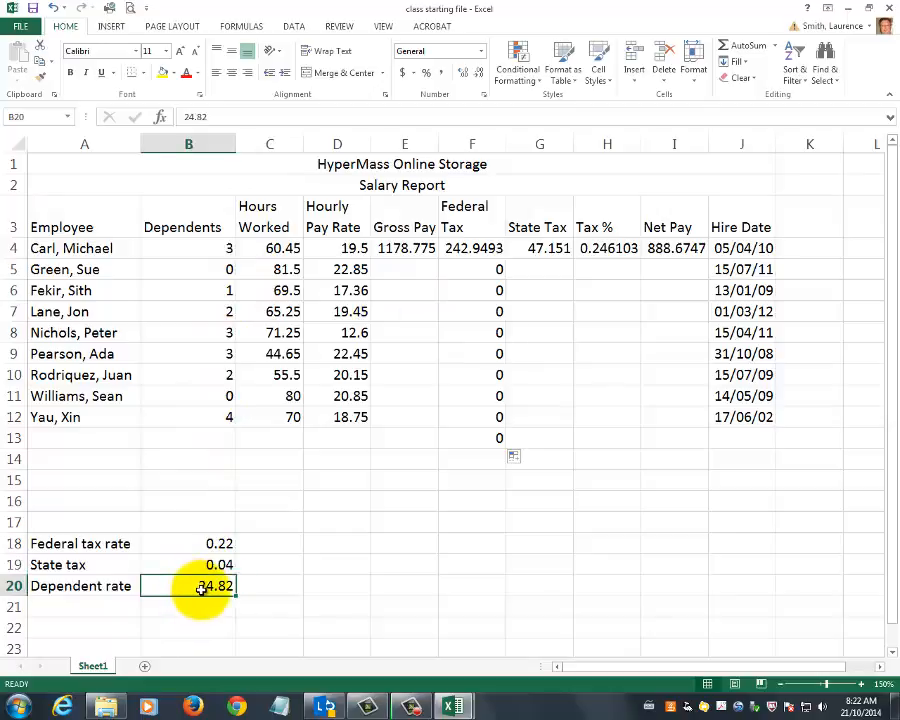
left_click(484, 338)
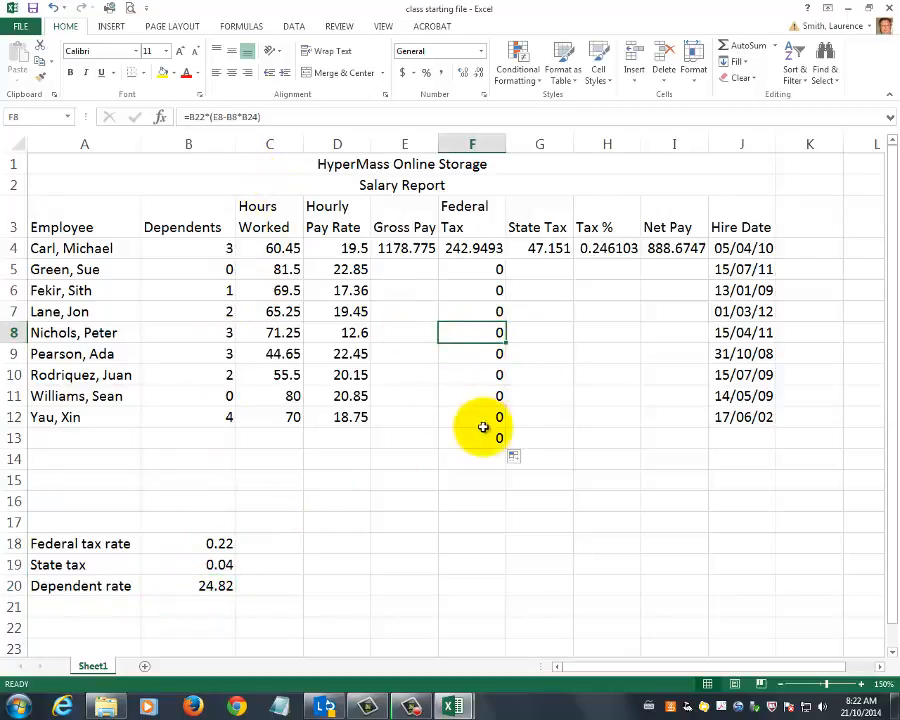
left_click(478, 312)
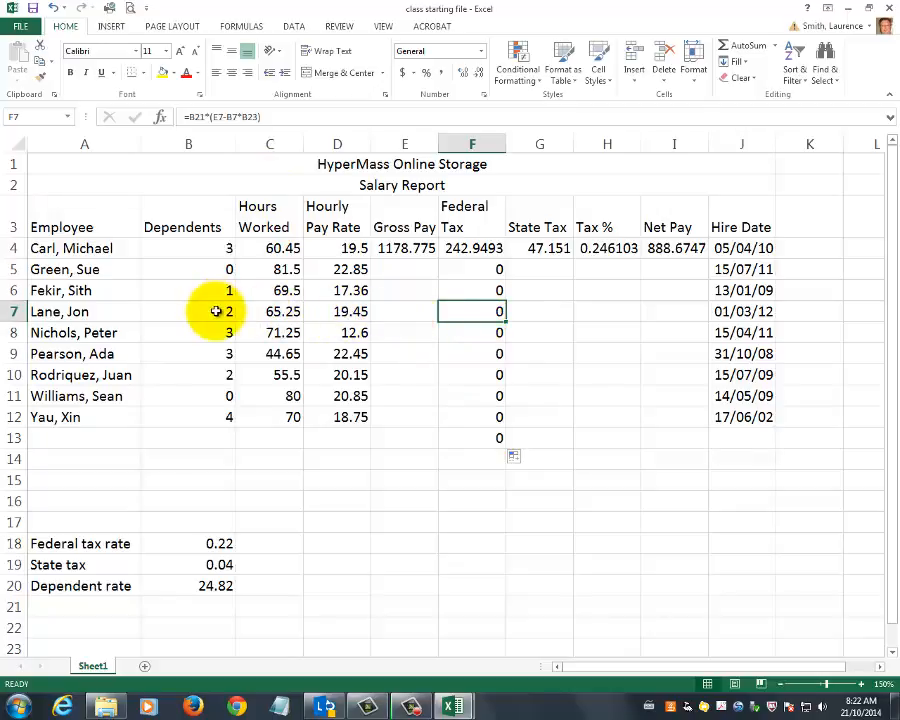
left_click(201, 609)
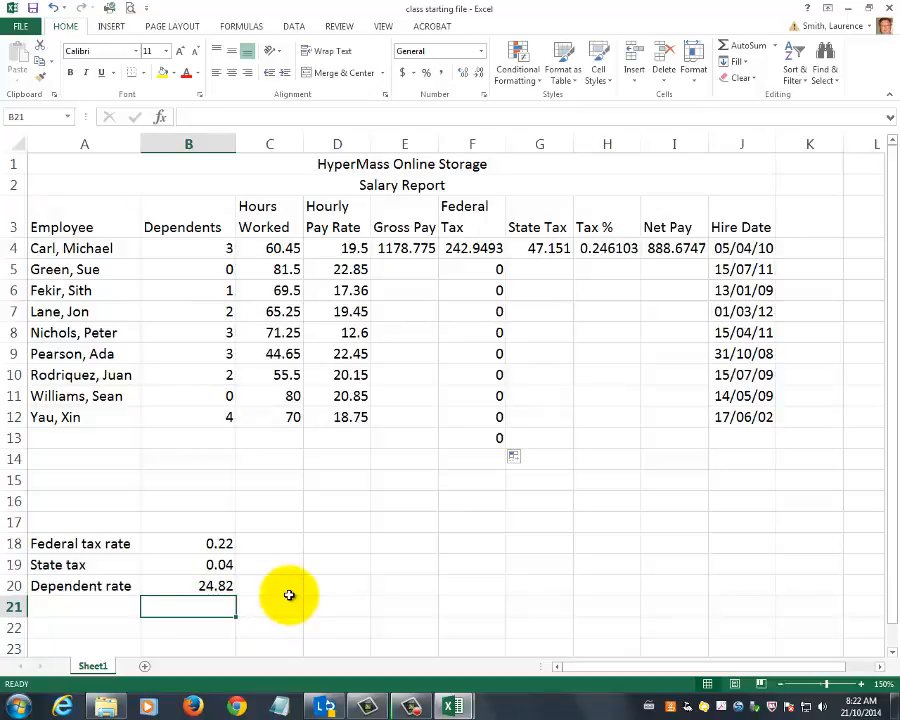
Keep the current Windows color scheme and stop the performance message from being shown again
left_click(472, 247)
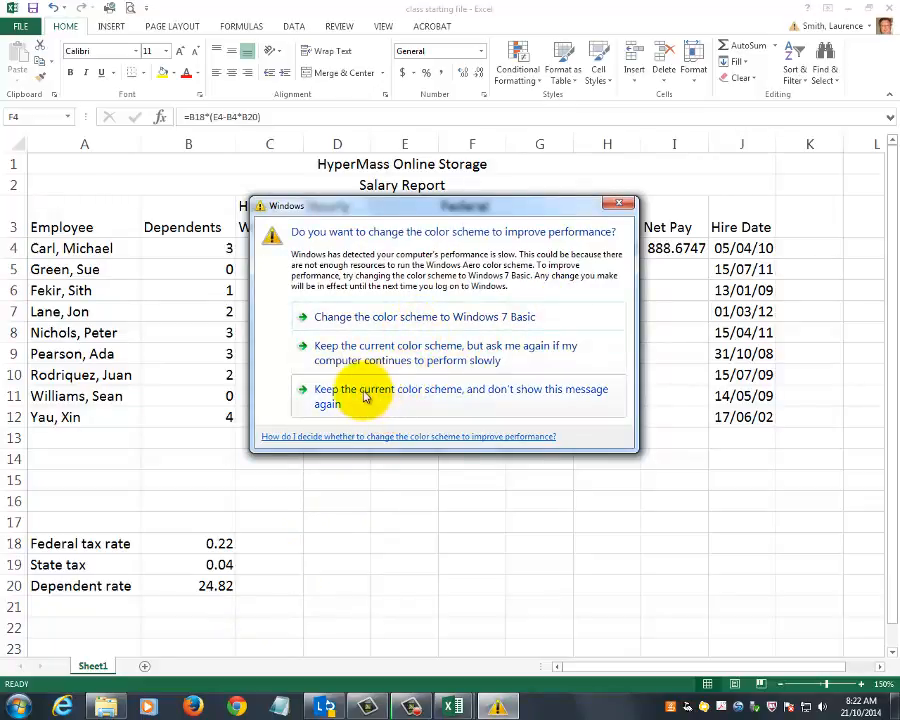
left_click(423, 391)
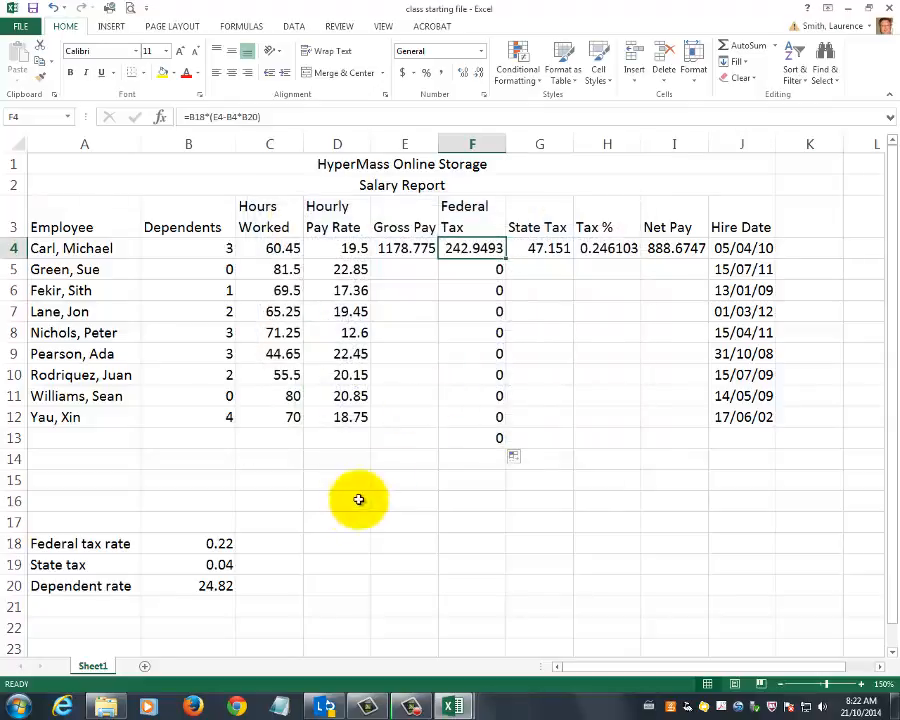
Make the federal tax rate reference absolute as $B$18 in the F4 Federal Tax formula
left_click(210, 545)
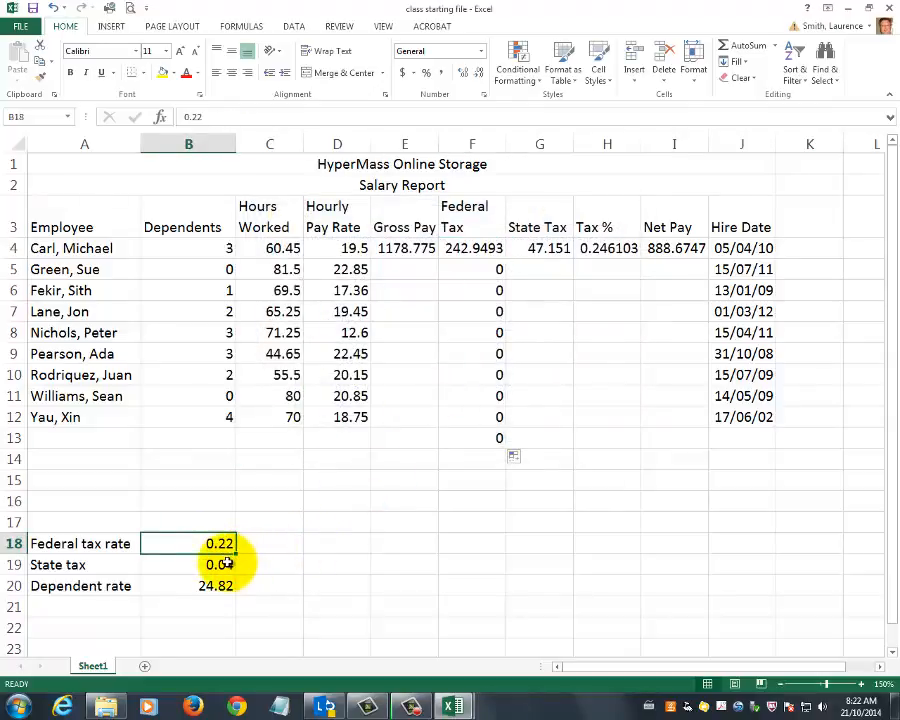
left_click(474, 248)
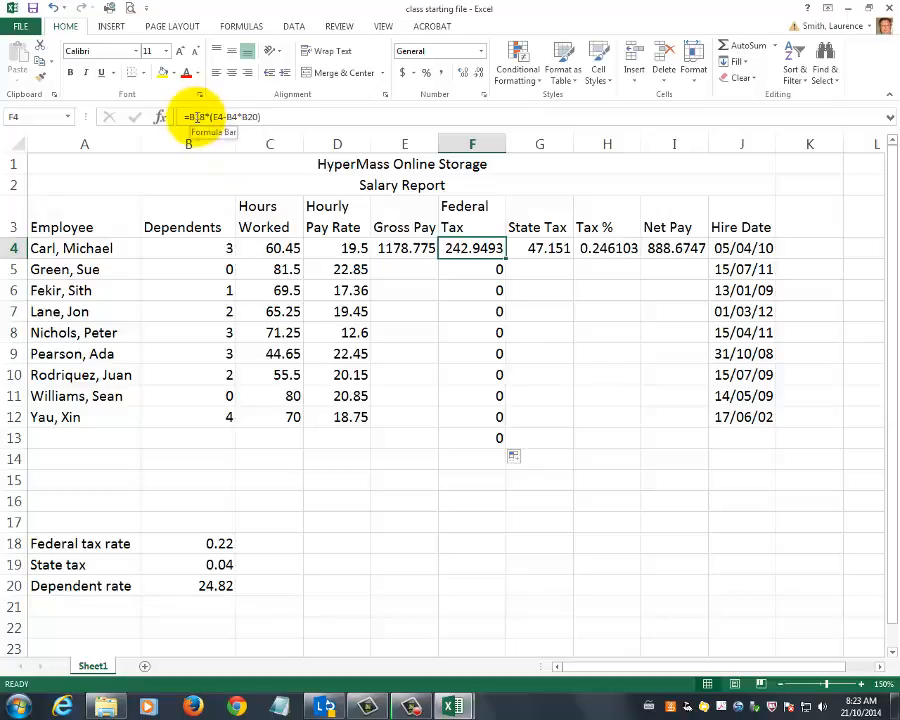
left_click(197, 117)
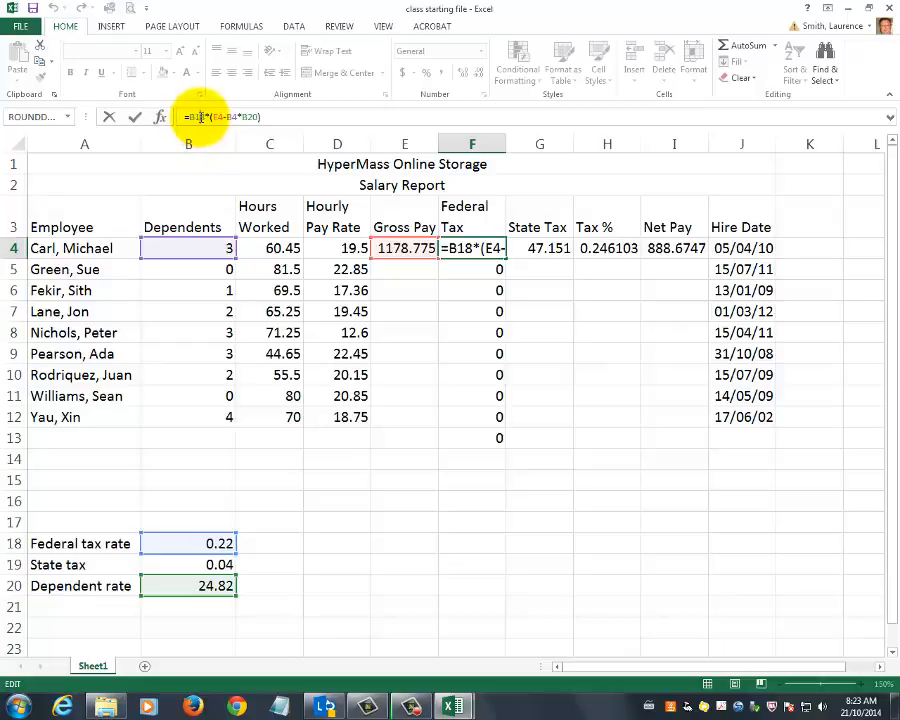
left_click_drag(190, 117, 201, 119)
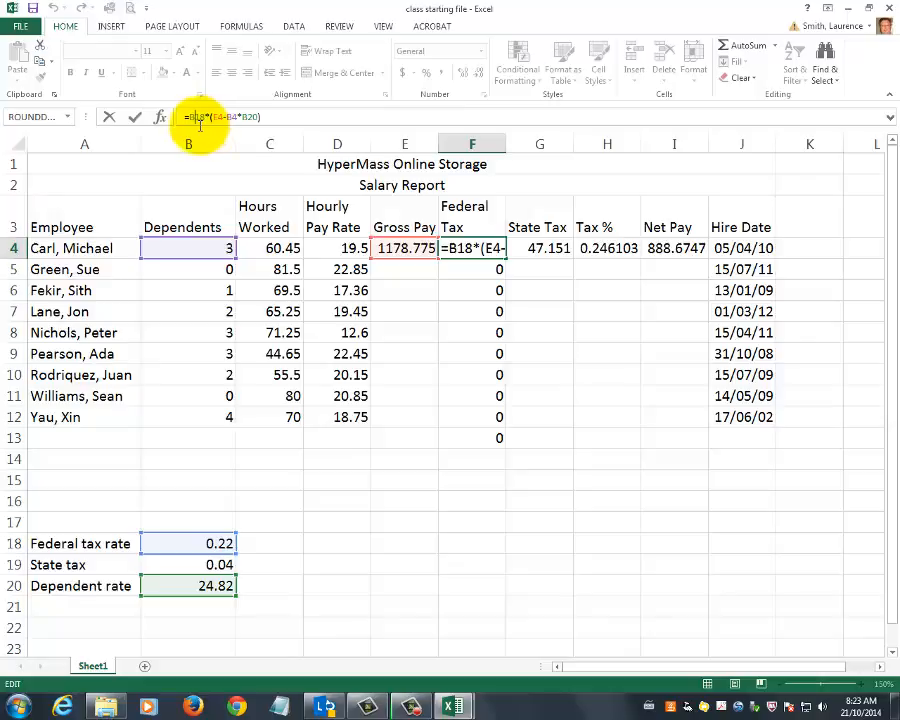
key("F4")
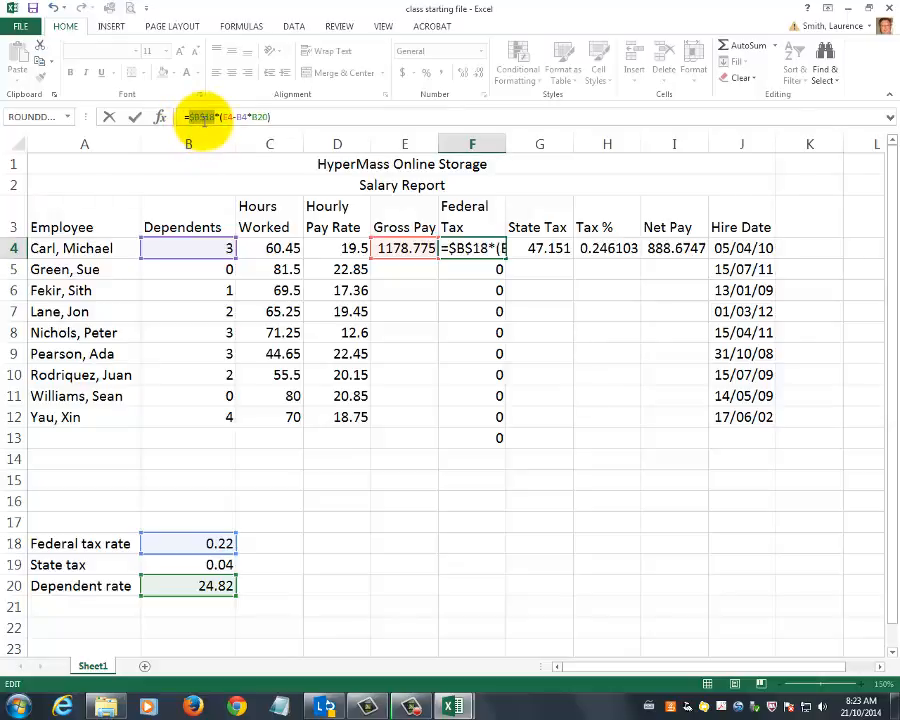
key("F4")
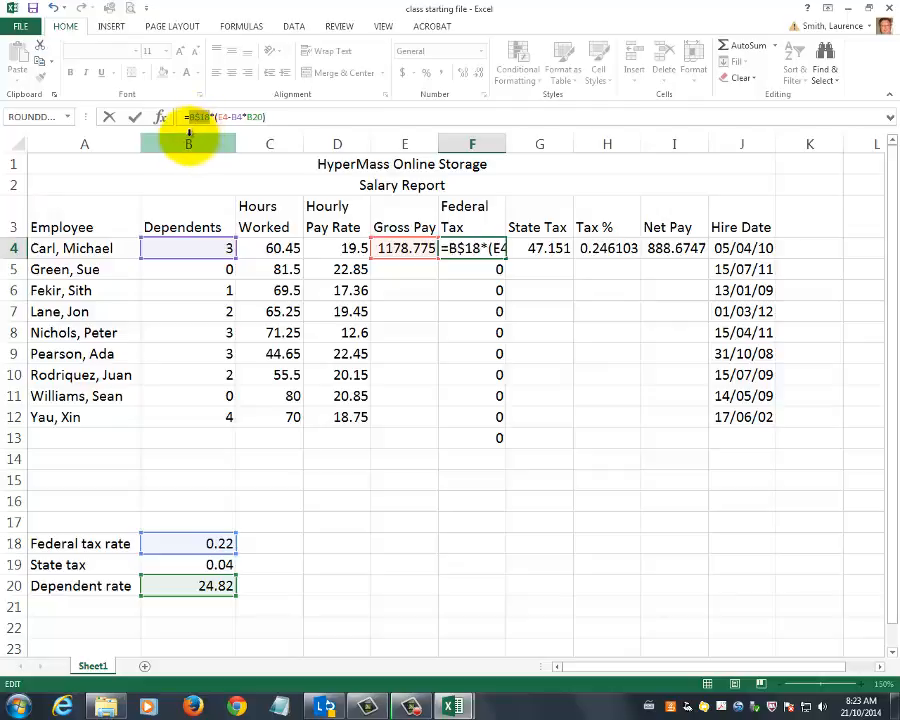
left_click_drag(187, 118, 208, 120)
key("F4")
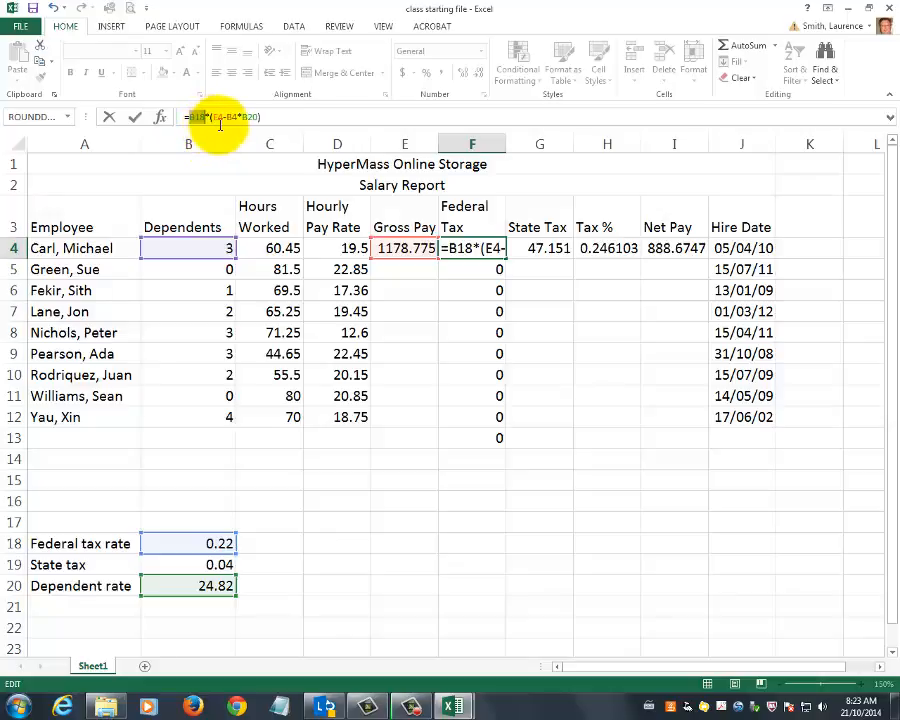
key("F4")
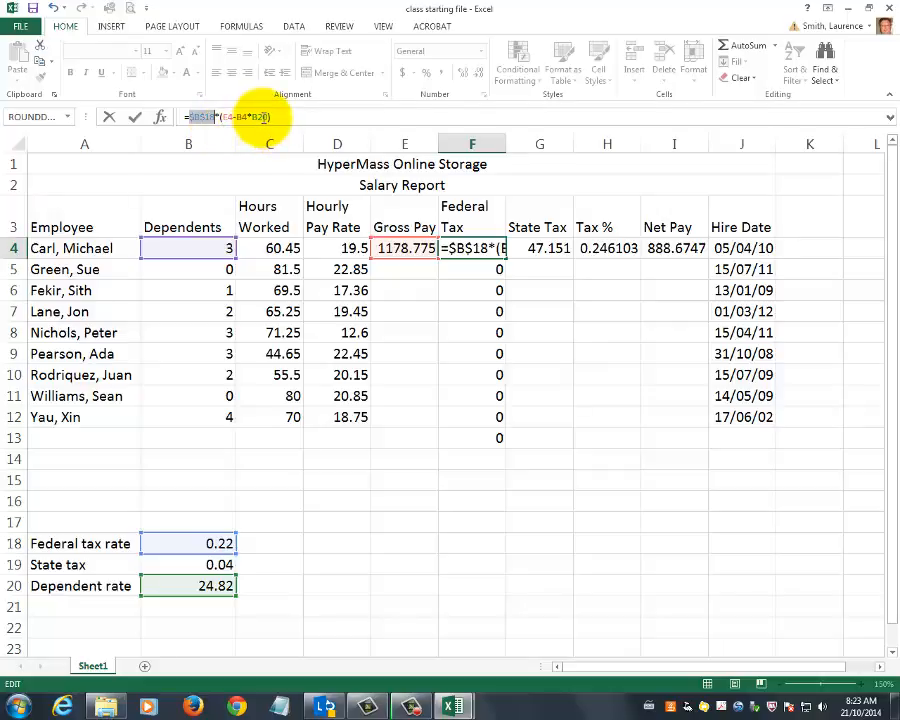
Make the dependent rate reference absolute as $B$20 in the F4 formula and commit the formula
left_click(262, 118)
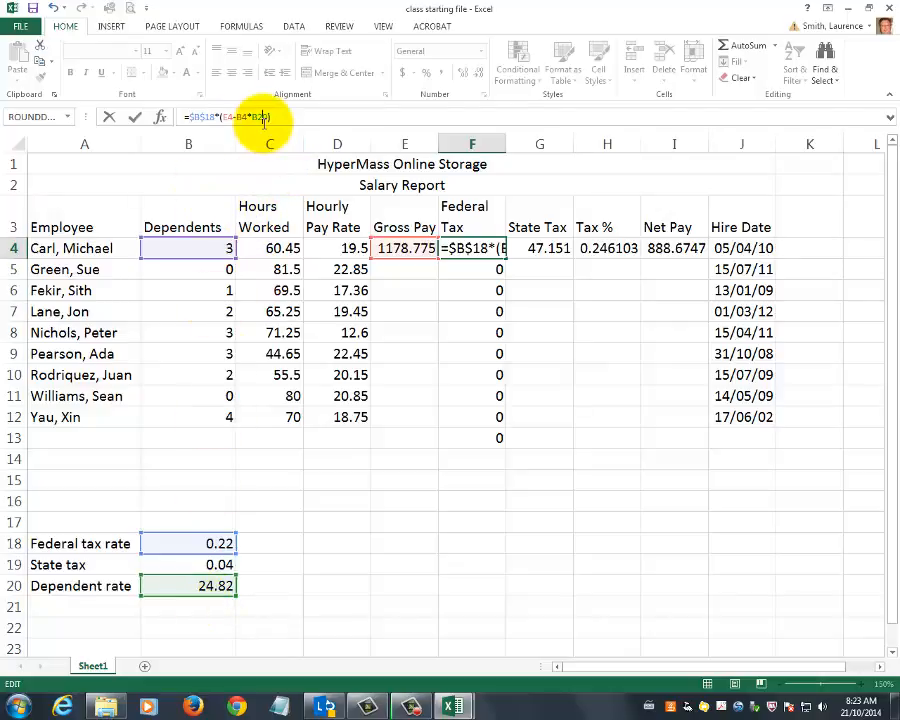
key("F4")
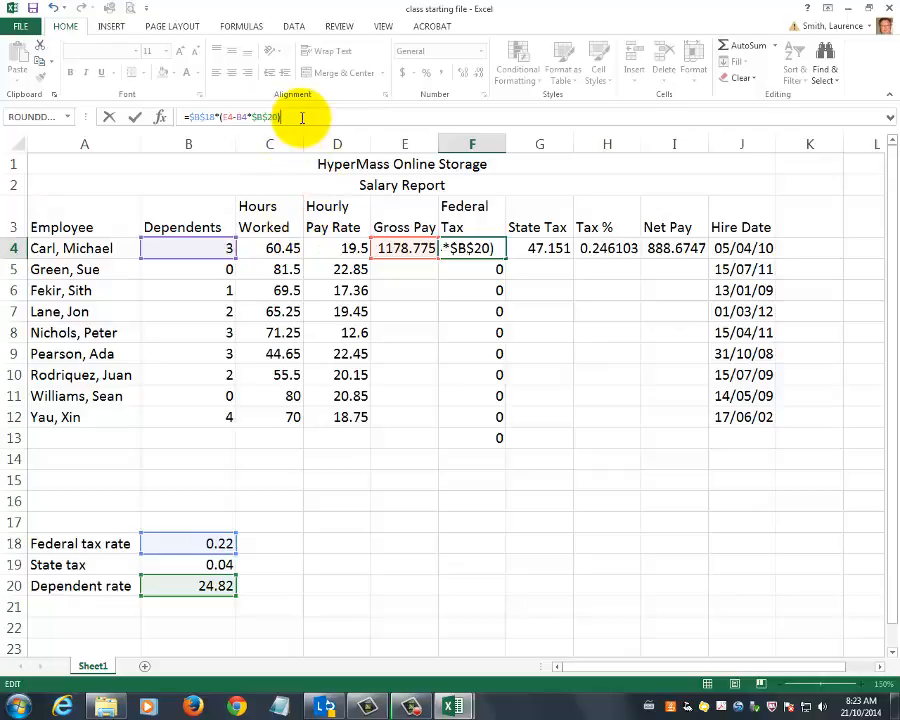
key("Return")
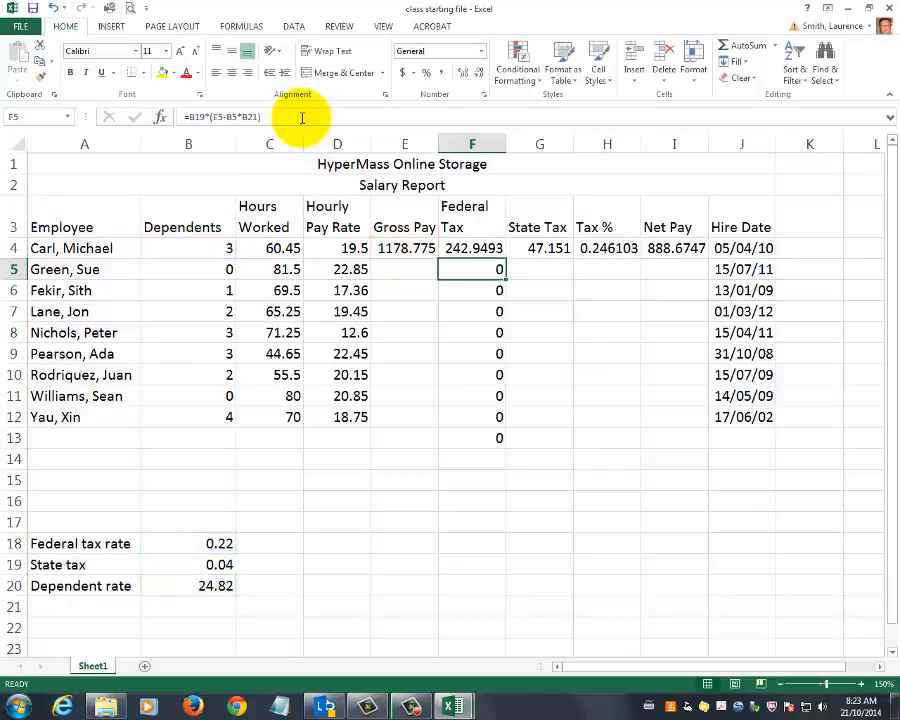
Fill the E4 Gross Pay formula down through E12
left_click(492, 256)
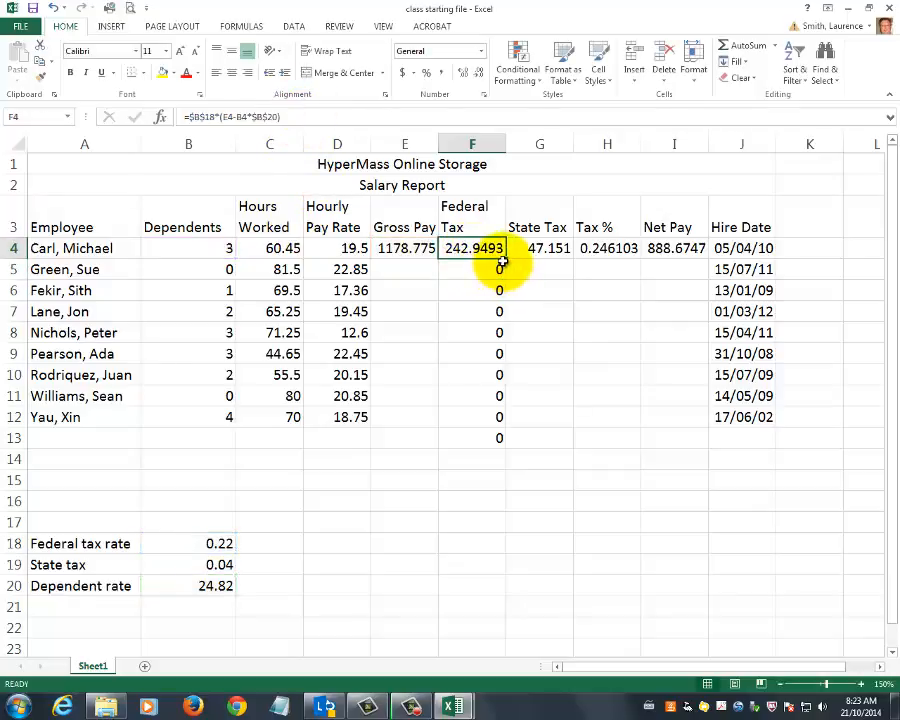
left_click(432, 254)
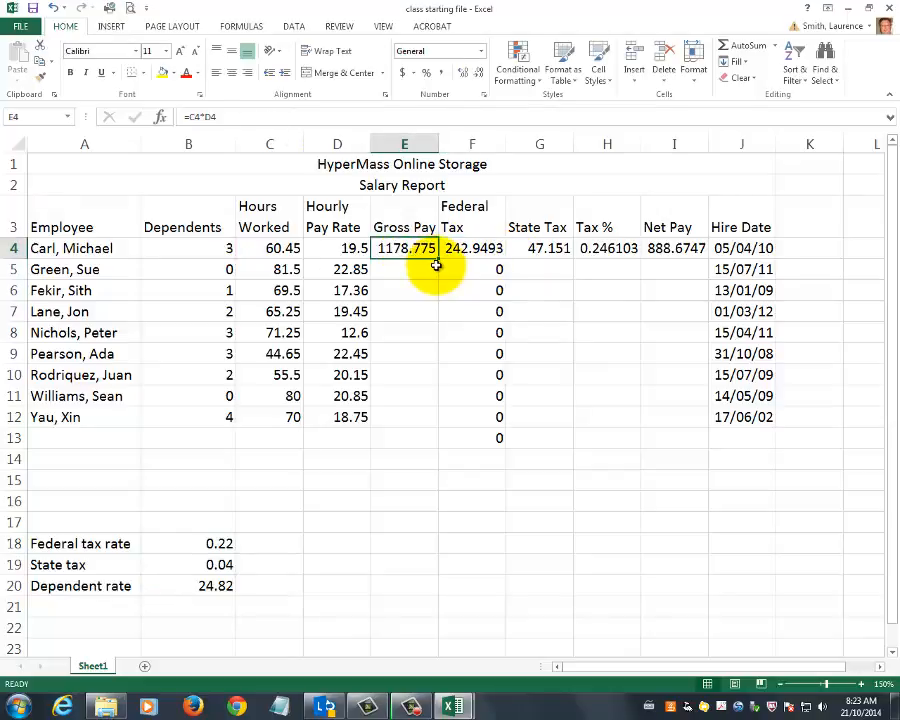
left_click_drag(437, 257, 436, 424)
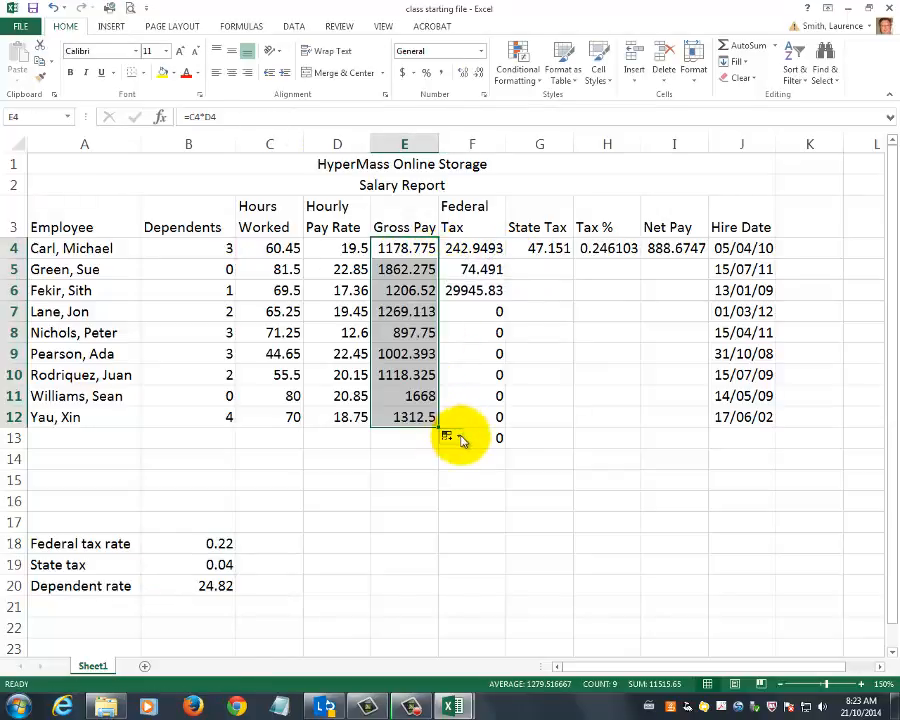
Fill the F4 Federal Tax formula down through F12, clear the extra formula in F13, and check the F5 copy against E5
left_click(494, 272)
left_click(494, 250)
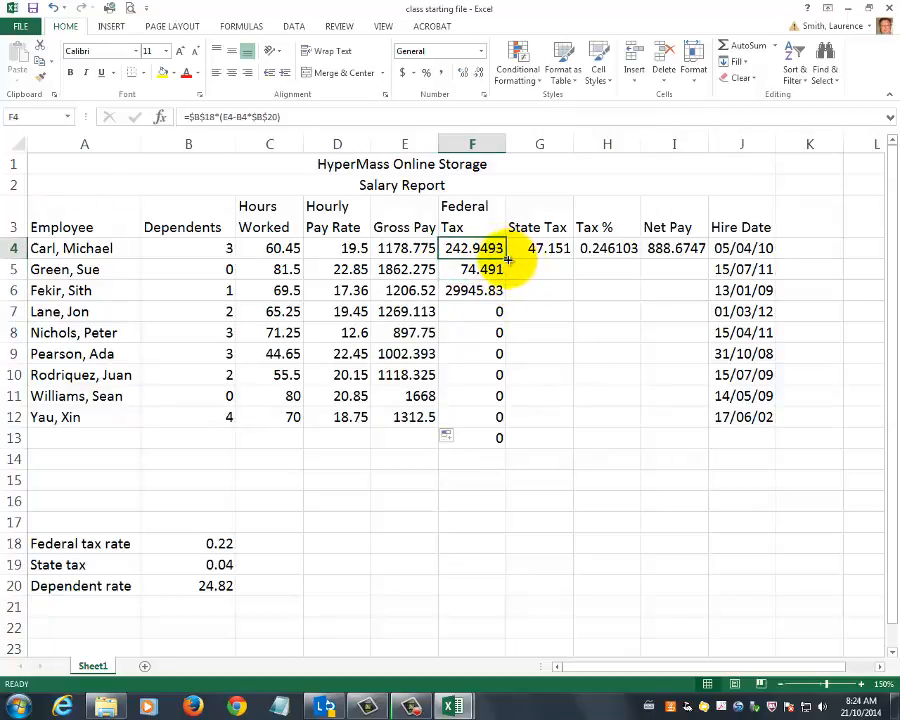
left_click_drag(505, 258, 500, 432)
left_click(500, 446)
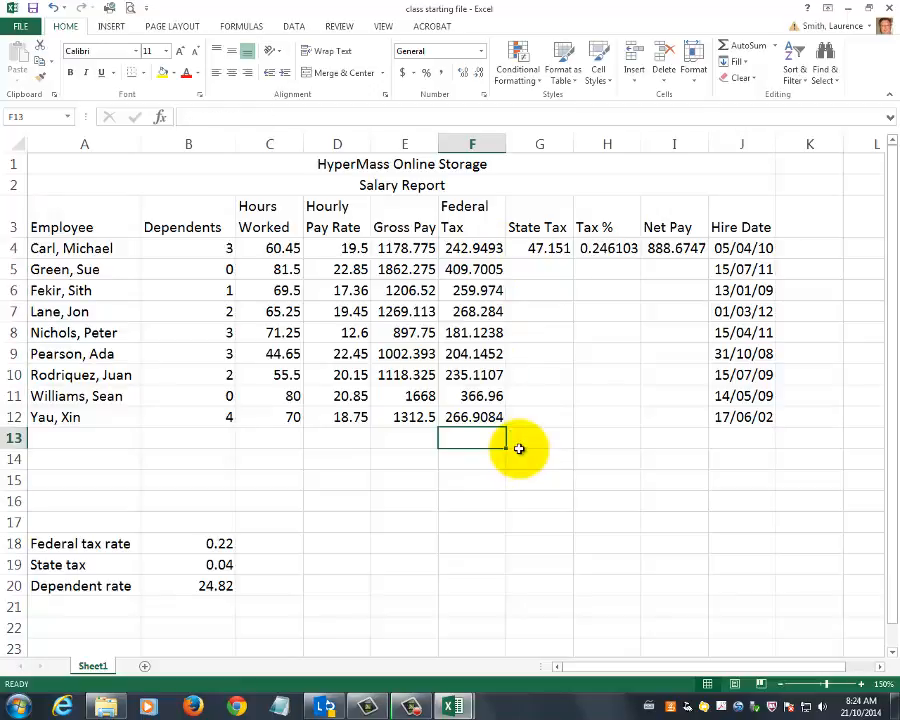
left_click(468, 272)
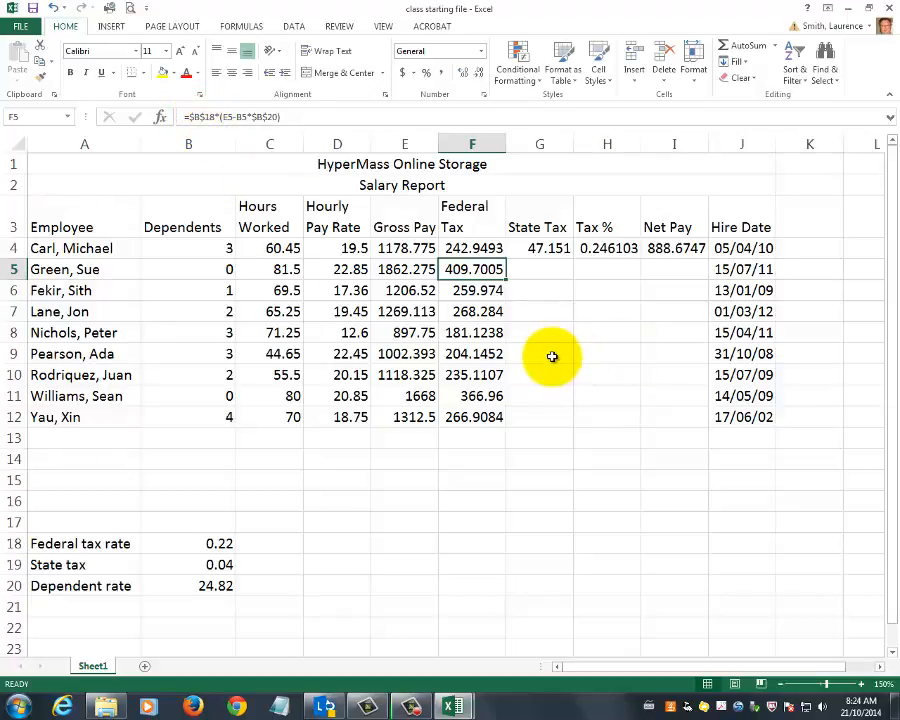
left_click(388, 268)
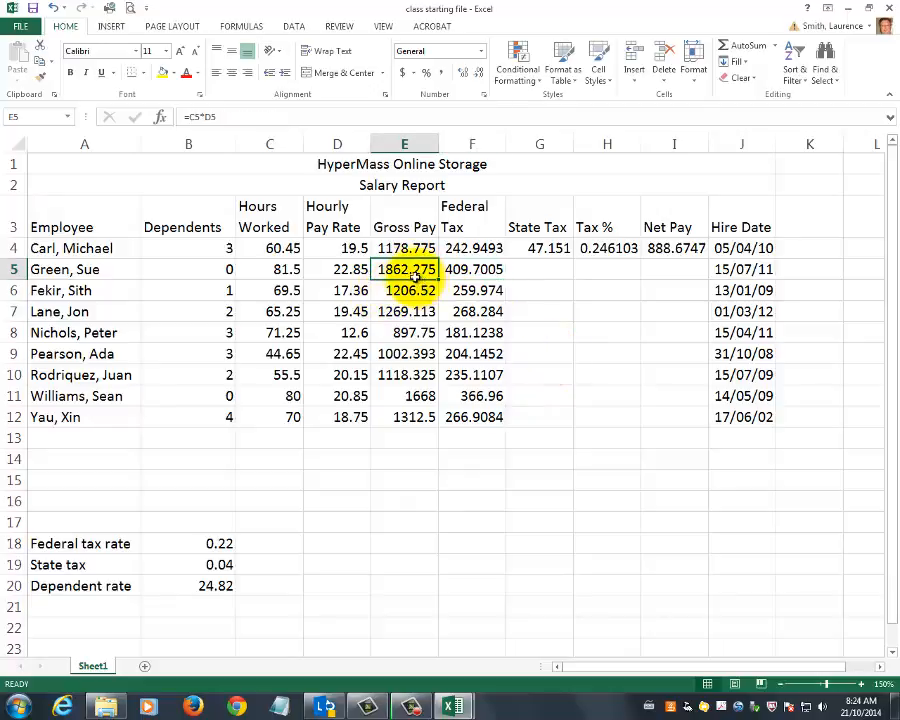
left_click(458, 272)
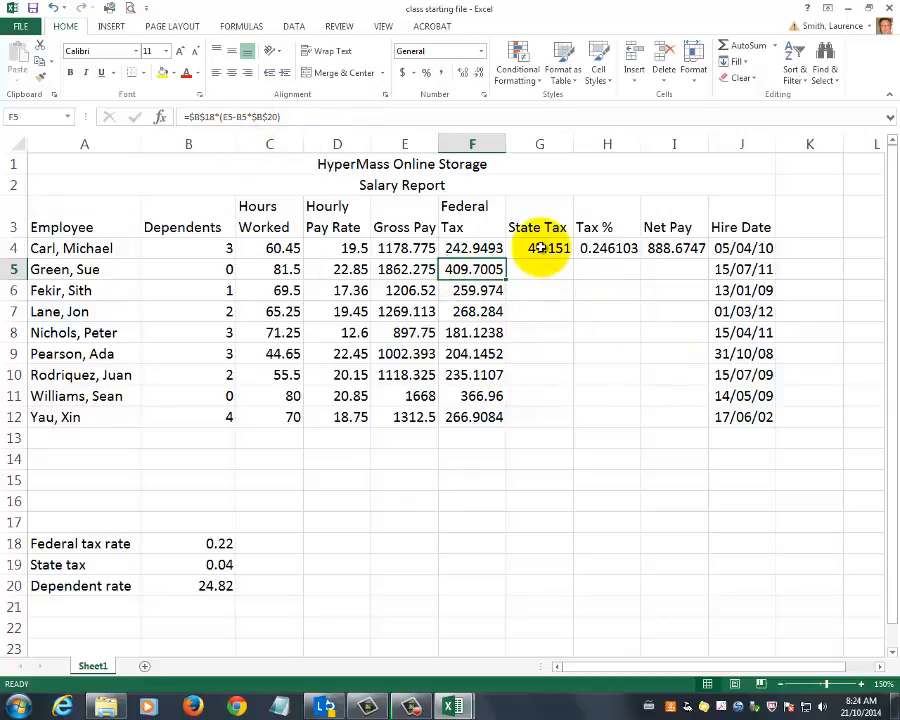
Try to fill the G4 State Tax formula with its relative rate reference down through G12, and undo the fill
left_click(545, 249)
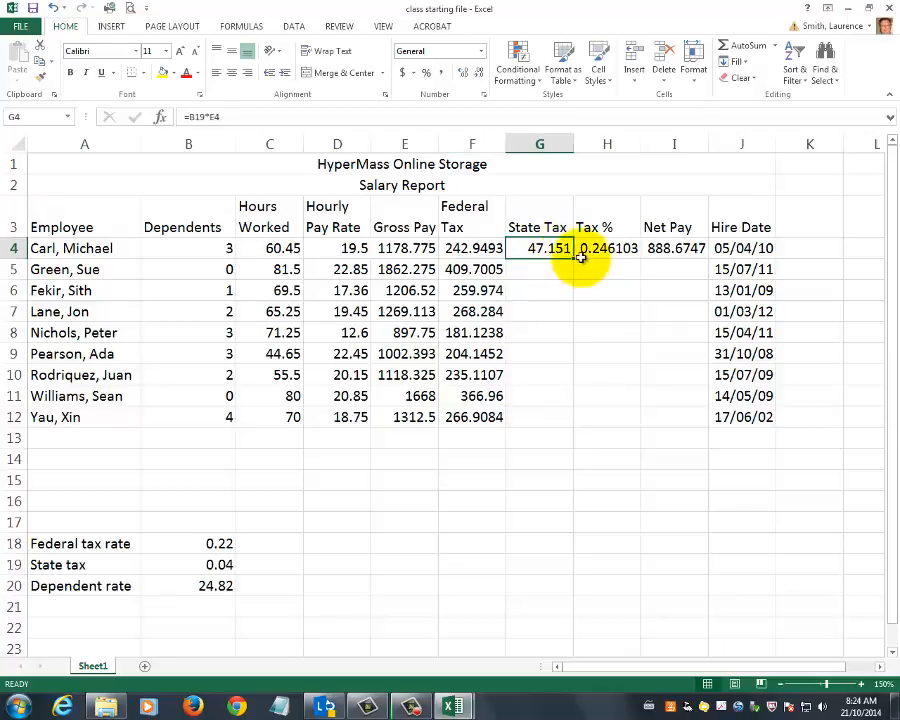
left_click_drag(575, 256, 574, 430)
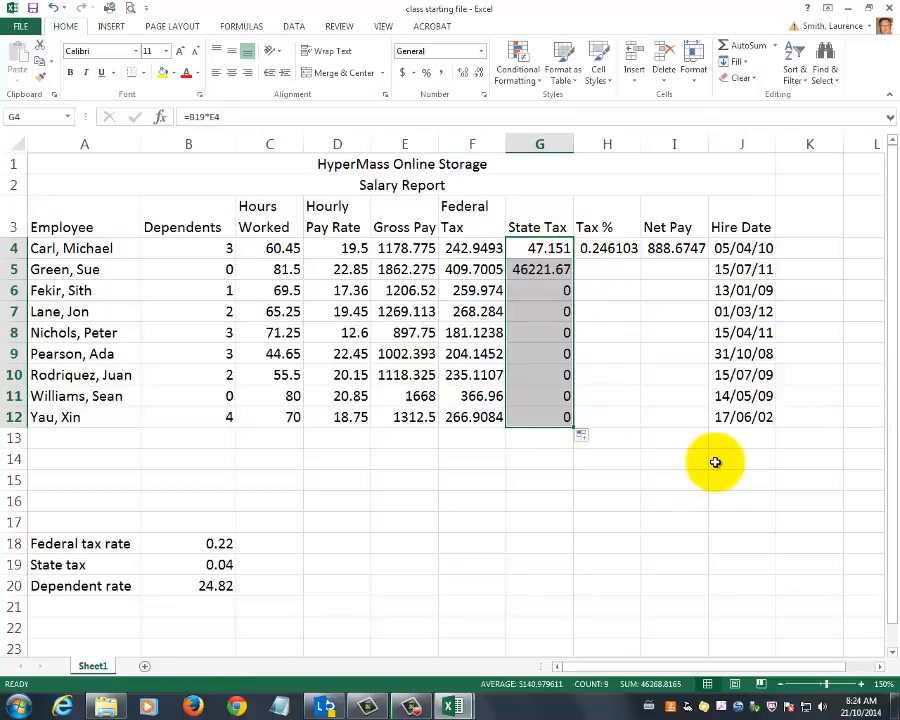
left_click(52, 8)
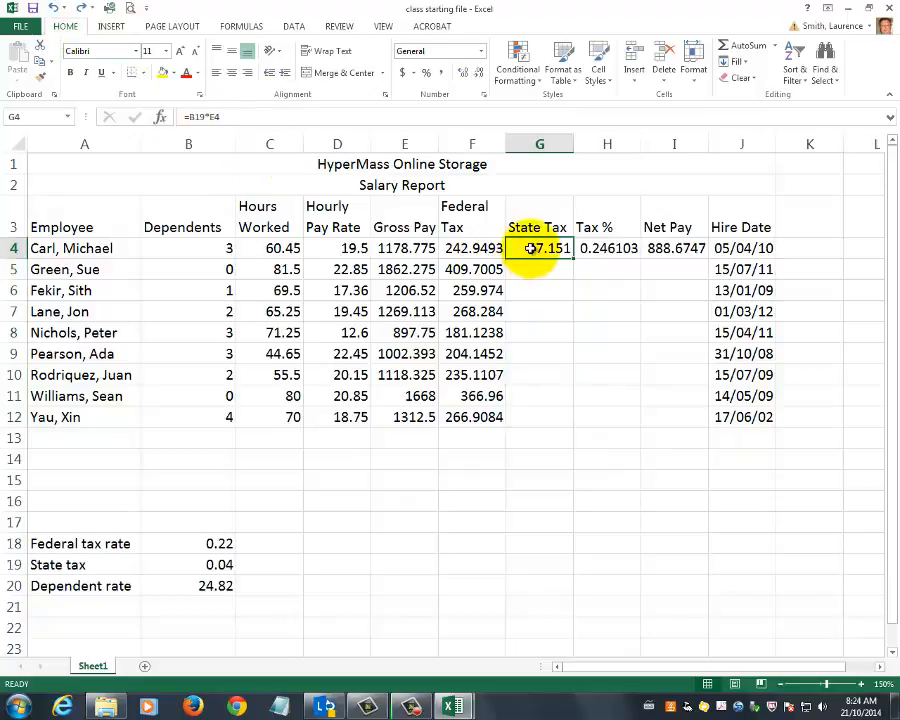
Make the state tax rate reference absolute as $B$19 in the G4 formula, and fill it down through G12
left_click(207, 565)
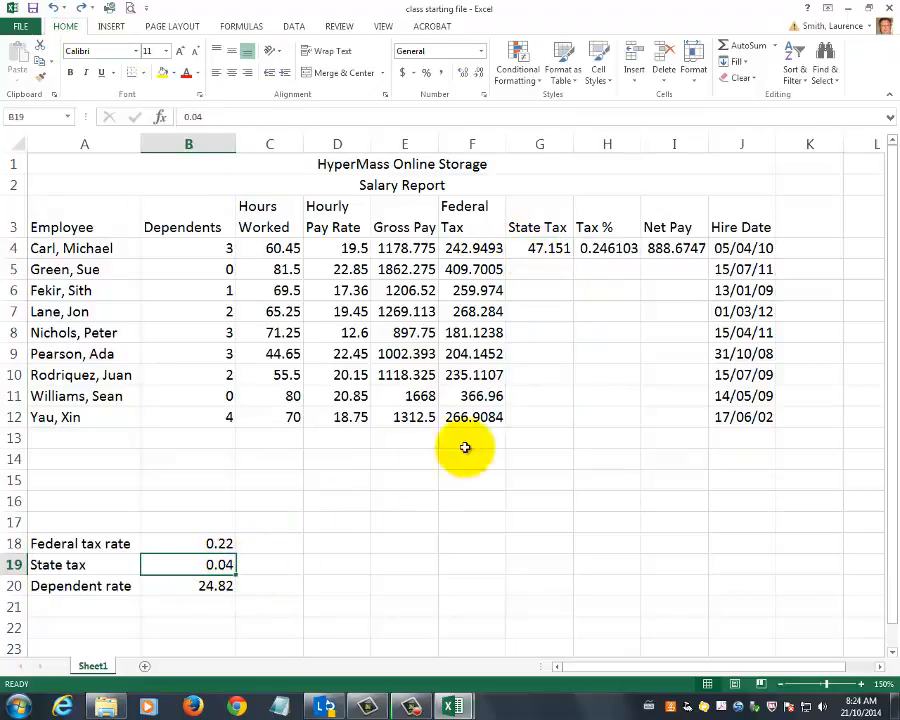
left_click(560, 248)
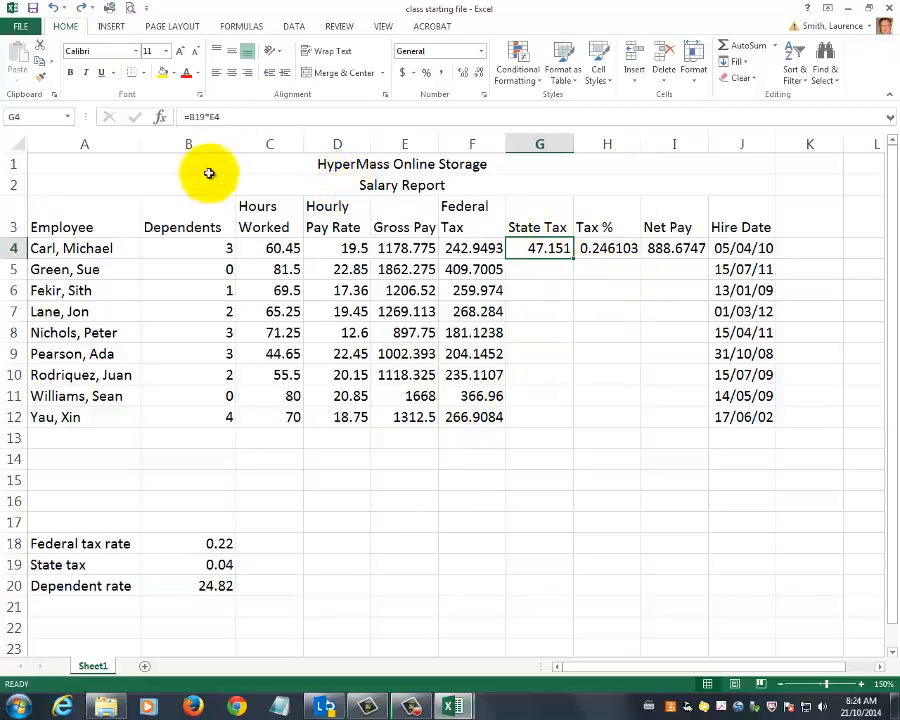
left_click(206, 117)
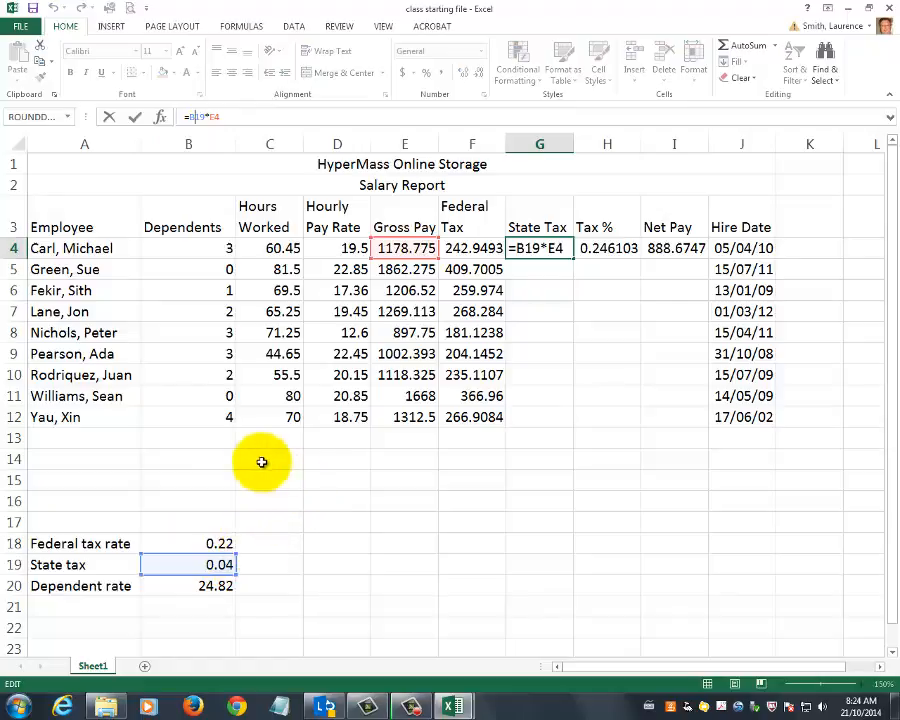
key("F4")
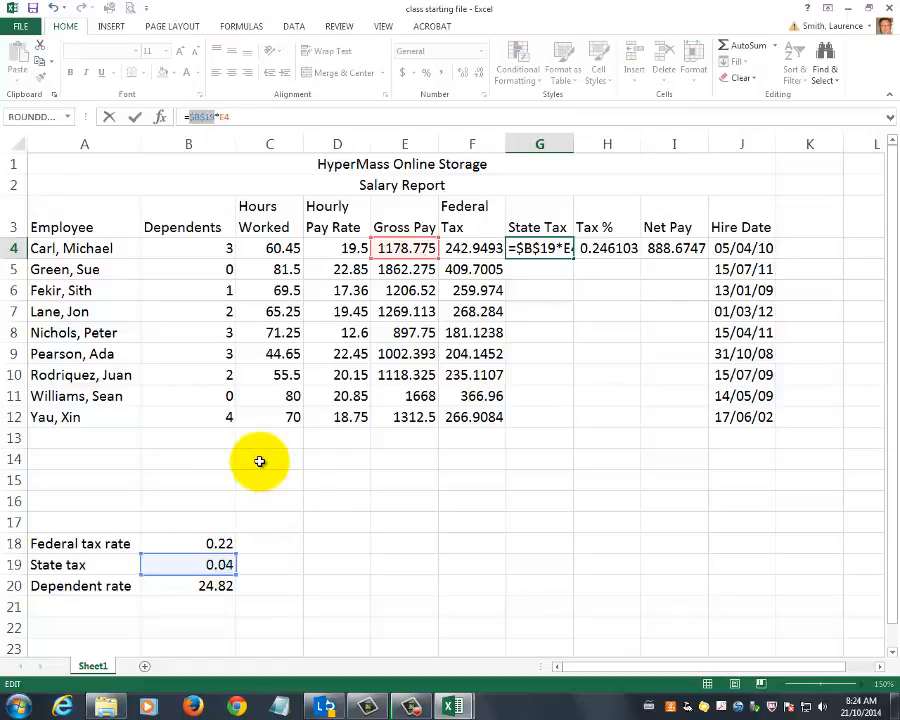
key("Return")
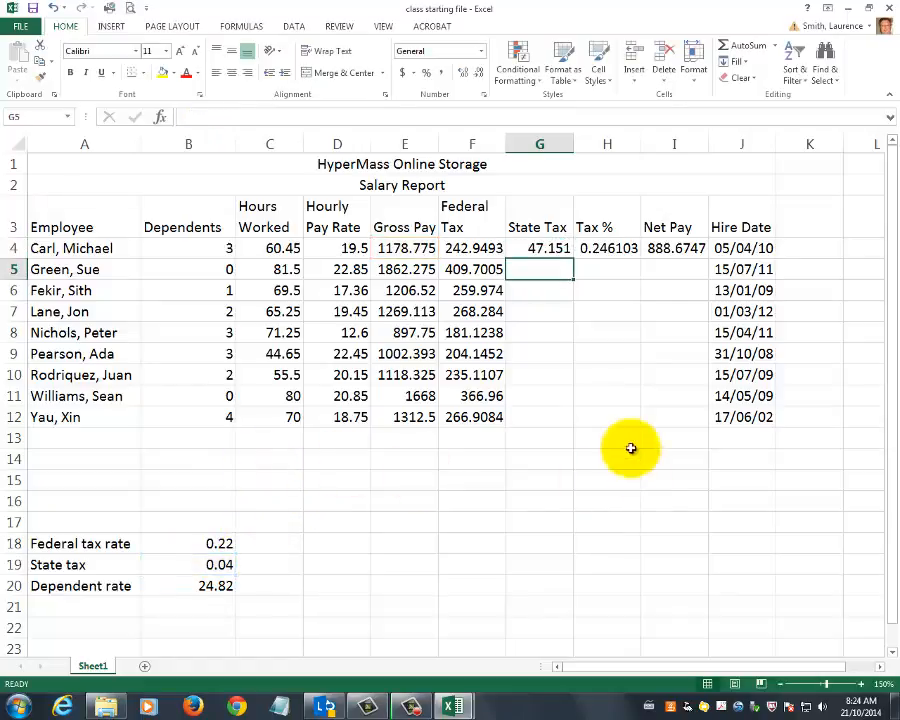
left_click(540, 246)
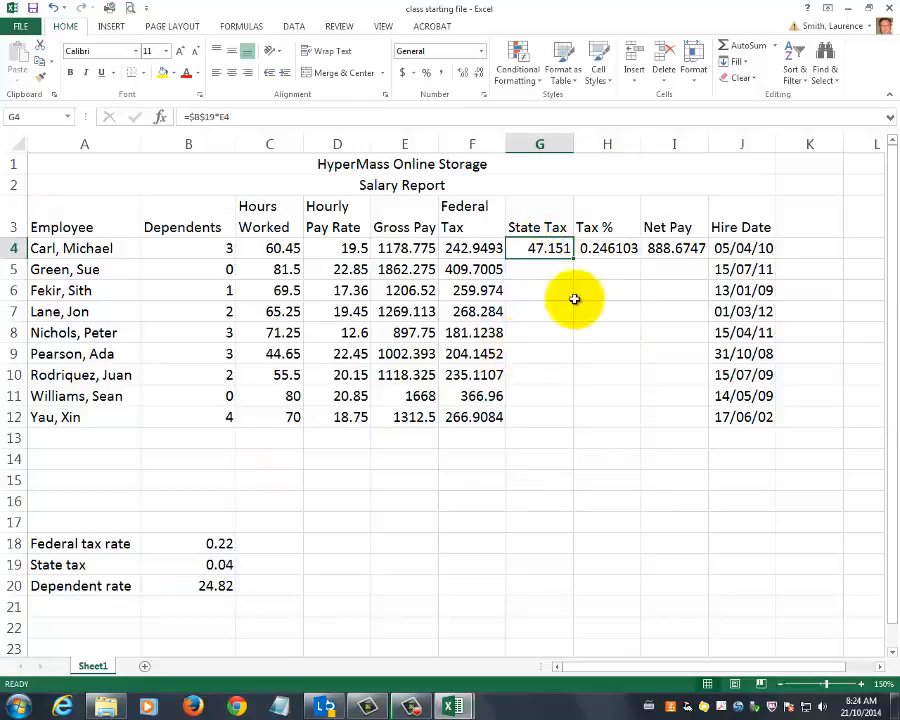
left_click_drag(573, 259, 572, 428)
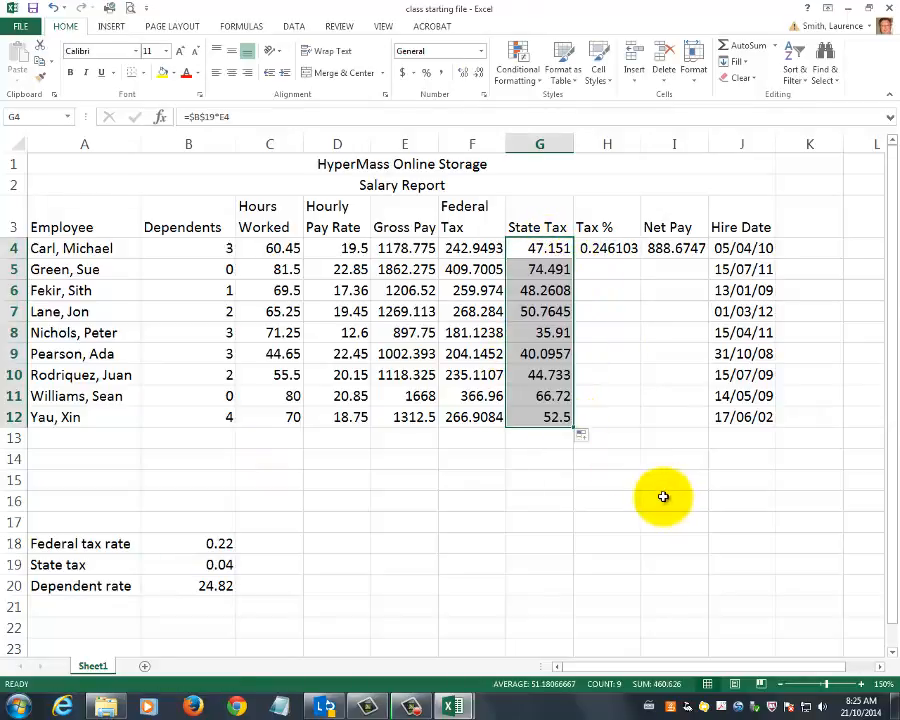
Fill the Tax % and Net Pay formulas in H4:I4 down through row 12
left_click(608, 252)
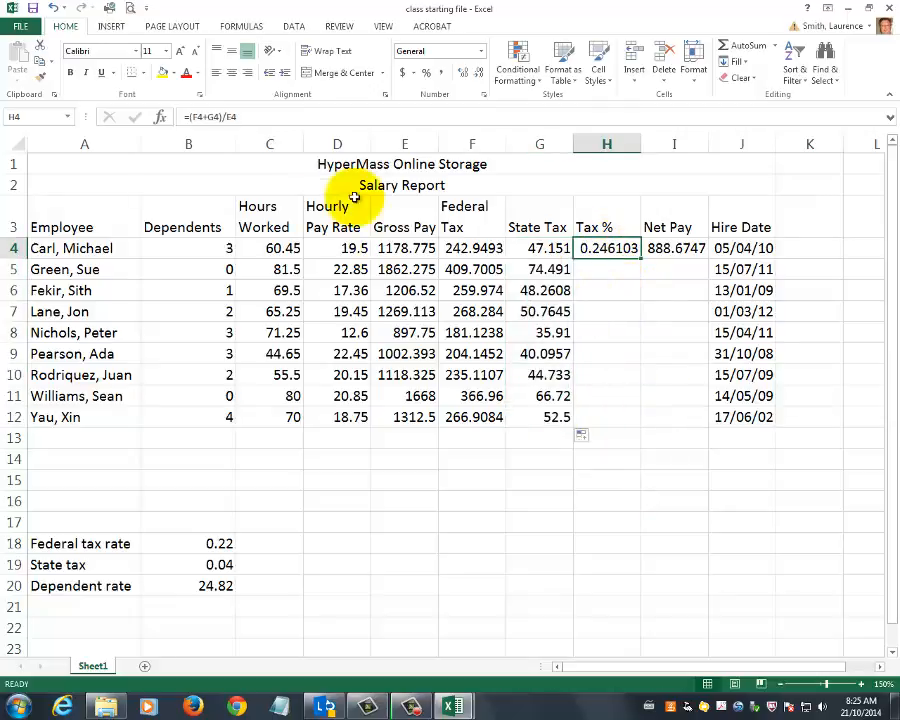
left_click(672, 249)
left_click_drag(595, 252, 706, 425)
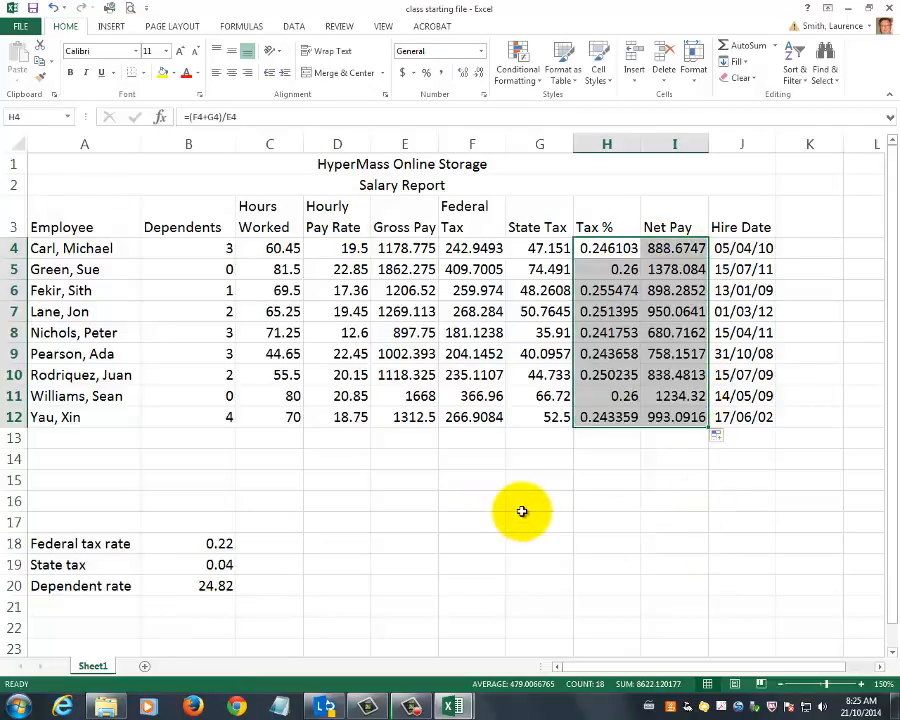
Enter the label Totals in A13, and switch to the HyperMass Online Storage Salary Report_completed workbook for reference
left_click(70, 438)
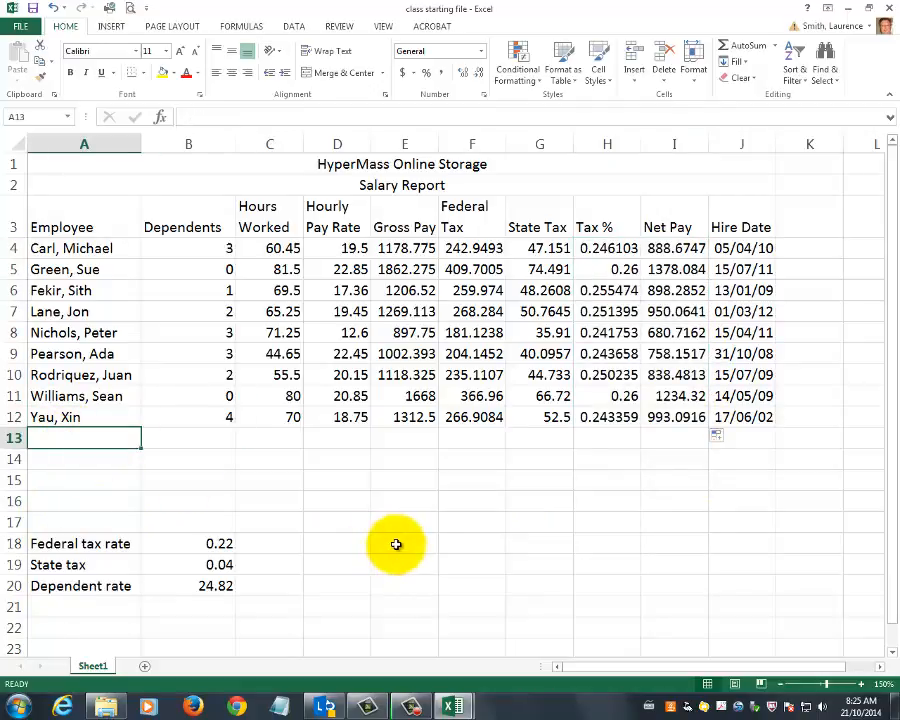
type("Totals")
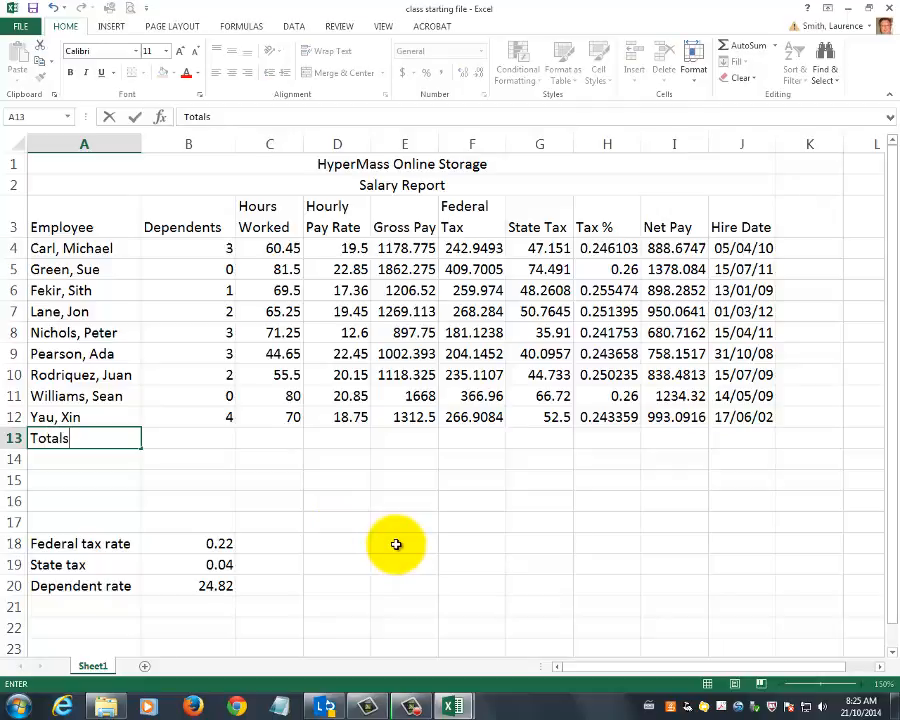
key("Return")
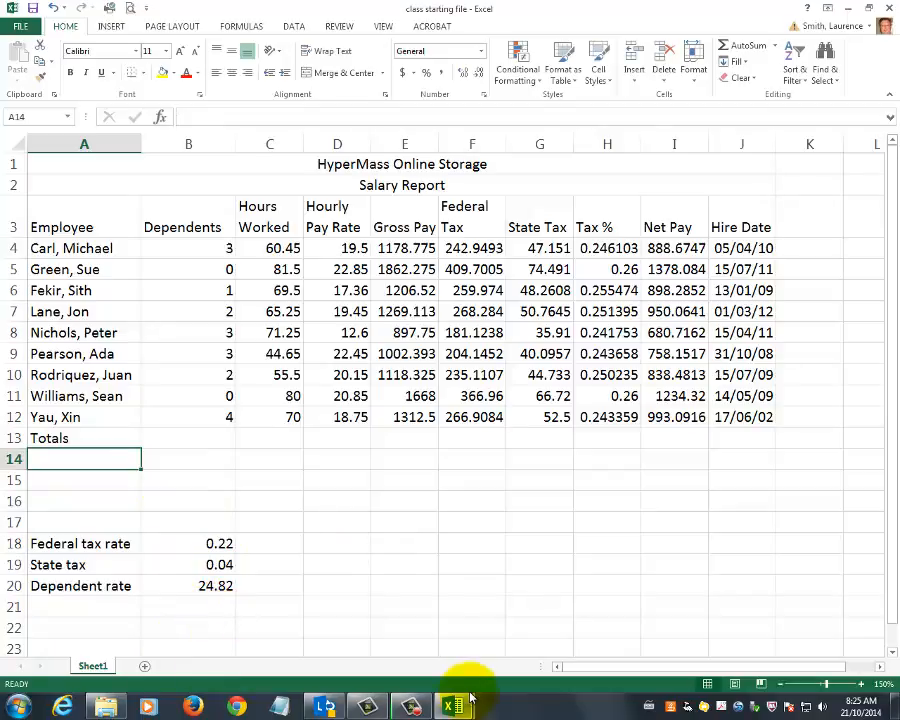
mouse_move(455, 705)
left_click(508, 648)
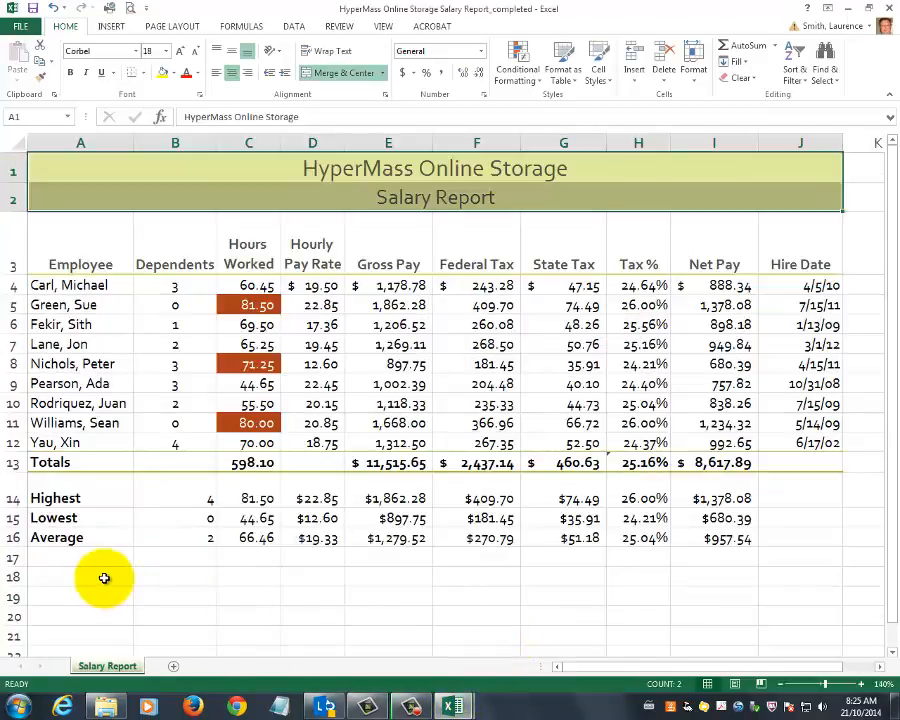
Copy the labels Highest, Lowest and Average from A14:A16 of the completed workbook into A14:A16 of the class starting file workbook
left_click_drag(64, 498, 66, 536)
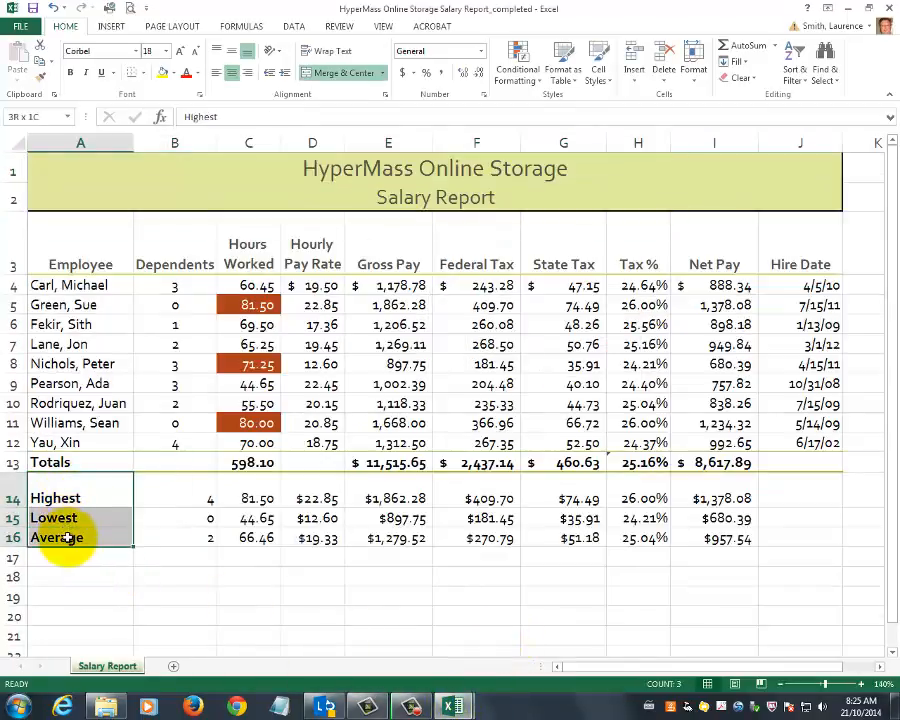
key("ctrl+c")
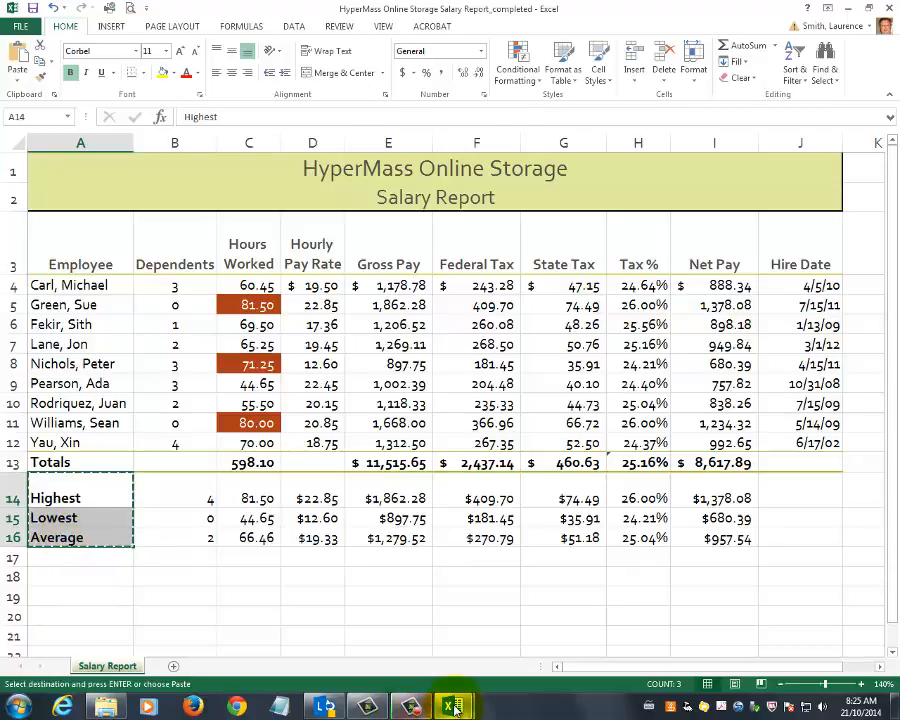
mouse_move(460, 695)
left_click(374, 680)
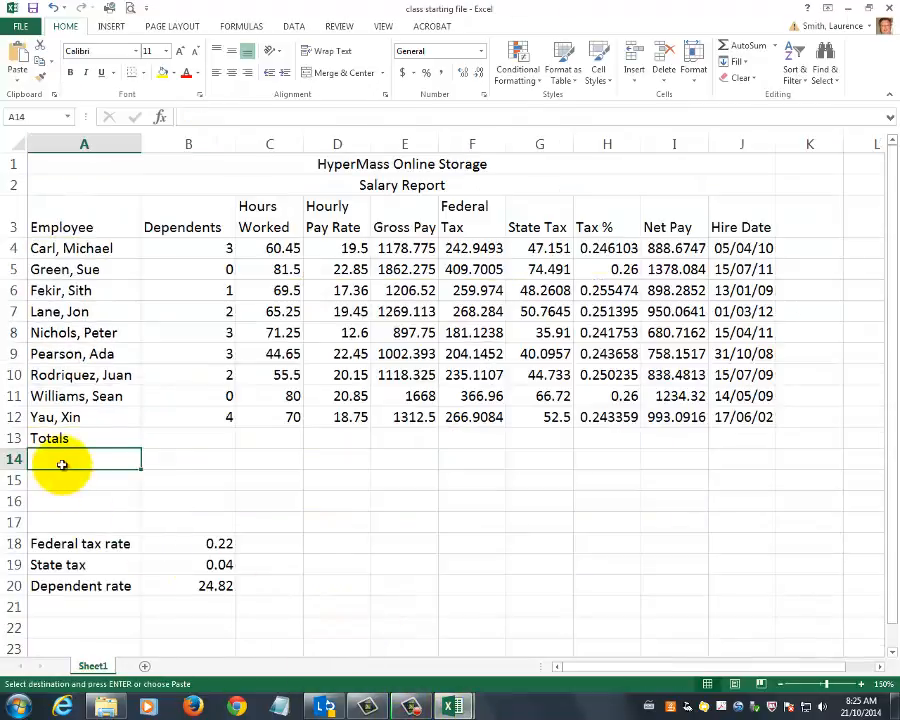
key("ctrl+v")
left_click(376, 543)
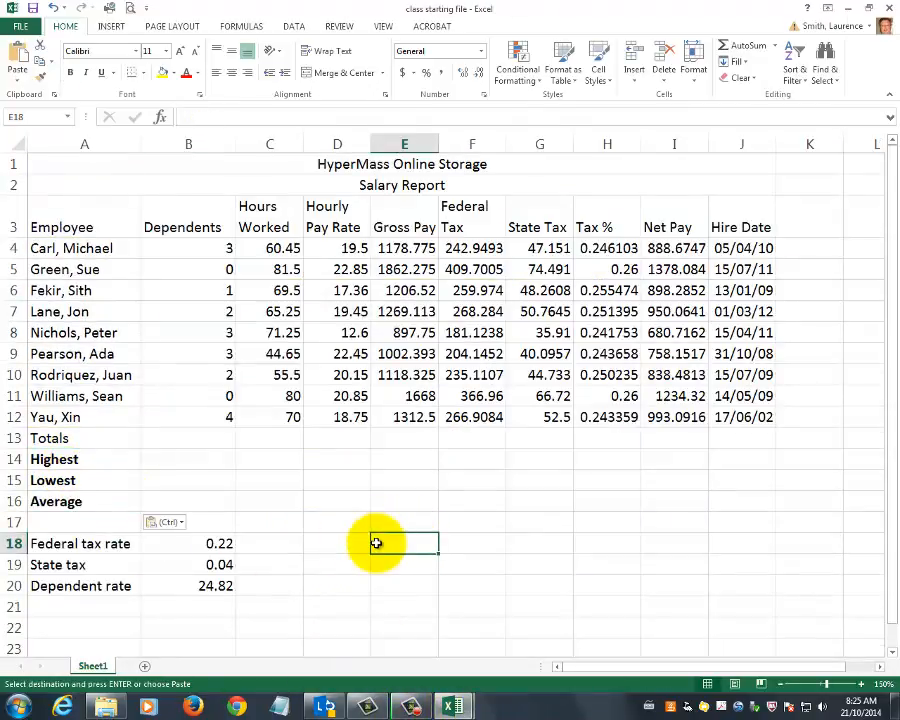
Remove the bold formatting from the Highest, Lowest and Average labels in A14:A16, and select the Totals cell B13
left_click_drag(74, 458, 66, 503)
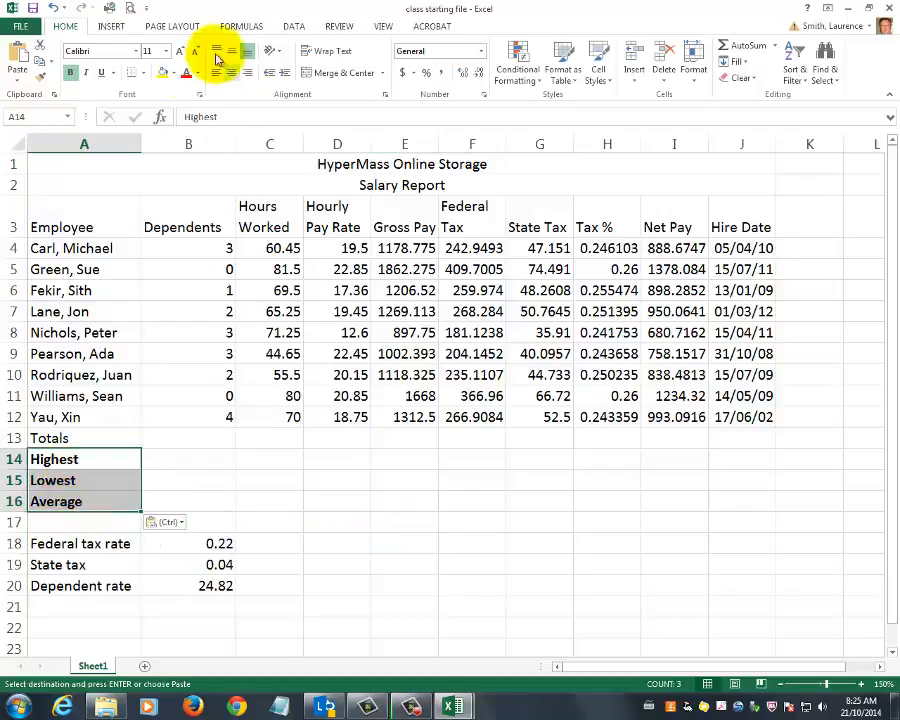
left_click(70, 72)
left_click(337, 564)
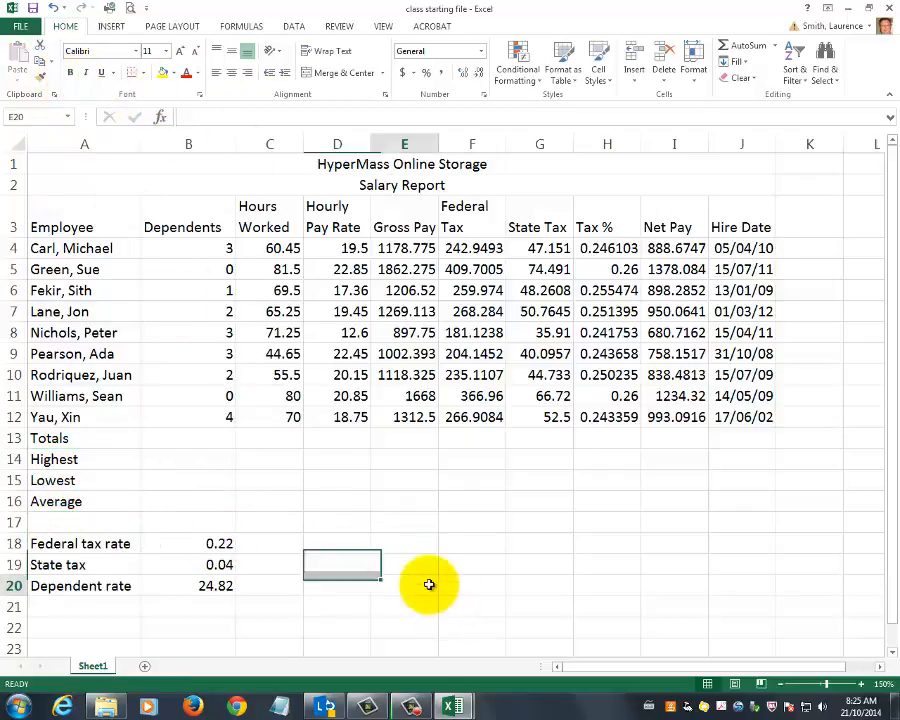
left_click(428, 585)
left_click(199, 438)
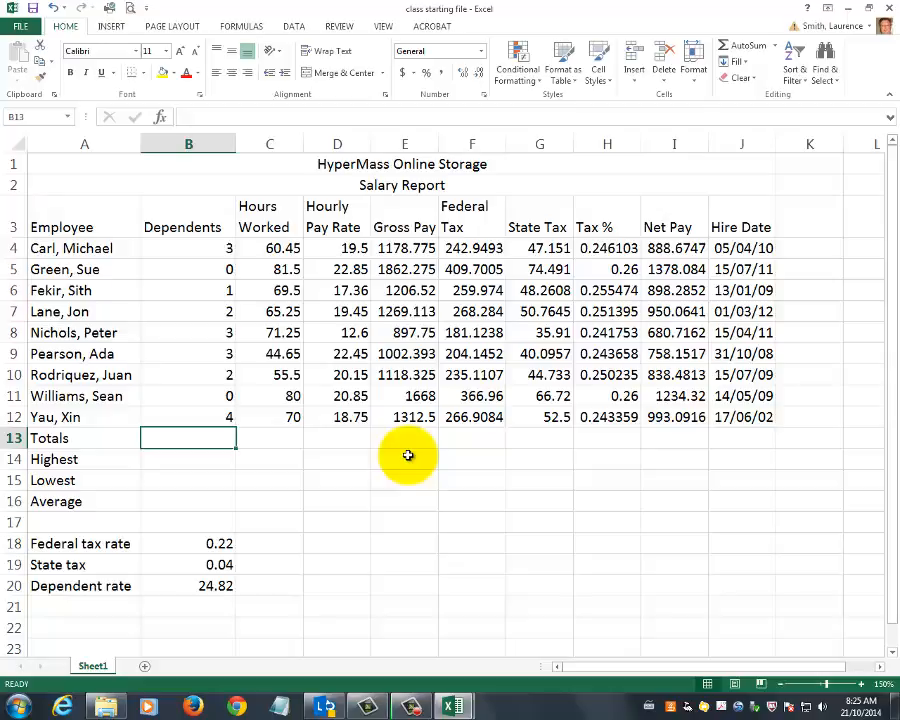
type("=")
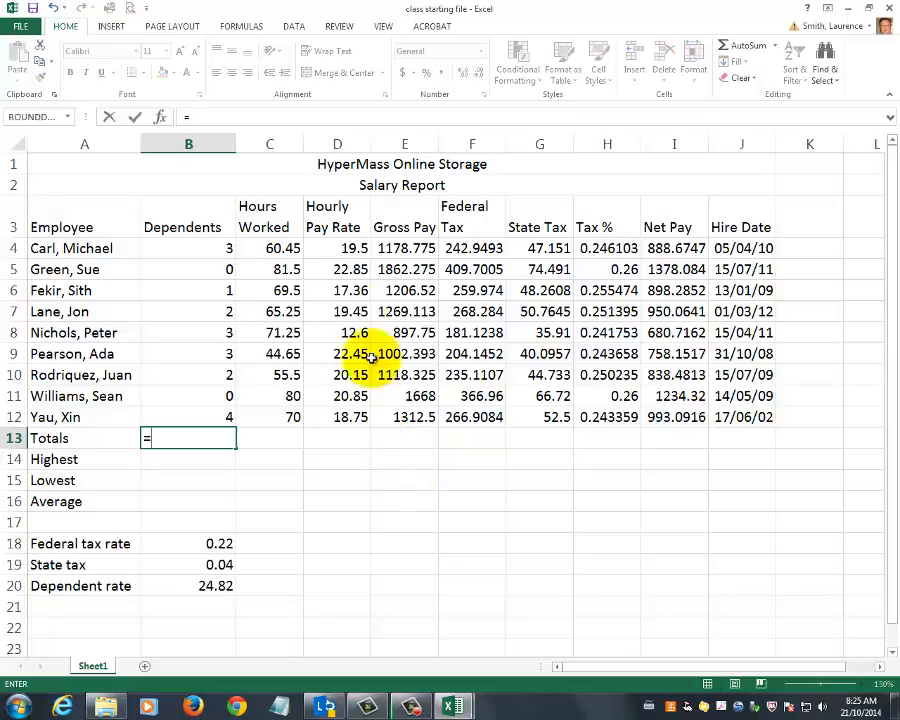
left_click(226, 248)
type("+")
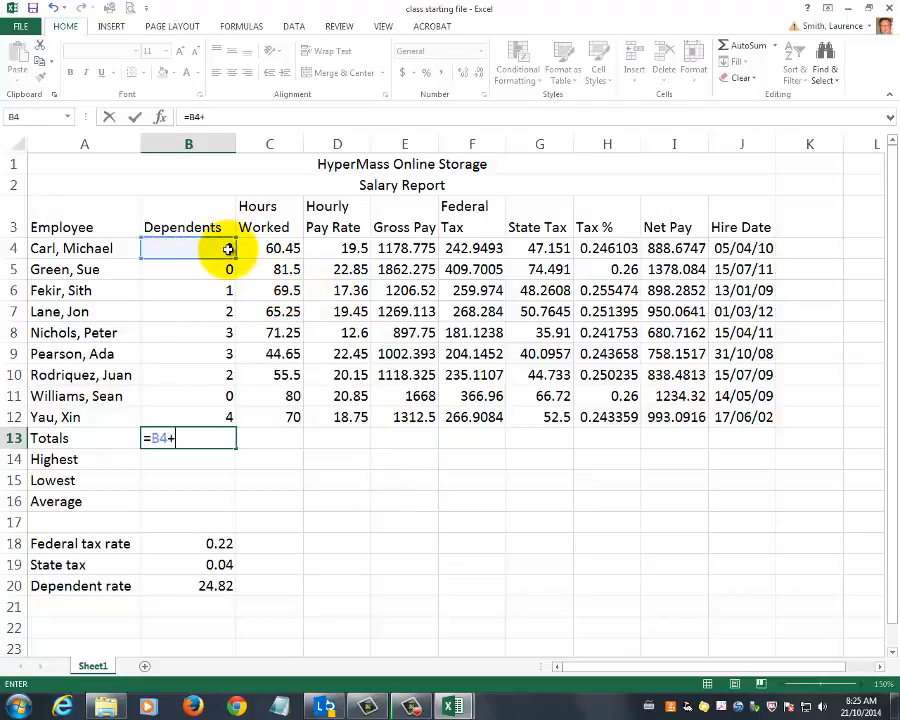
left_click(210, 271)
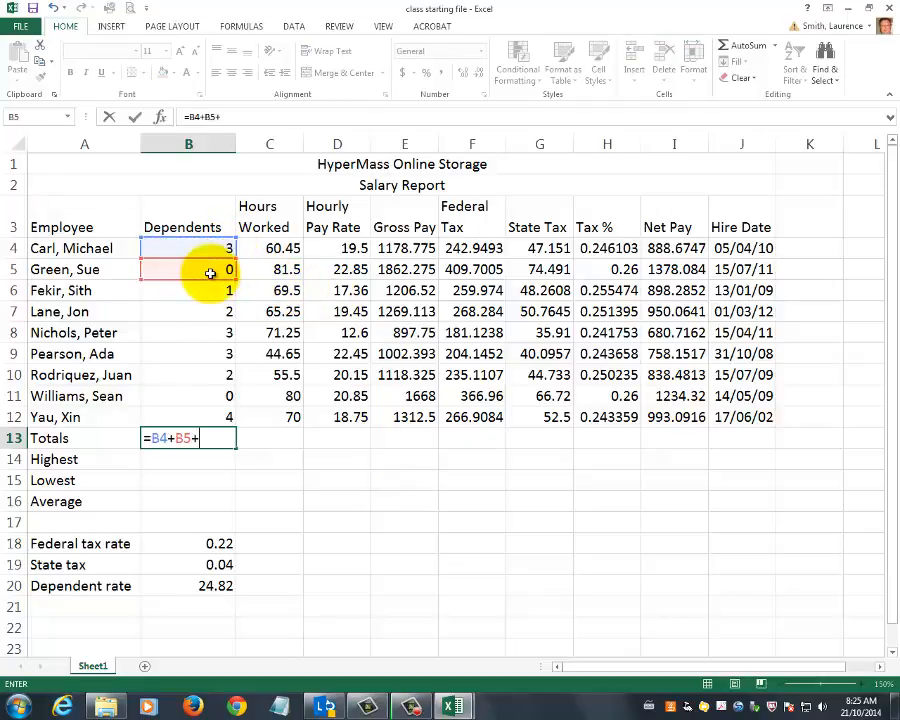
type("+")
left_click(218, 295)
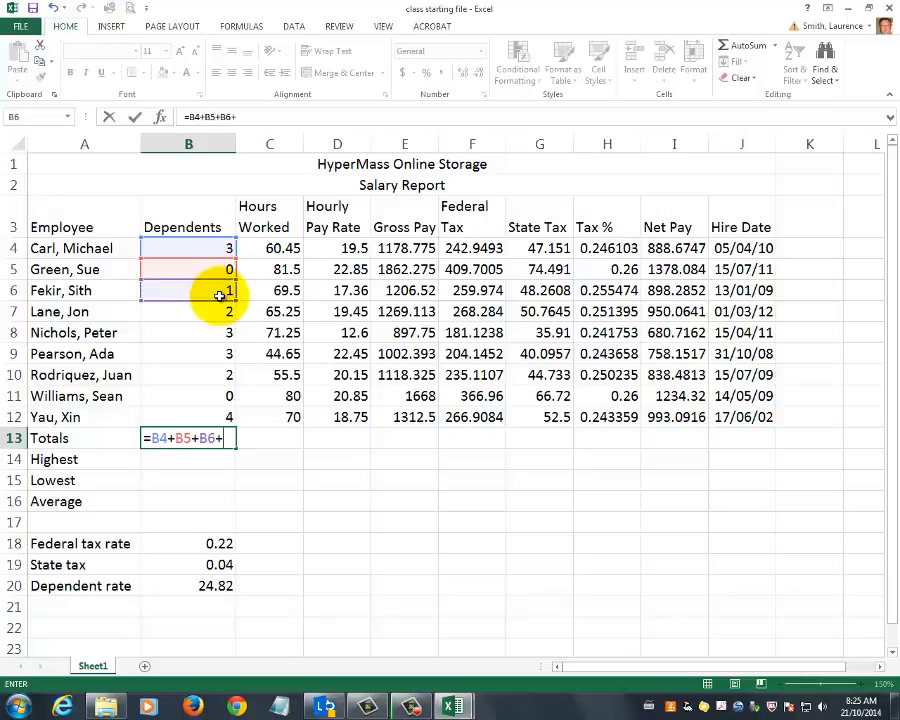
key("Escape")
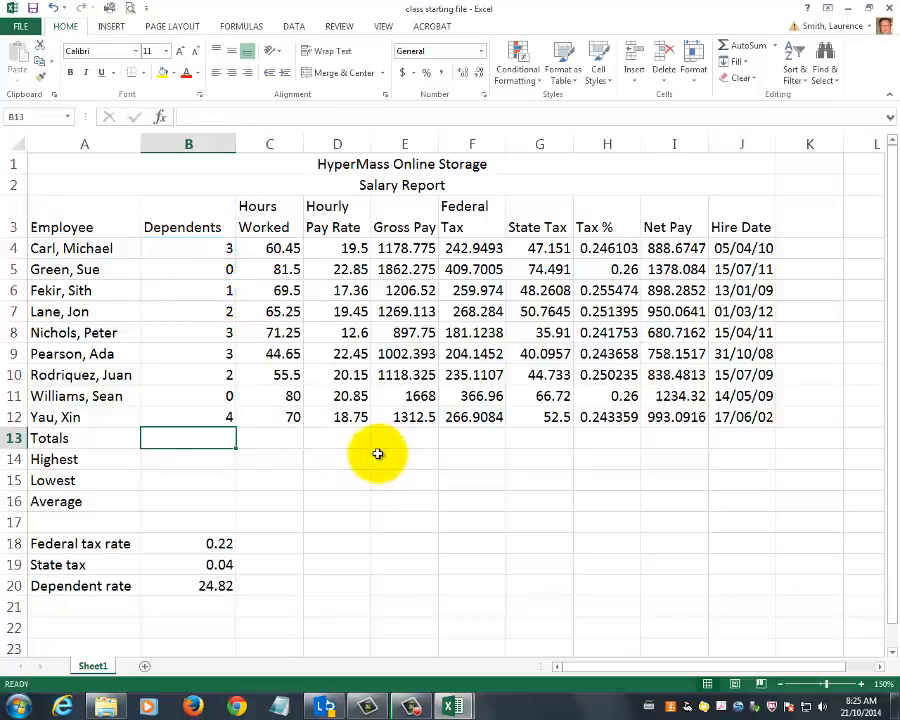
Total the Dependents with AutoSum over B4:B12 in B13 and fill the formula across the Totals row through I13
left_click(742, 47)
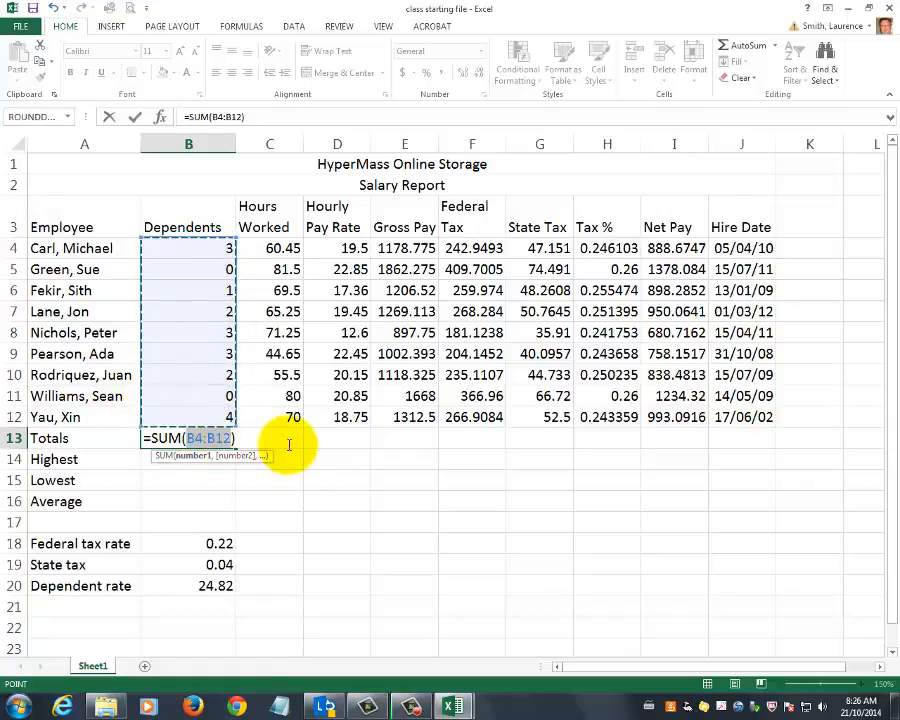
key("Return")
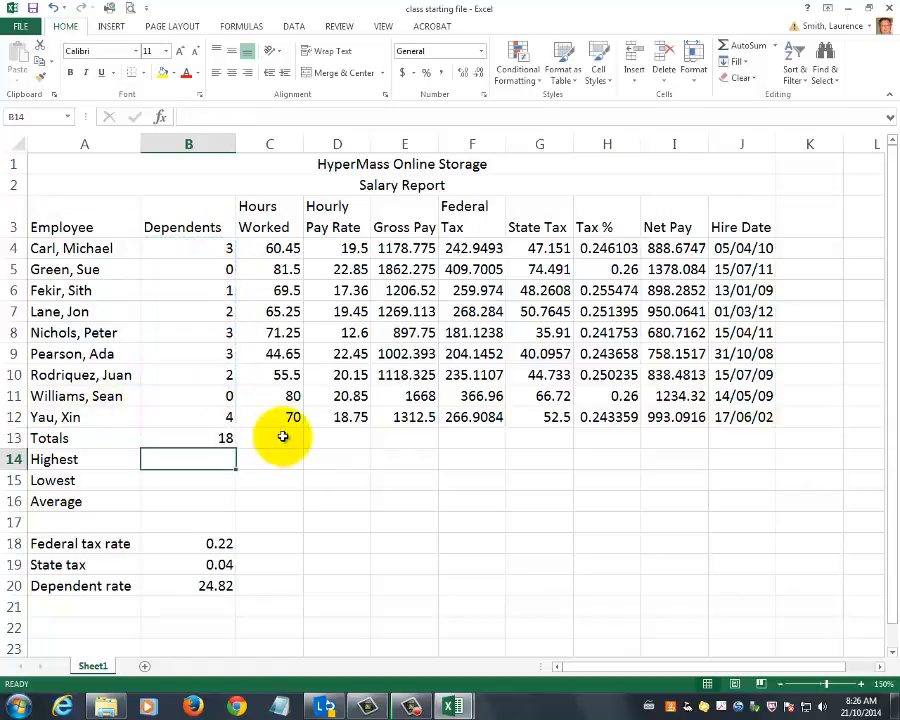
left_click(220, 440)
left_click_drag(235, 450, 690, 452)
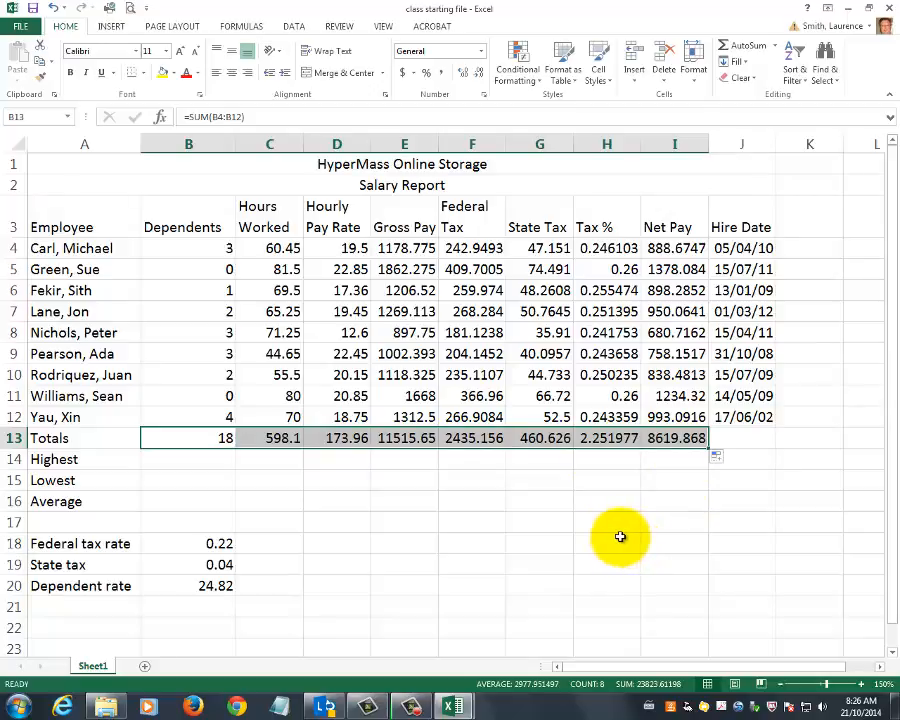
Examine the formulas in the Totals row and compare the Tax % total with the Tax % formula in H12
left_click(197, 438)
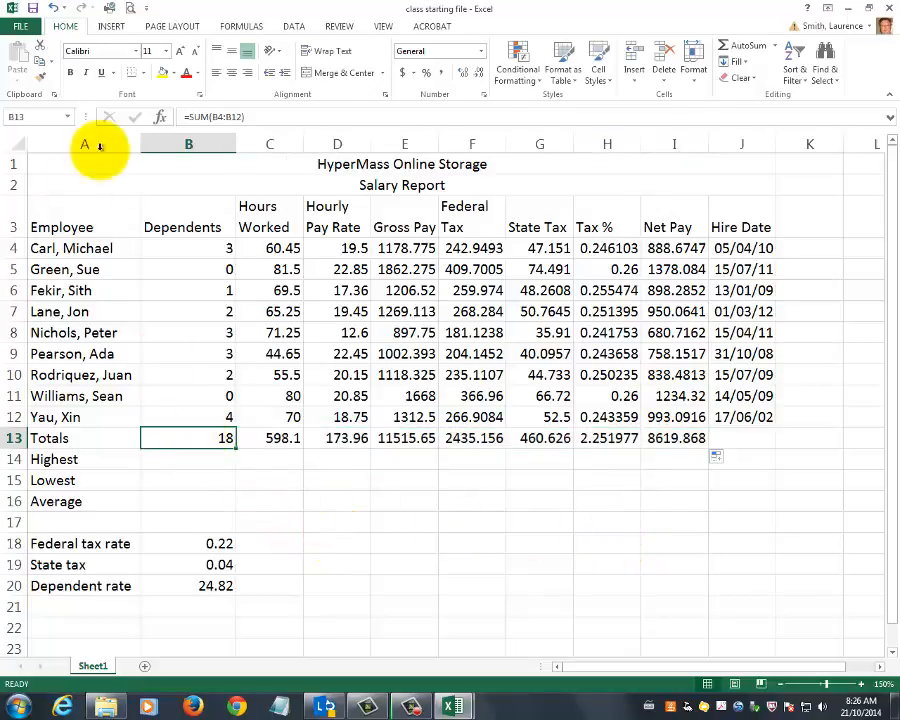
left_click(262, 440)
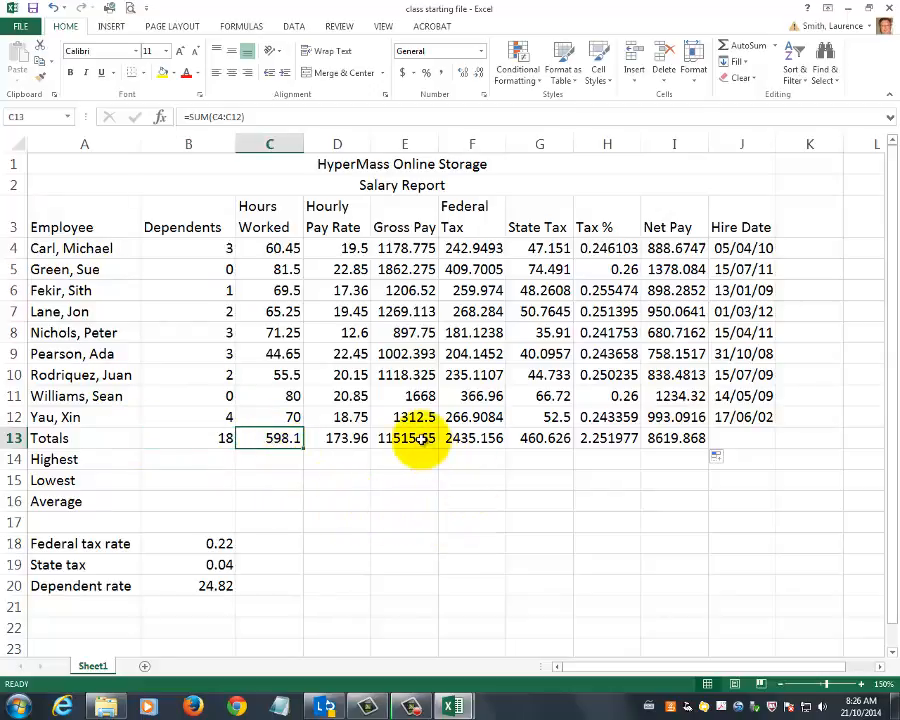
left_click(420, 439)
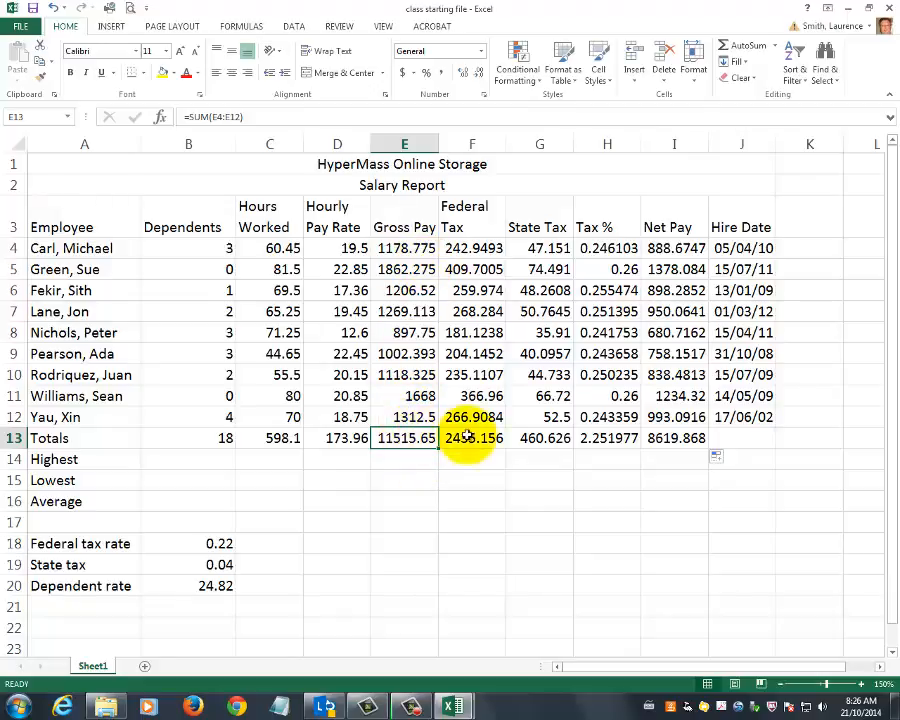
left_click_drag(500, 440, 536, 444)
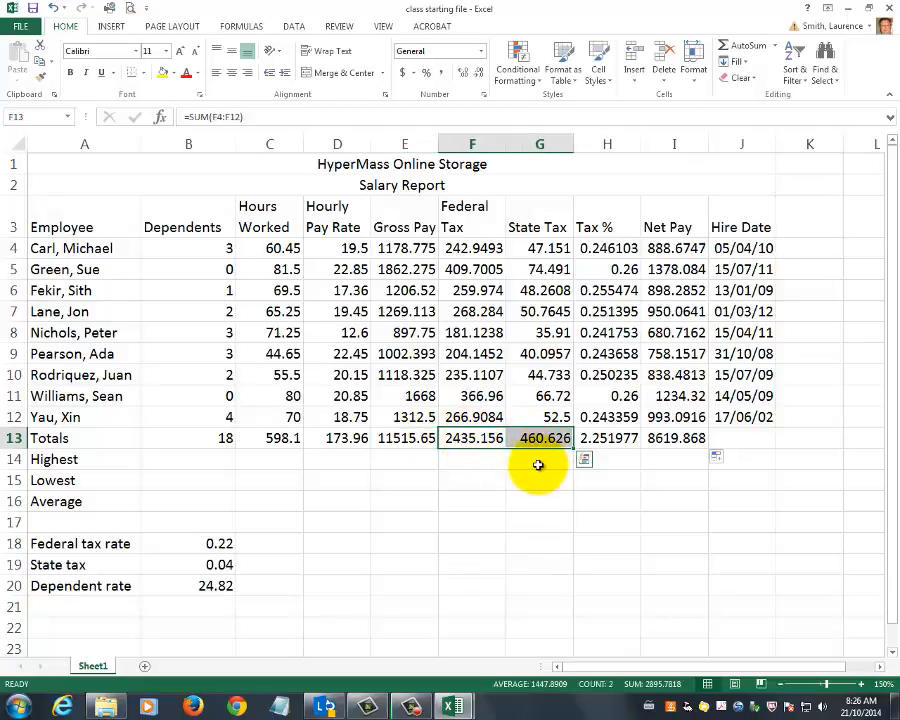
left_click(676, 437)
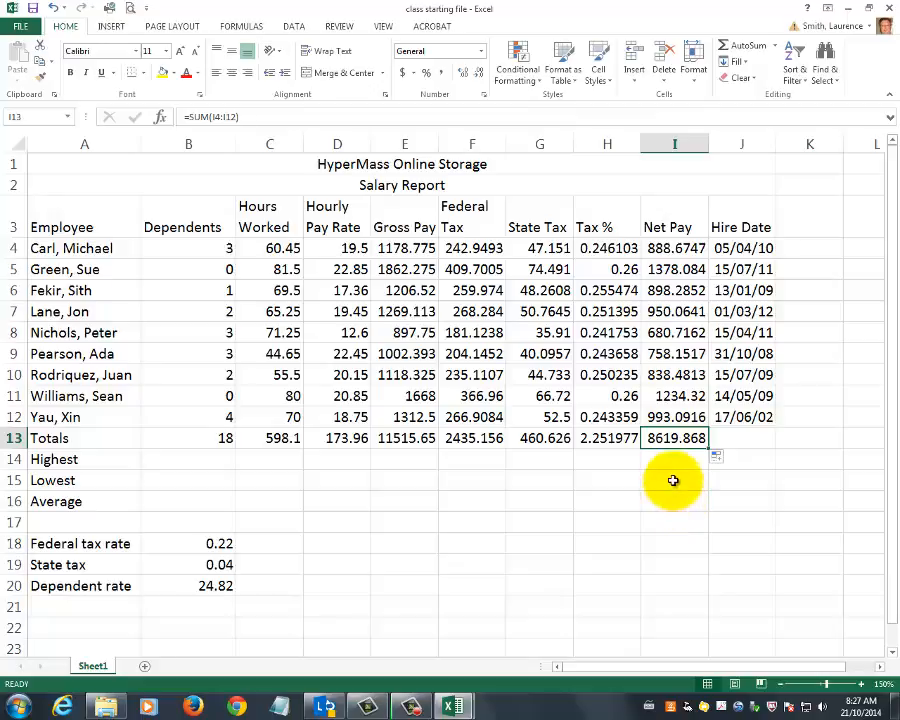
left_click(606, 437)
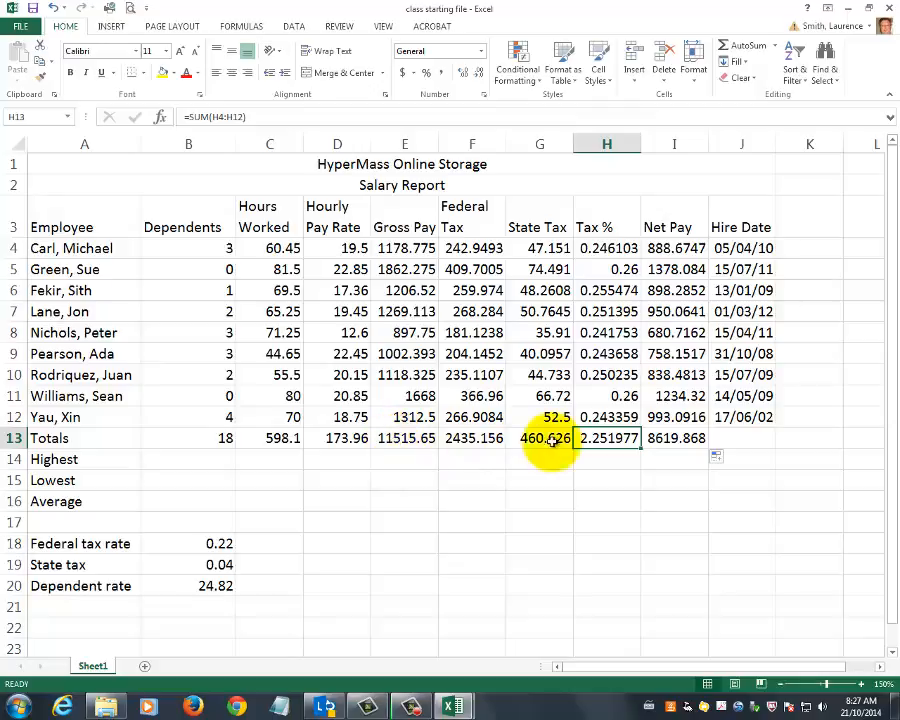
left_click_drag(470, 438, 540, 439)
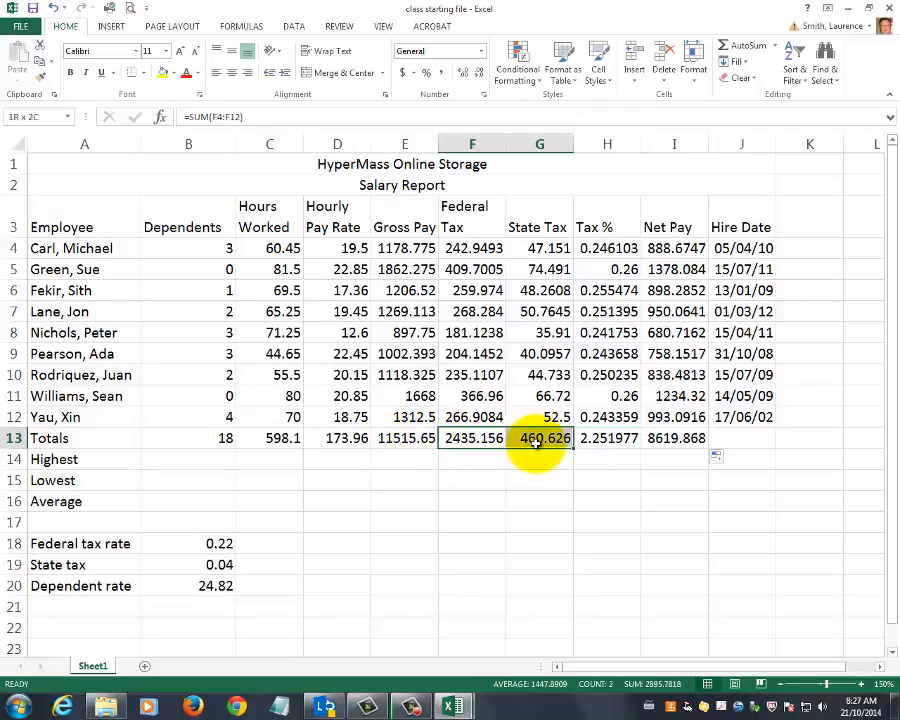
left_click(396, 440)
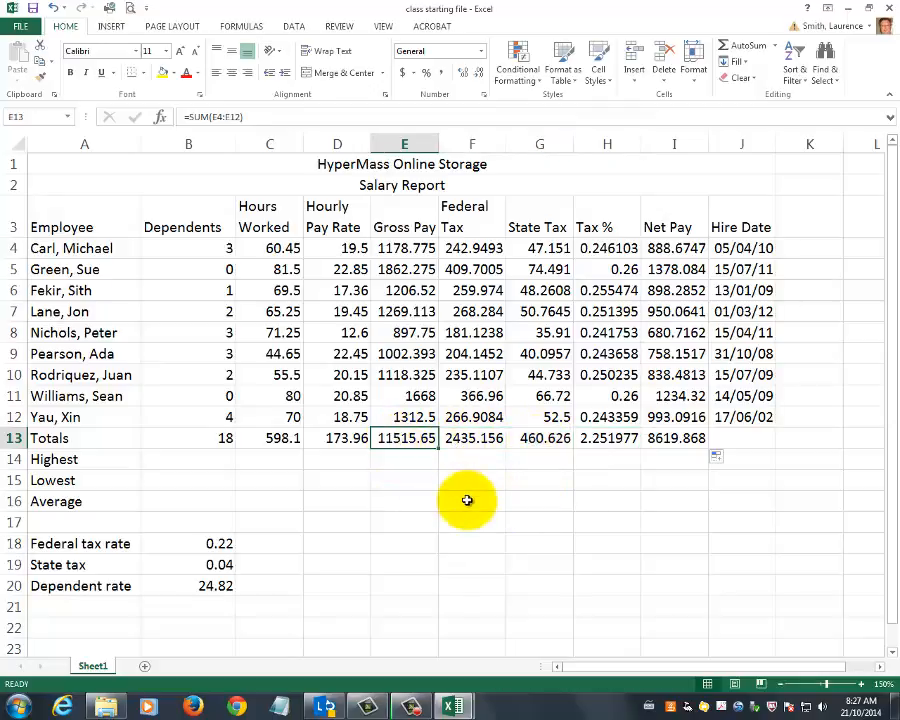
left_click(605, 417)
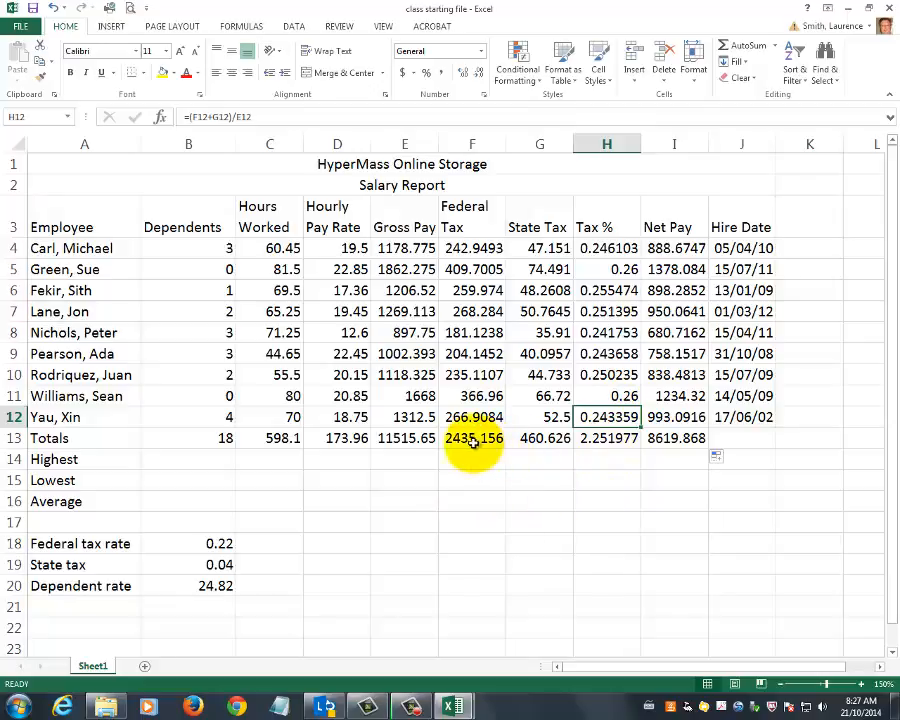
left_click_drag(472, 438, 518, 444)
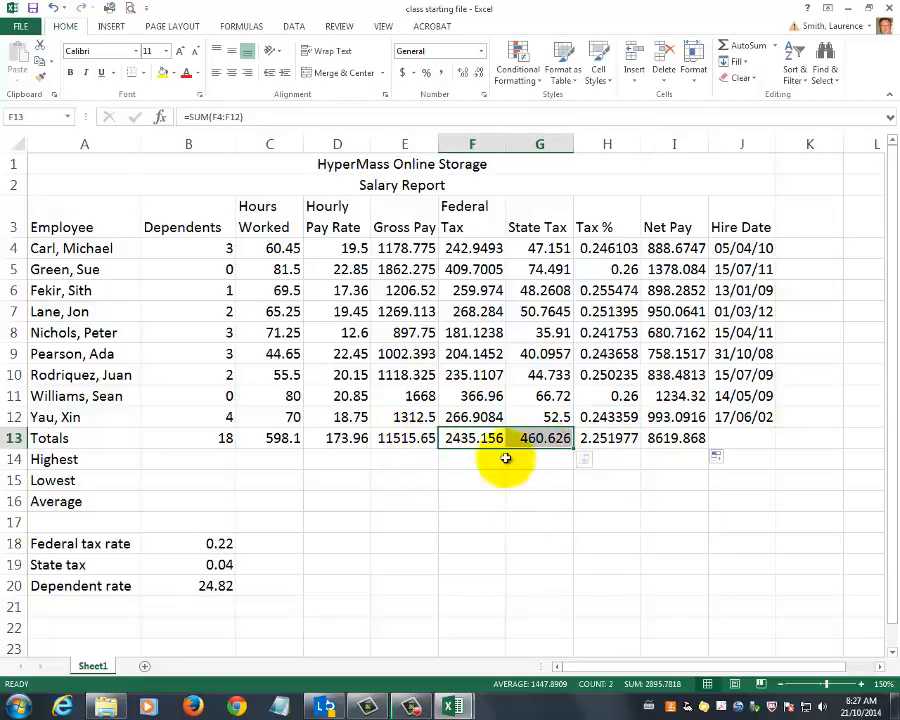
Delete the Tax % and Hourly Pay Rate totals in H13 and D13
left_click(610, 440)
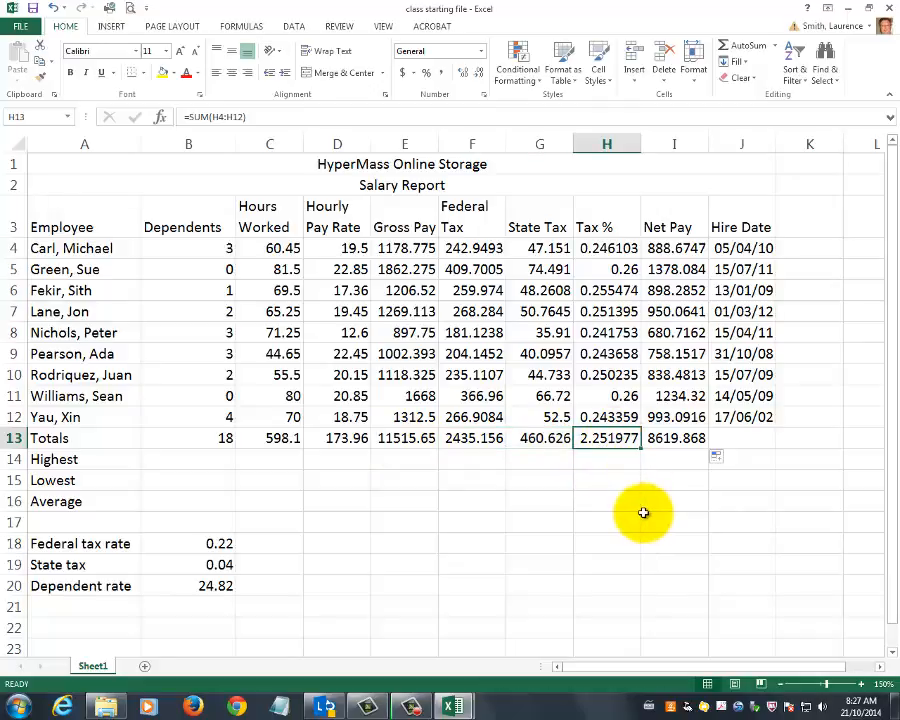
key("Delete")
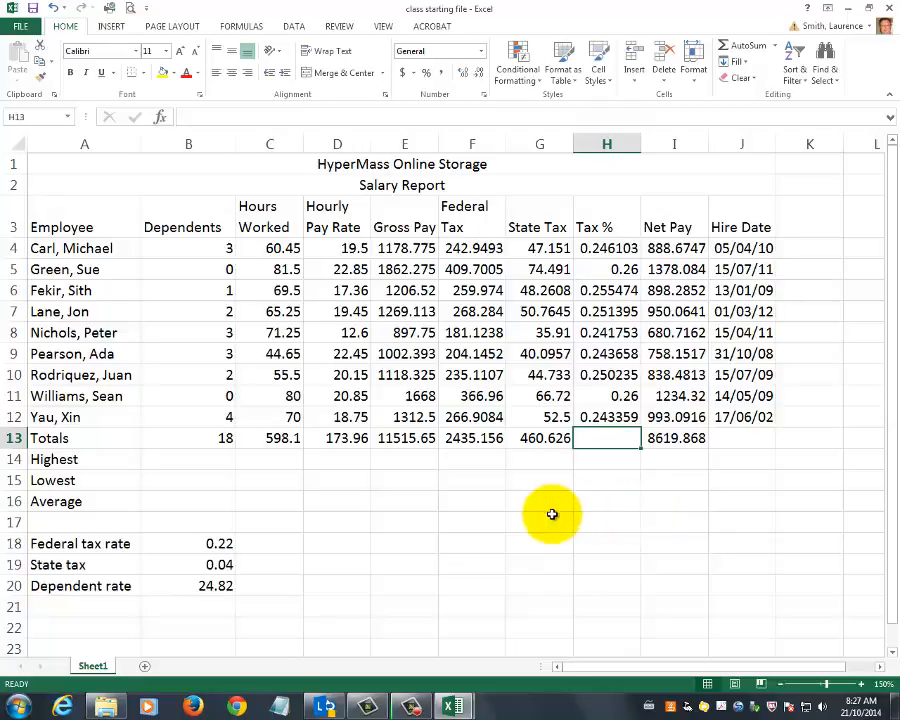
left_click(347, 440)
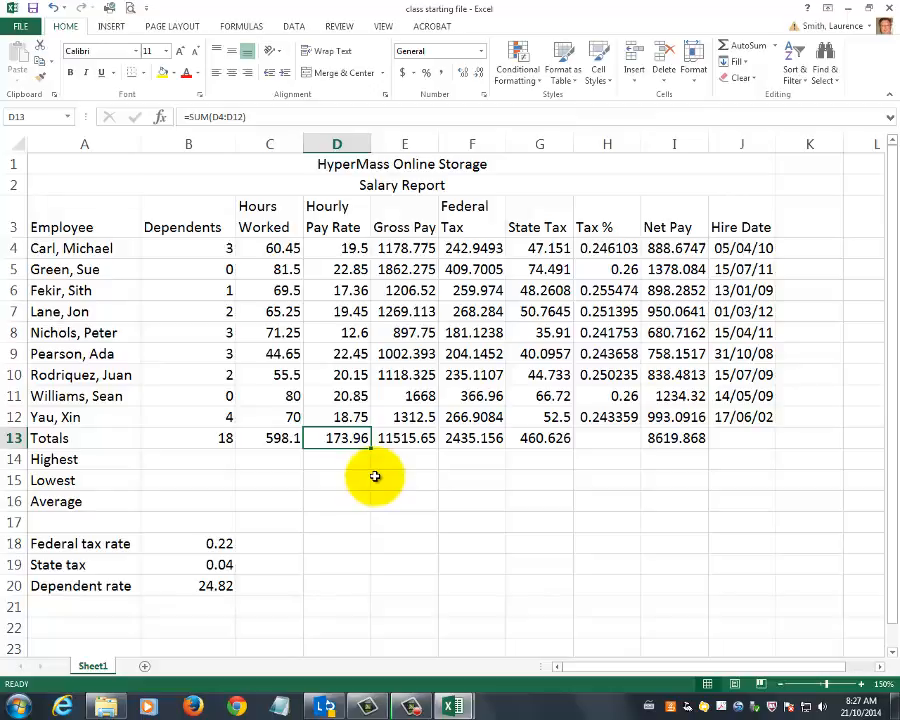
key("Delete")
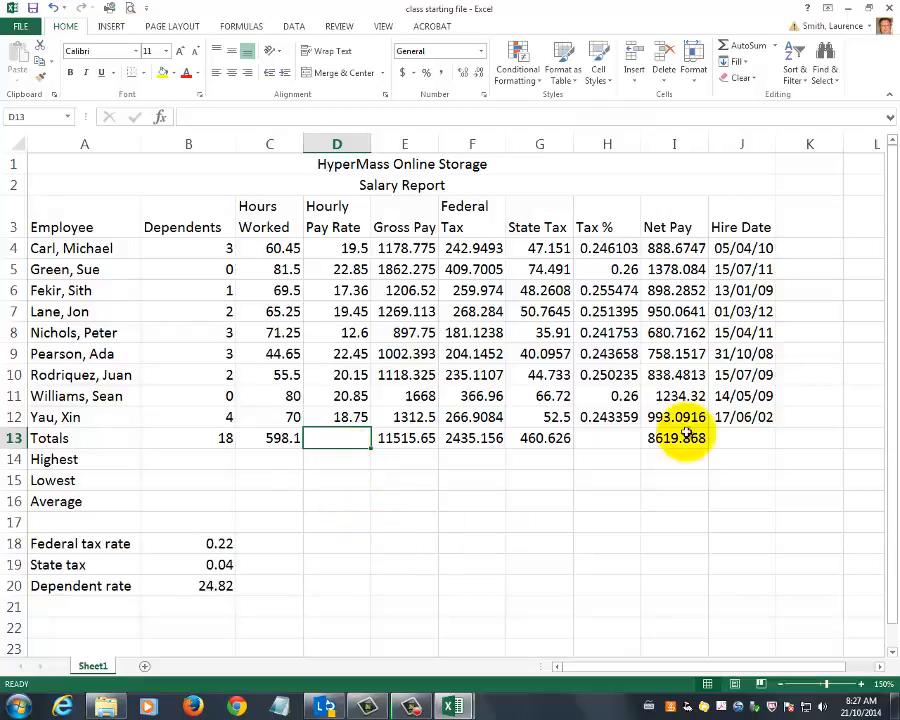
Fill the Tax % formula from H12 down into H13 and check it against the tax and gross pay totals
left_click(608, 420)
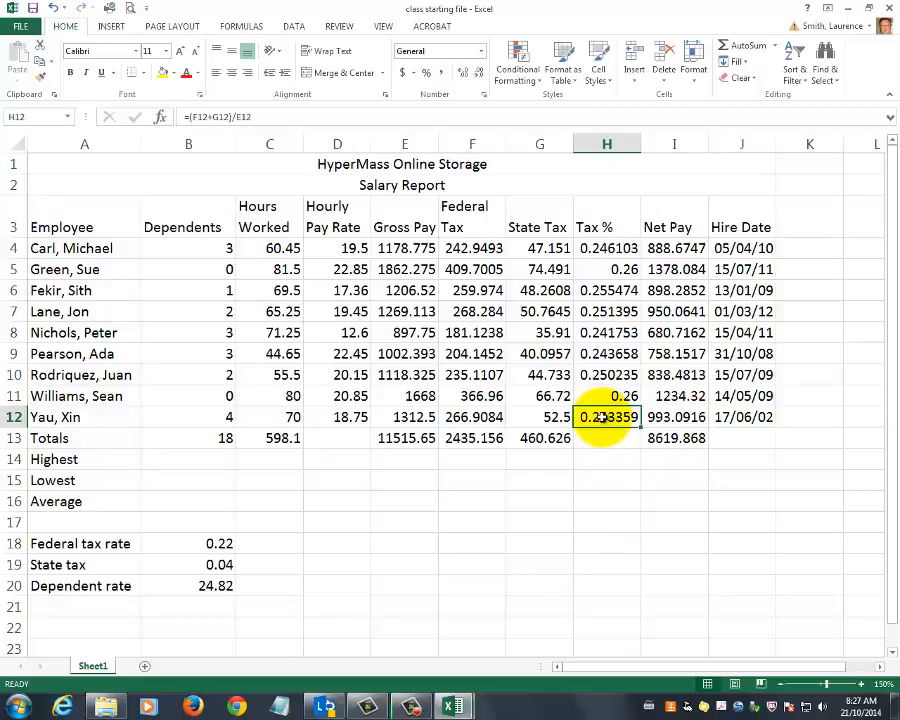
left_click(265, 438)
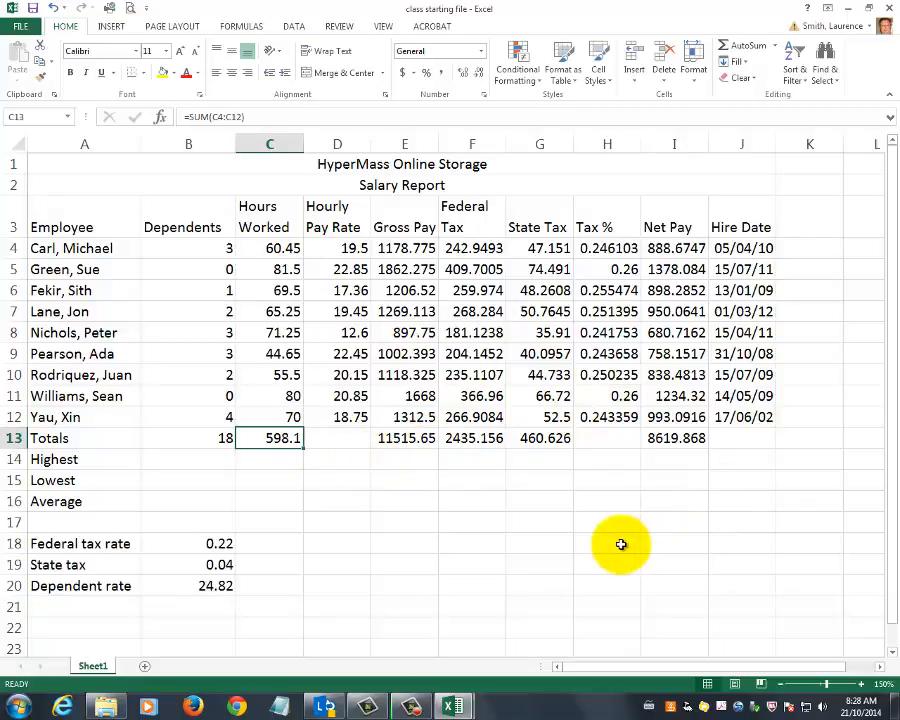
left_click(614, 417)
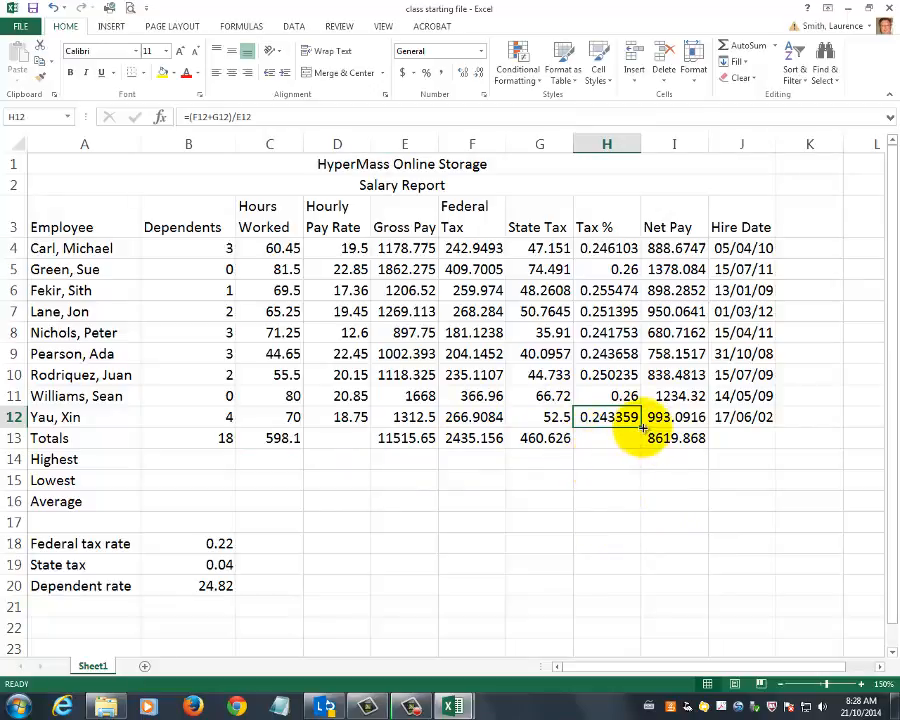
left_click_drag(642, 427, 634, 447)
left_click(612, 444)
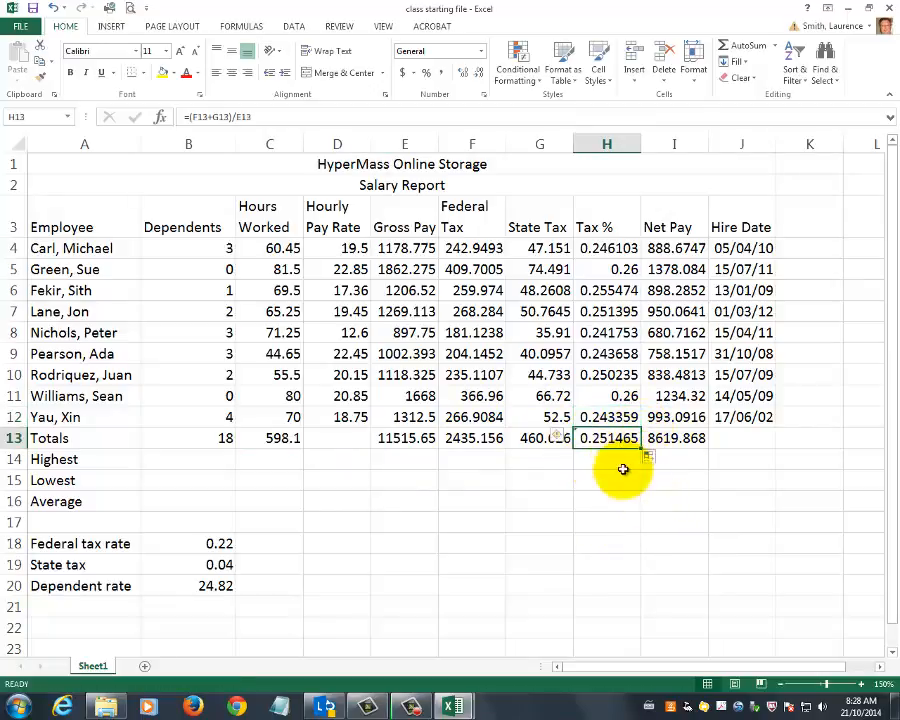
left_click(528, 440)
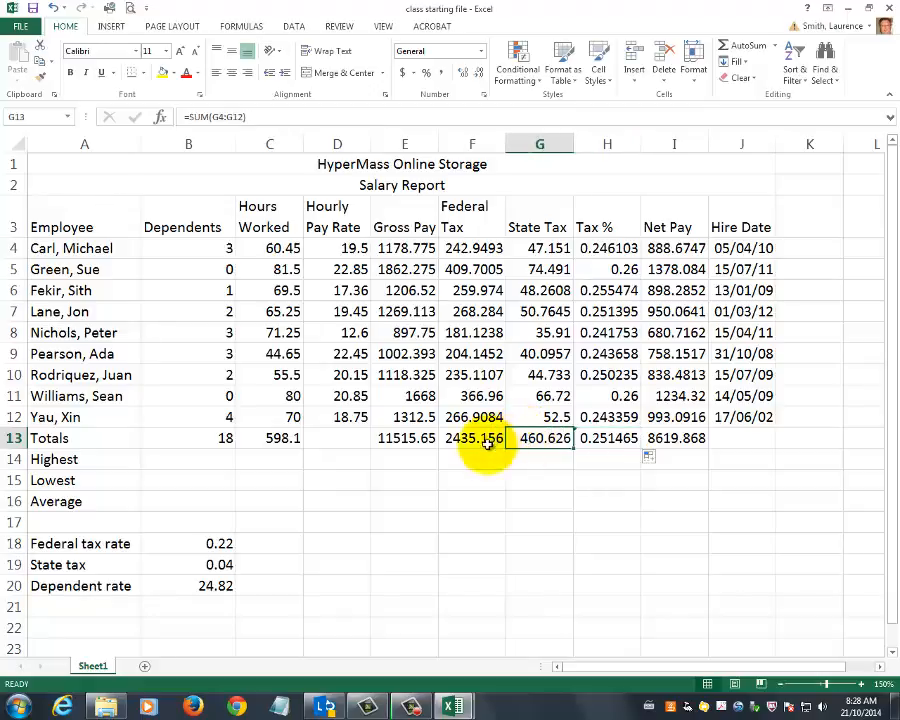
left_click_drag(487, 445, 522, 438)
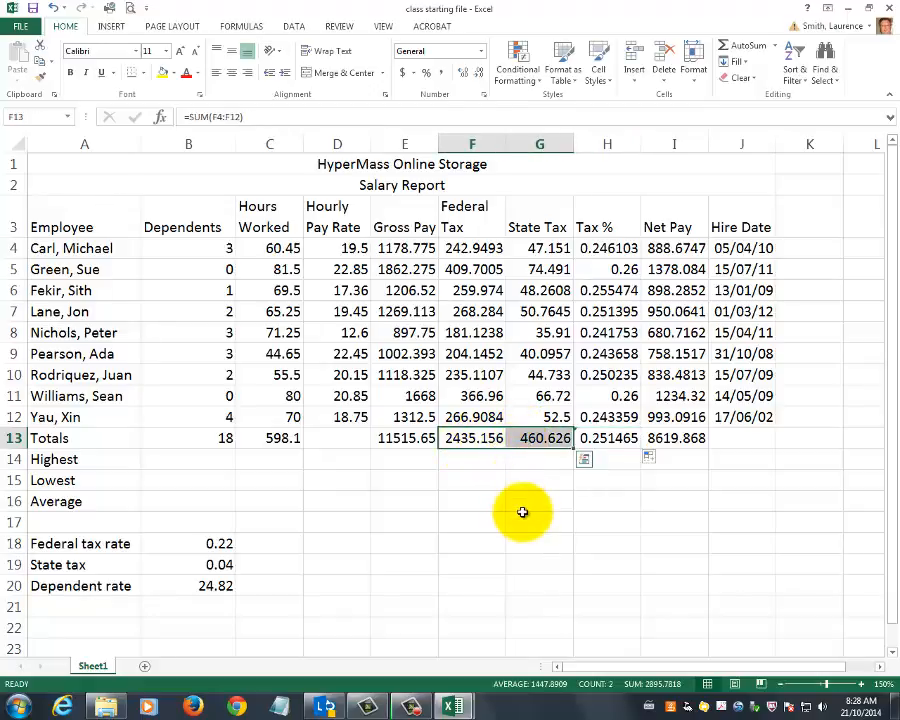
left_click(404, 438)
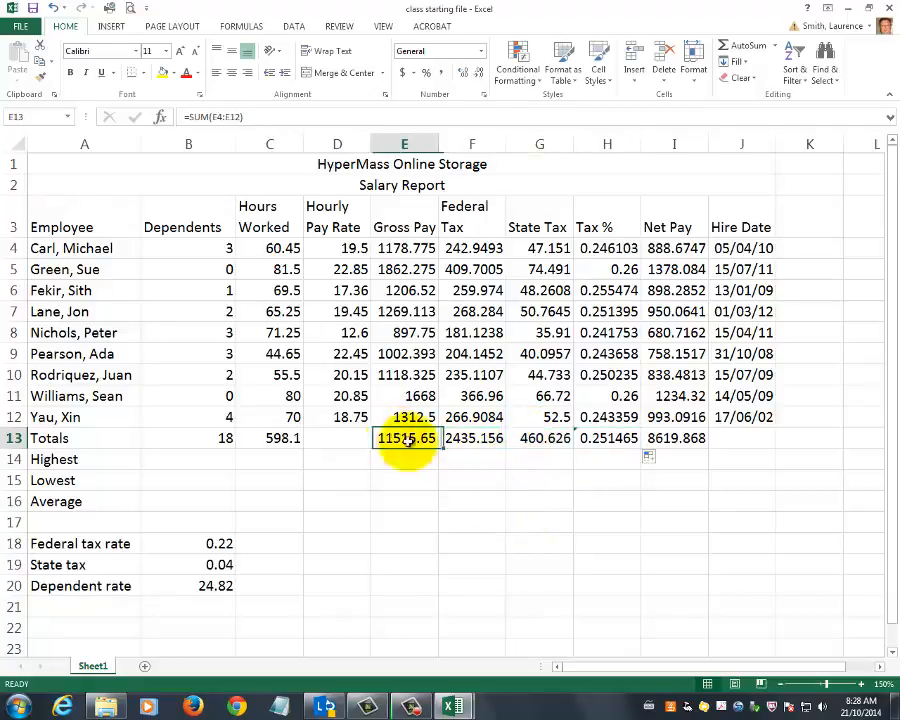
left_click(607, 438)
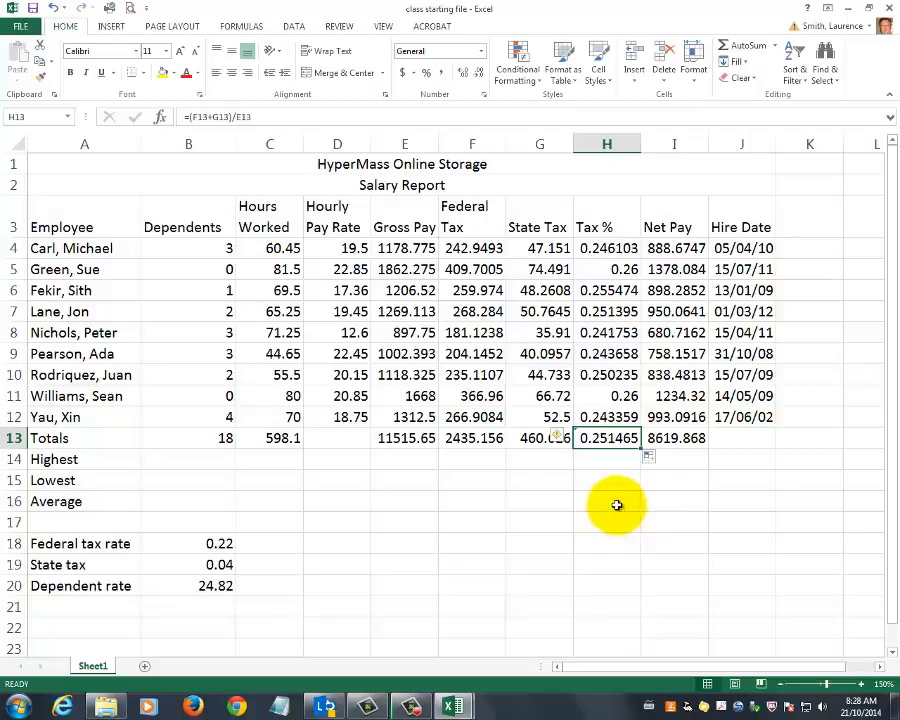
Enter =MAX(B4:B12) in B14 to find the highest number of Dependents
left_click(767, 437)
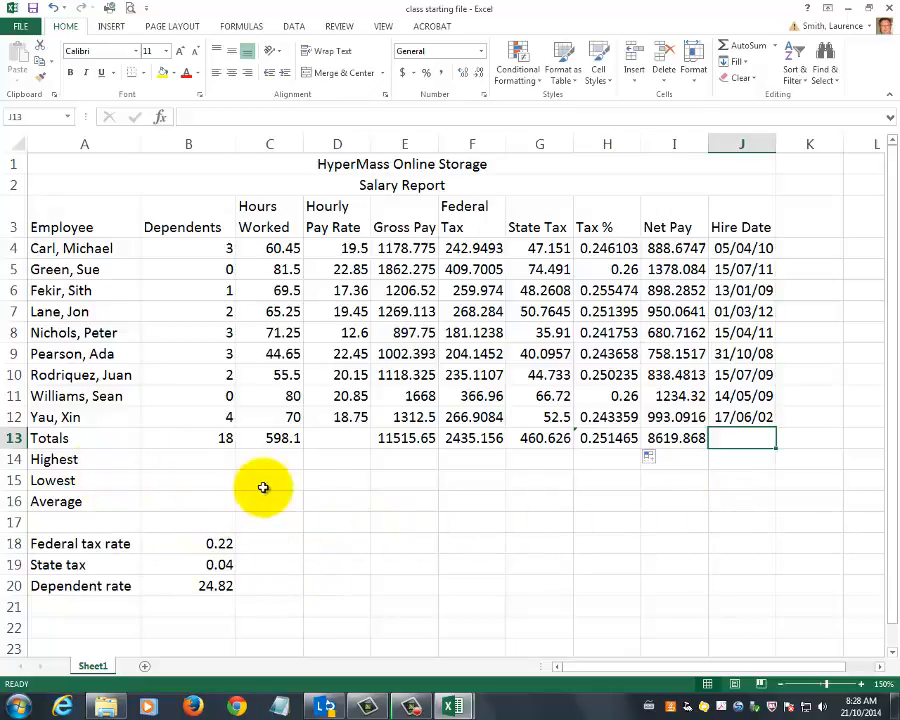
left_click(213, 461)
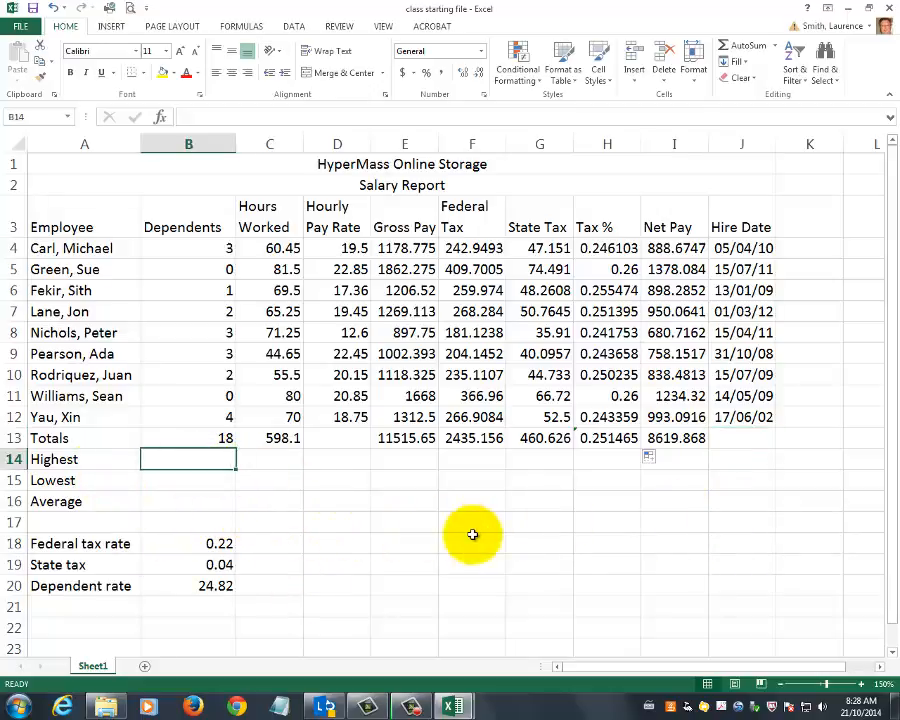
type("=max")
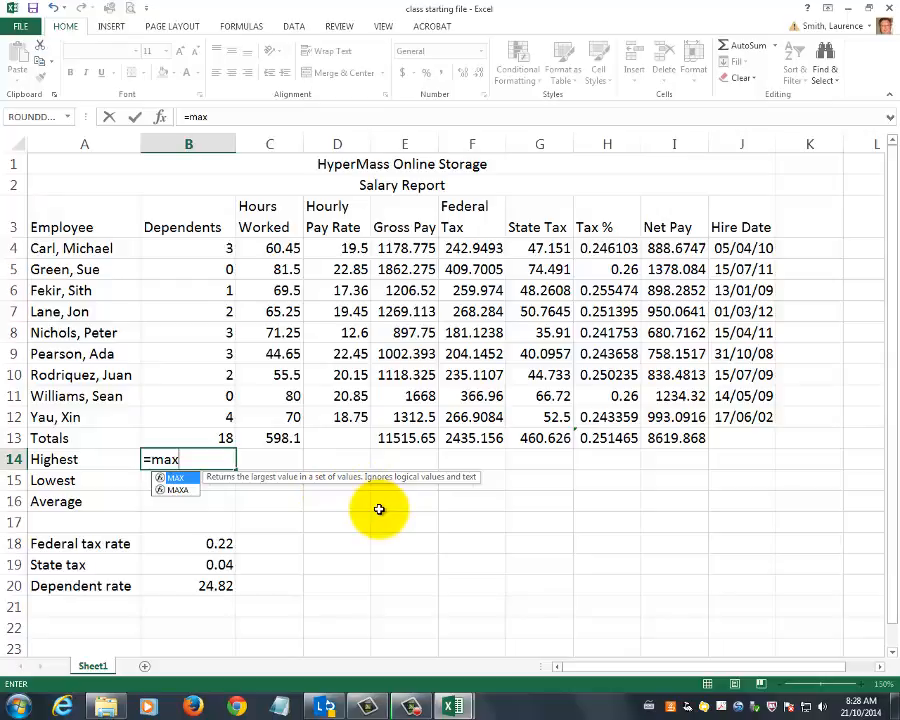
type("(")
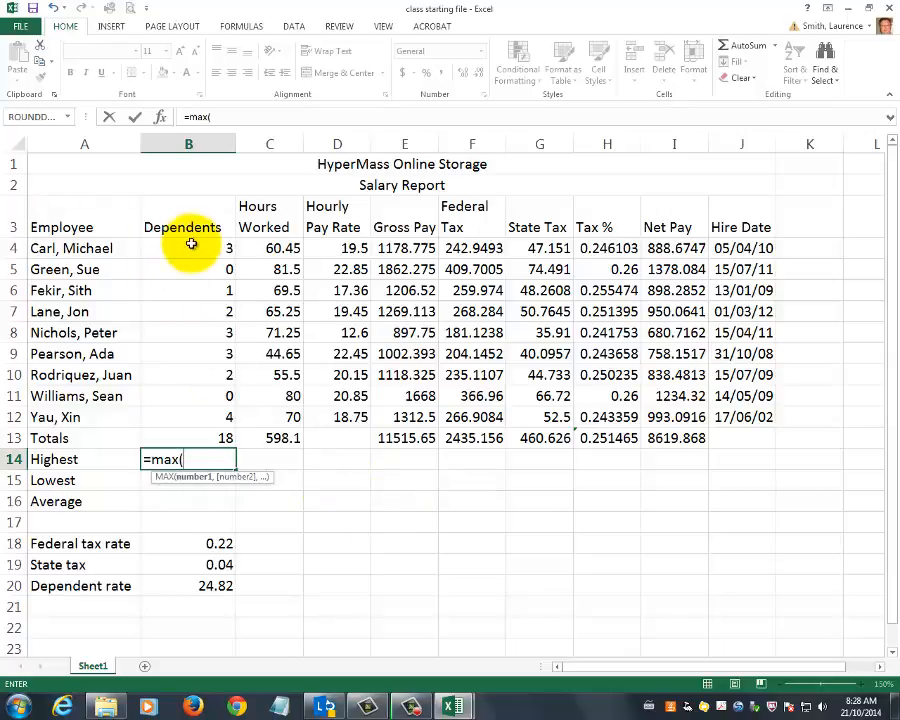
left_click_drag(188, 248, 201, 411)
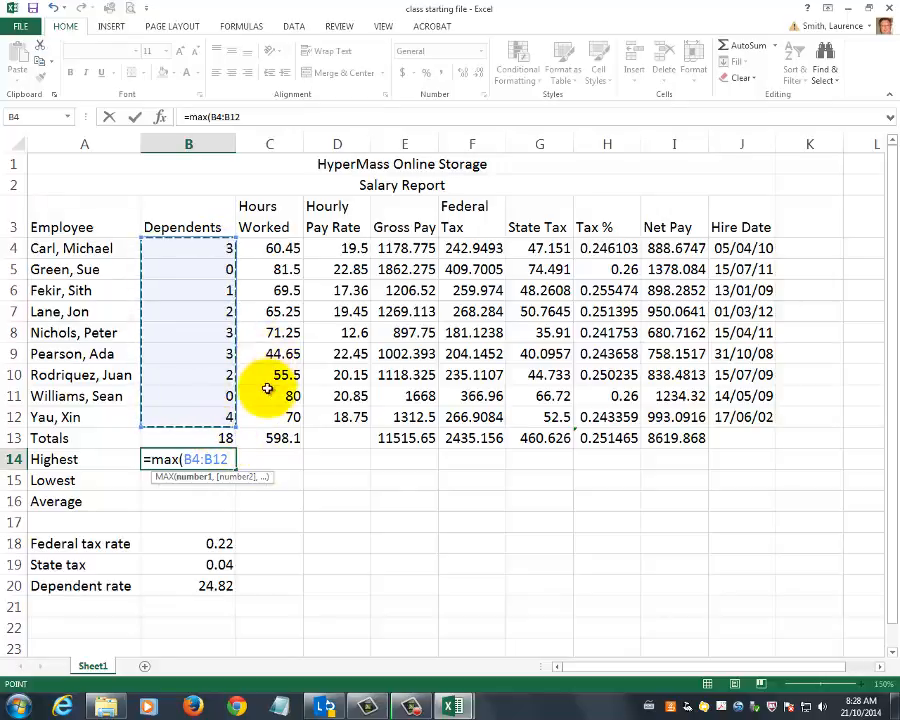
type(")")
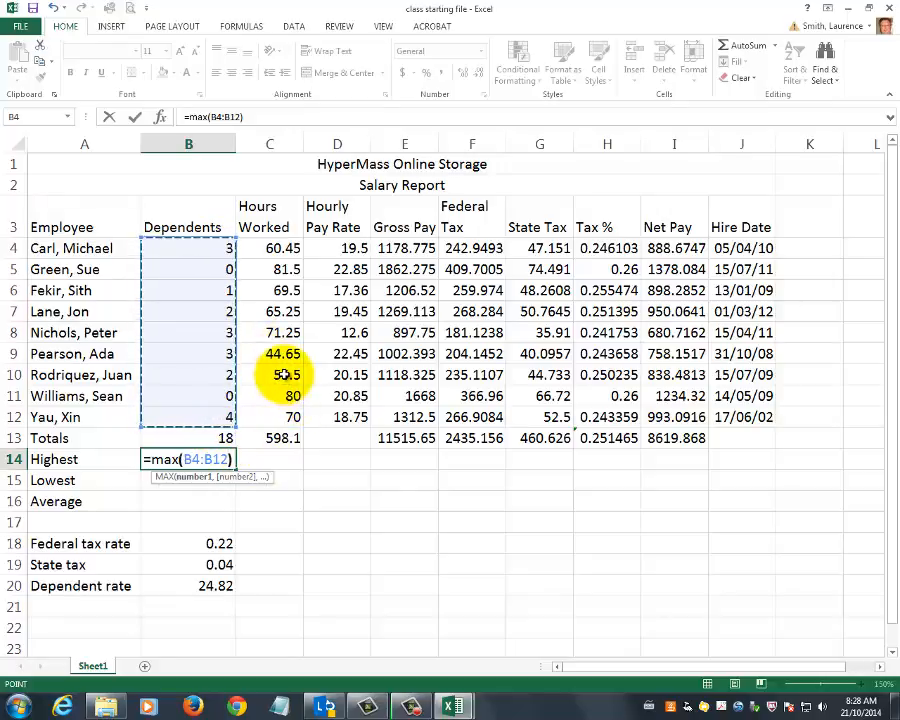
key("Return")
key("Up")
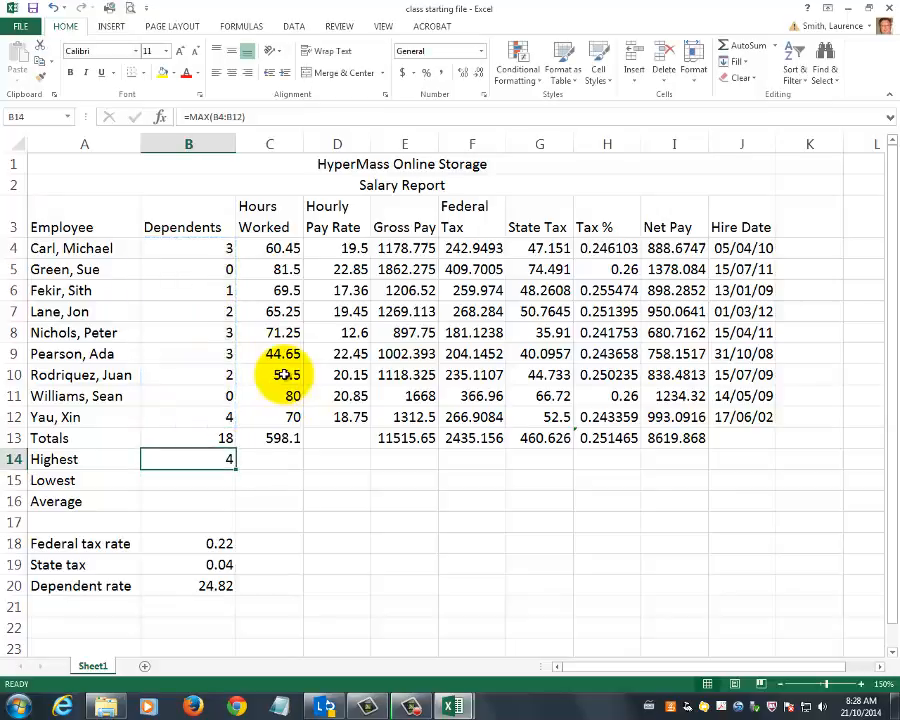
Enter =MIN(B4:B12) in B15 to find the lowest number of Dependents
left_click(206, 485)
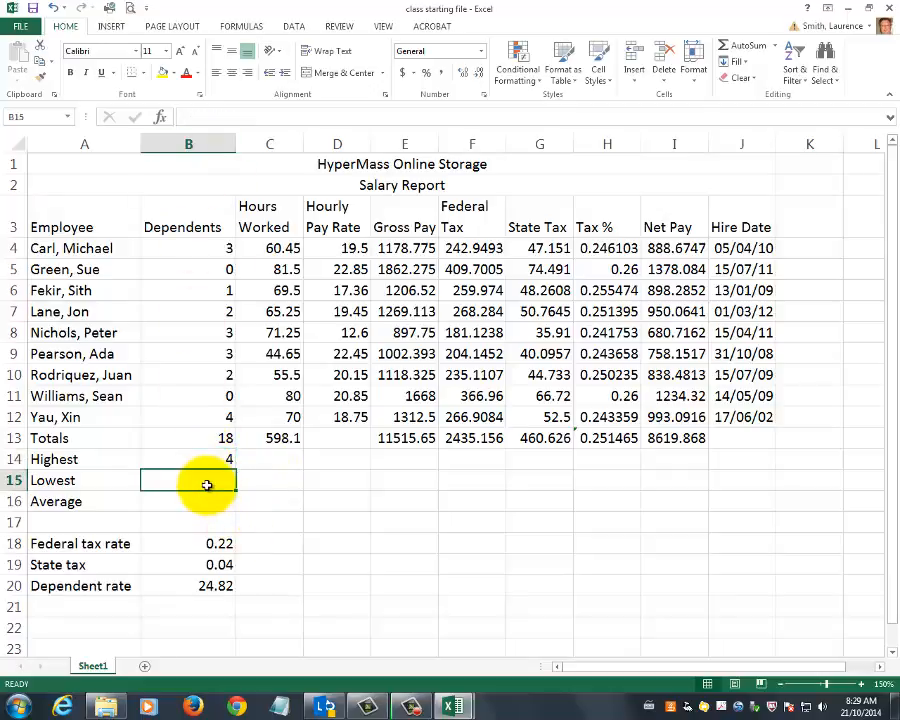
type("=mi")
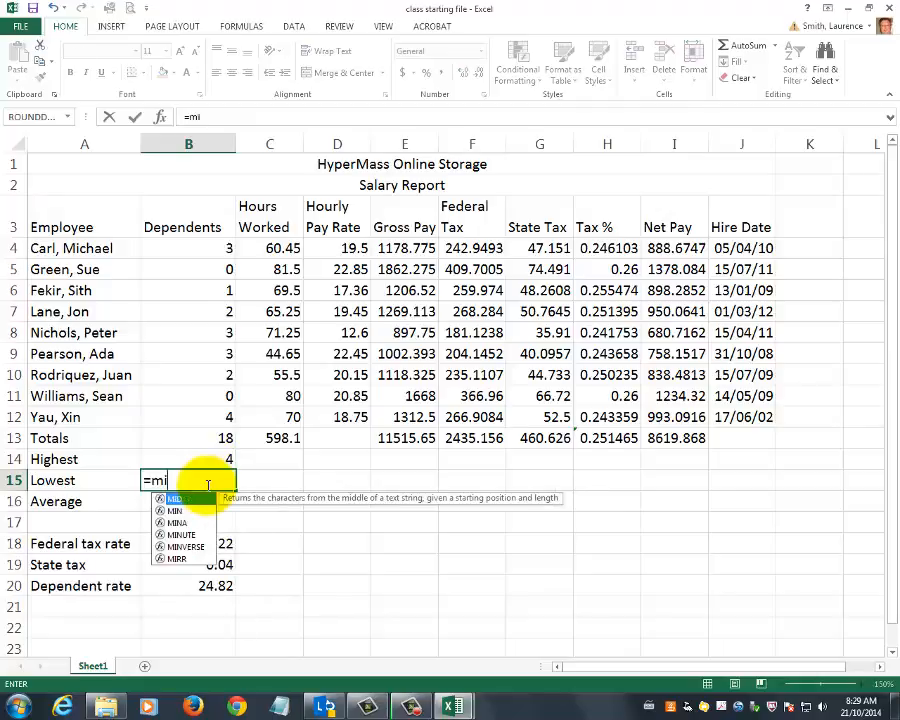
type("n(")
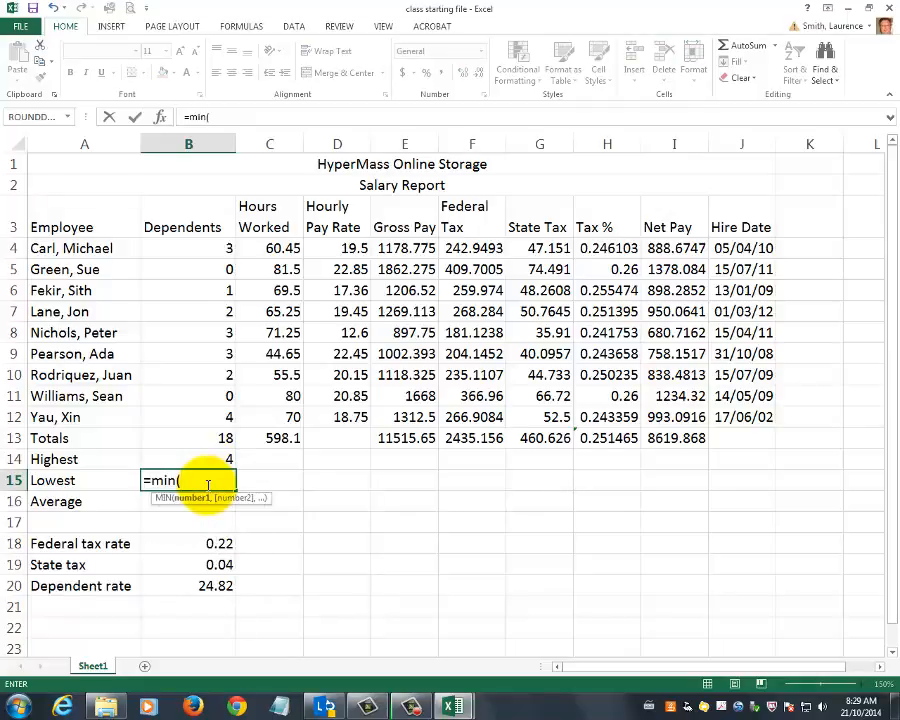
key("BackSpace")
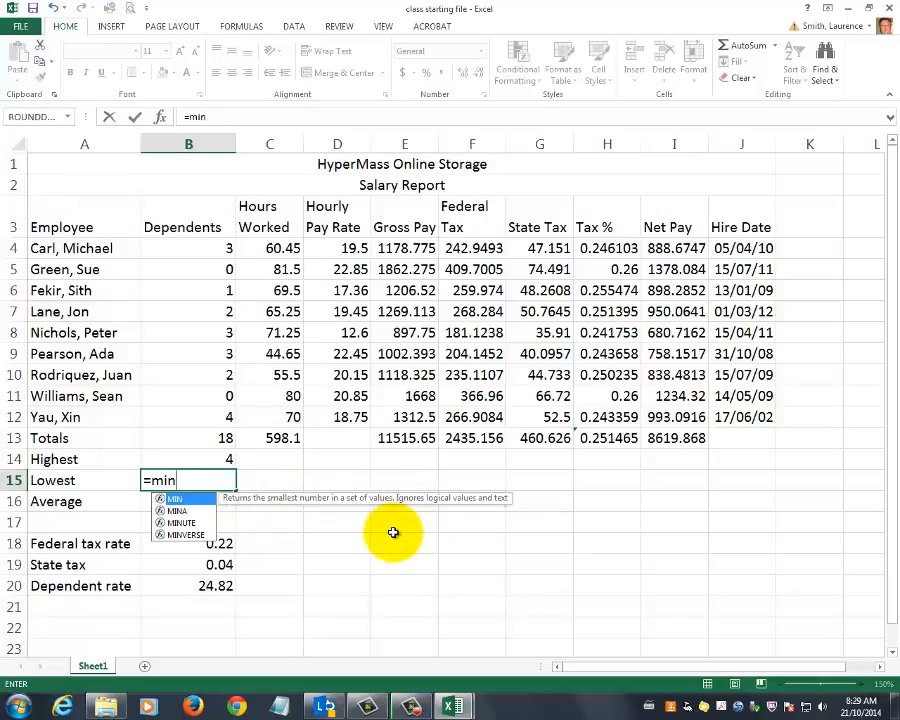
type("(")
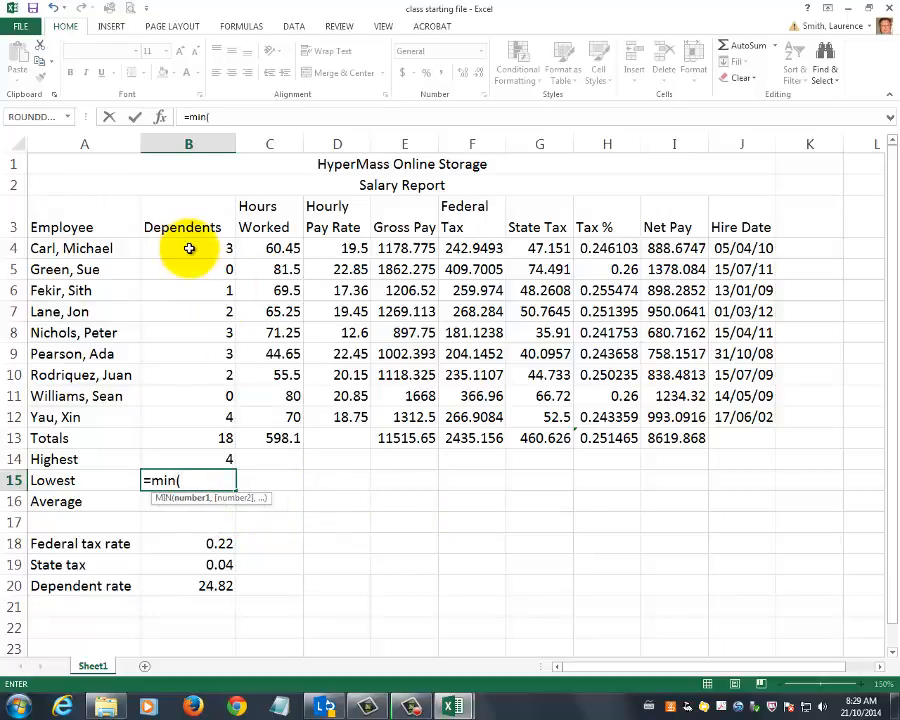
left_click_drag(188, 249, 205, 416)
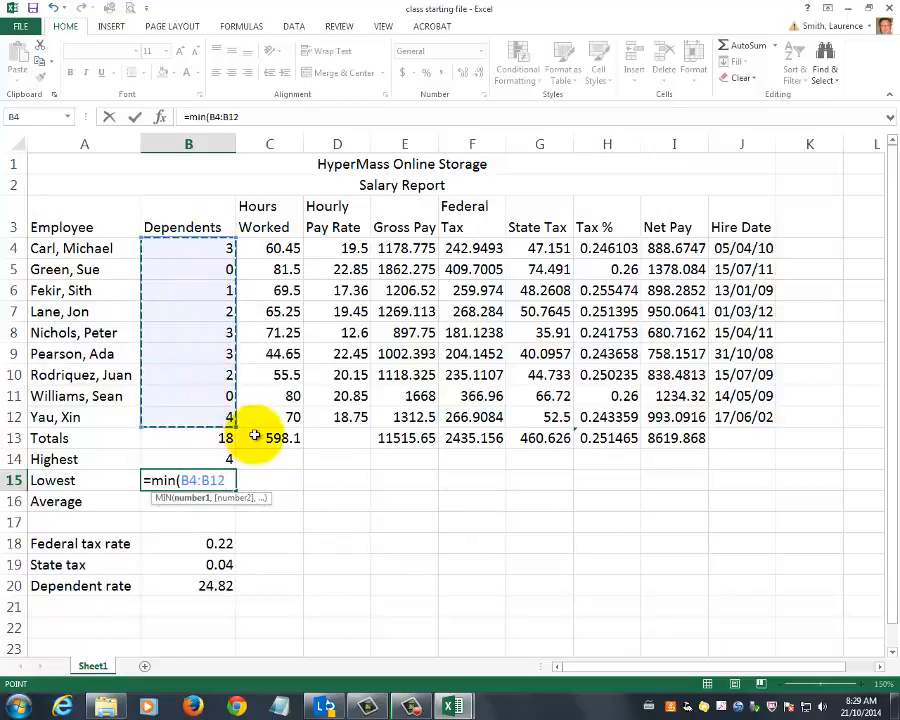
type(")")
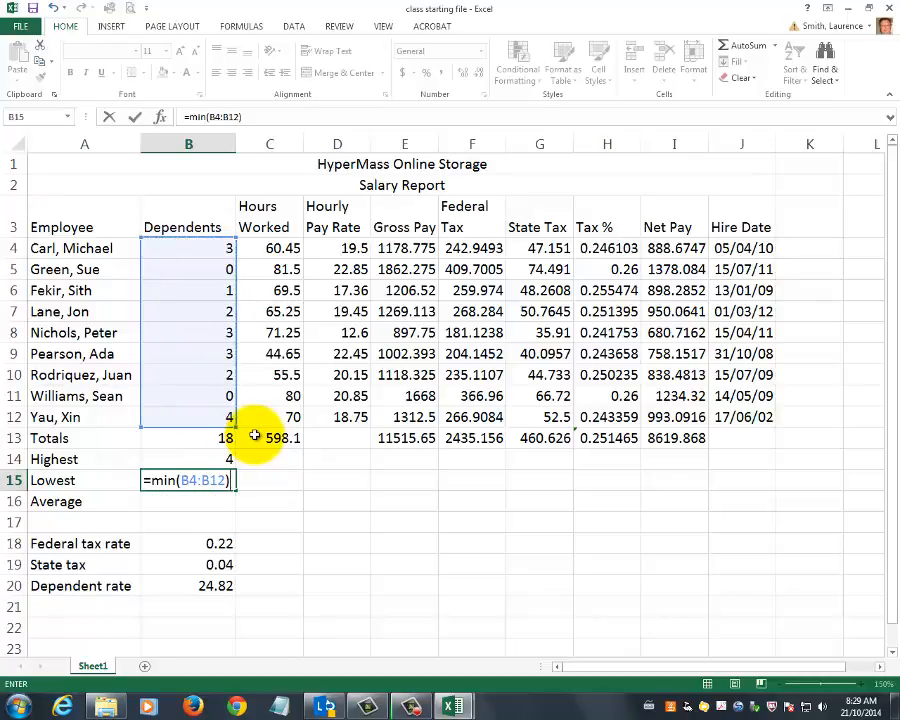
key("Return")
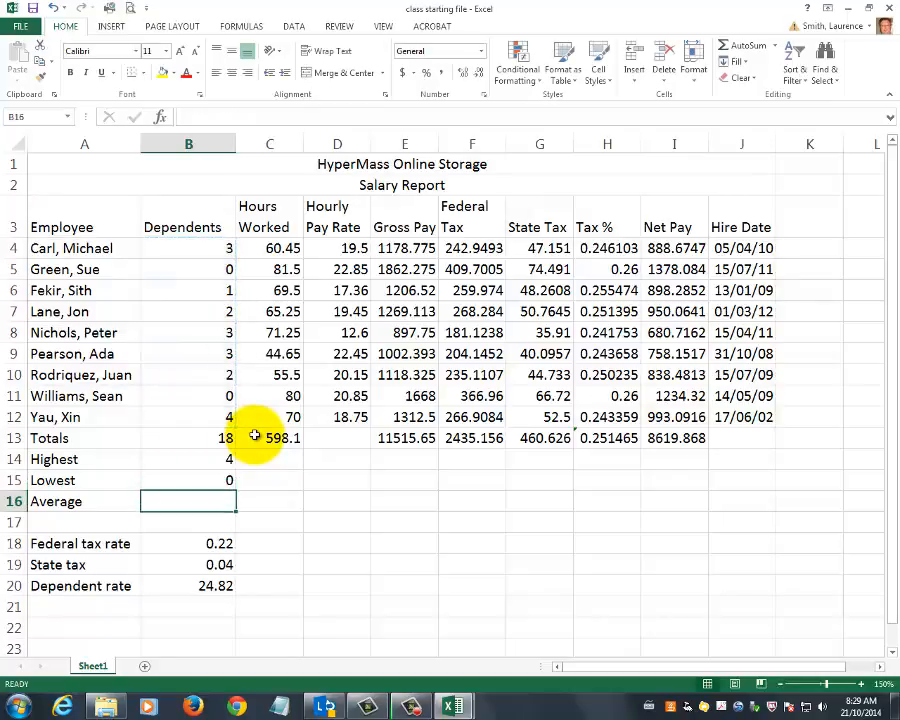
type("=")
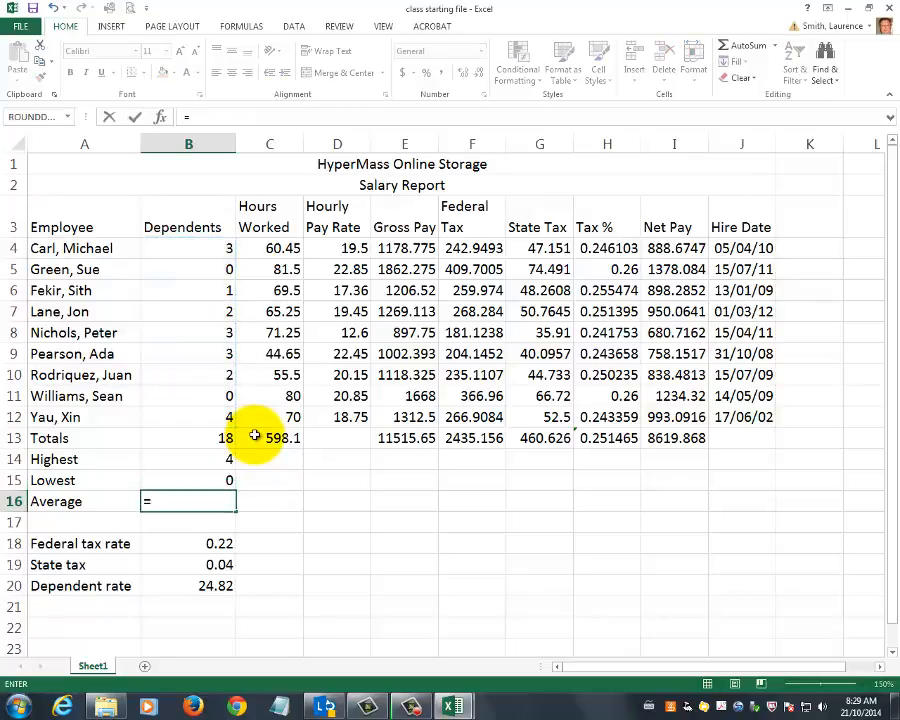
key("Escape")
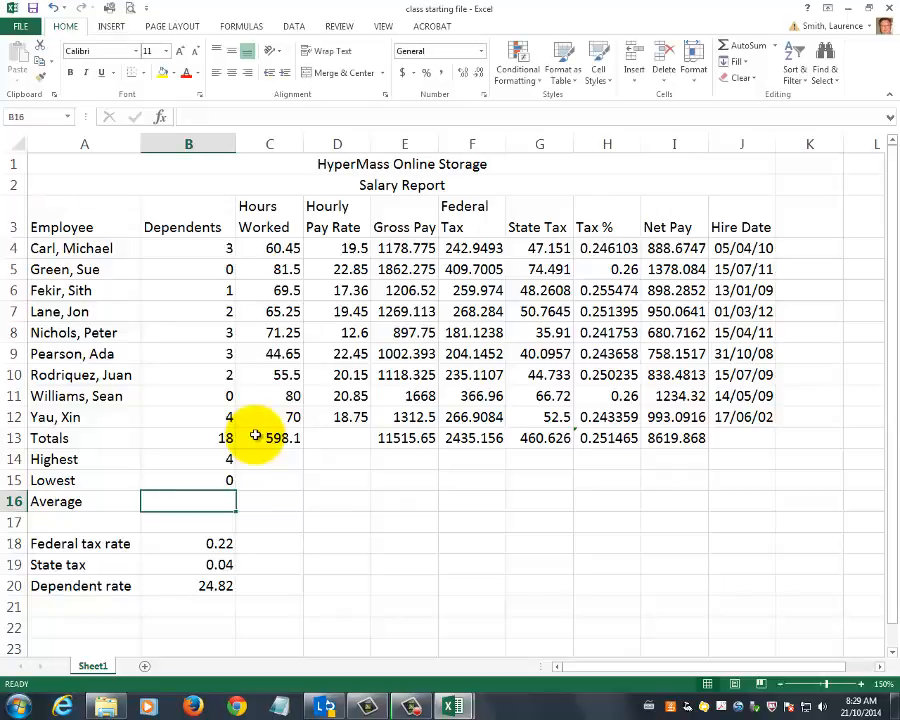
left_click(775, 52)
left_click(775, 80)
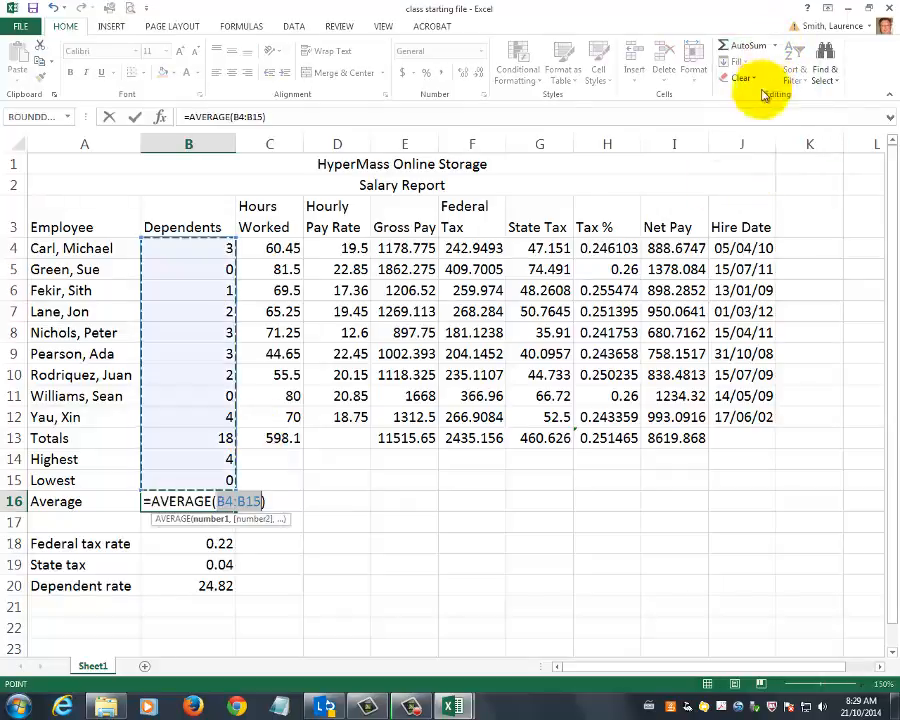
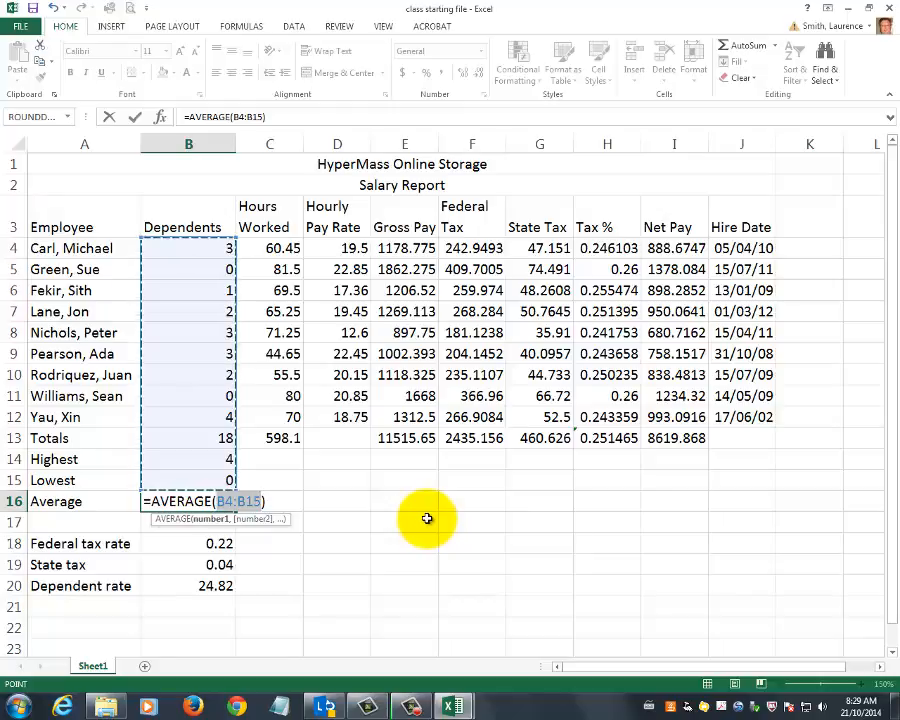
key("Escape")
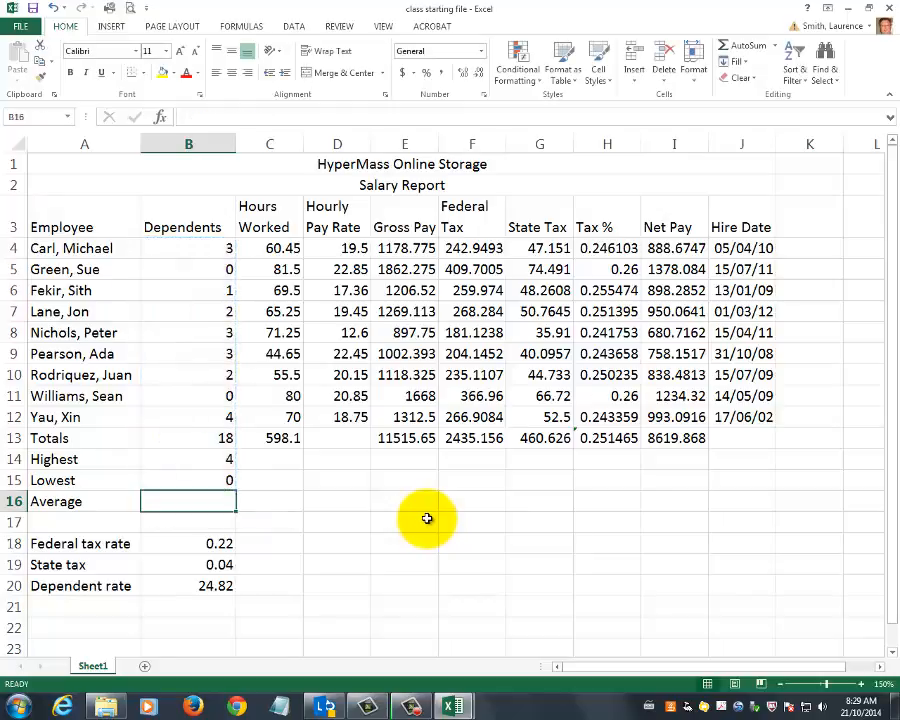
Enter =AVERAGE(B4:B12) in B16 to calculate the average number of Dependents
type("=aver")
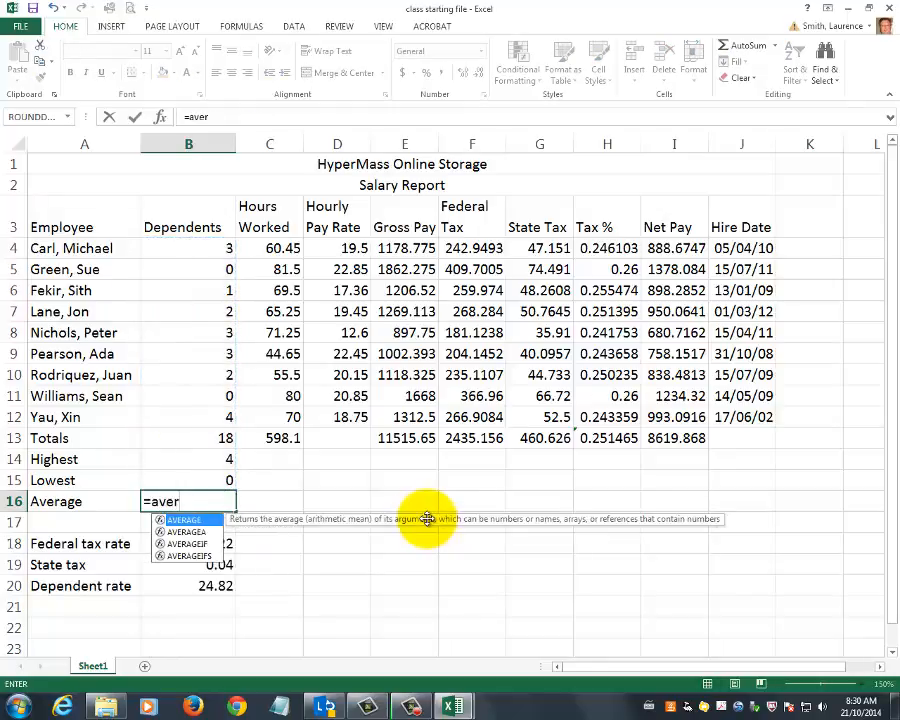
type("age(")
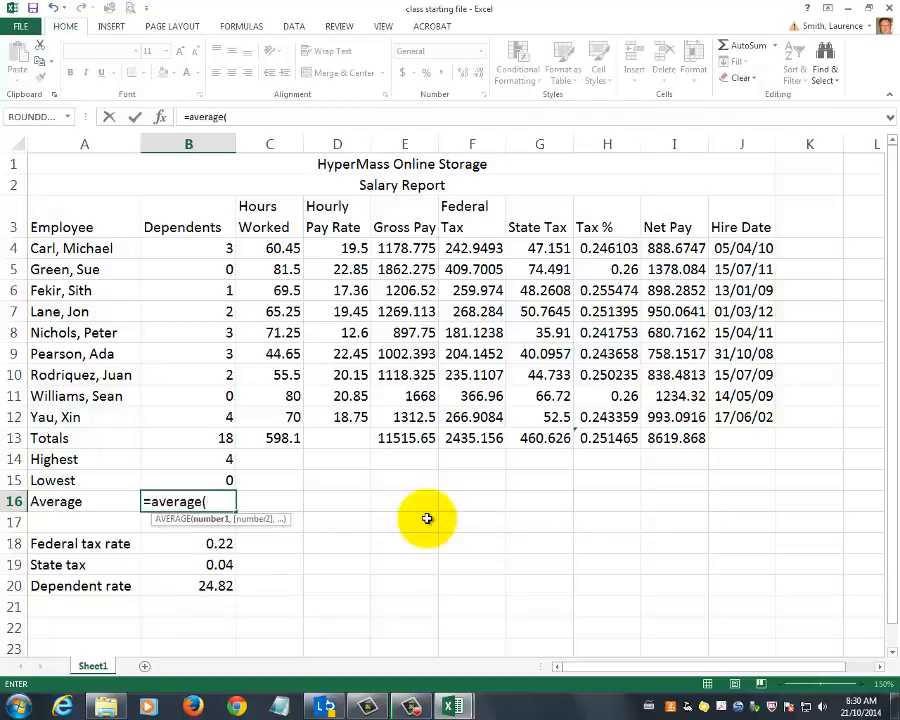
left_click_drag(227, 248, 211, 418)
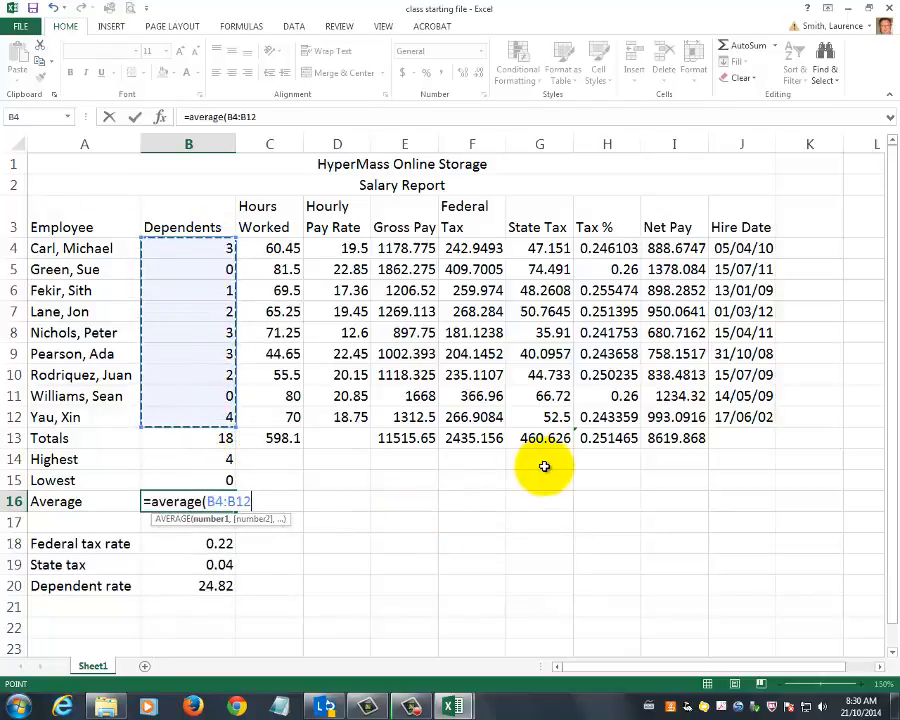
type(")")
key("Return")
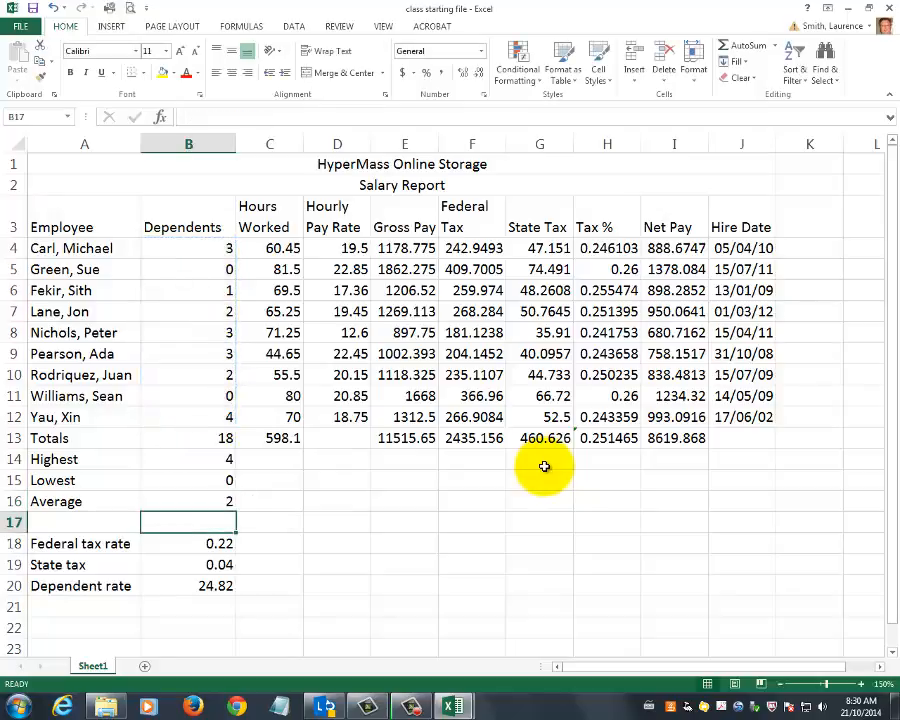
Fill only the Highest formula from B14 across through I14 and undo that fill
left_click_drag(213, 462, 689, 462)
left_click(337, 500)
left_click(200, 460)
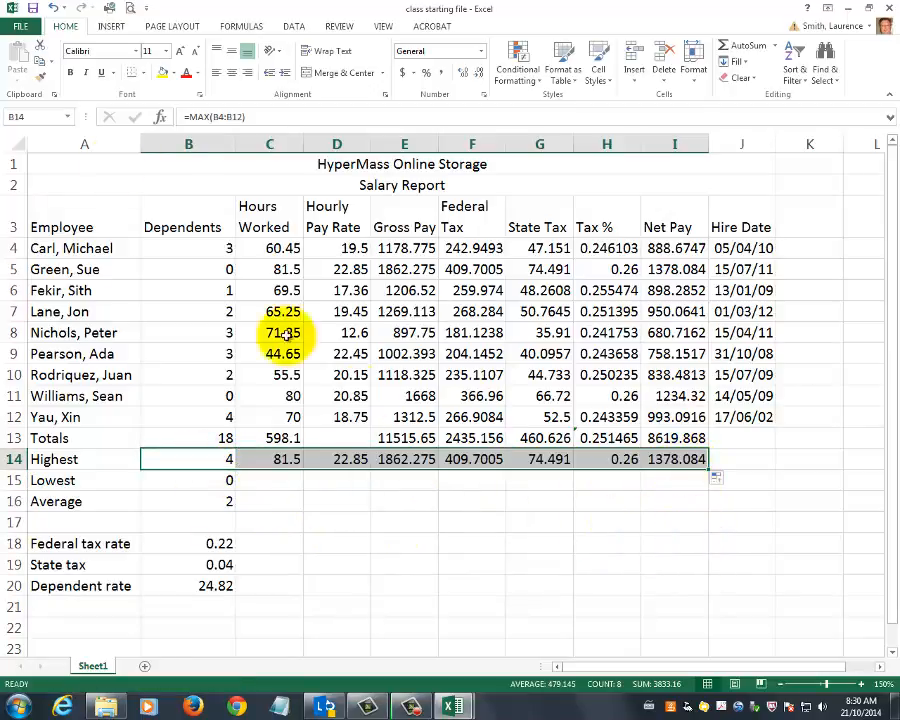
left_click(54, 8)
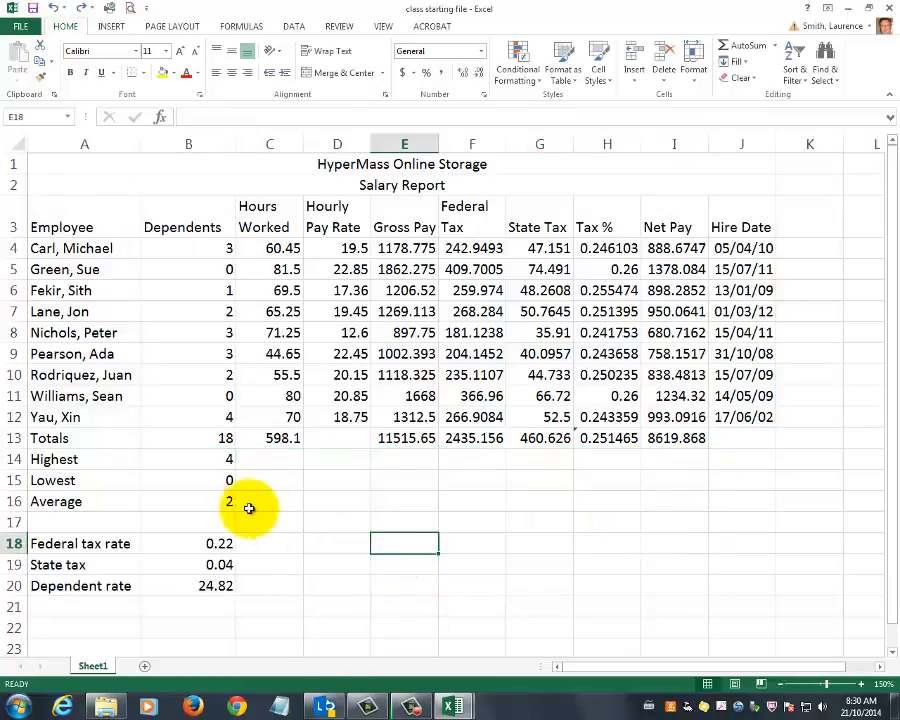
Fill the Highest, Lowest and Average formulas in B14:B16 together across through column I
left_click_drag(192, 497, 707, 508)
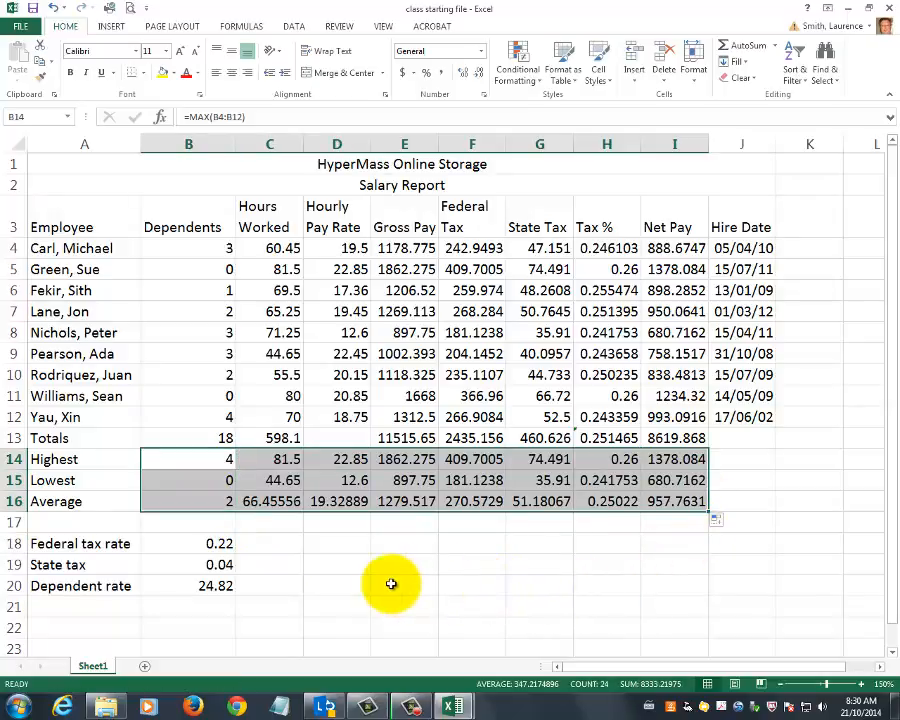
left_click(431, 587)
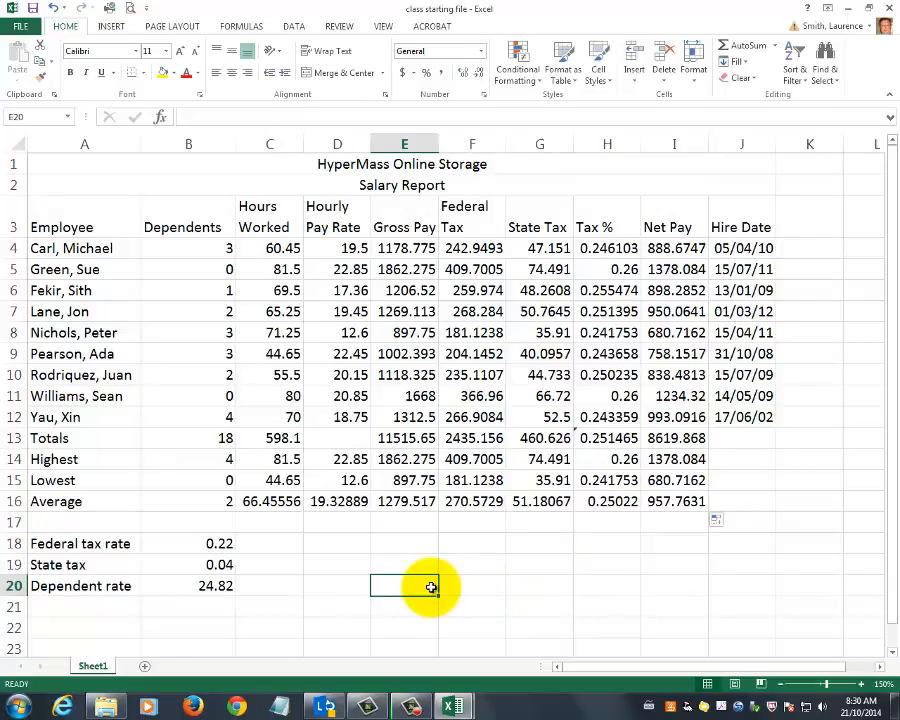
Review the formatting of the HyperMass Online Storage Salary Report_completed workbook and return to the class starting file
mouse_move(452, 707)
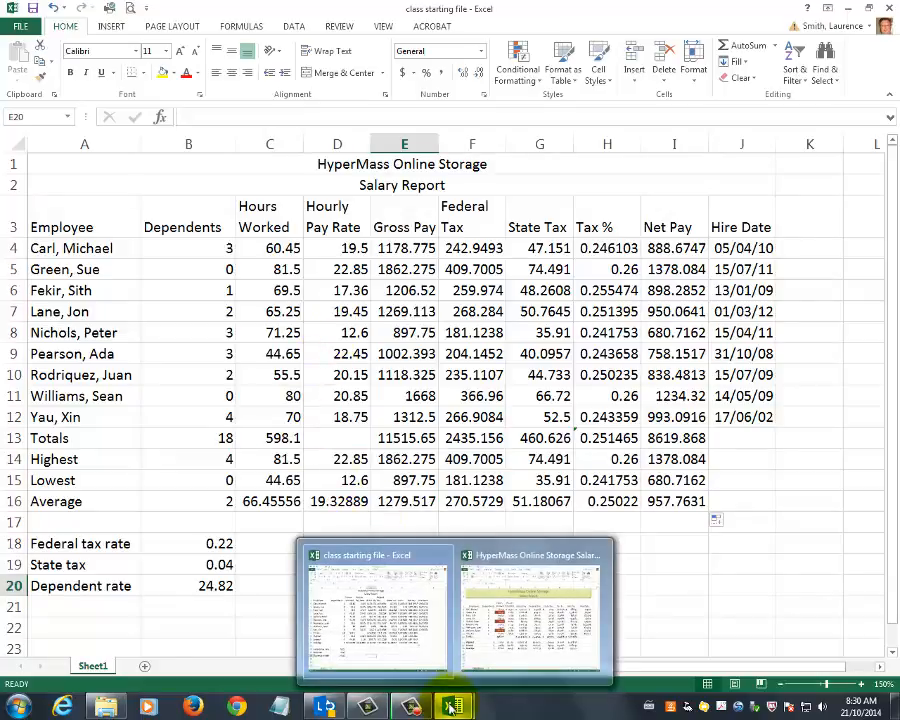
left_click(512, 566)
left_click(396, 595)
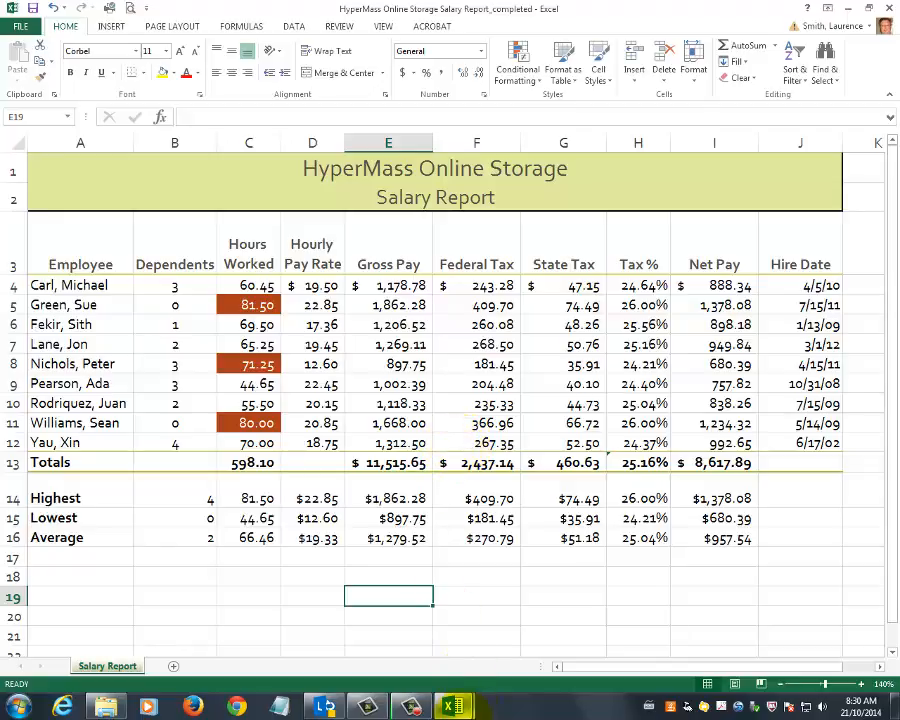
mouse_move(452, 705)
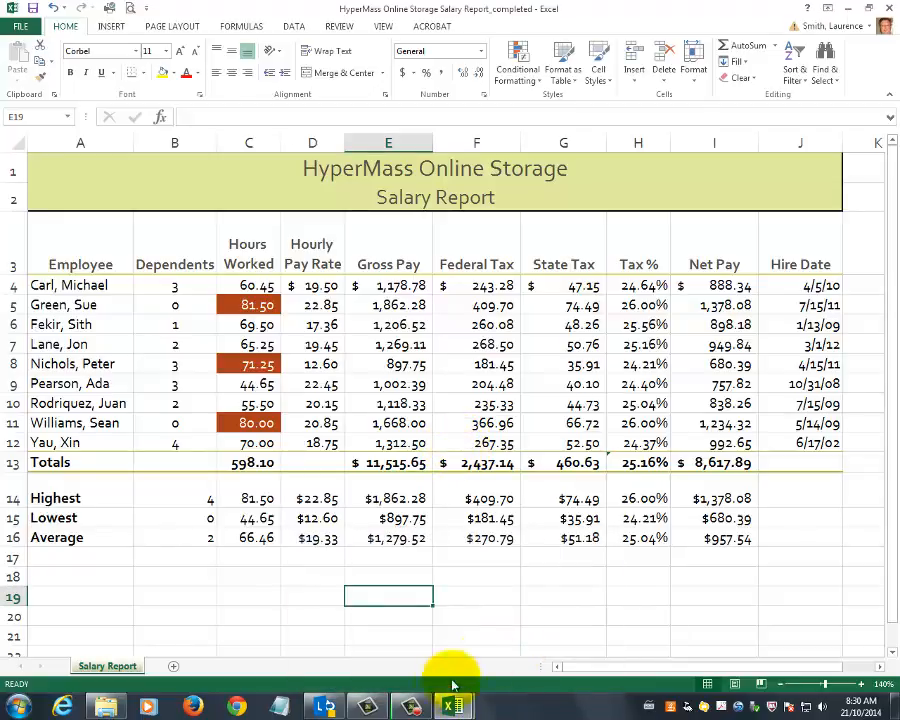
left_click(400, 637)
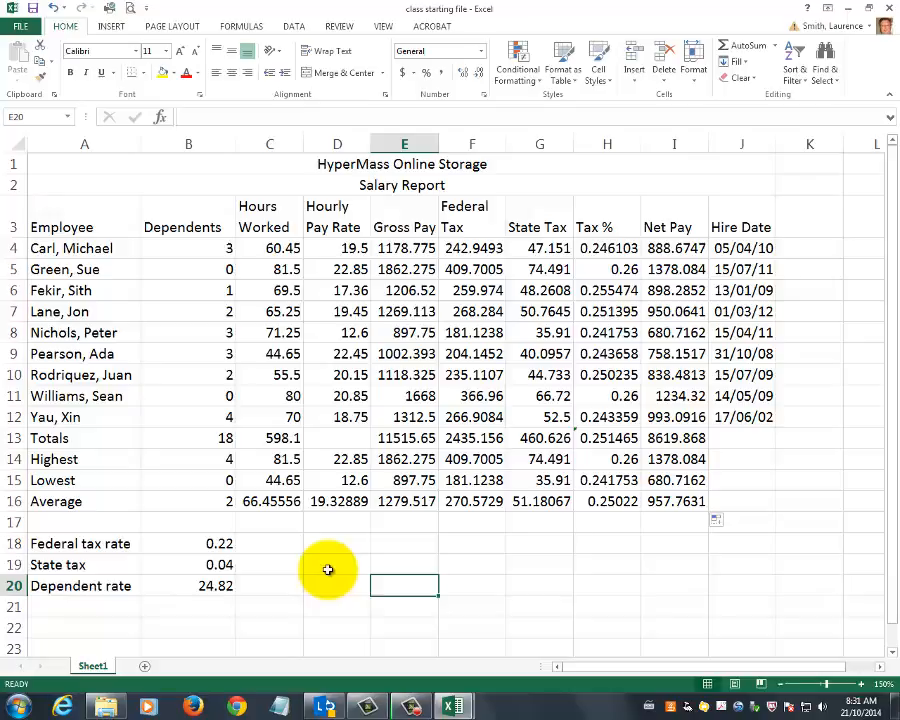
Apply the Basis theme to the workbook
left_click(176, 27)
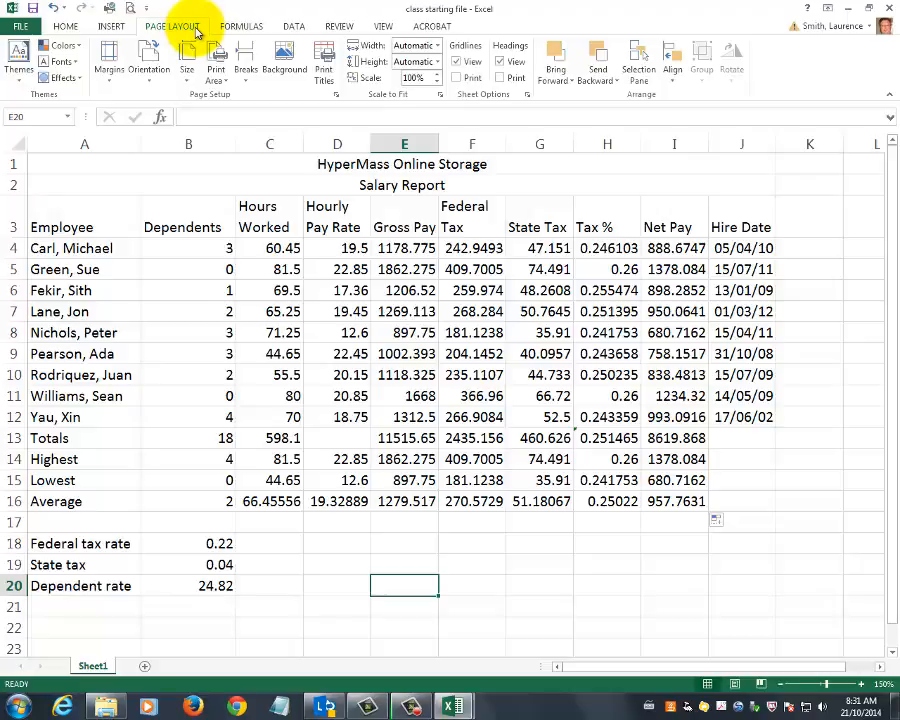
left_click(18, 80)
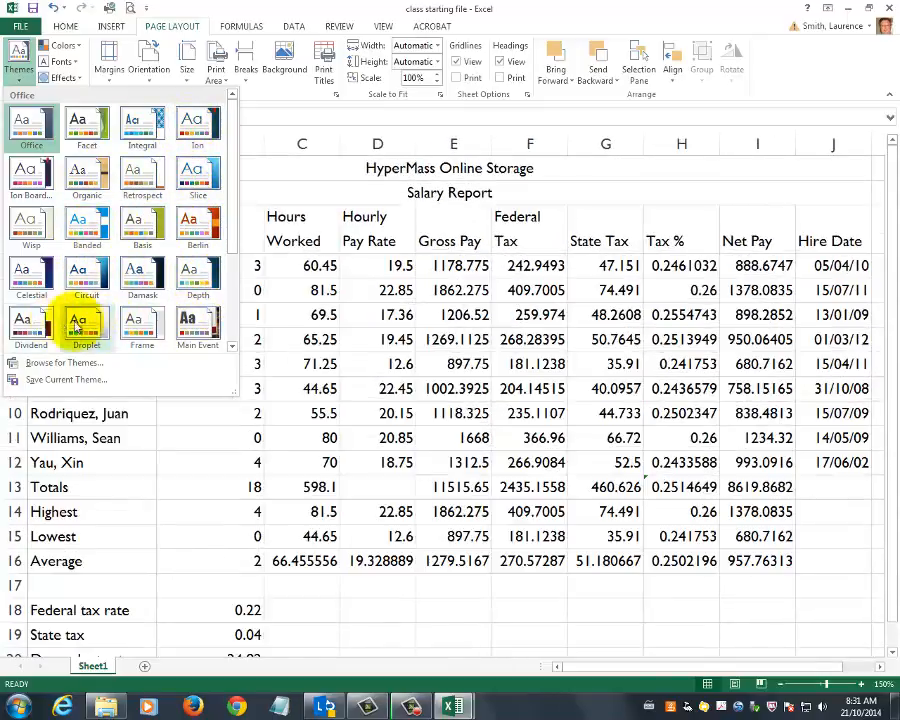
left_click(140, 228)
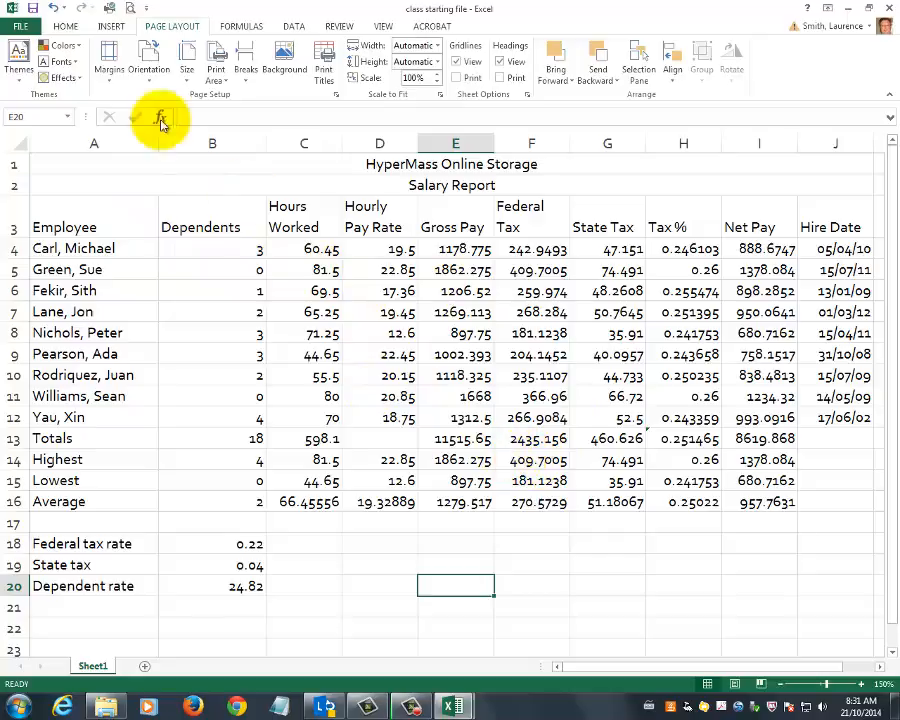
Apply the 60% - Accent1 cell style to the two title rows
left_click(62, 26)
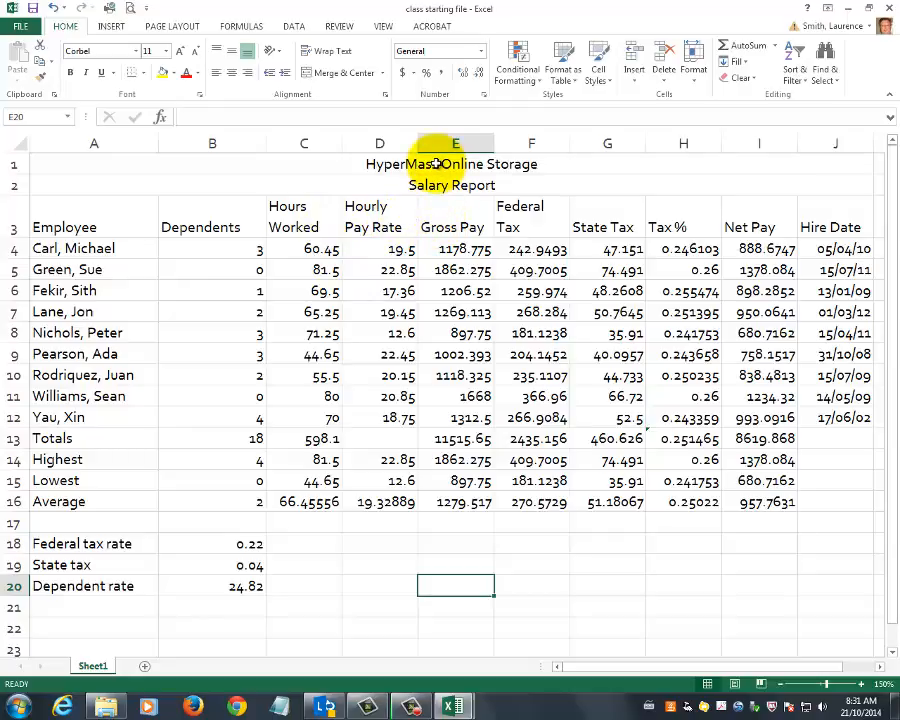
left_click_drag(438, 160, 438, 178)
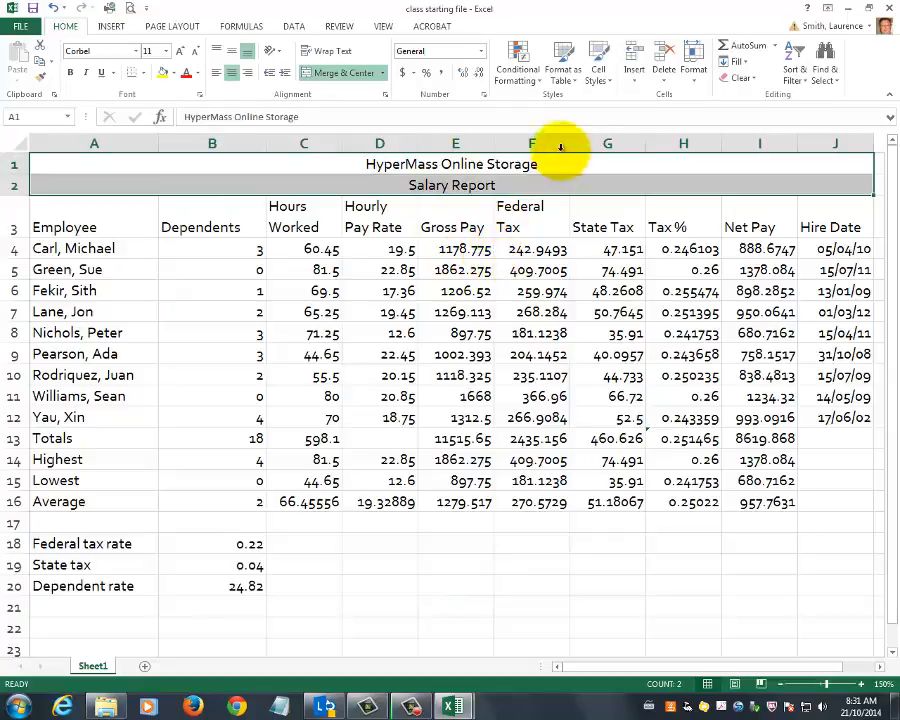
left_click(607, 88)
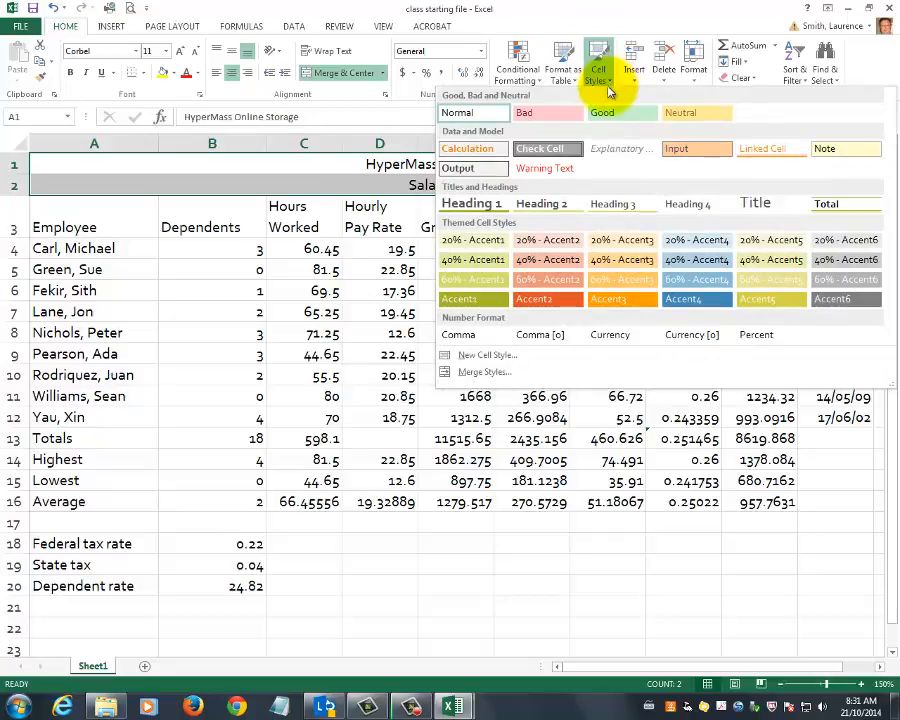
left_click(477, 284)
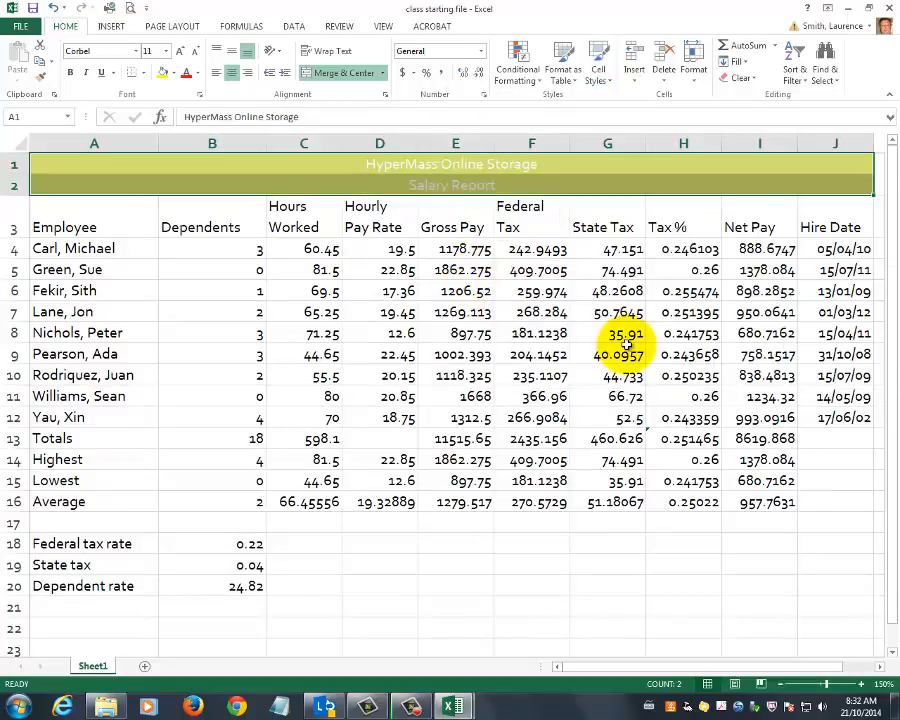
left_click(613, 291)
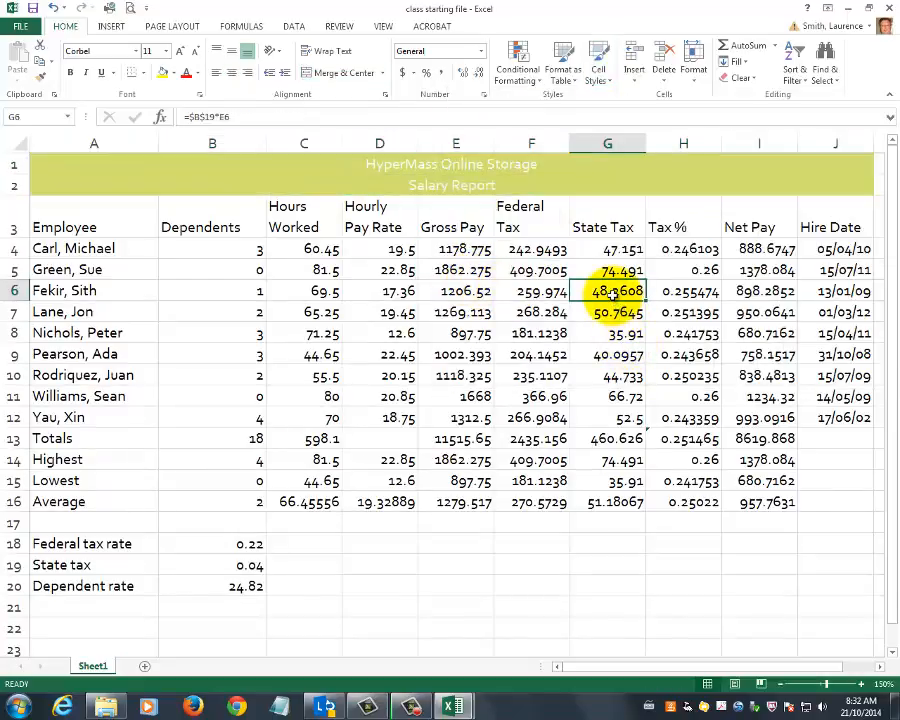
Check the completed report's title, return to the class starting file, and make both title lines black, 16 pt and bold
mouse_move(457, 708)
left_click(520, 642)
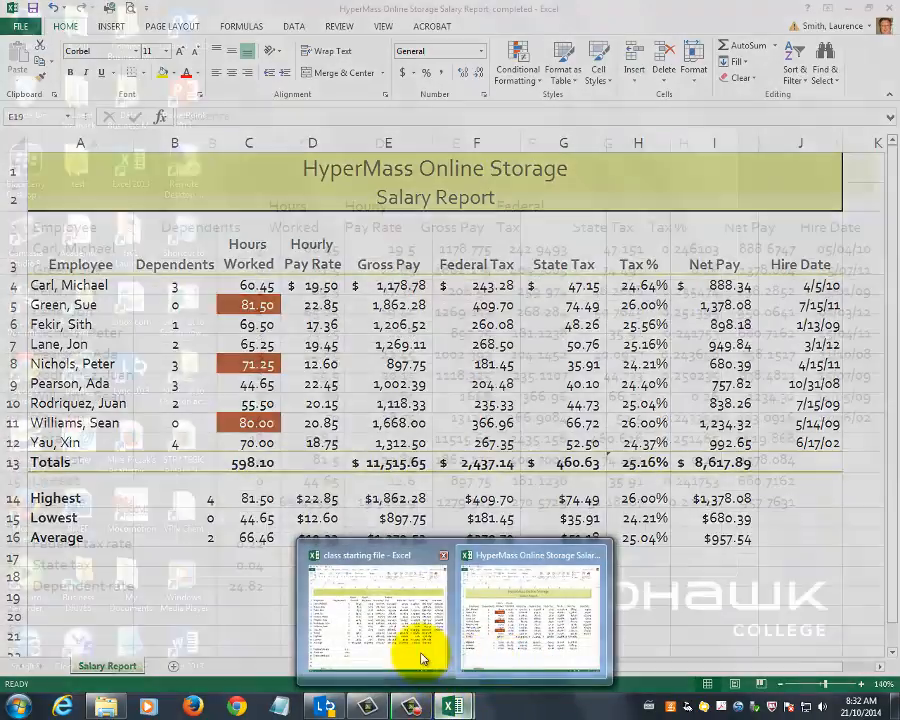
left_click(413, 645)
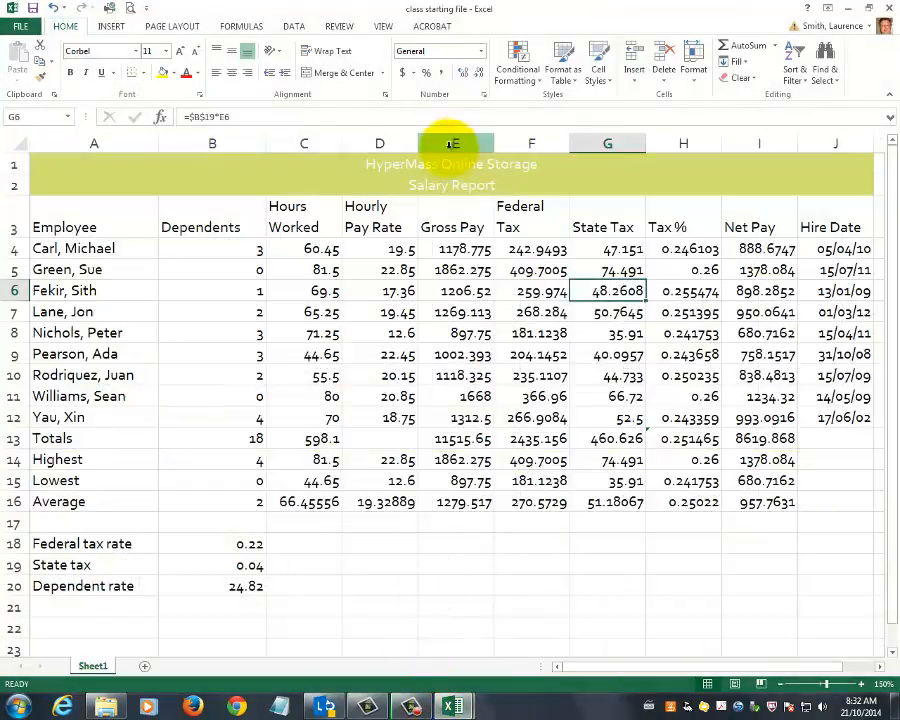
left_click_drag(448, 164, 444, 184)
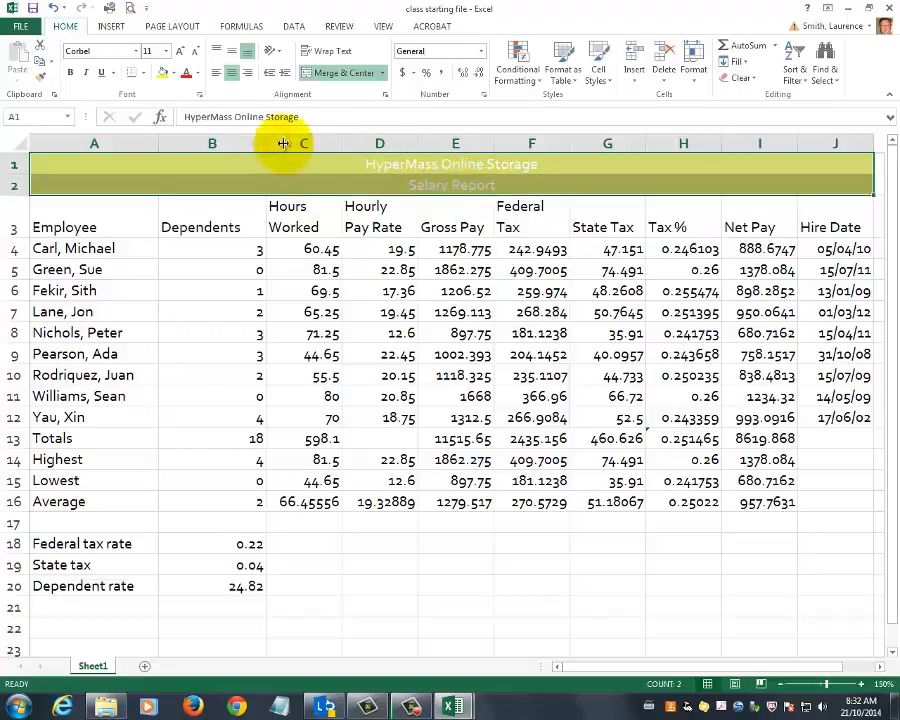
left_click(197, 74)
left_click(196, 122)
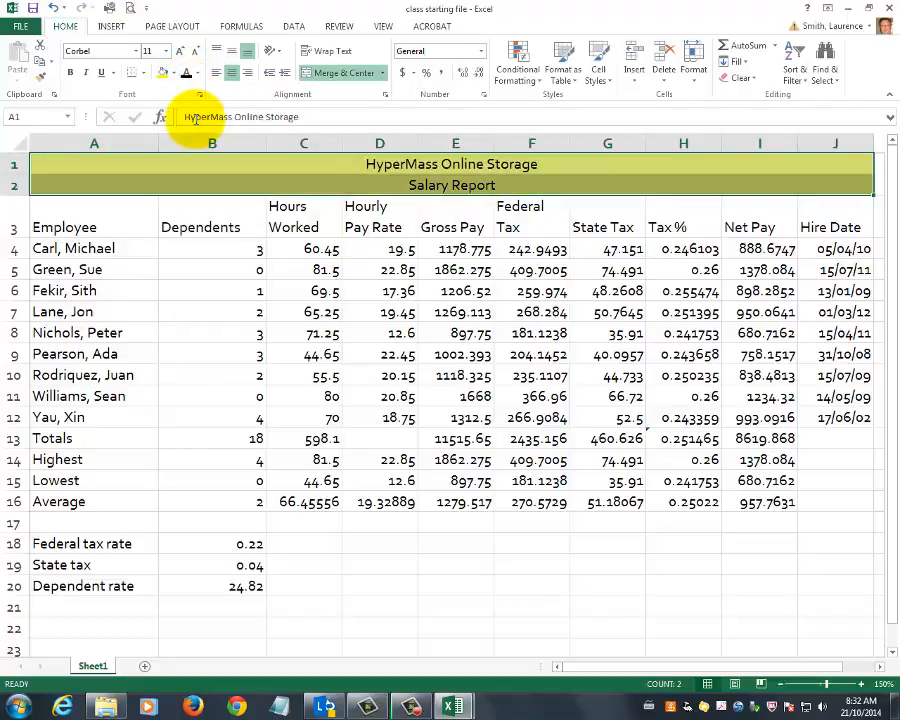
left_click(181, 52)
left_click(181, 52)
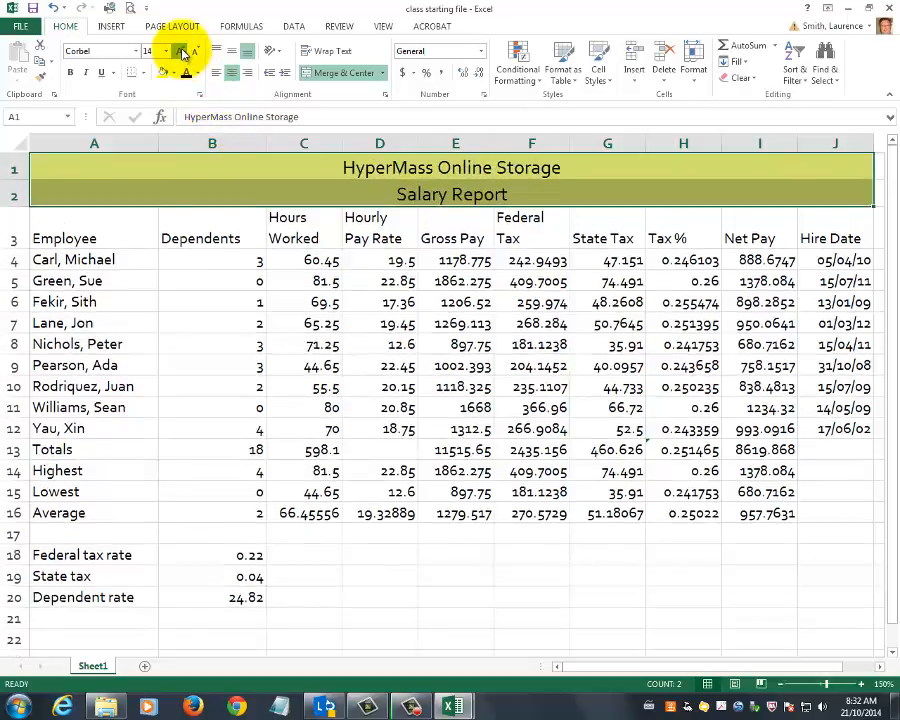
left_click(181, 52)
left_click(70, 74)
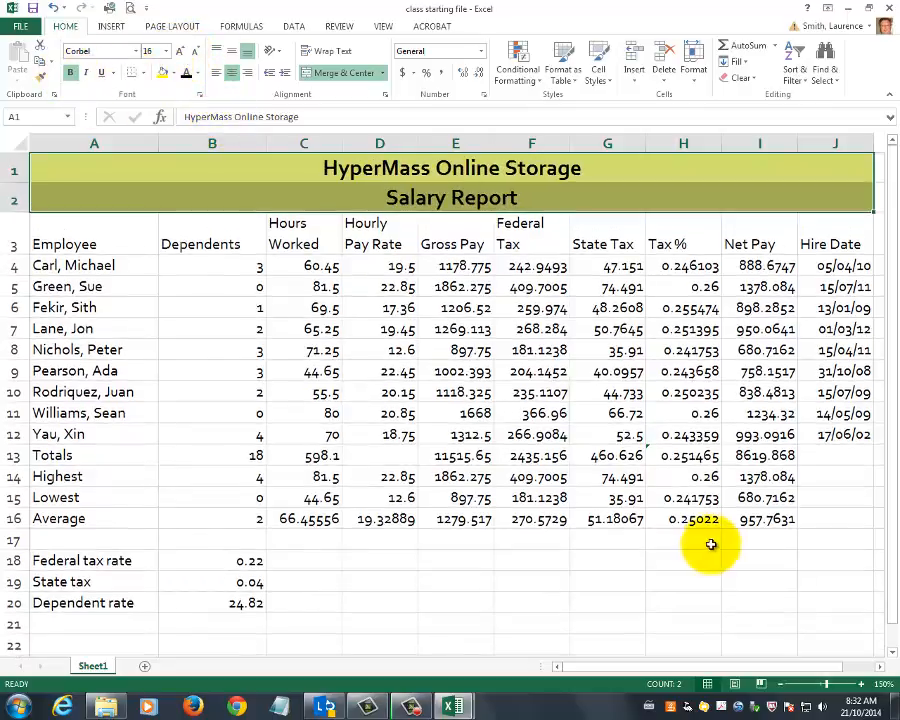
left_click(537, 434)
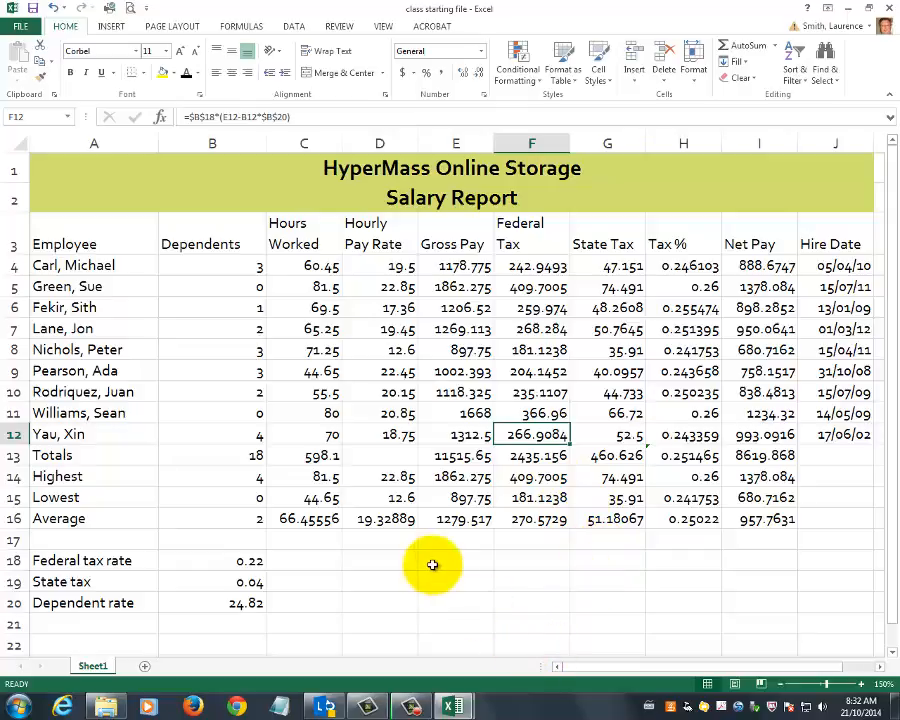
Examine the completed salary report and its print preview, and return to the class starting file
mouse_move(453, 706)
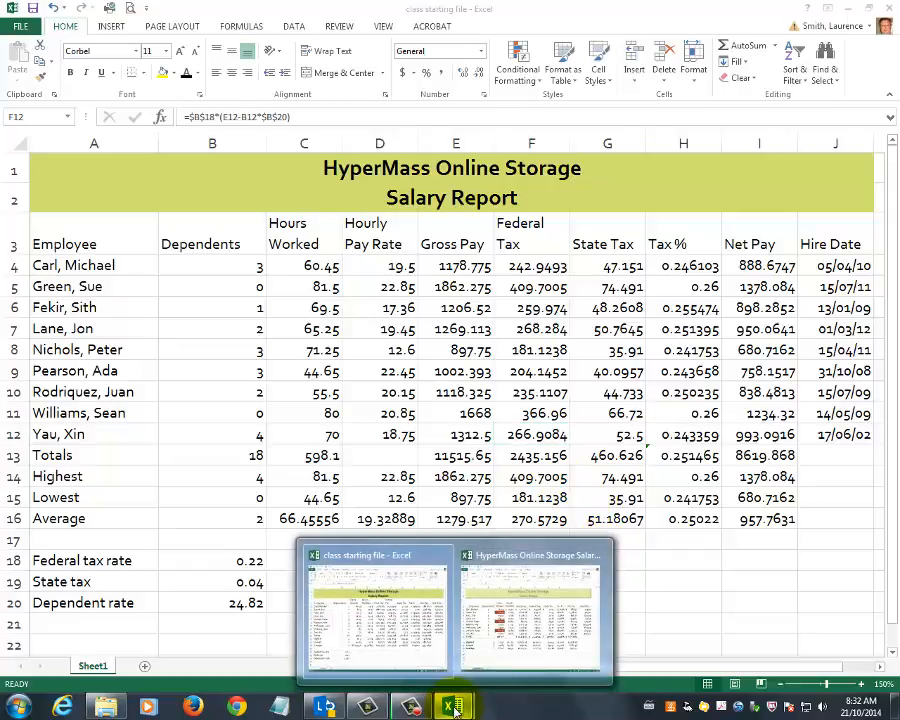
left_click(505, 641)
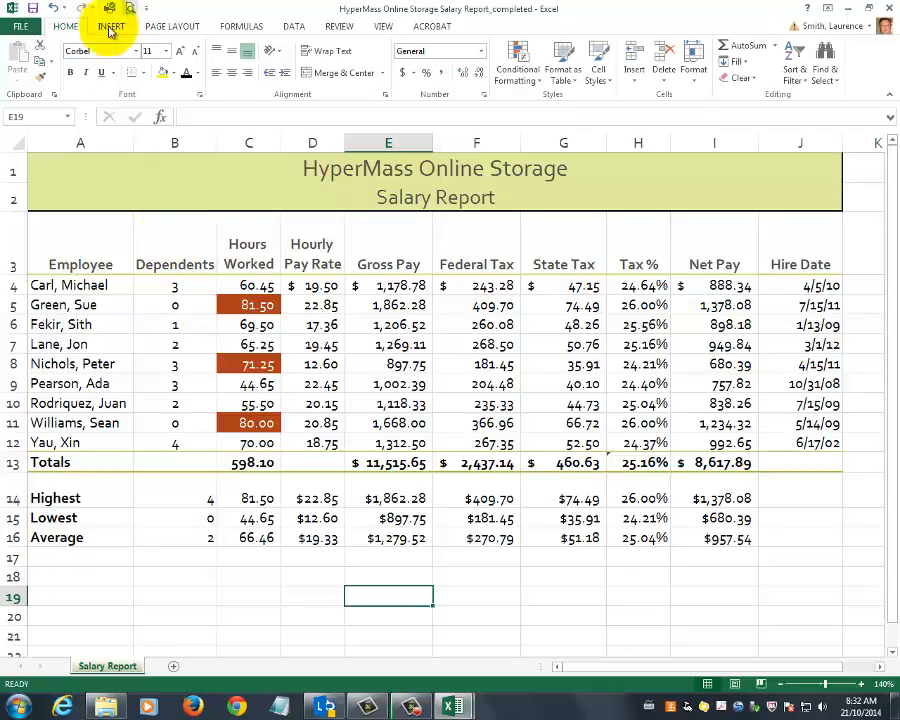
left_click(20, 26)
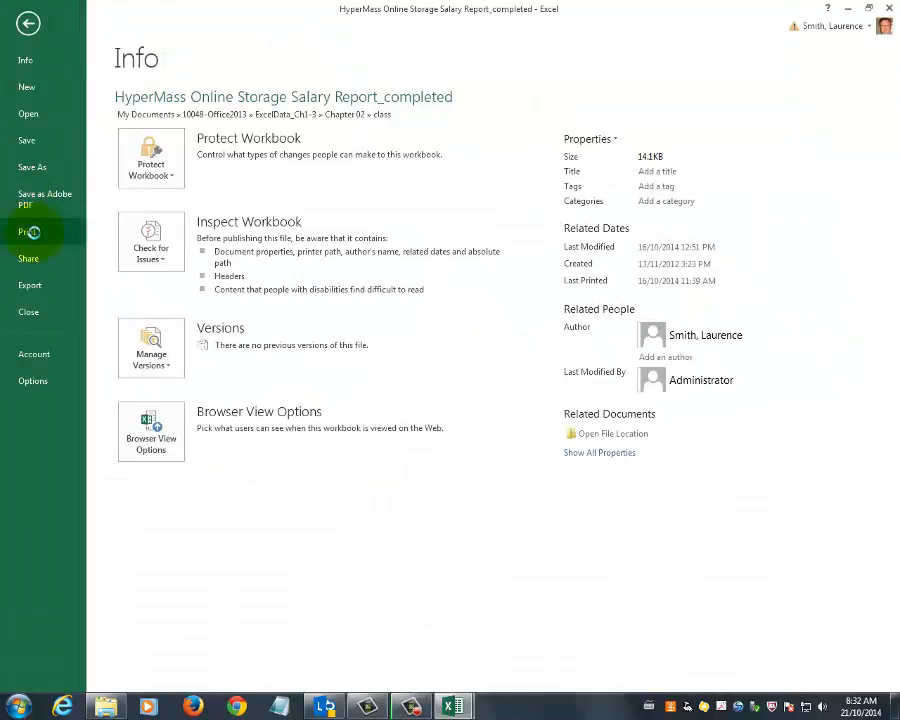
left_click(29, 232)
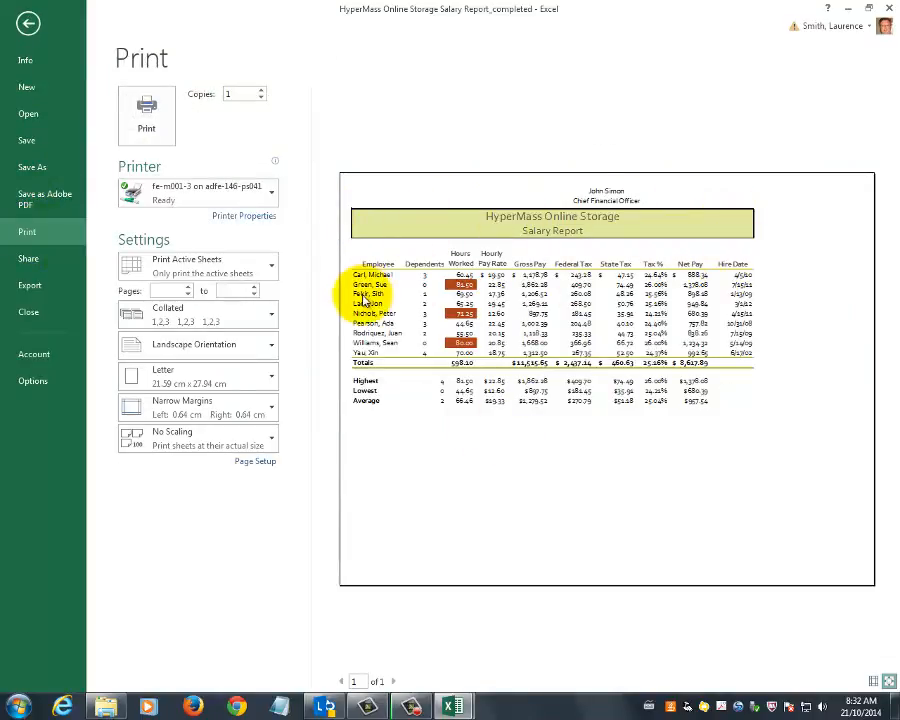
left_click(28, 22)
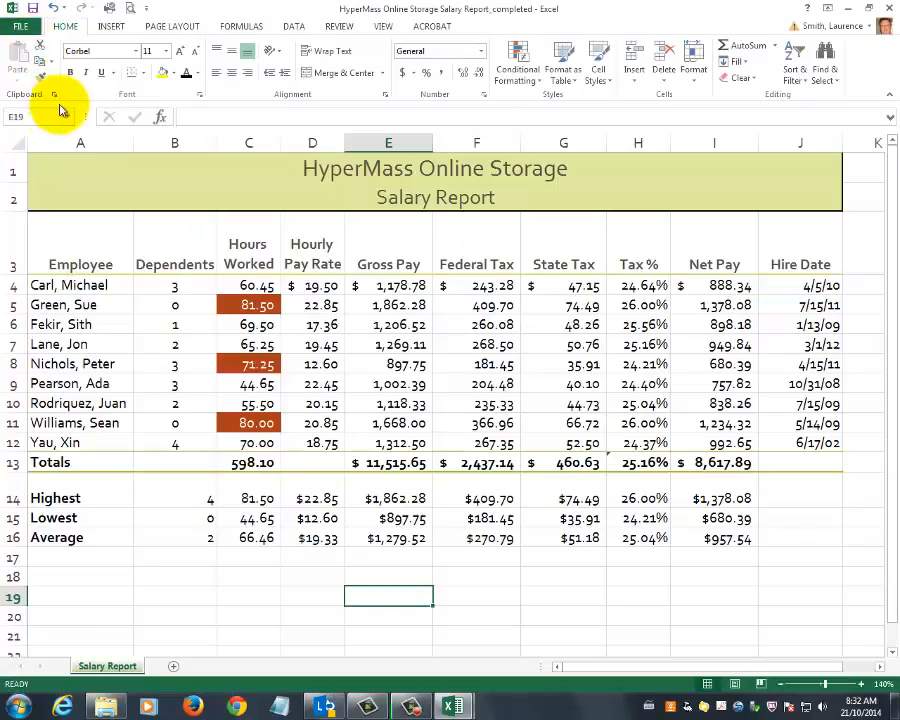
mouse_move(452, 706)
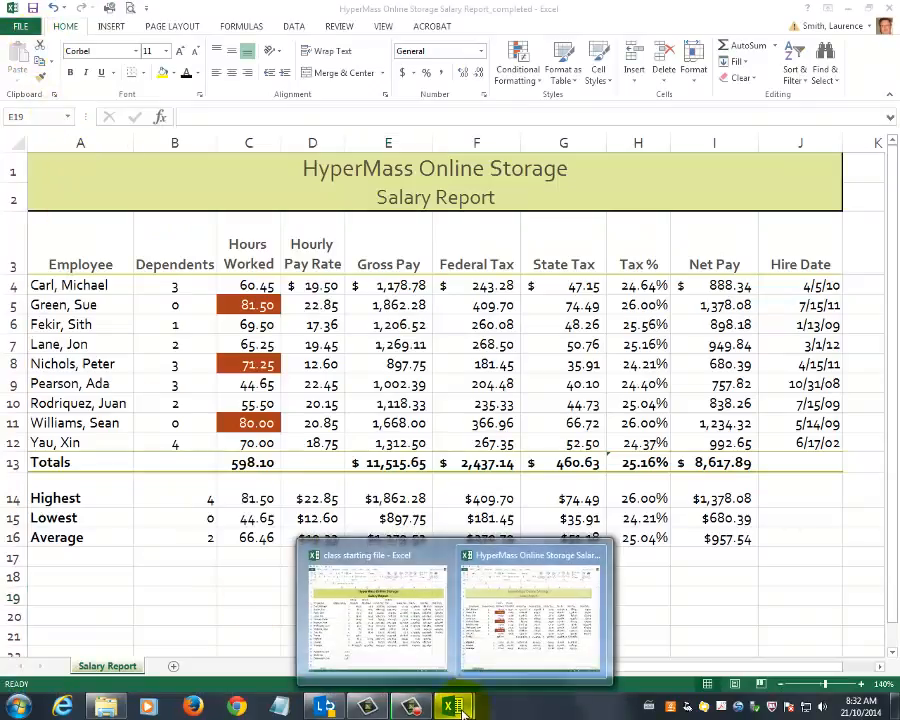
left_click(420, 640)
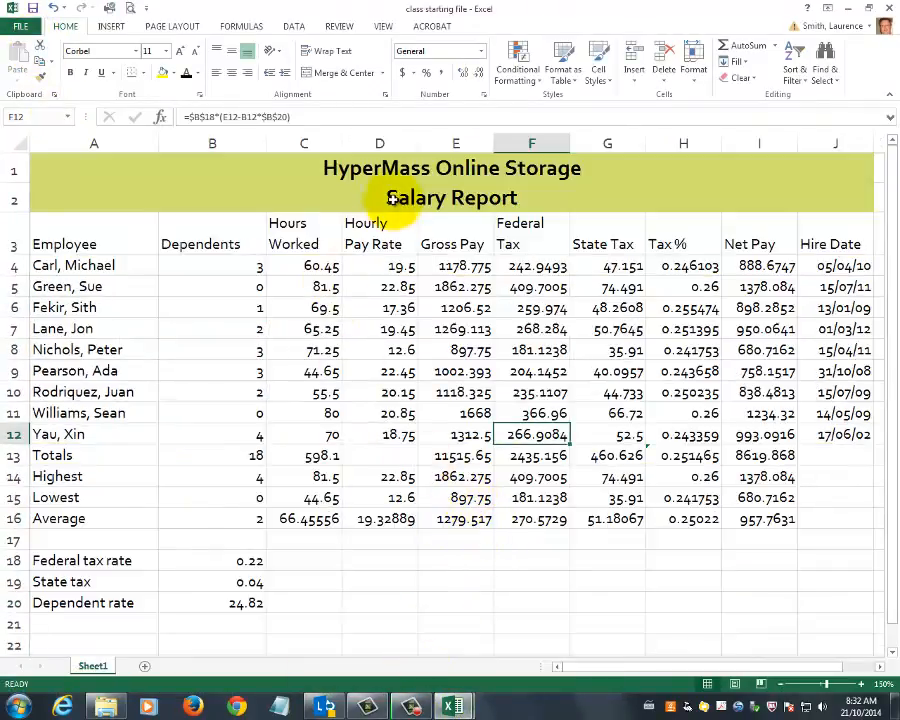
Add a thick box border around the two title rows
left_click_drag(393, 170, 393, 198)
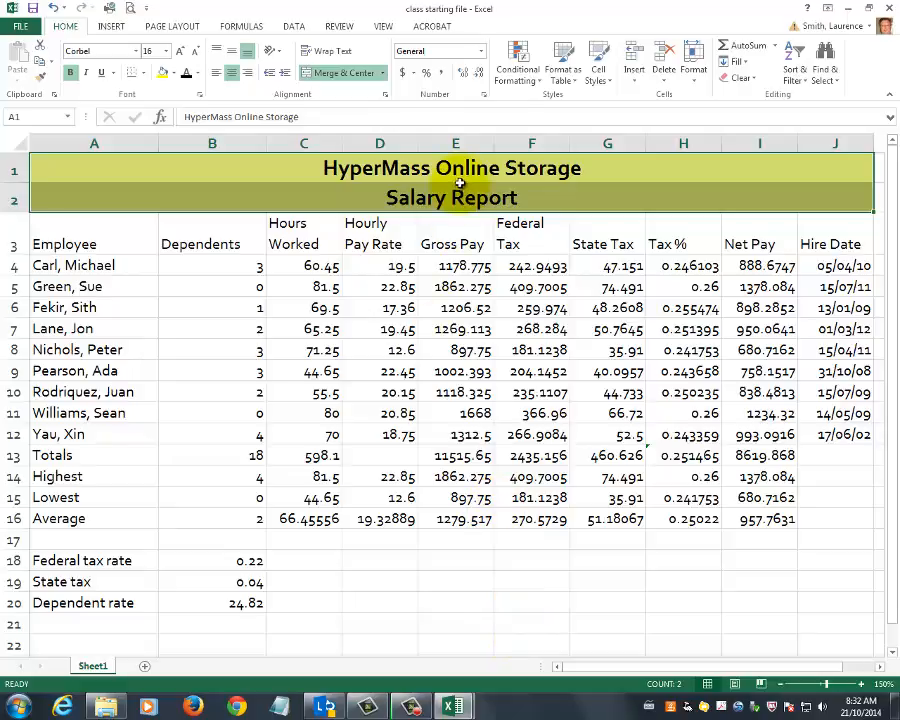
left_click(146, 74)
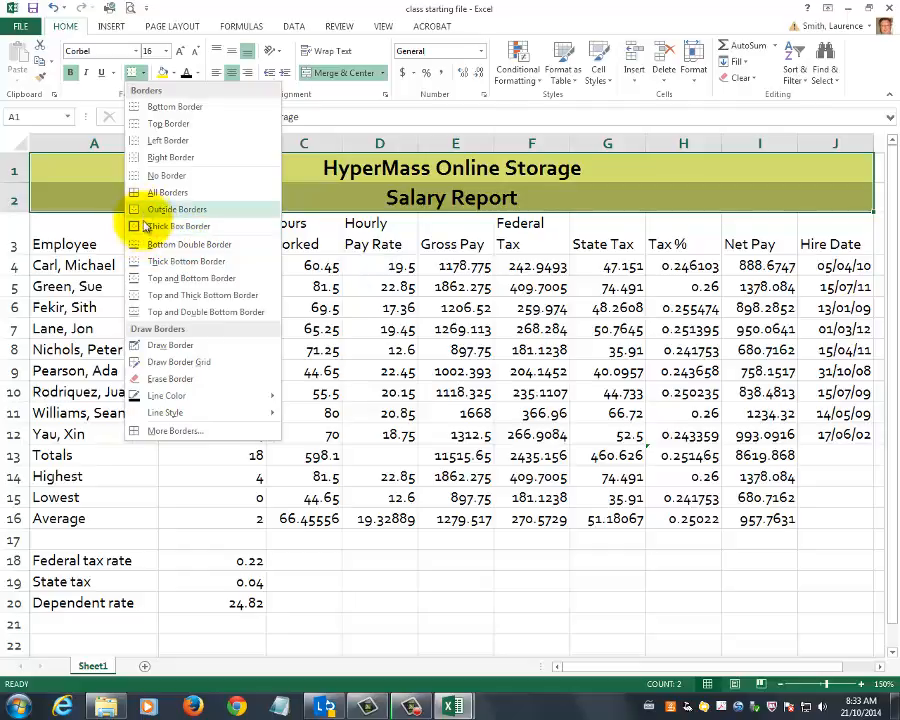
left_click(146, 225)
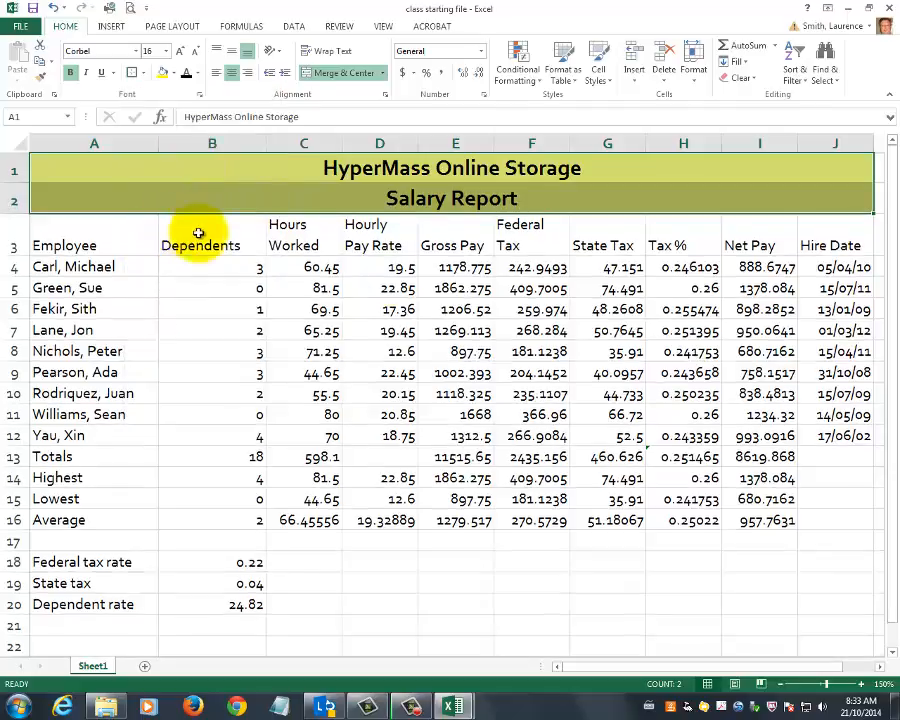
left_click(664, 311)
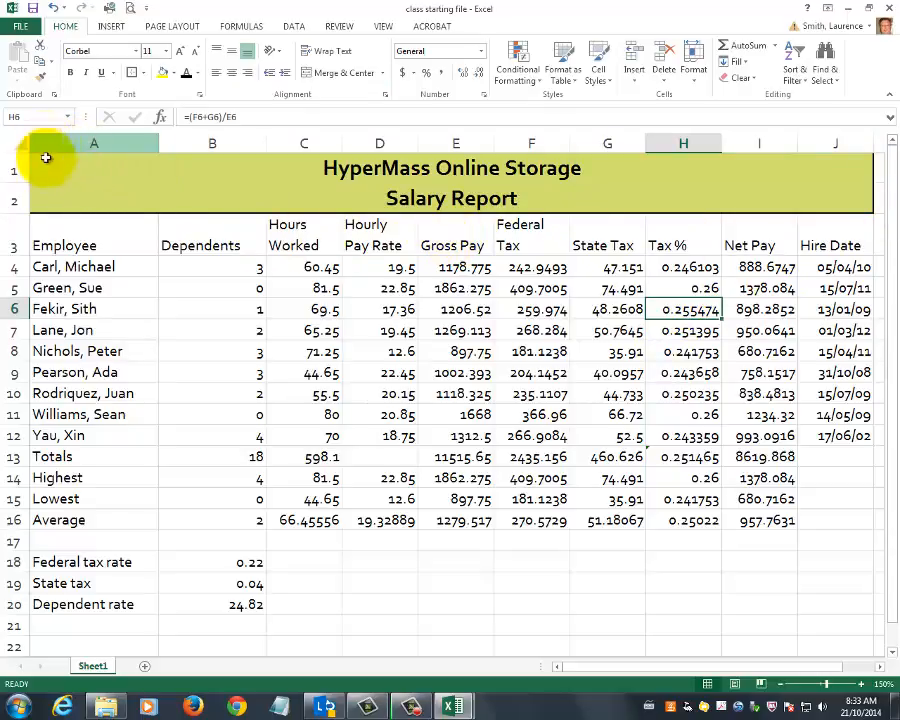
Examine both pages of the class starting file's print preview and return to the worksheet
left_click(22, 26)
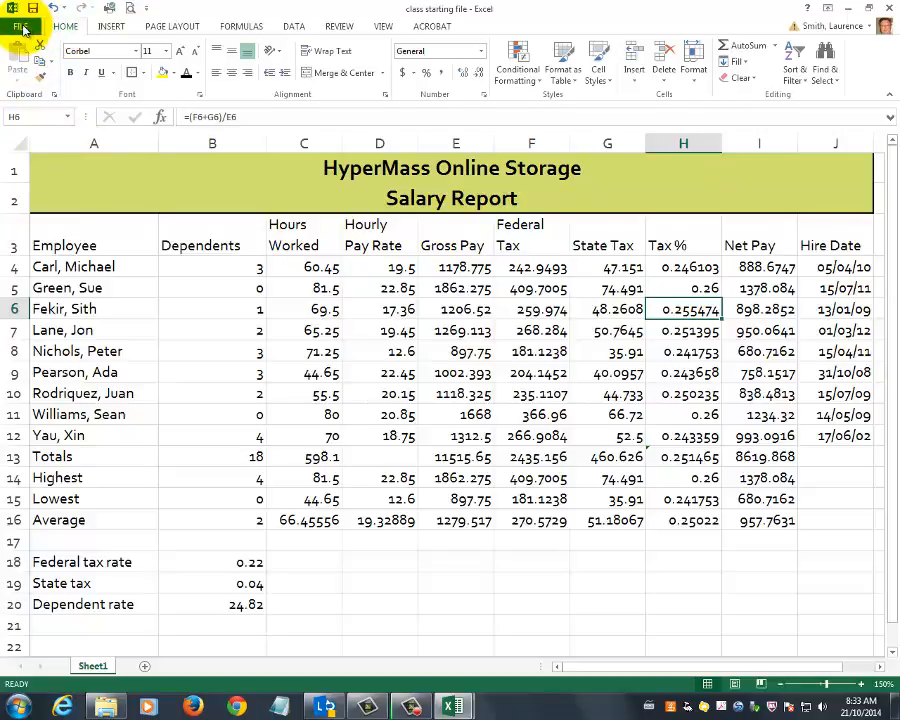
left_click(35, 232)
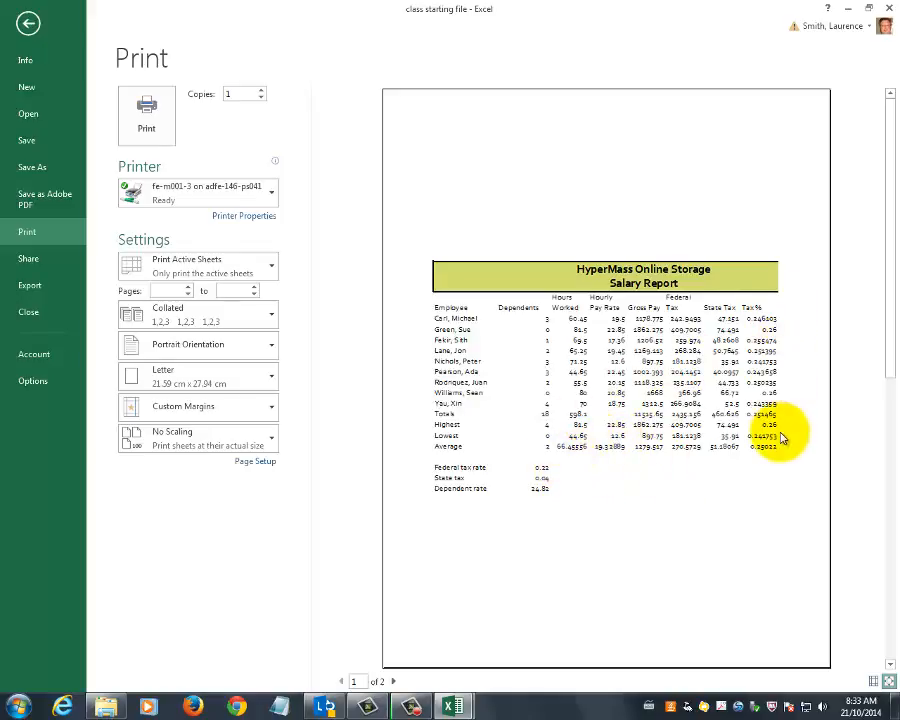
left_click(393, 681)
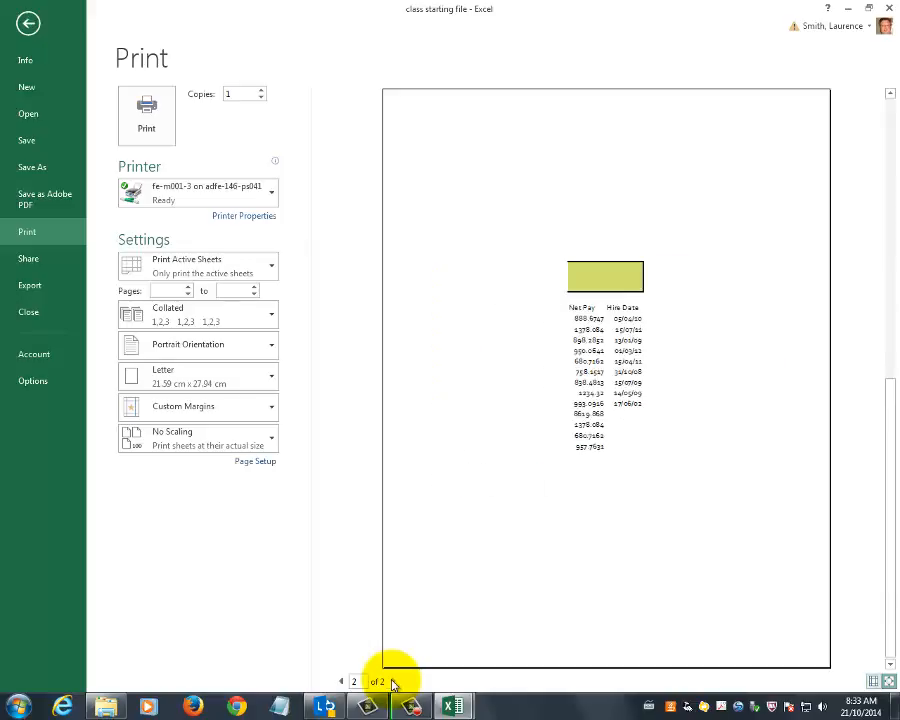
left_click(341, 681)
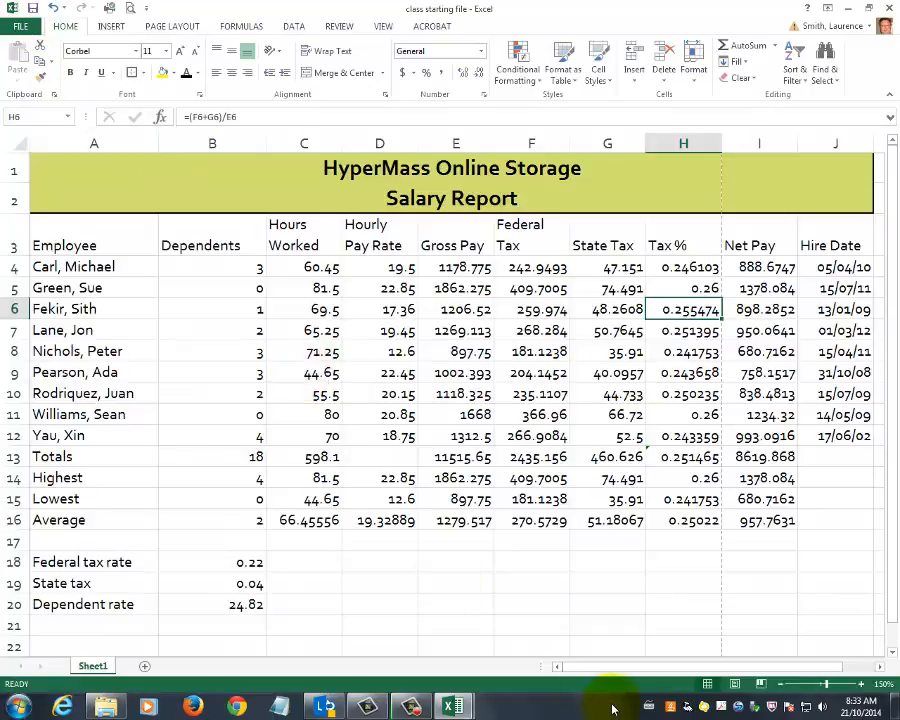
Apply the Heading 3 cell style to the column headings in A3:J3 and centre the headings in B3:J3
left_click_drag(67, 233, 815, 243)
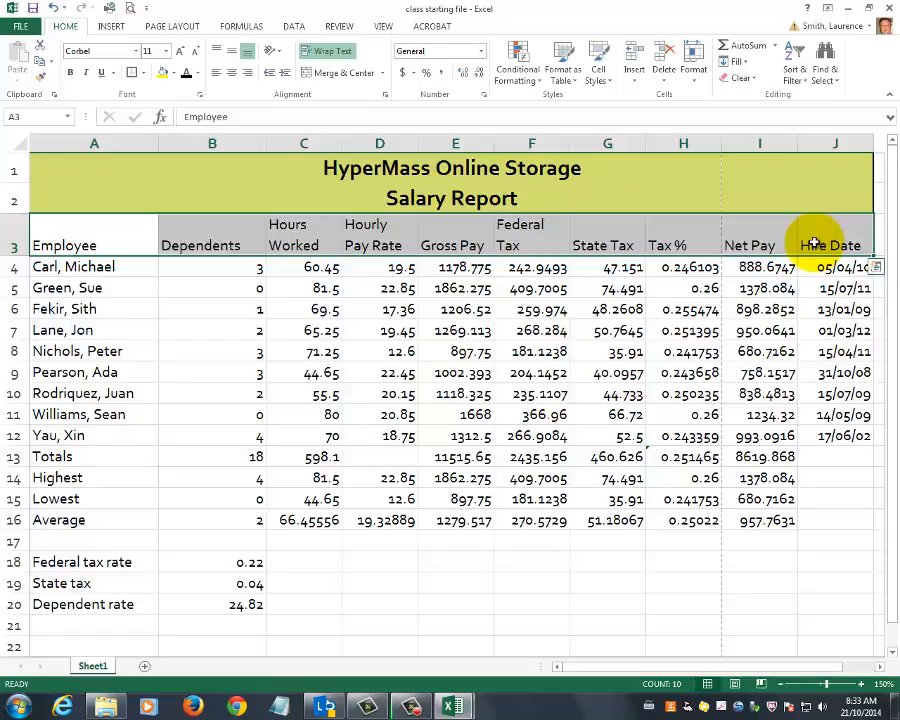
left_click(600, 80)
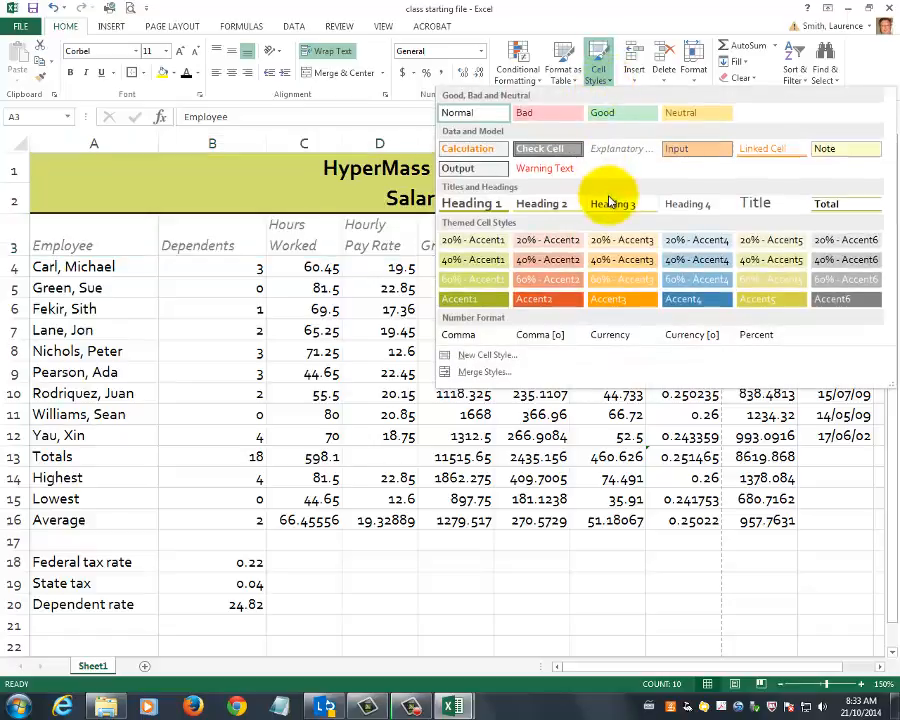
left_click(615, 203)
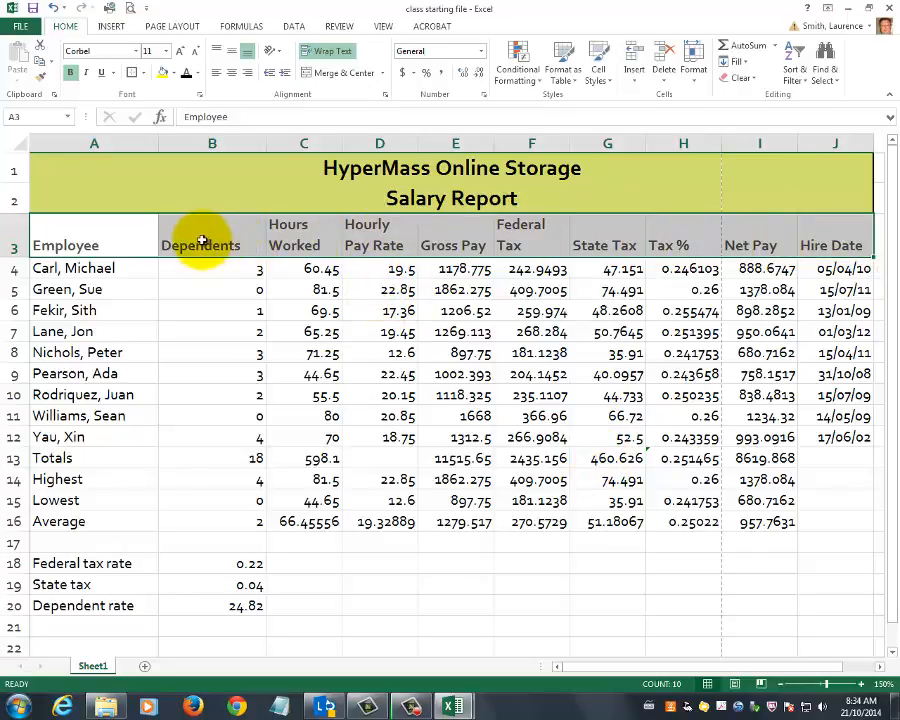
left_click_drag(200, 242, 800, 226)
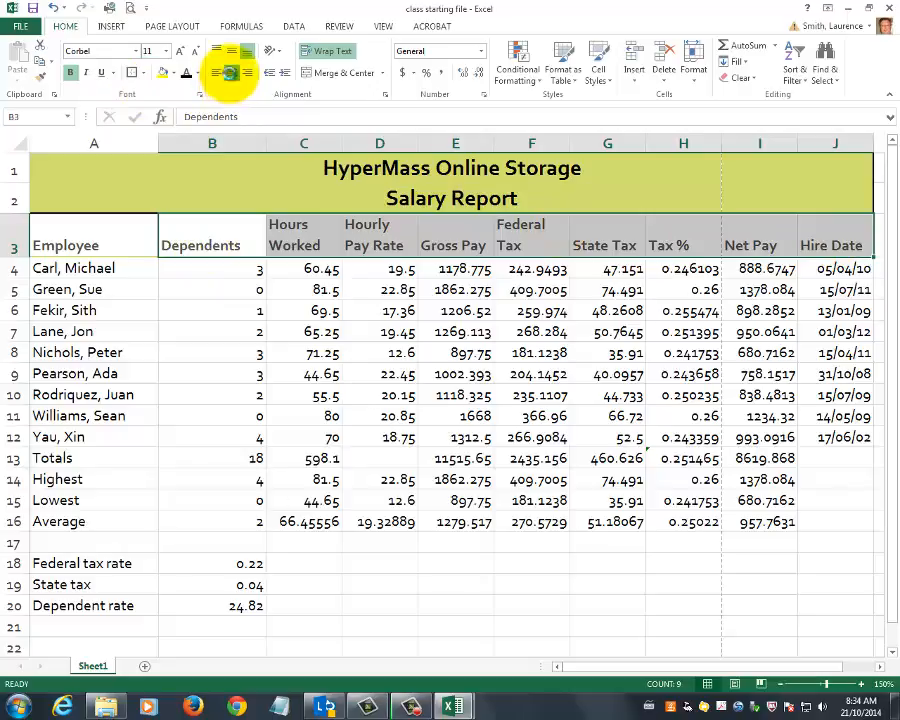
left_click(230, 72)
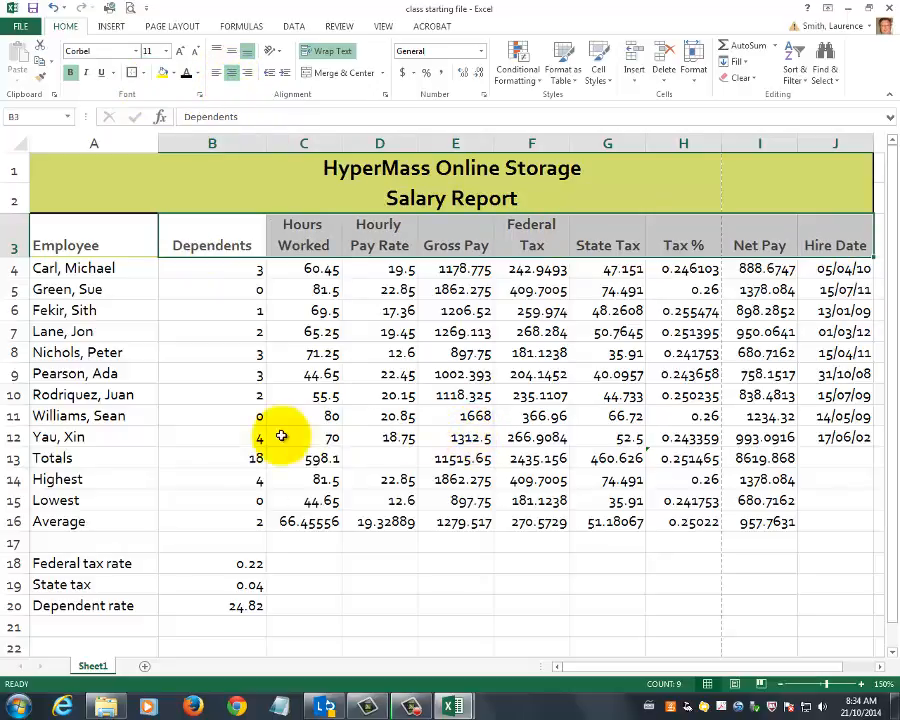
Apply the Total cell style to the Totals row from A13 to J13
left_click_drag(52, 458, 816, 462)
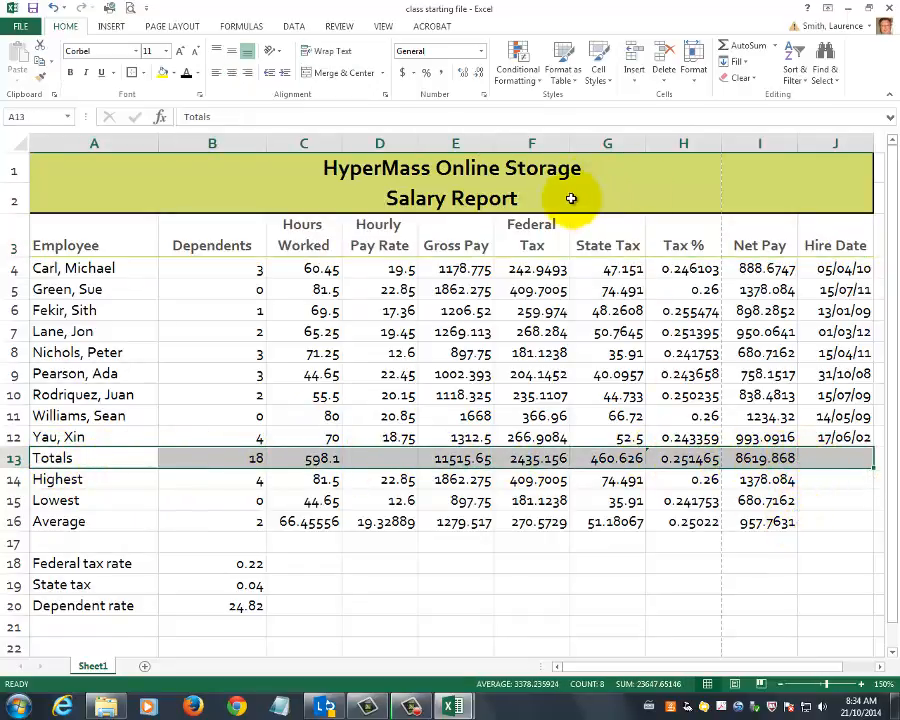
left_click(610, 84)
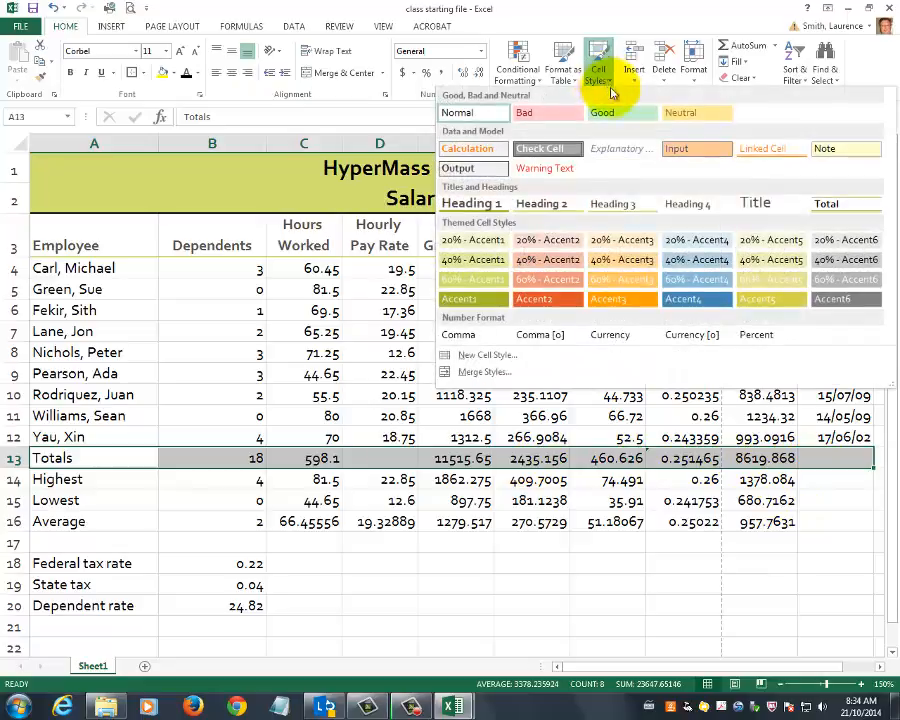
left_click(818, 202)
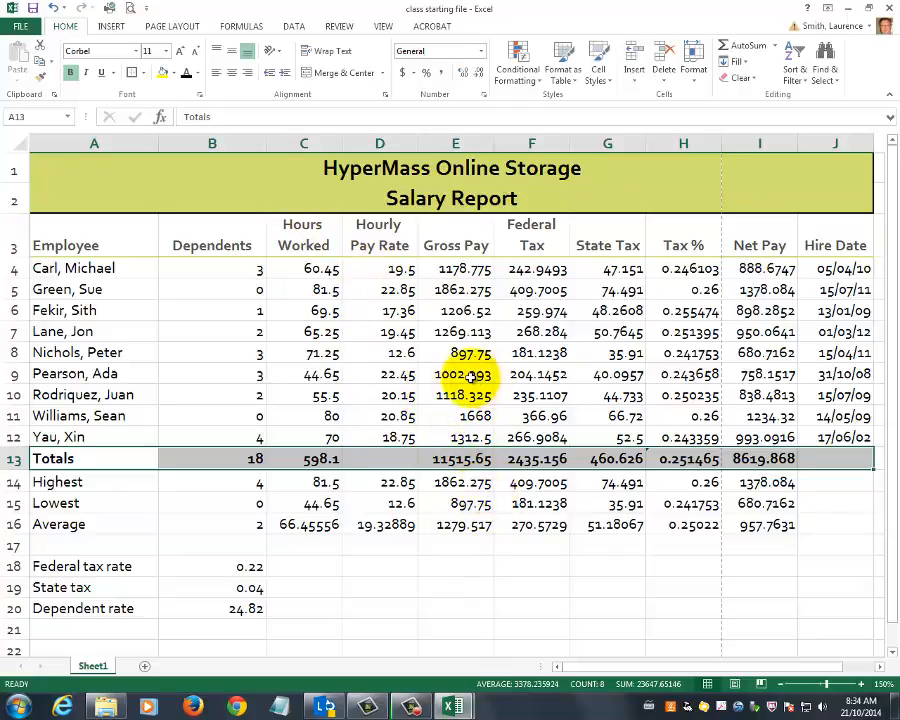
Apply the Comma number style to all the figures from Hours Worked to Net Pay in C4:I16
left_click(540, 373)
left_click(538, 485)
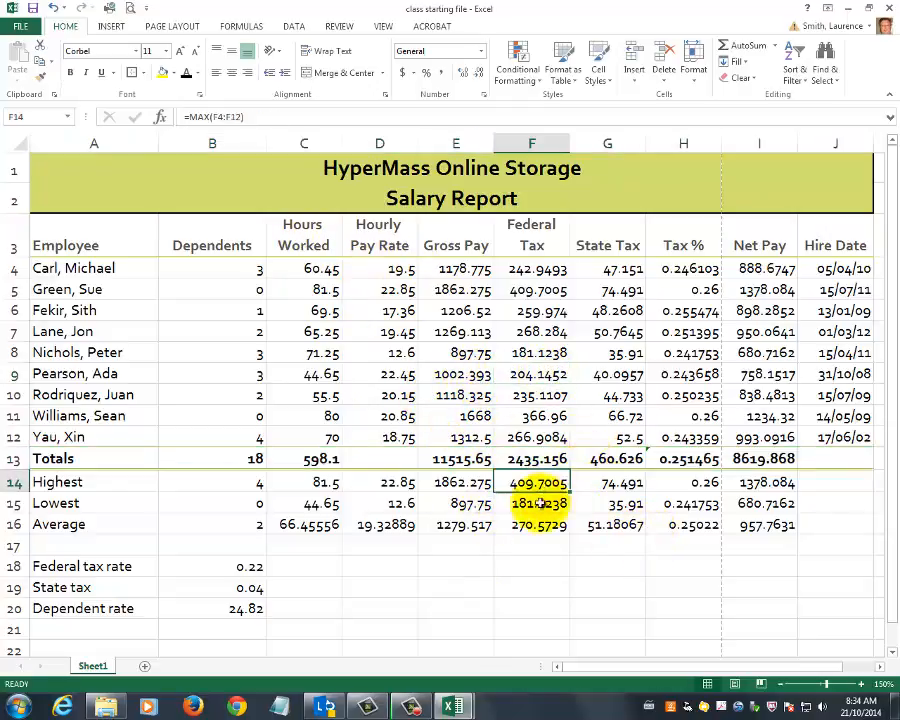
left_click(386, 528)
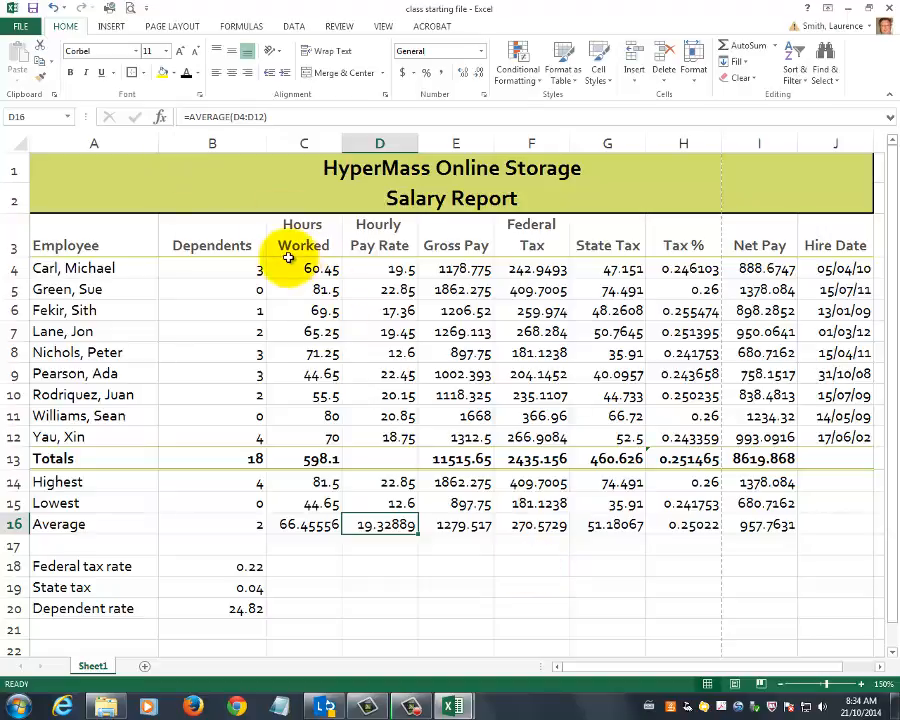
left_click_drag(300, 264, 768, 528)
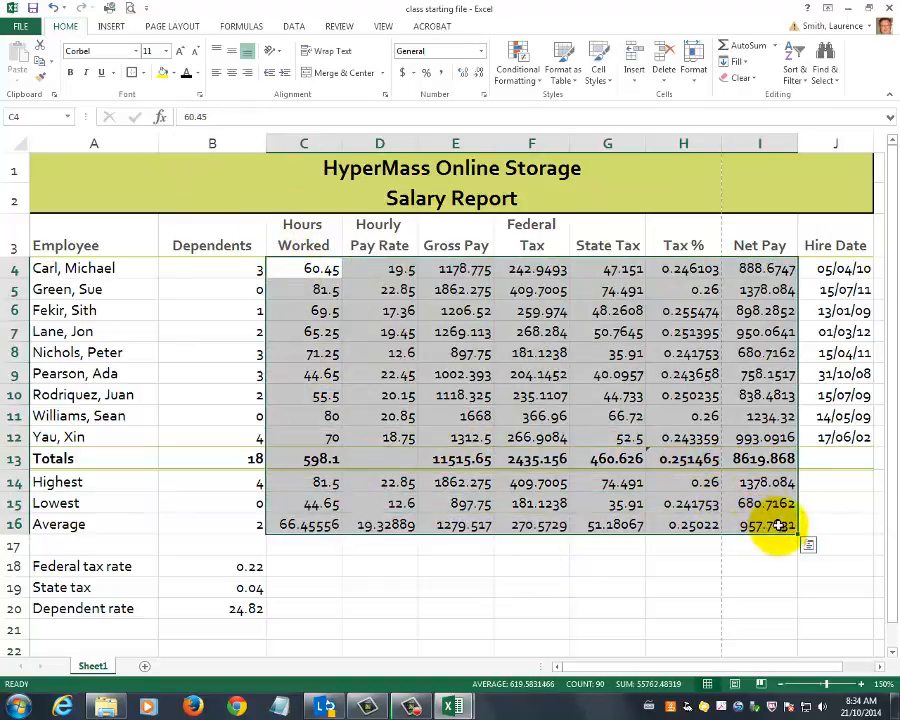
left_click(443, 74)
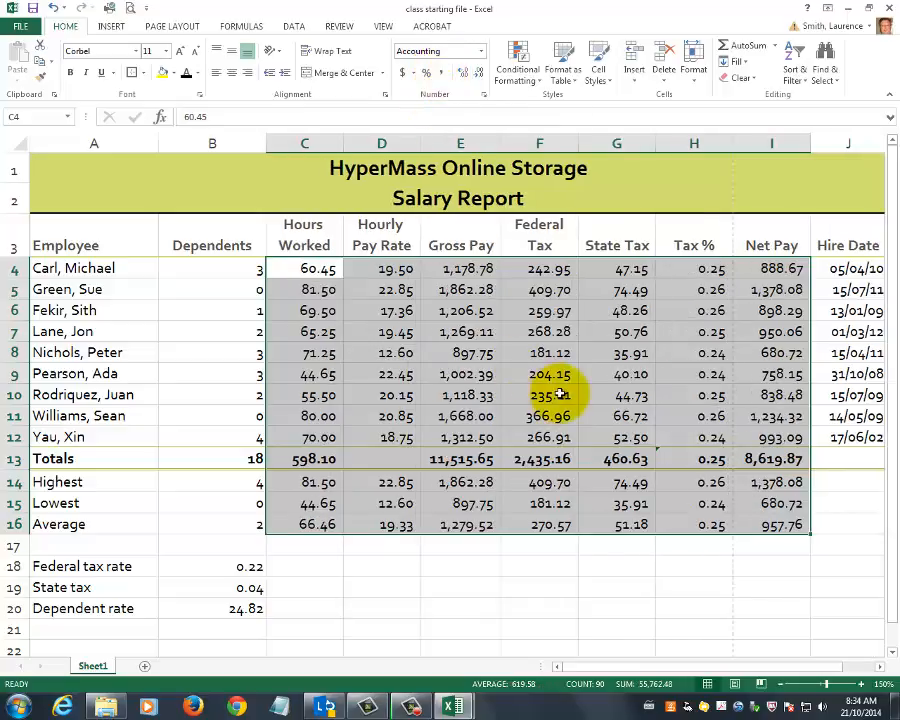
left_click(506, 582)
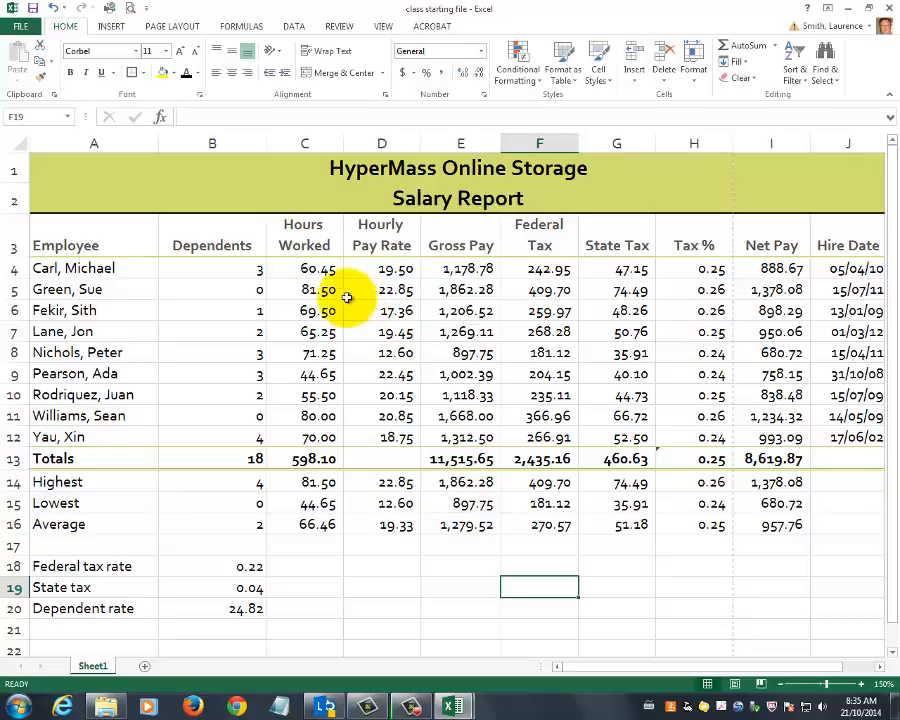
Apply the Accounting number format with dollar signs to the first employee's figures in C4:I4
left_click_drag(306, 267, 760, 274)
left_click_drag(314, 458, 772, 464)
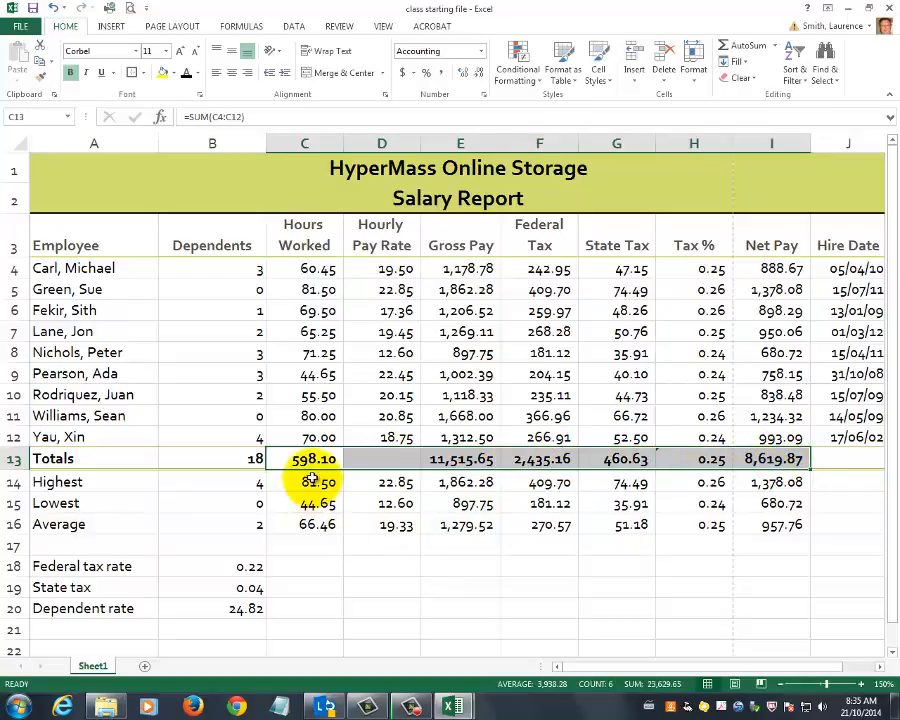
left_click_drag(315, 485, 755, 524)
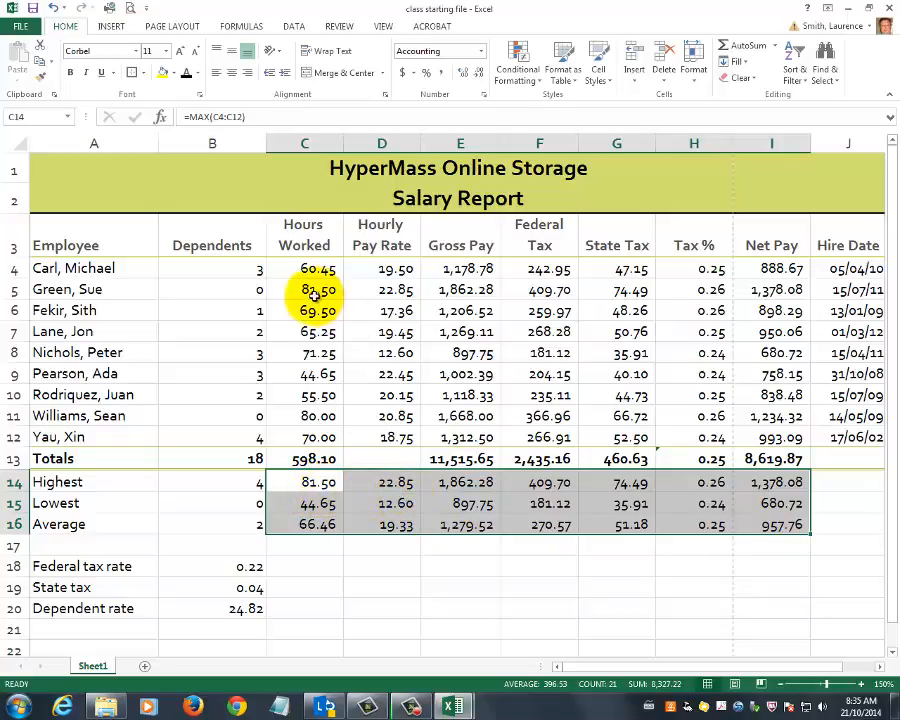
left_click_drag(302, 268, 768, 270)
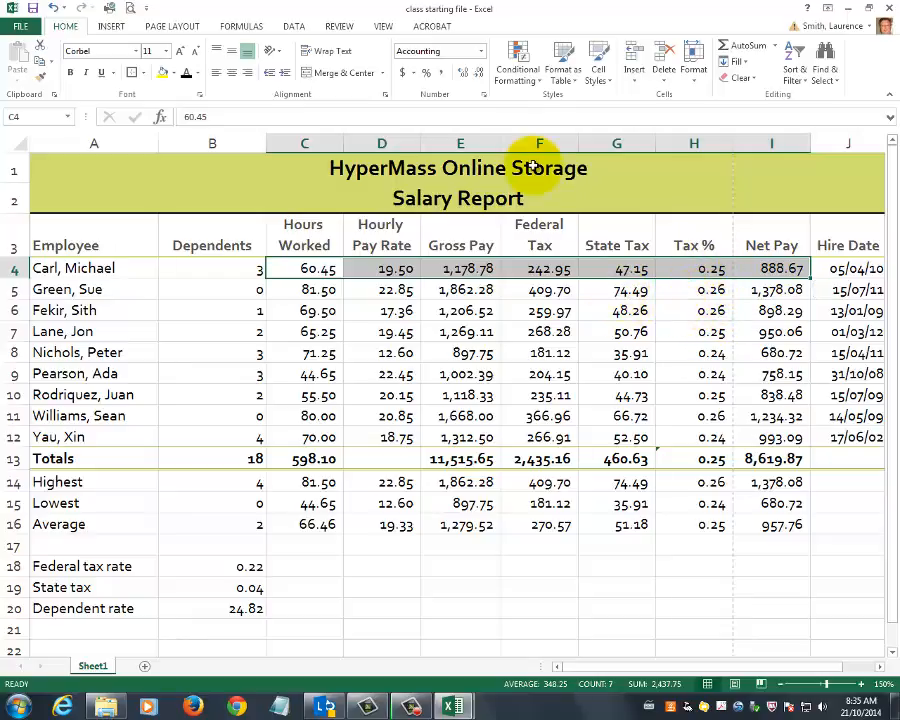
left_click(480, 51)
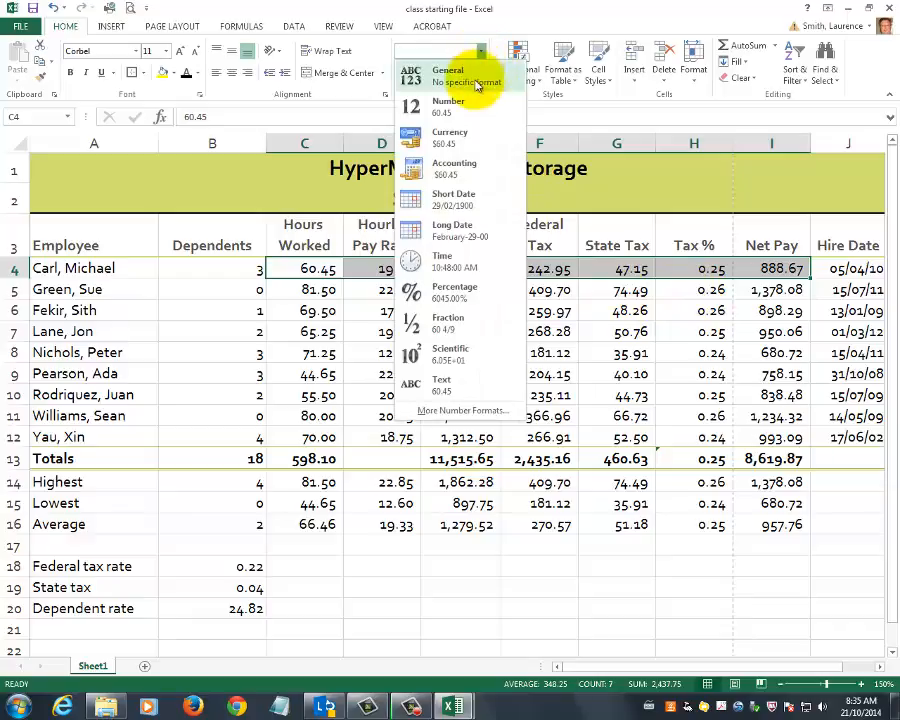
left_click(470, 180)
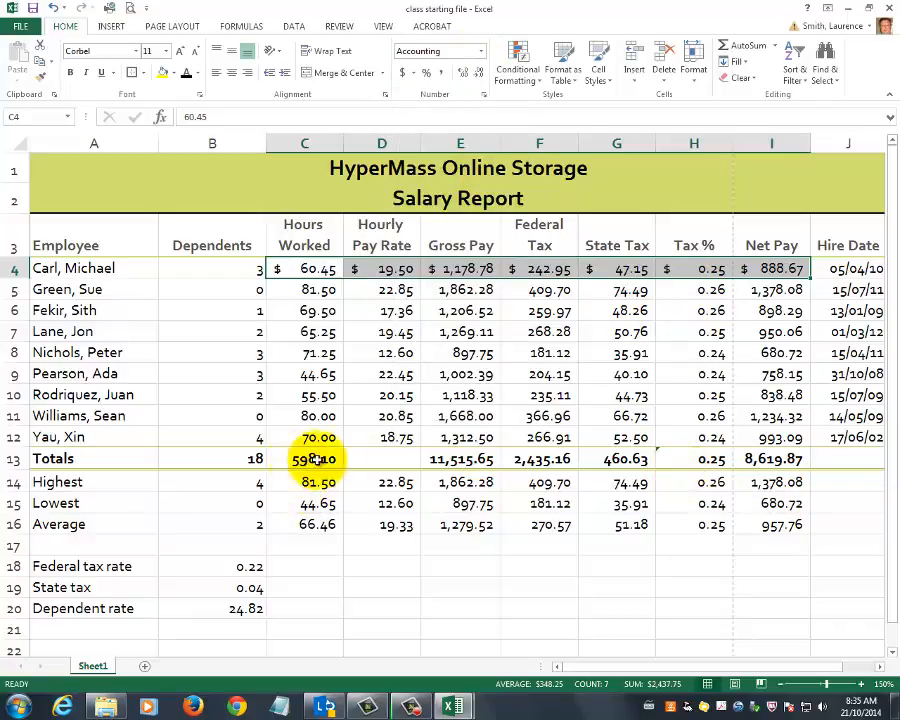
Apply the Accounting number format with dollar signs to the Totals row figures in C13:I13
left_click_drag(318, 459, 756, 461)
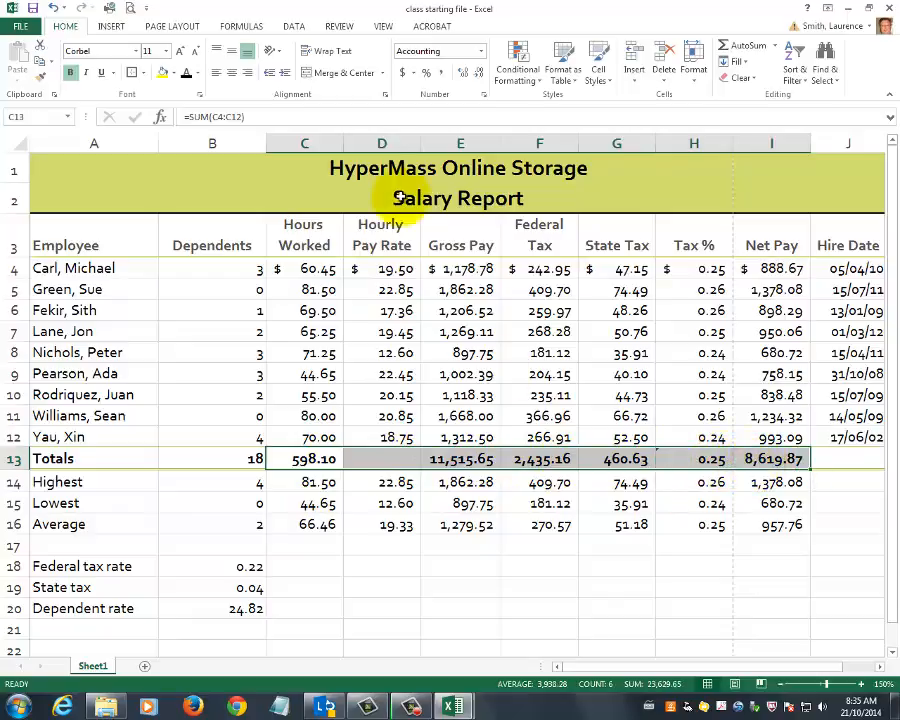
left_click(481, 52)
left_click(462, 169)
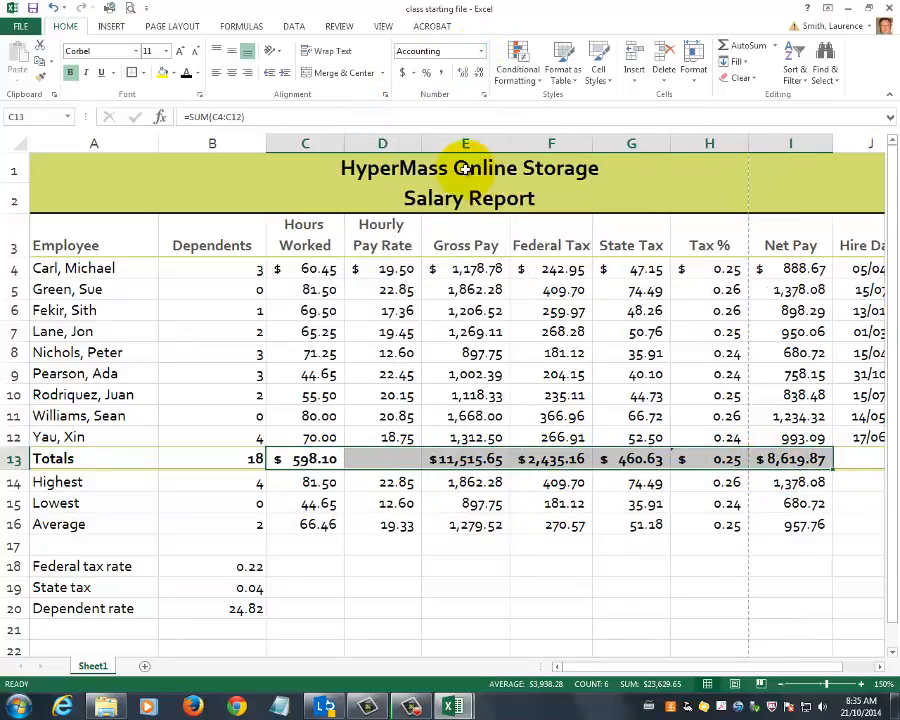
left_click(503, 578)
Apply the Currency number format to the Highest, Lowest and Average figures in C14:I16
left_click_drag(313, 482, 783, 526)
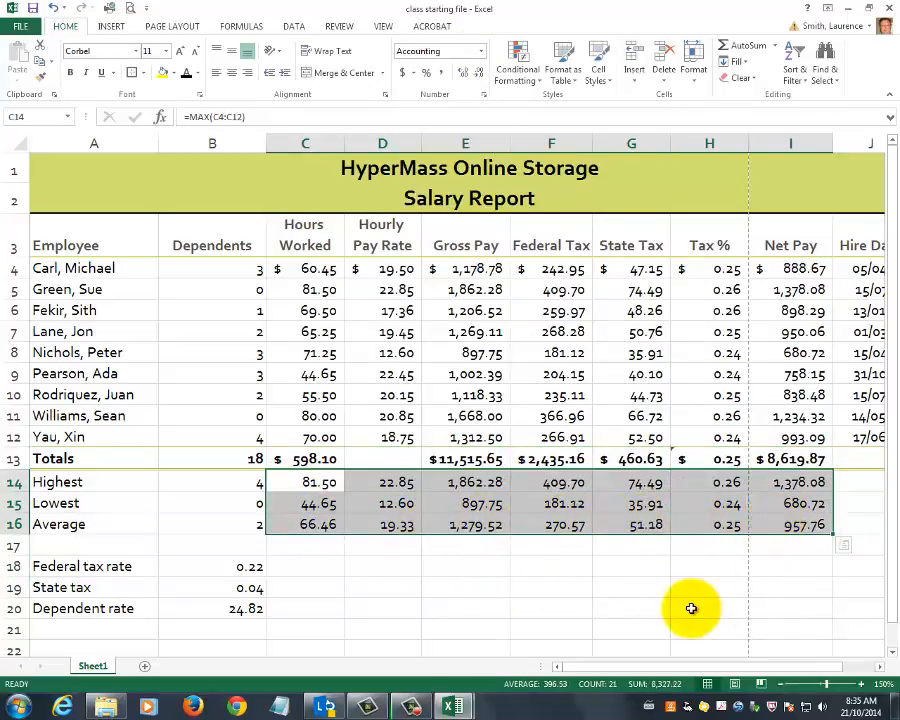
left_click(481, 51)
left_click(462, 137)
left_click(444, 556)
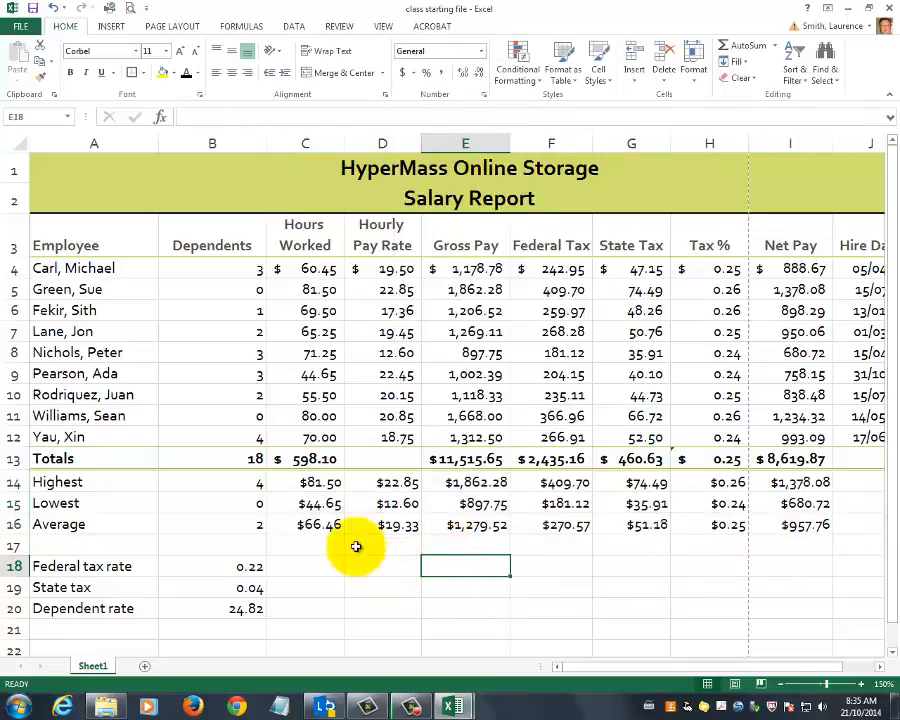
left_click(310, 484)
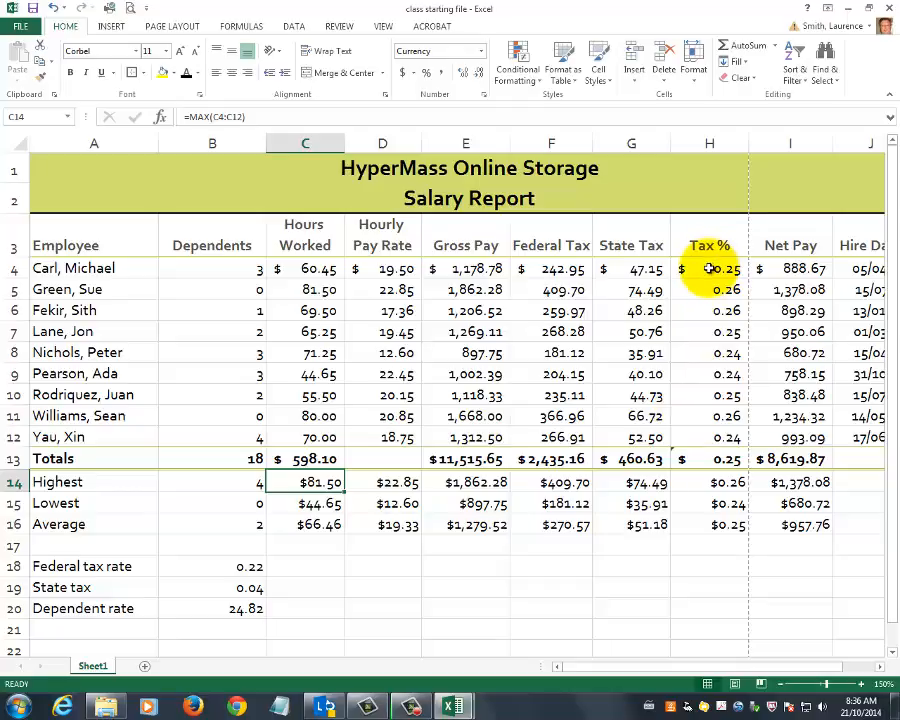
Format the Tax % values in H4:H16 with the Percent style
left_click_drag(709, 268, 709, 525)
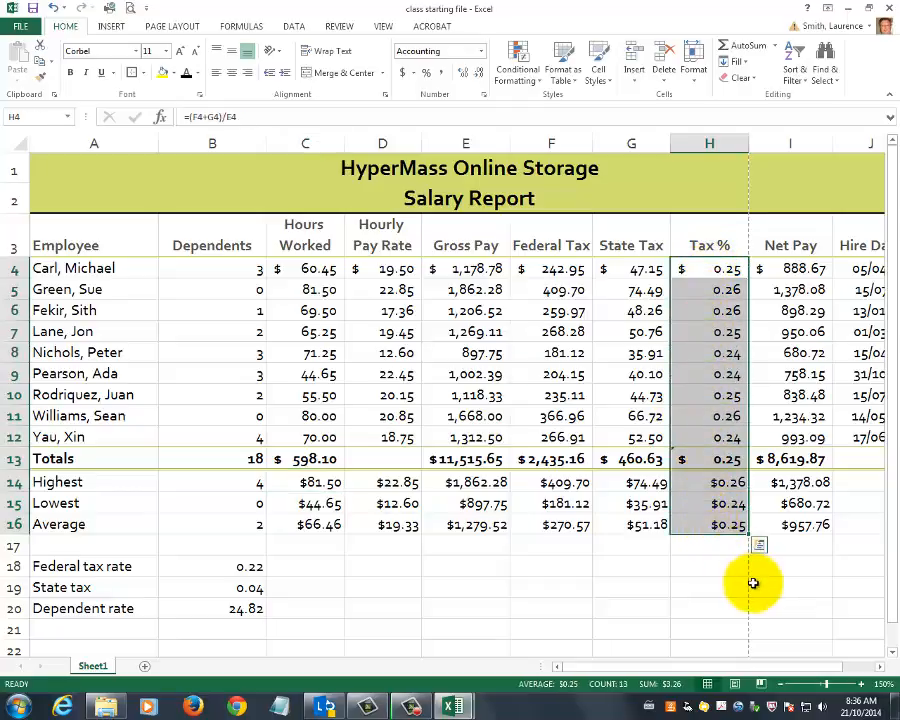
left_click(426, 74)
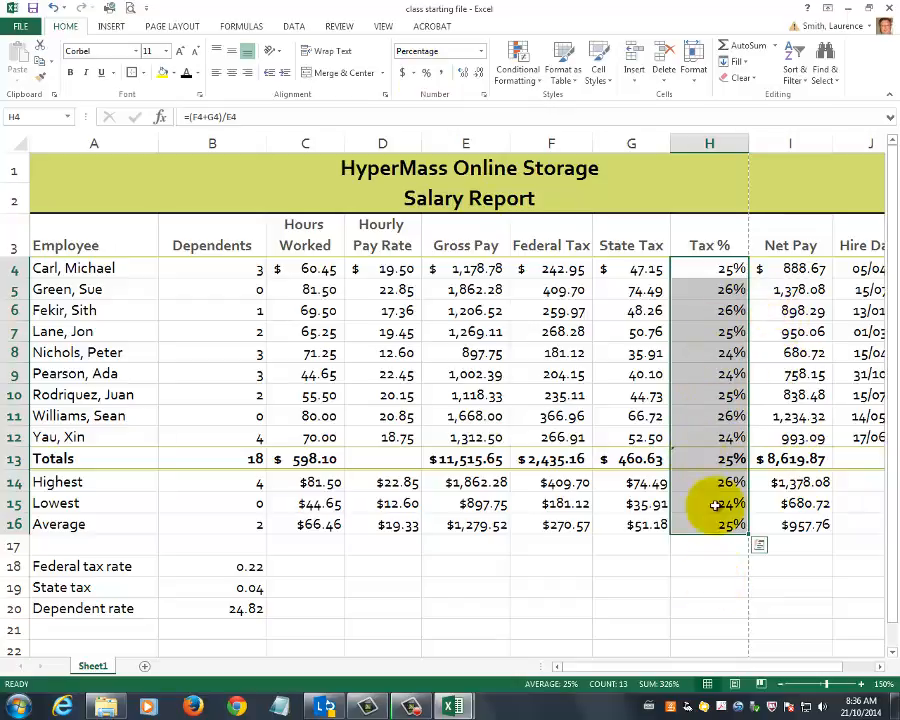
left_click(718, 268)
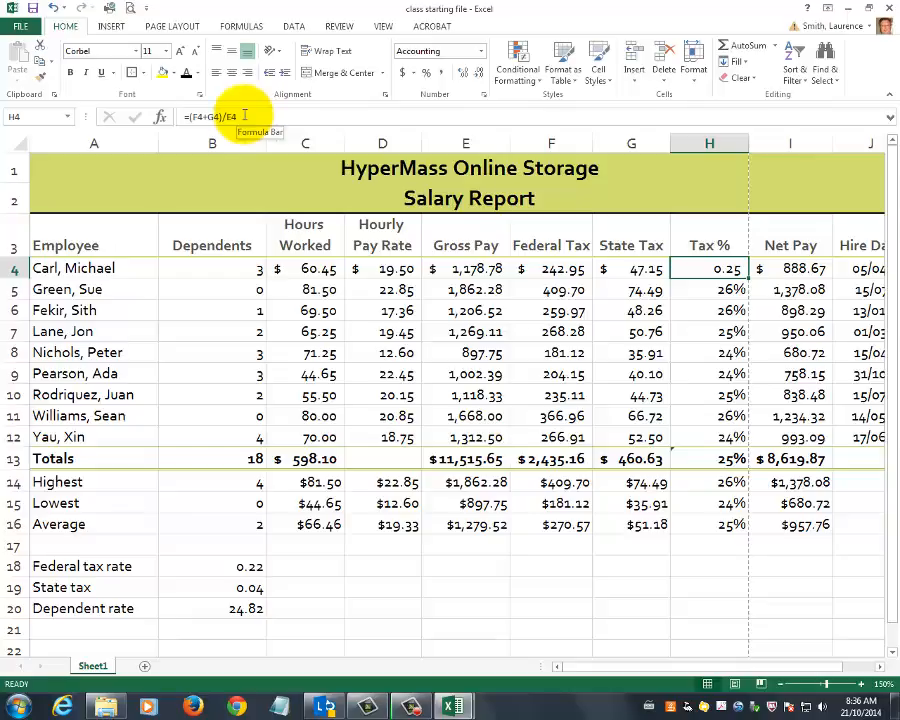
left_click_drag(732, 280, 727, 522)
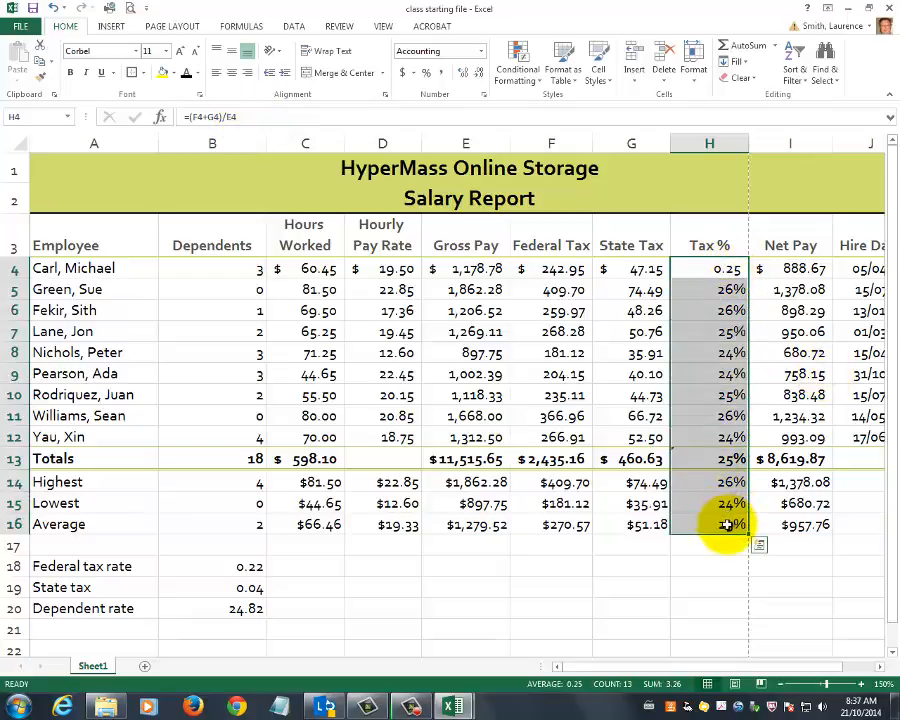
left_click(426, 75)
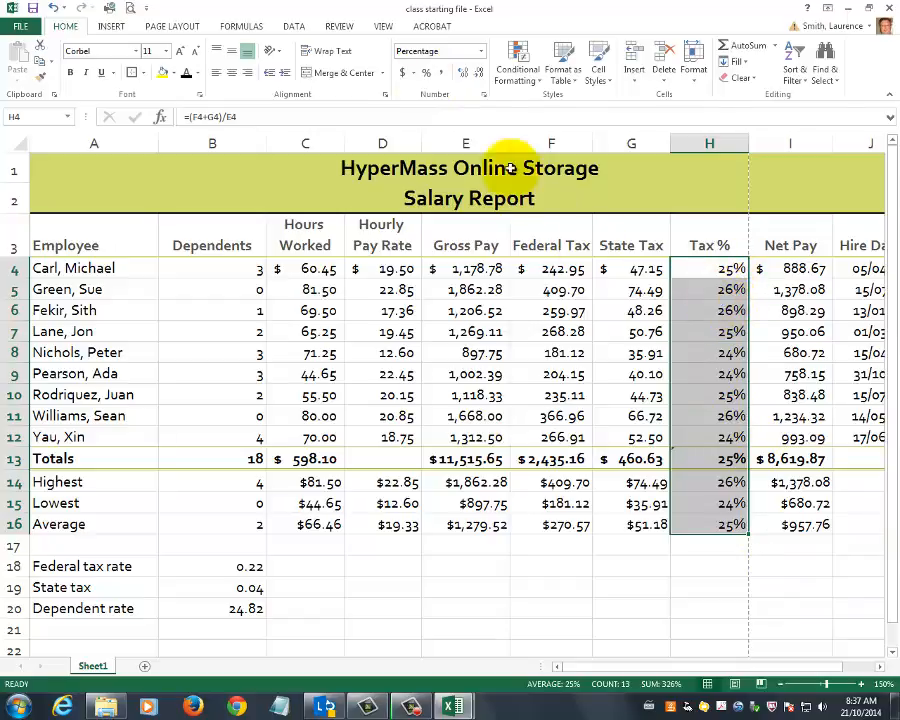
Set the Tax % percentages in H4:H16 to display two decimal places
left_click(464, 75)
left_click(464, 75)
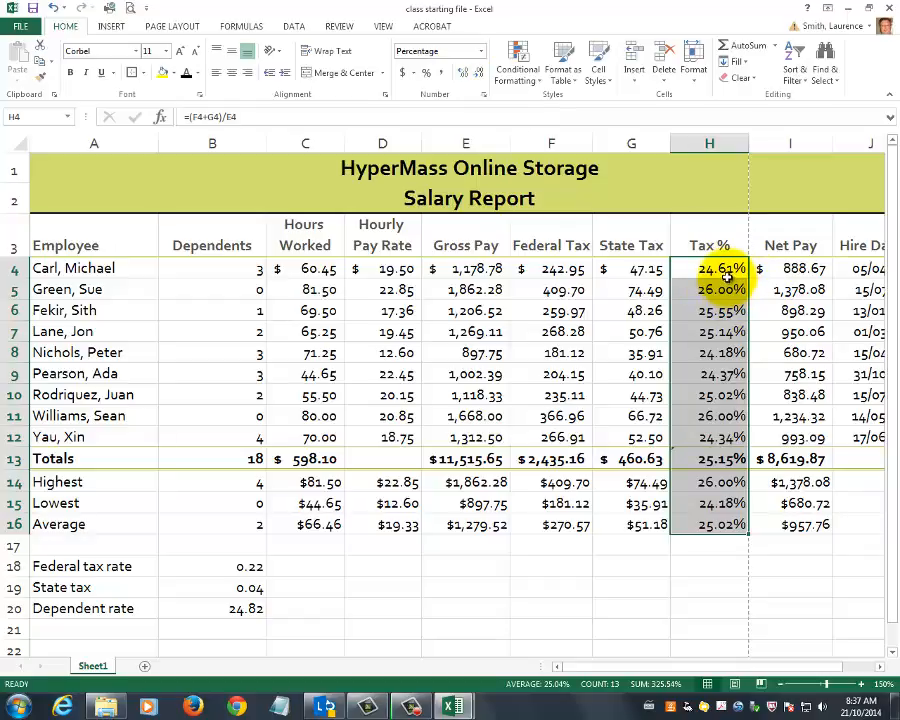
left_click(478, 76)
left_click(478, 76)
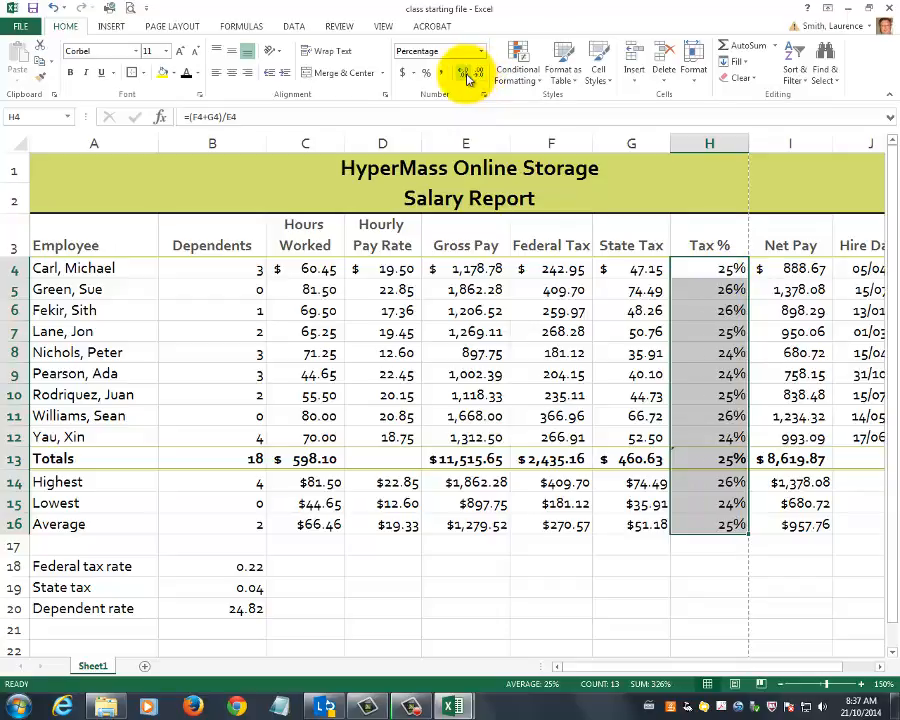
left_click(465, 76)
left_click(465, 76)
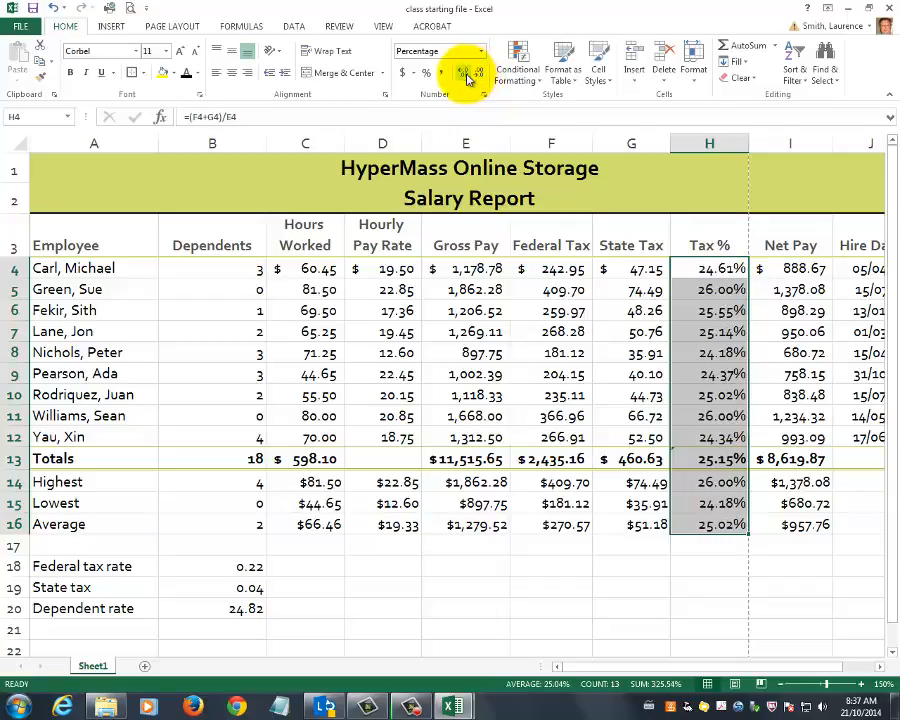
left_click(464, 589)
Format the tax rates in B18:B19 as percentages with two decimals and the dependent rate in B20 with the Accounting format
left_click_drag(254, 570, 257, 587)
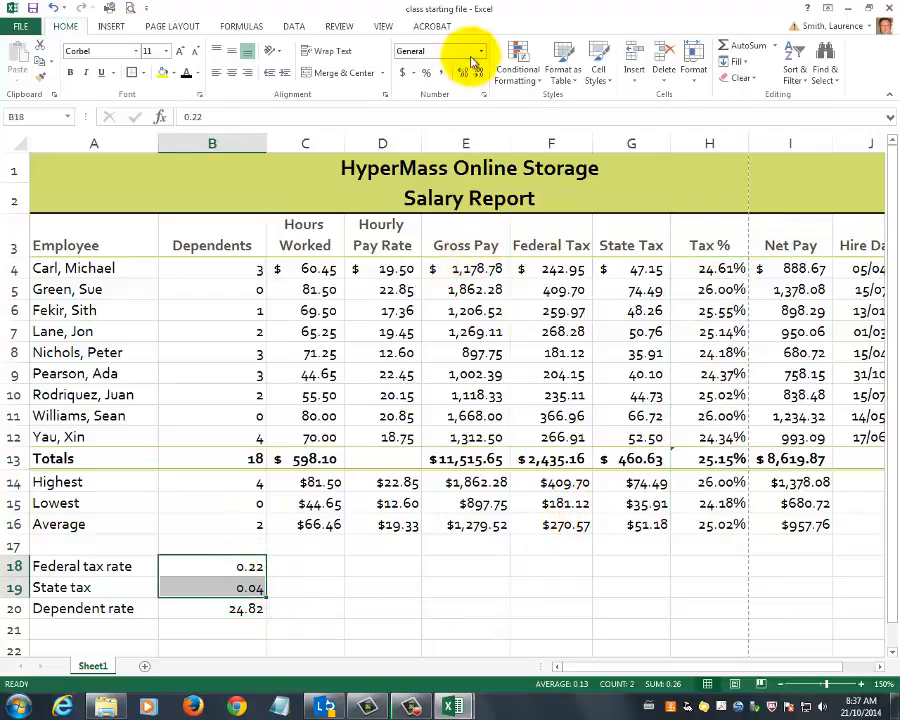
left_click(426, 74)
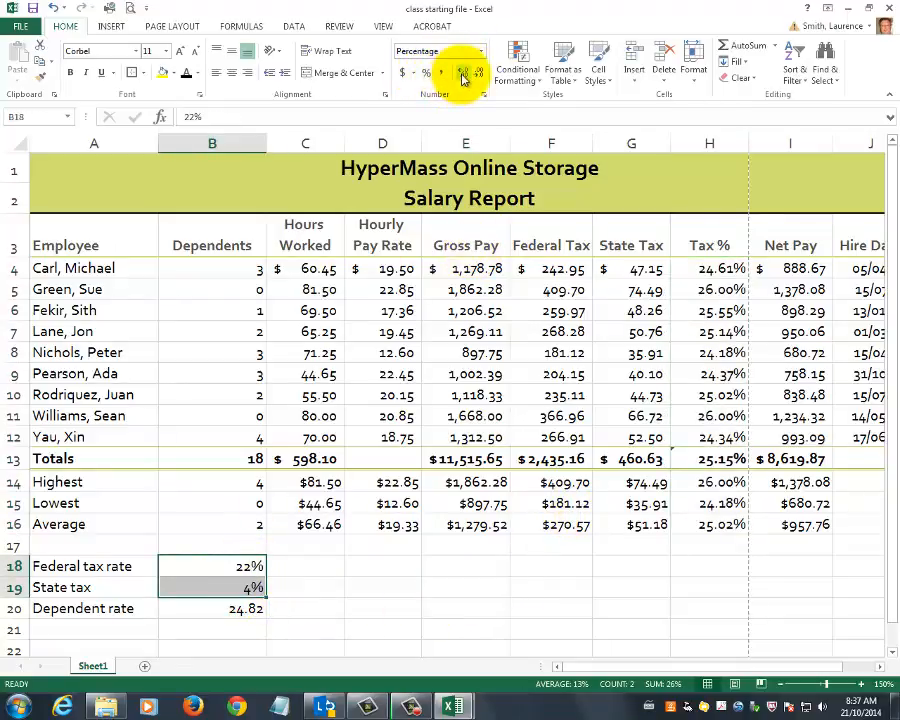
left_click(463, 75)
left_click(463, 75)
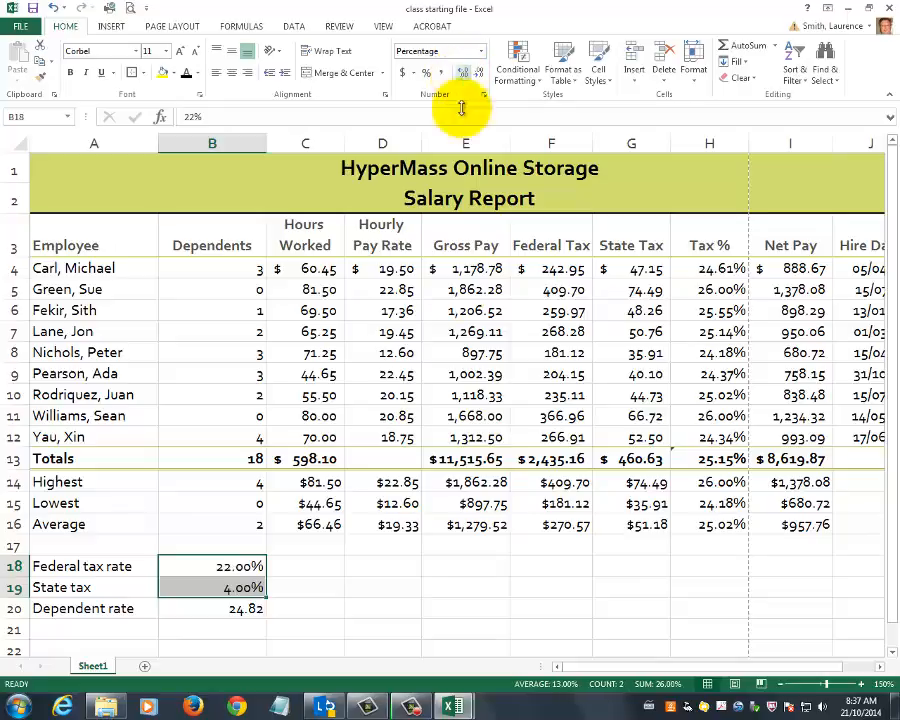
left_click(240, 612)
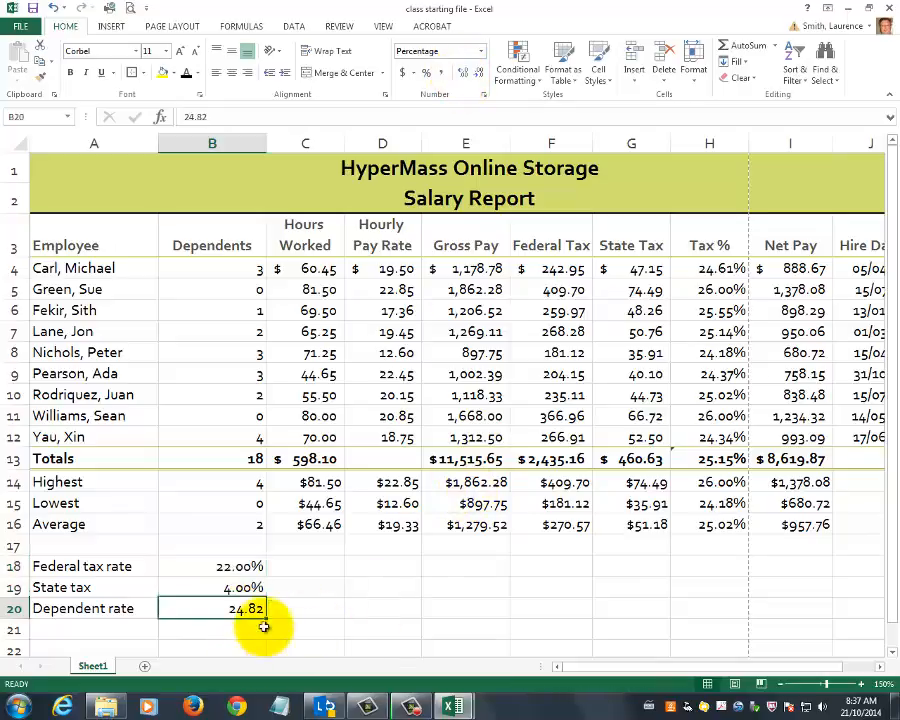
left_click(403, 74)
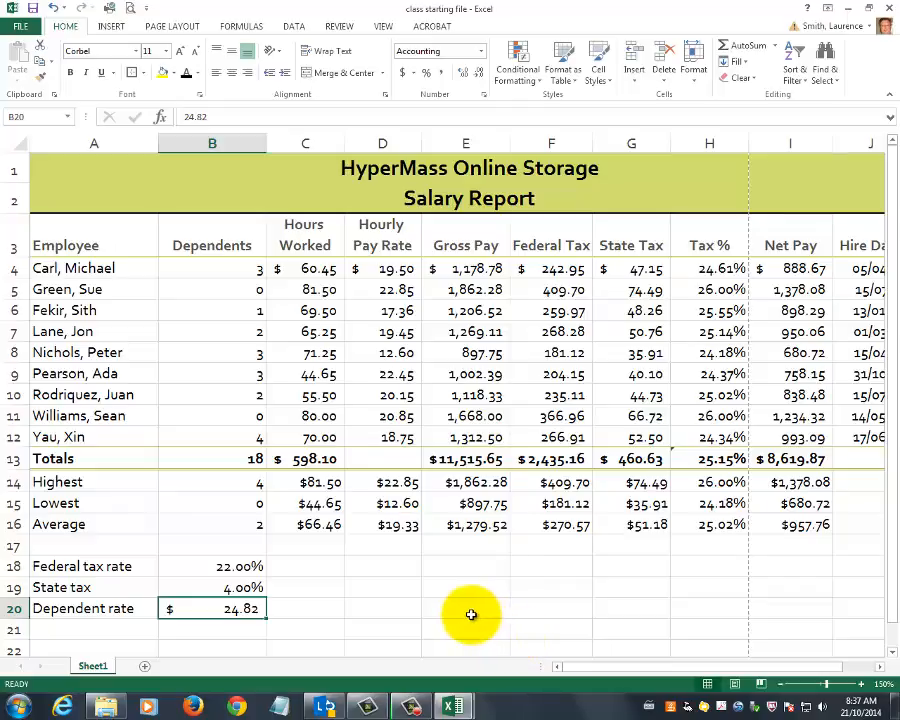
Start a new conditional formatting rule for the hours worked in C4:C12 that targets cell values greater than 70
left_click(790, 684)
left_click(565, 590)
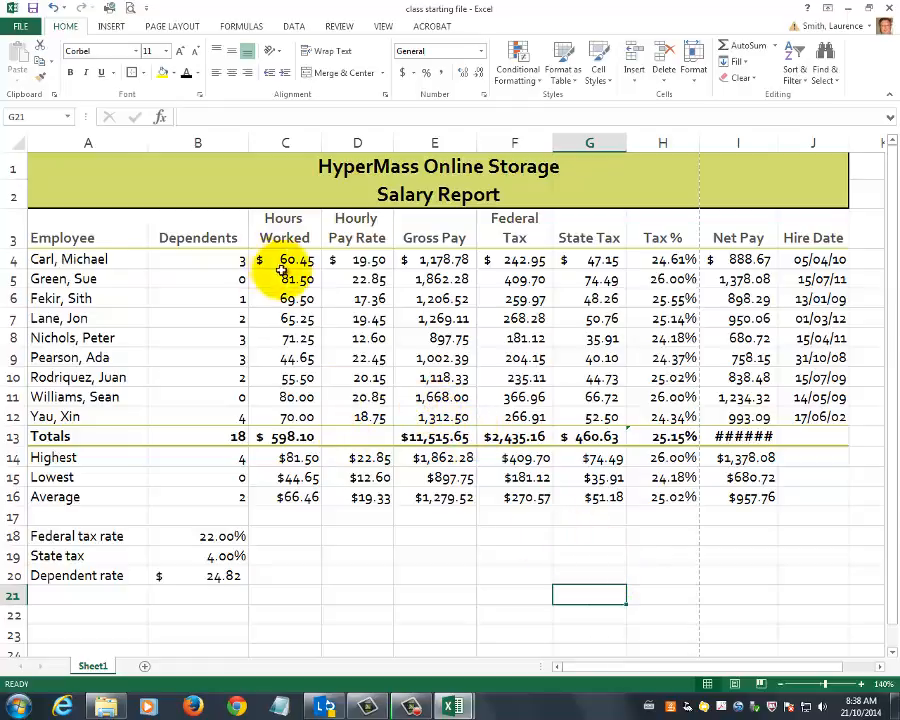
left_click_drag(283, 262, 284, 412)
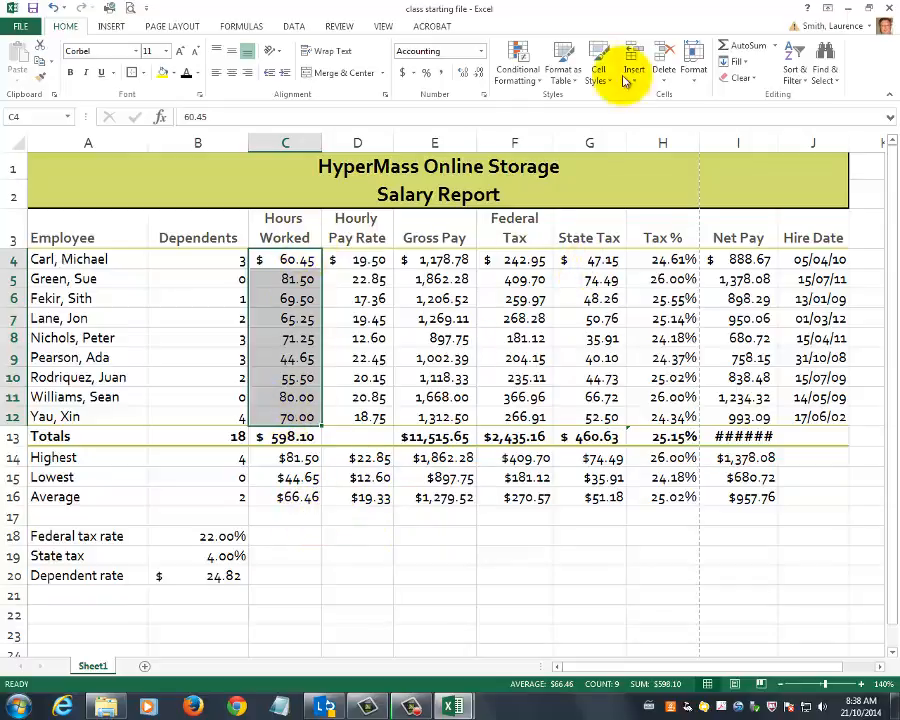
left_click(541, 86)
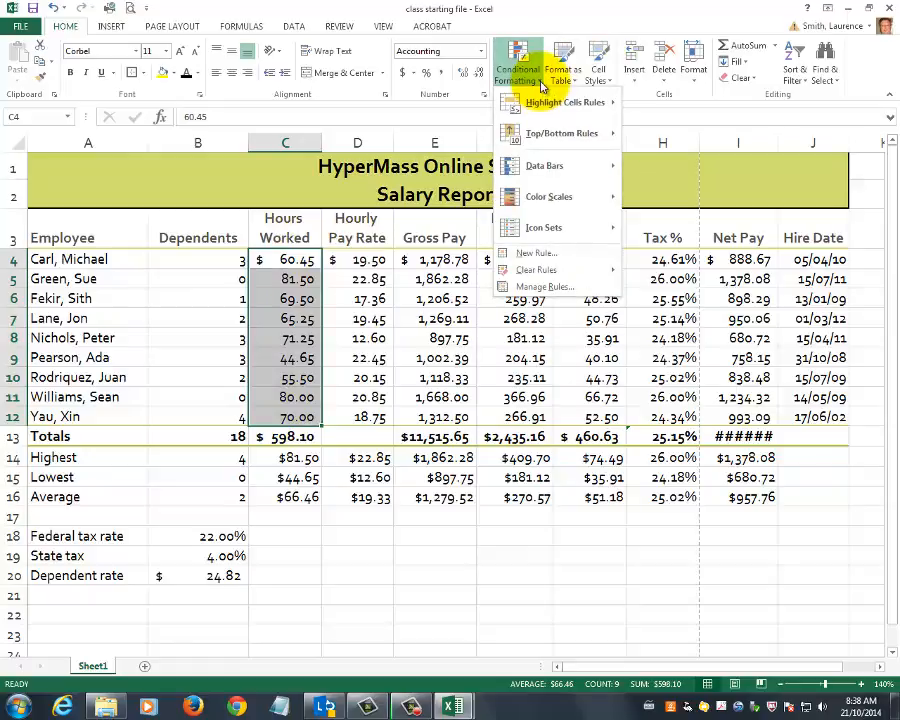
left_click(535, 255)
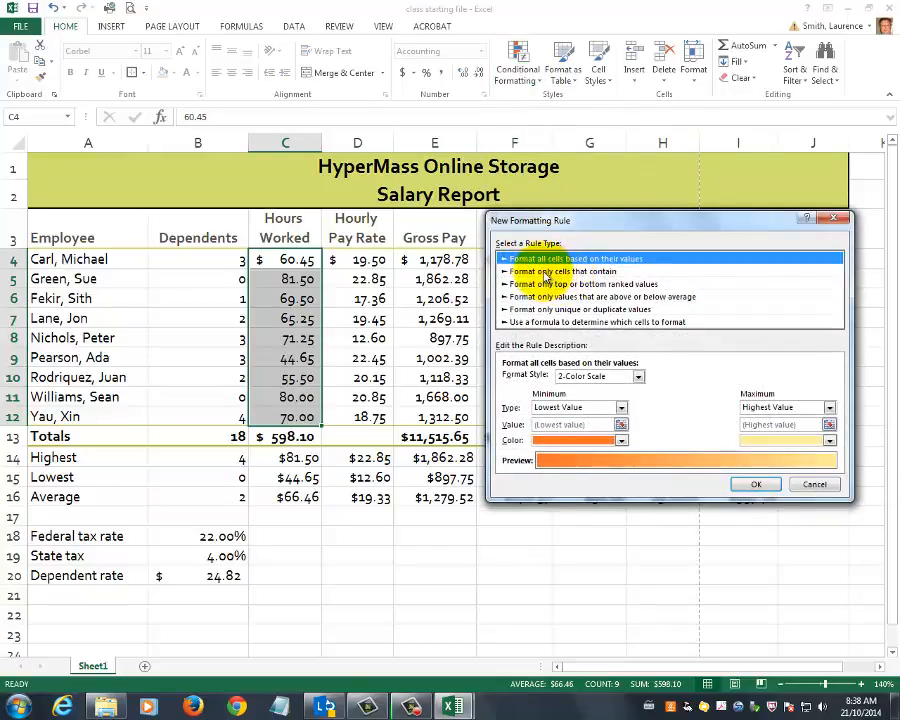
left_click(546, 272)
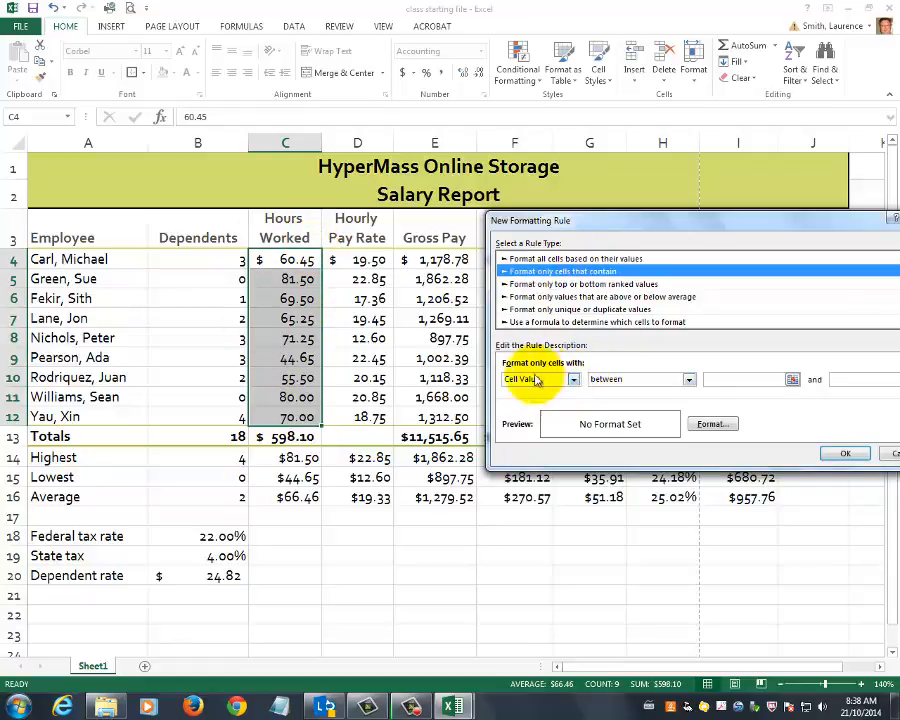
left_click(689, 380)
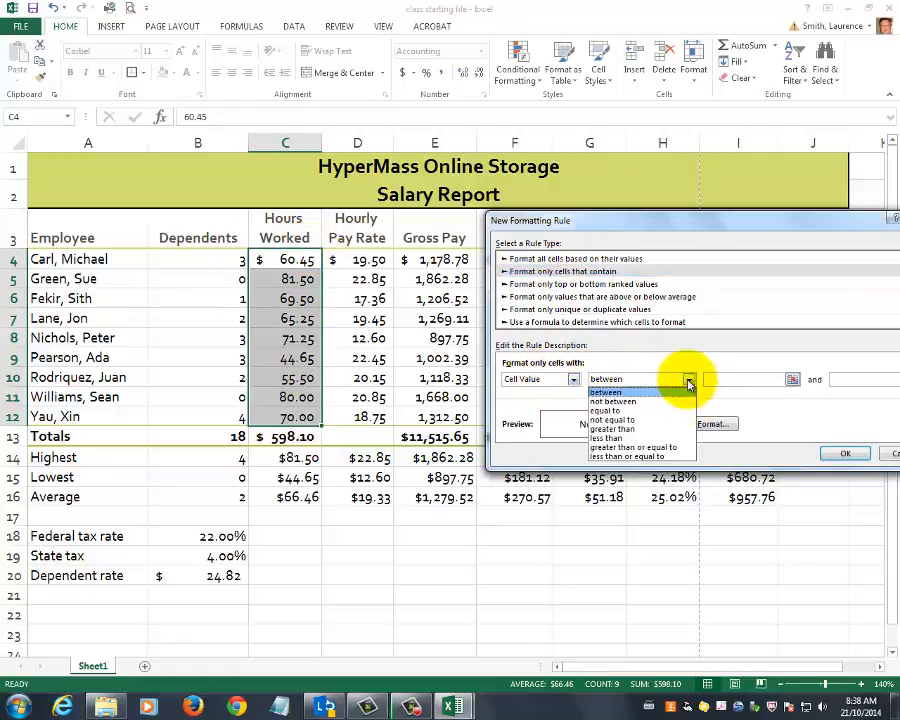
left_click(652, 436)
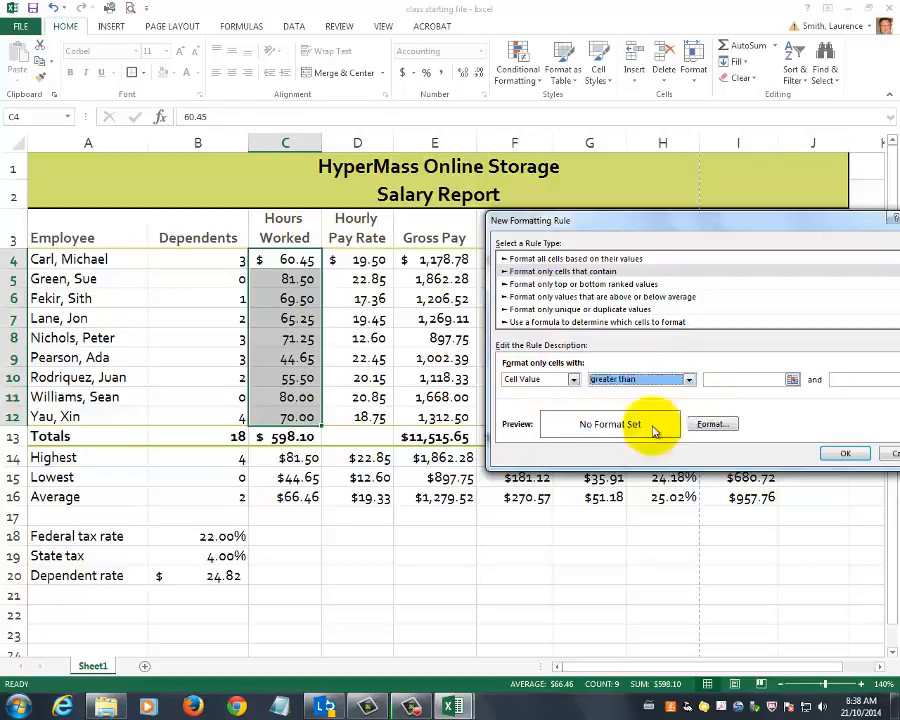
left_click(690, 381)
left_click(661, 392)
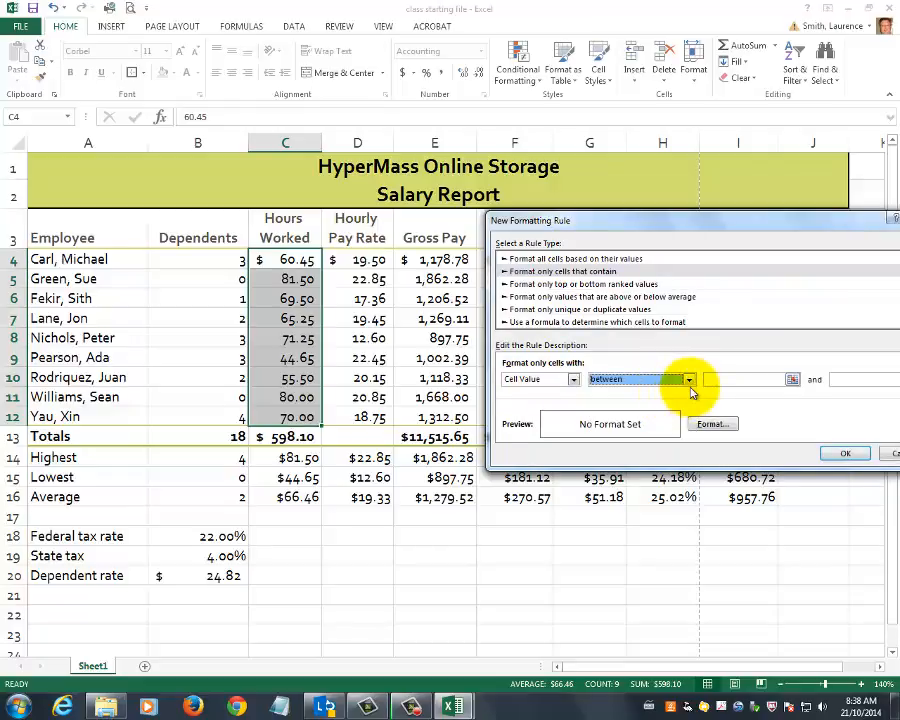
left_click(690, 381)
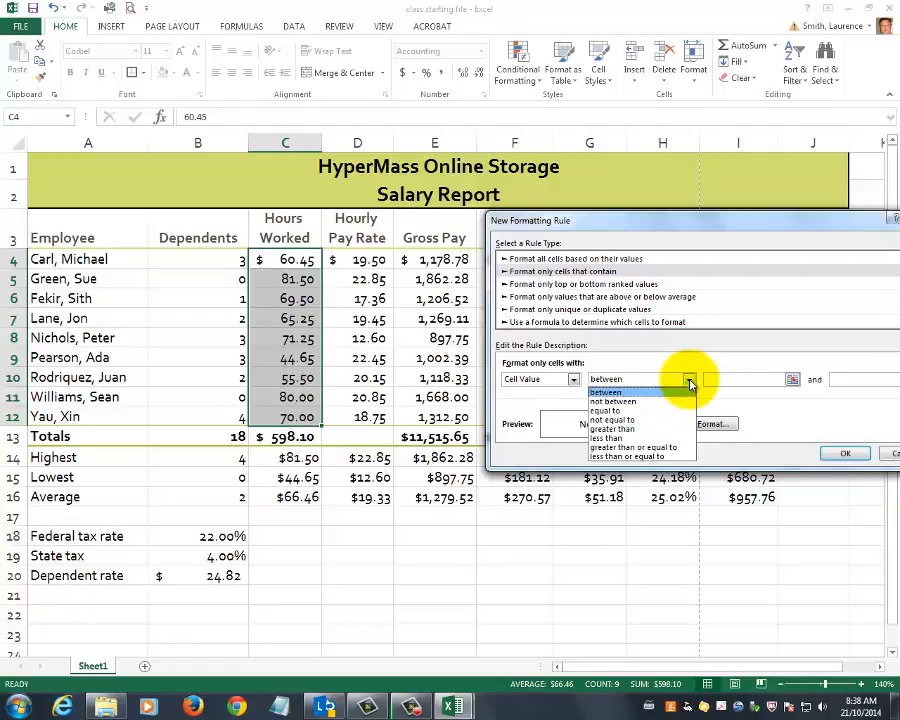
left_click(656, 430)
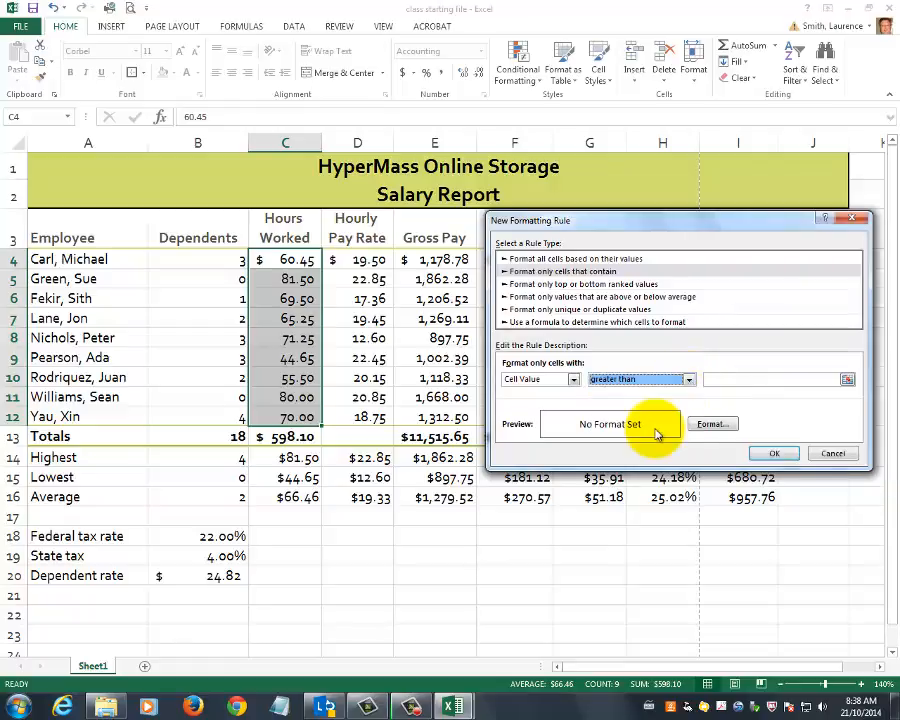
left_click(727, 379)
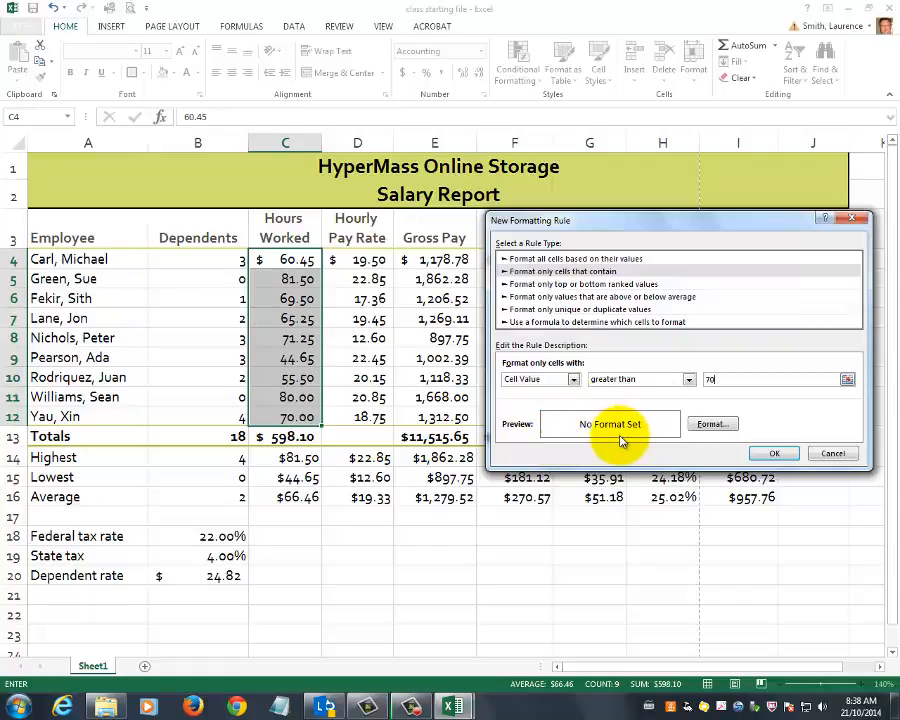
Give the rule's matching cells a standard dark red fill with white font, and apply the rule
left_click(712, 424)
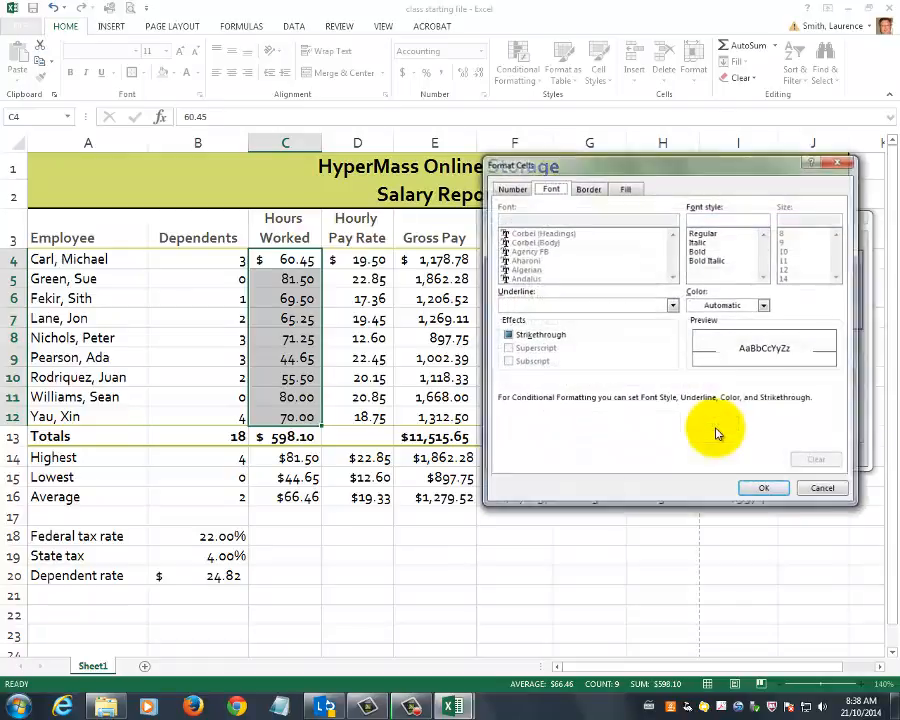
left_click(624, 189)
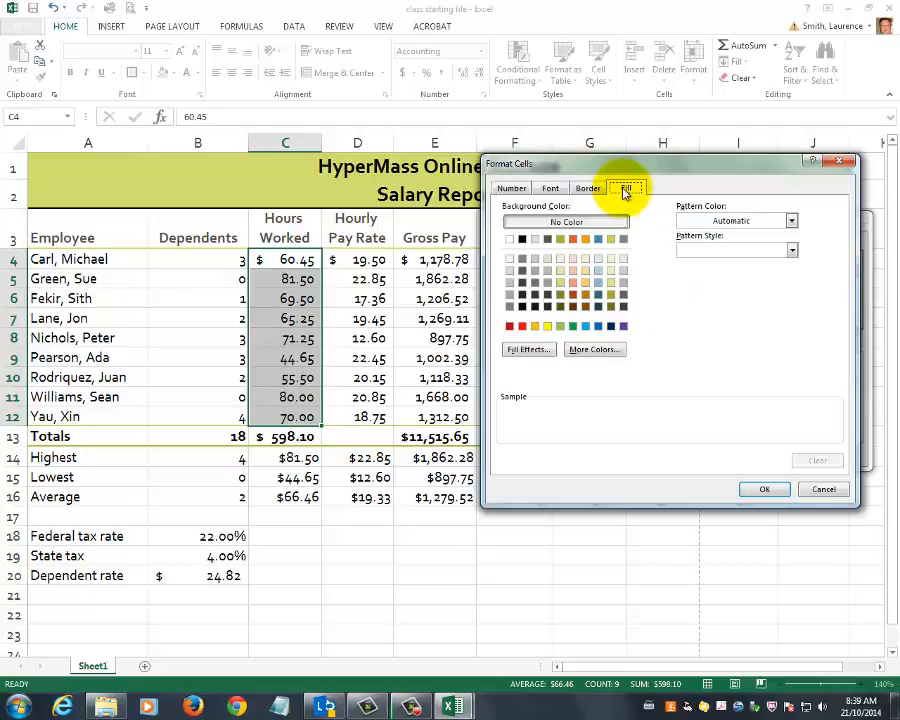
left_click(511, 327)
left_click(549, 188)
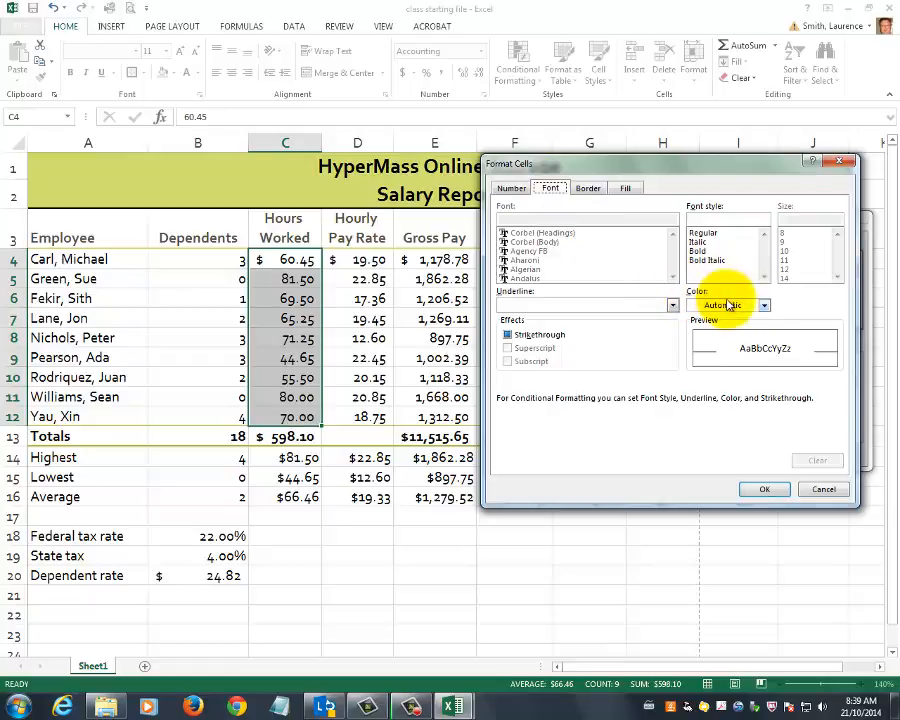
left_click(765, 305)
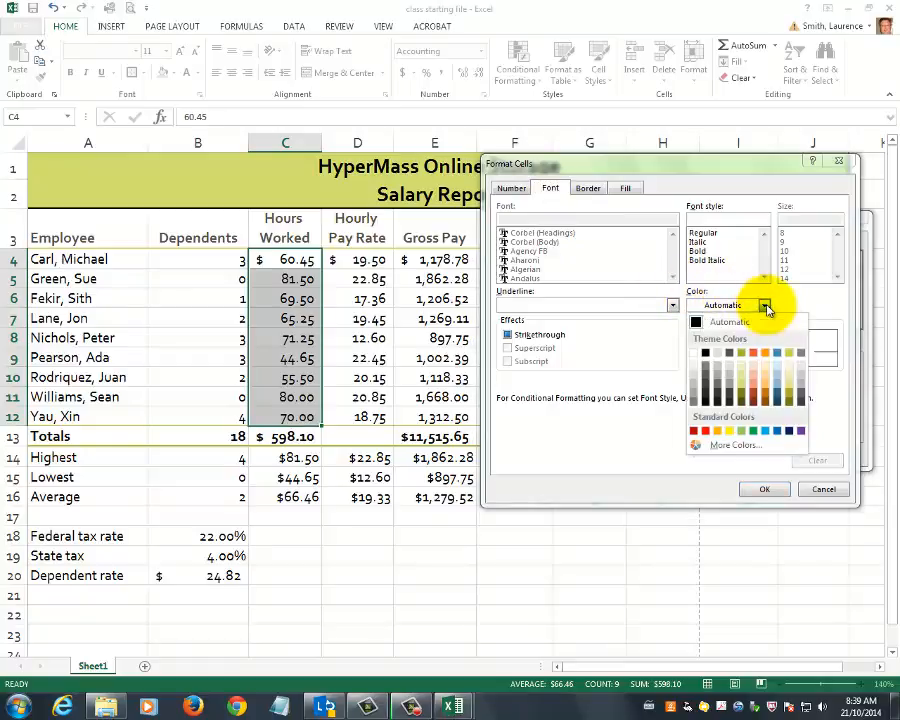
left_click(693, 353)
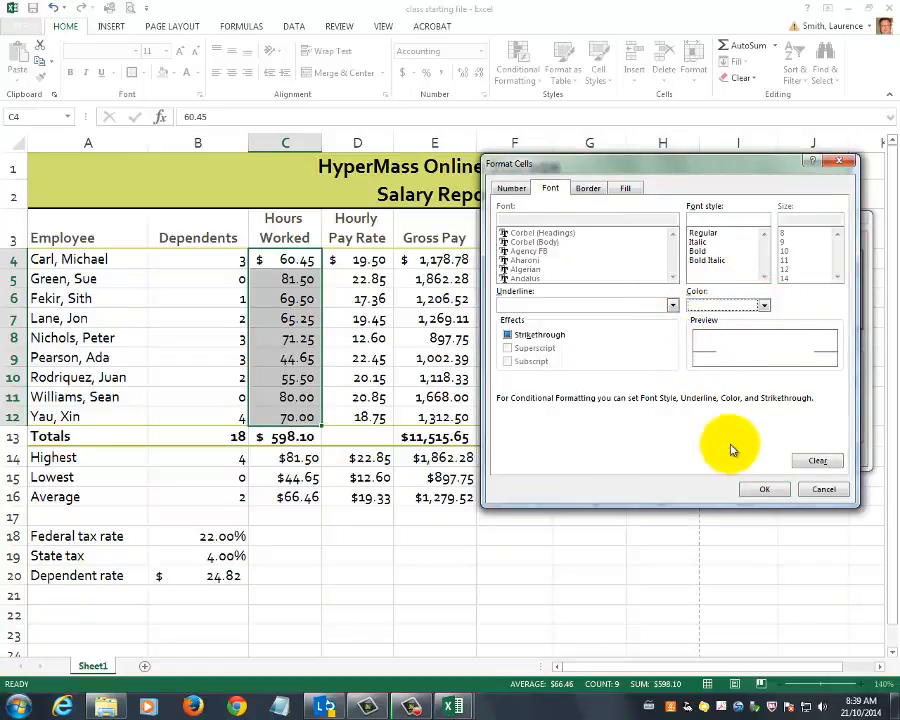
left_click(765, 492)
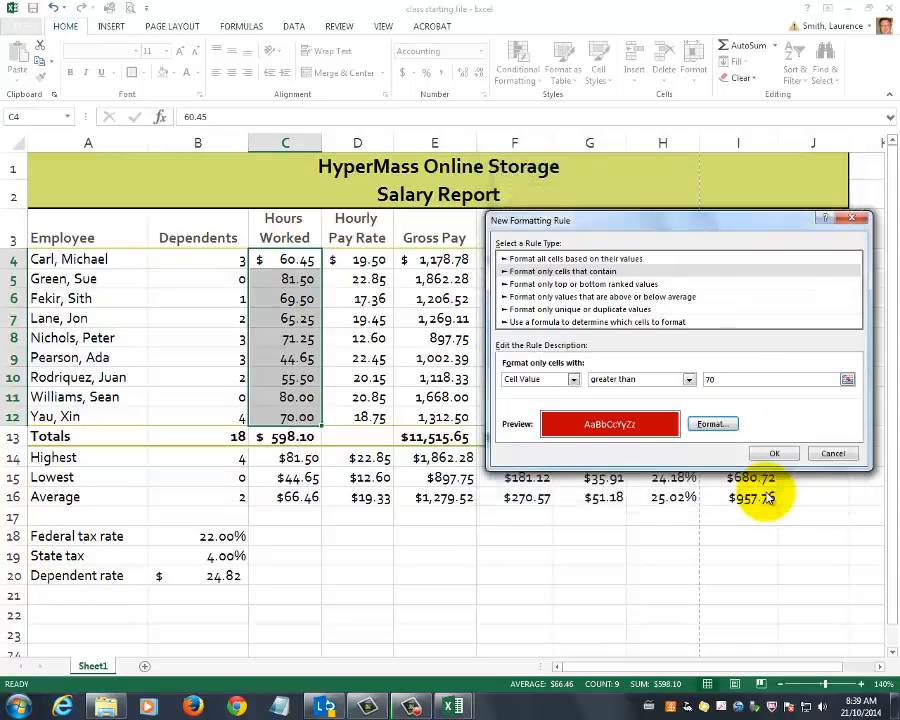
left_click(774, 453)
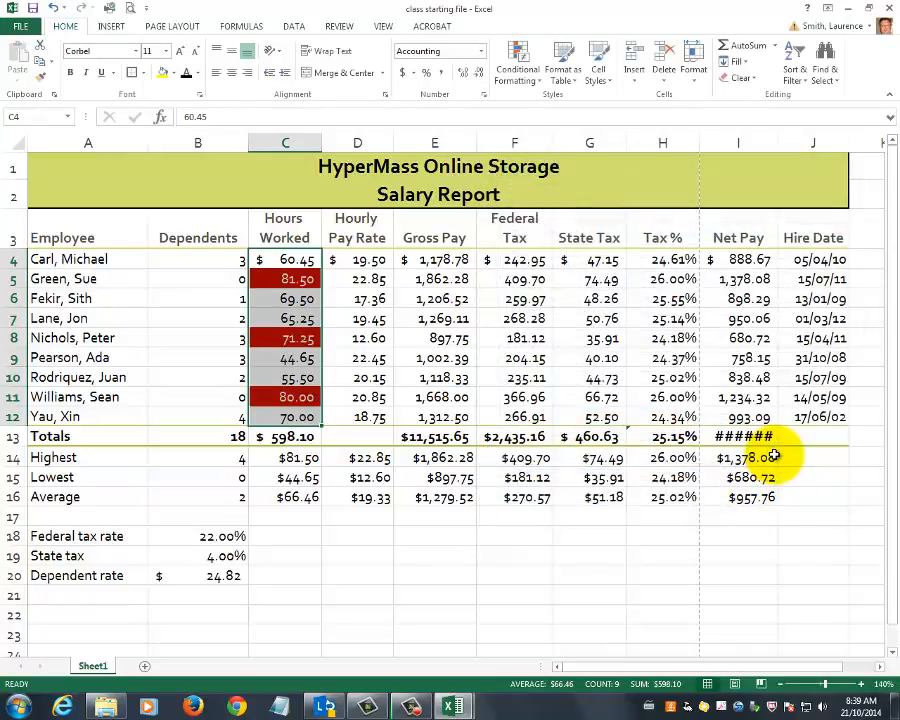
left_click(395, 340)
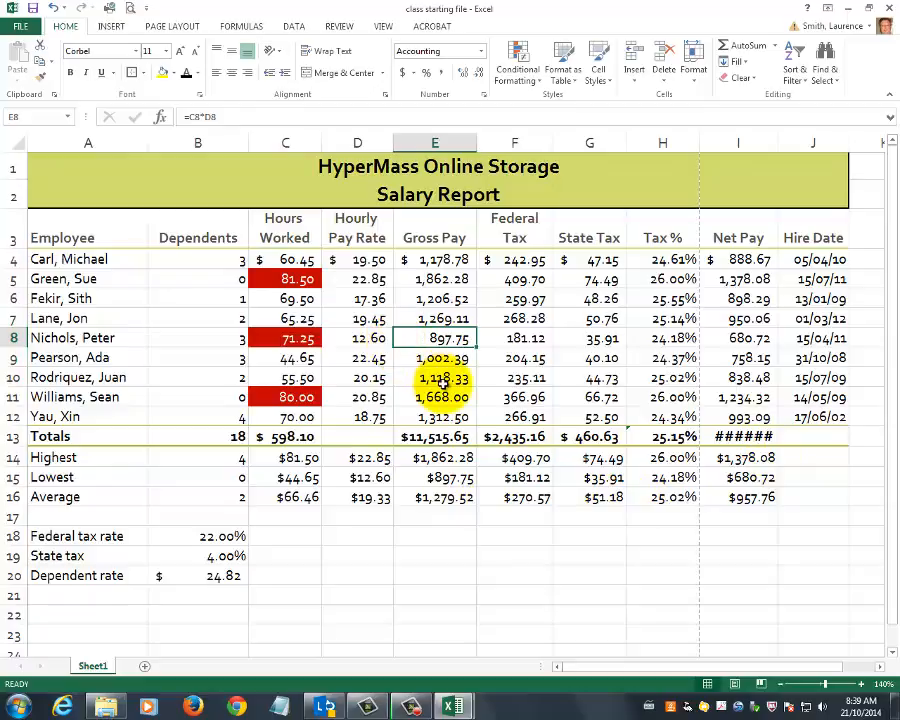
Test the highlighting rule by entering 69 hours in C11, and undo the entry
left_click(299, 402)
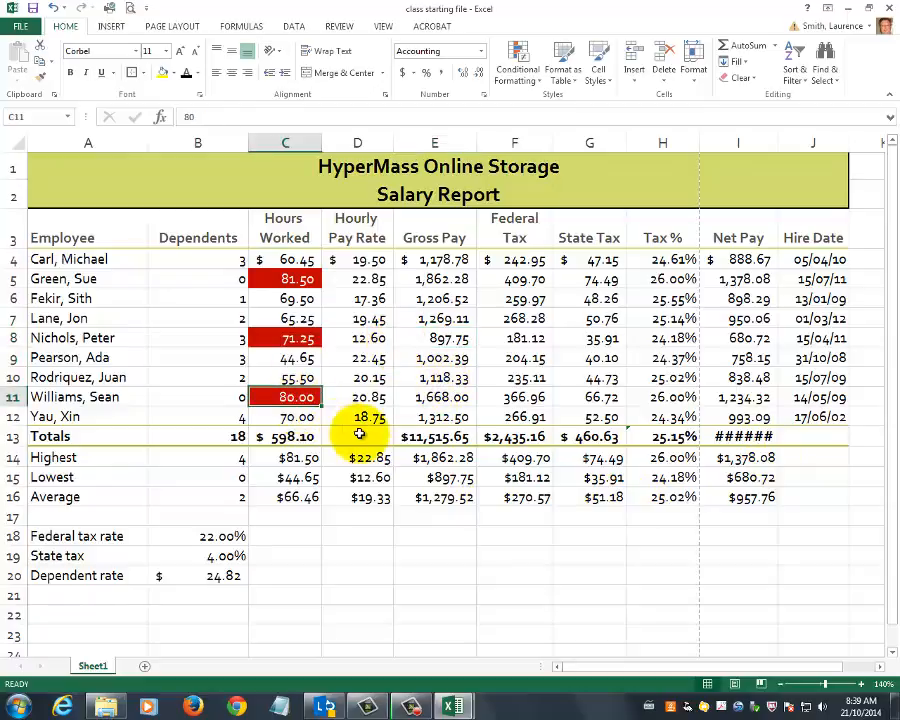
type("69")
key("Return")
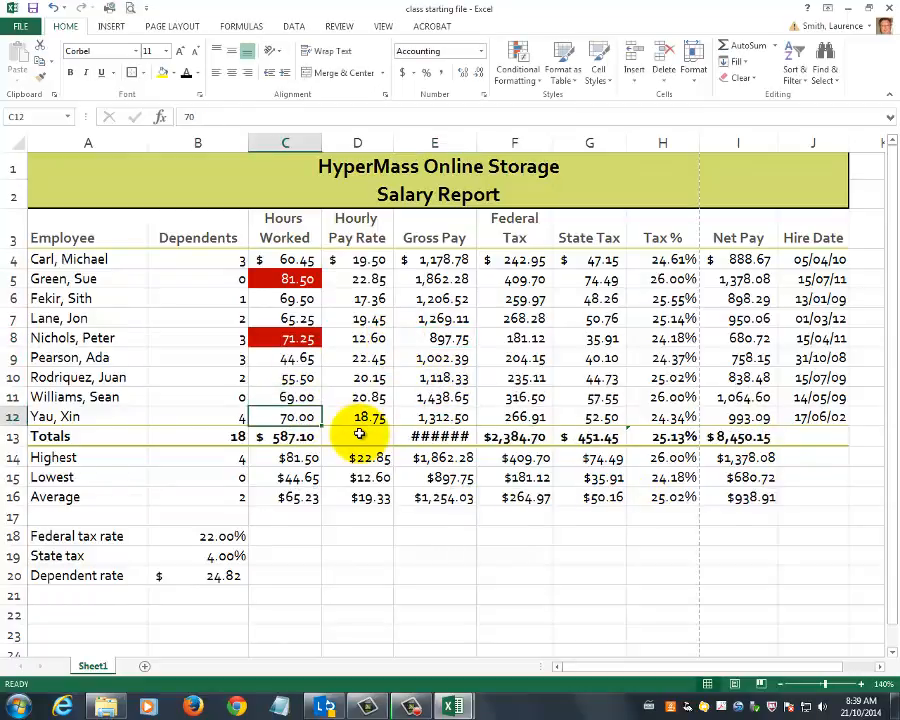
left_click(53, 8)
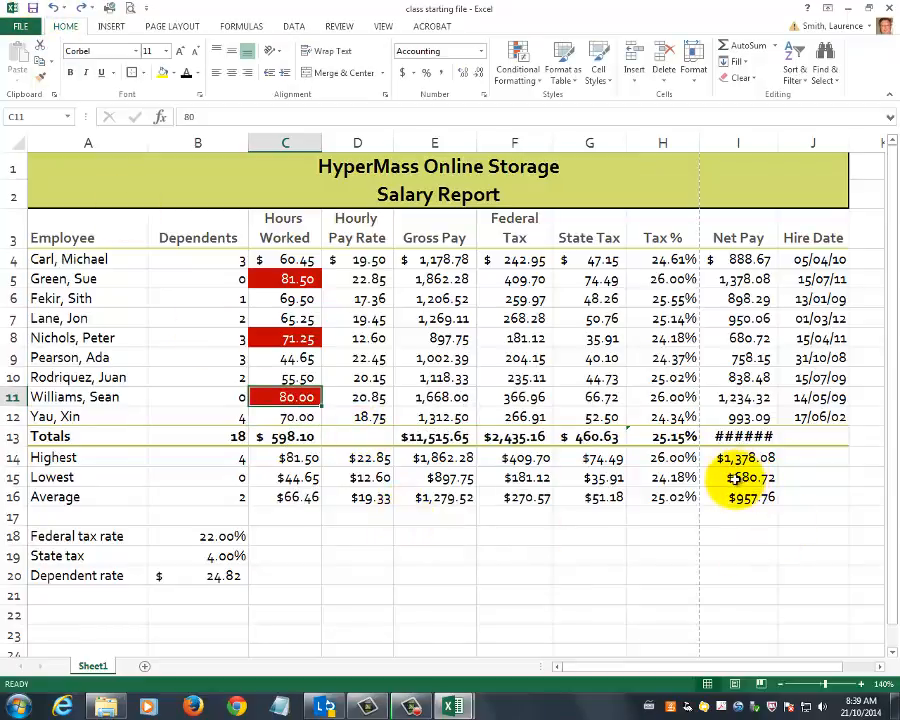
Set the width of the State Tax column (G) to exactly 10.25
mouse_move(408, 704)
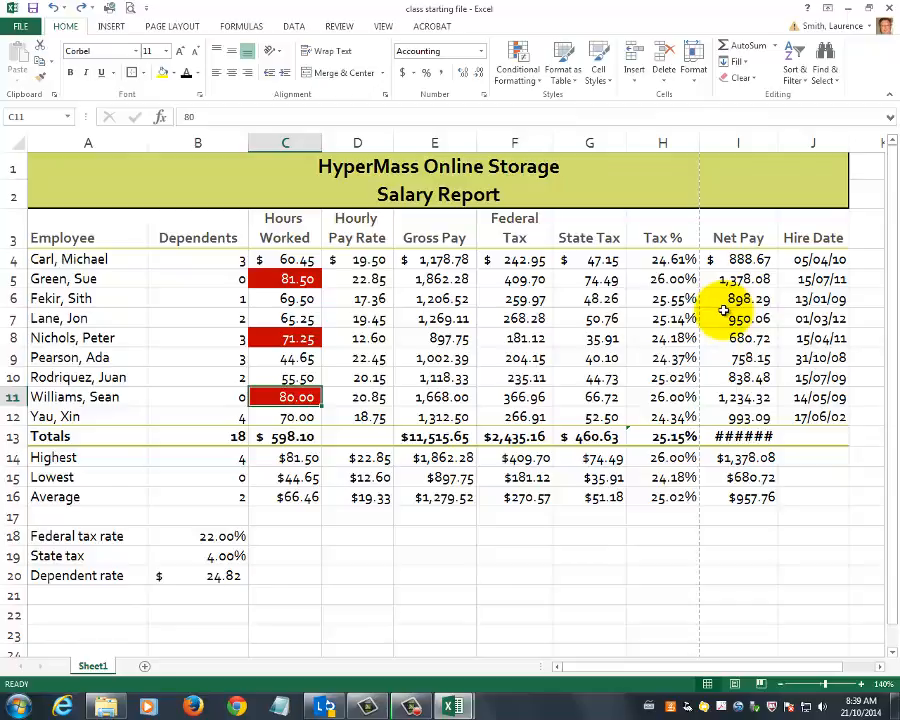
left_click(608, 144)
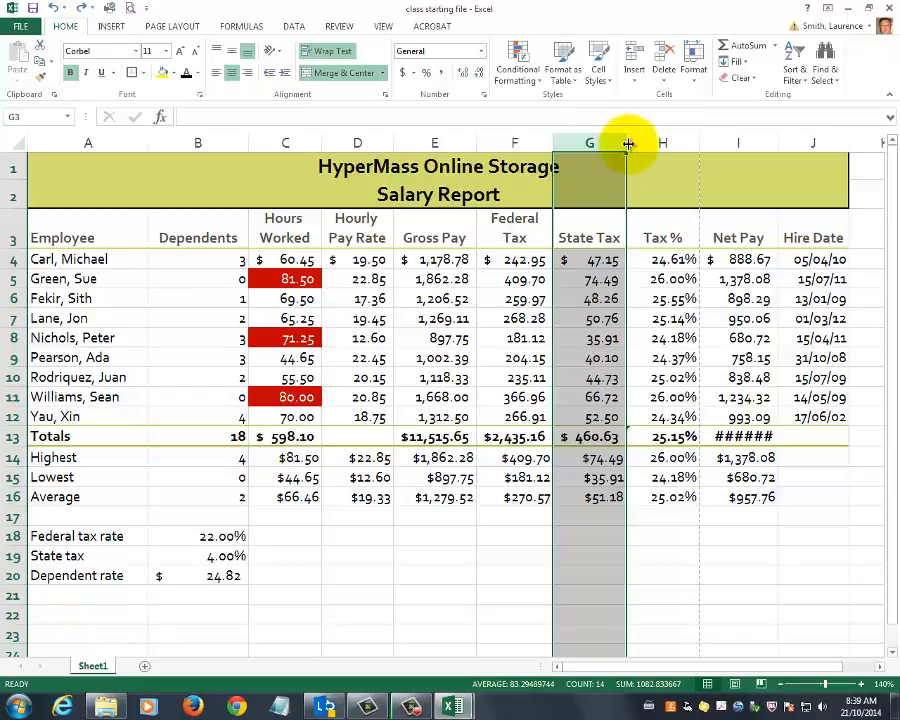
mouse_move(626, 141)
left_mouse_down()
mouse_move(609, 141)
mouse_move(640, 146)
mouse_move(631, 145)
left_mouse_up()
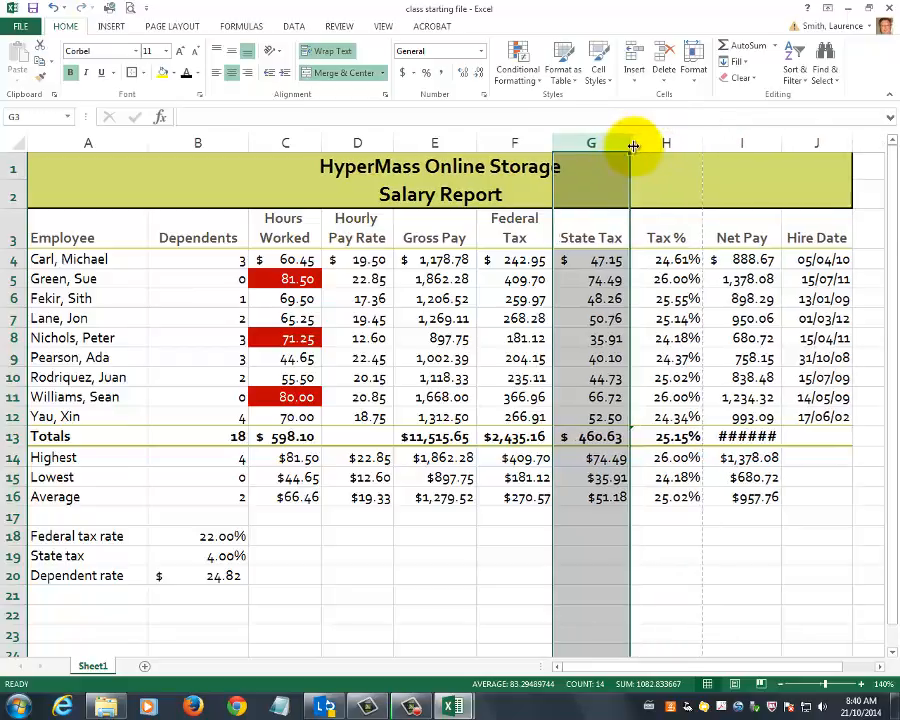
left_click(591, 142)
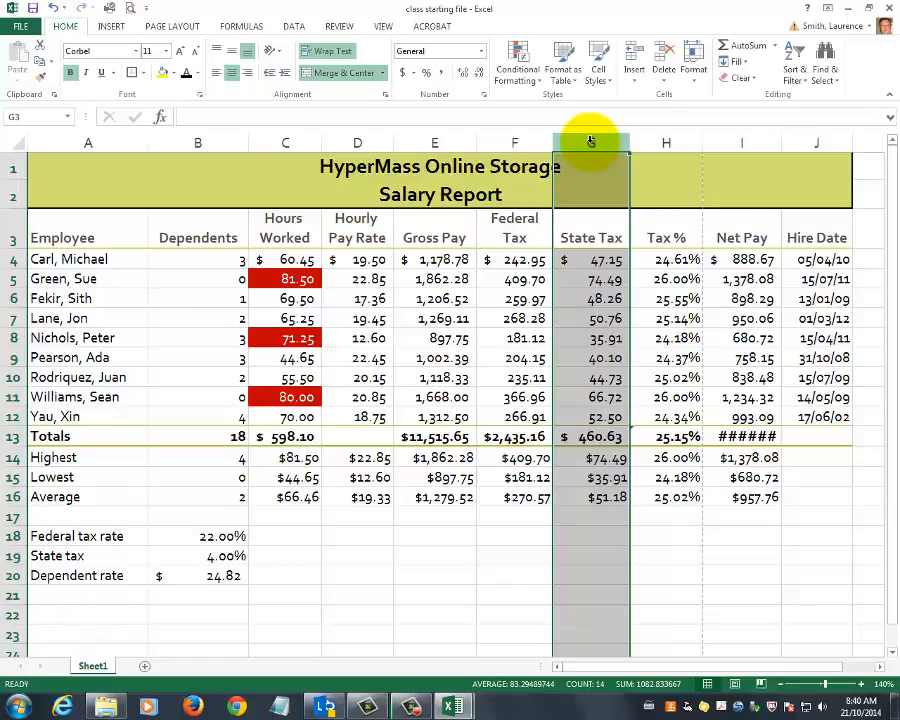
right_click(591, 142)
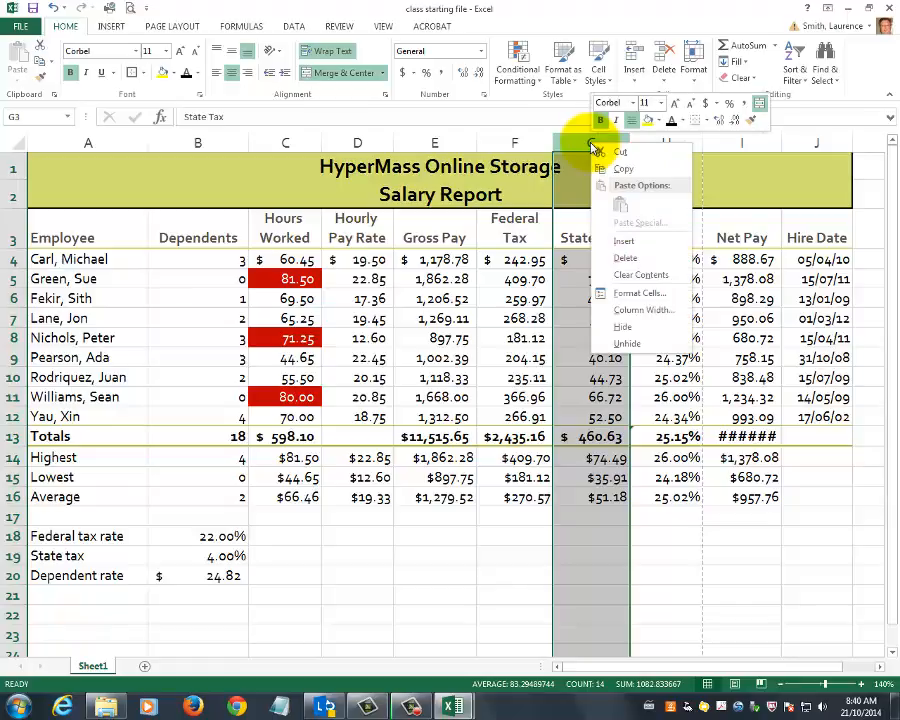
left_click(644, 310)
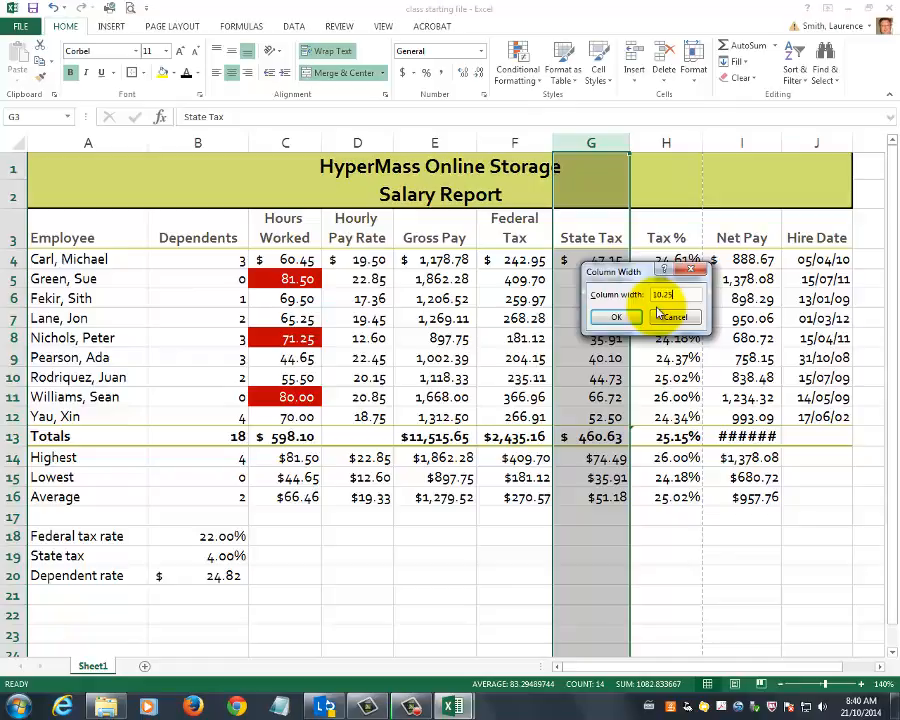
key("Return")
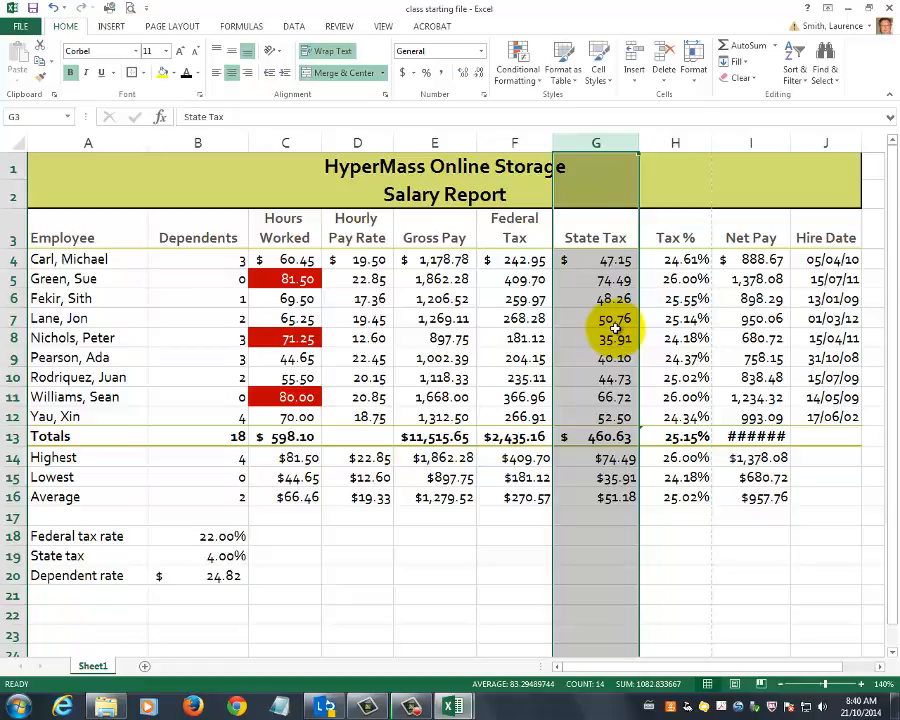
left_click(284, 141)
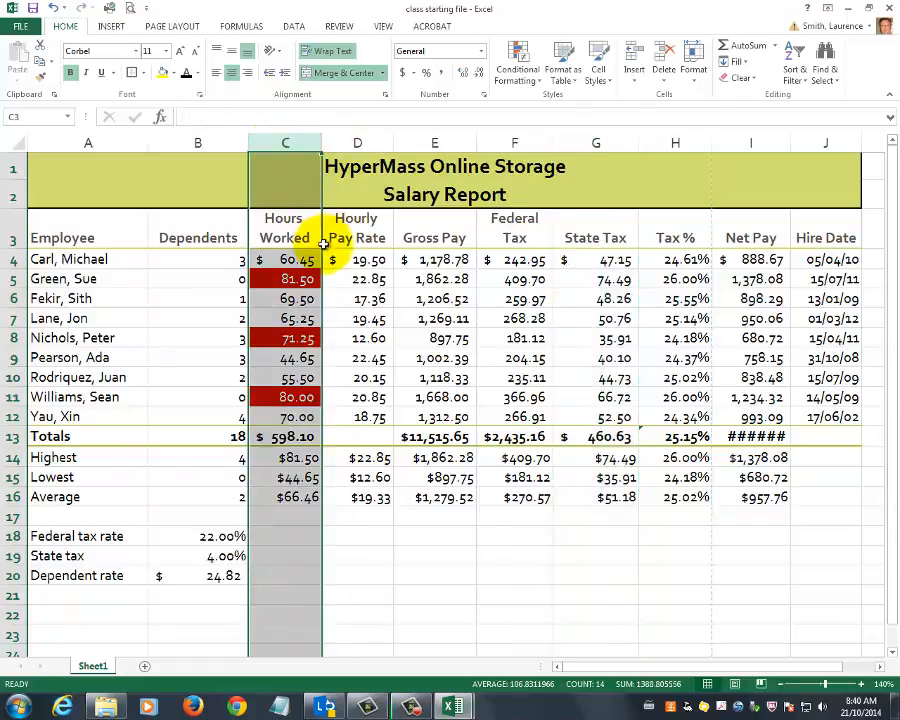
left_click(370, 143, "ctrl")
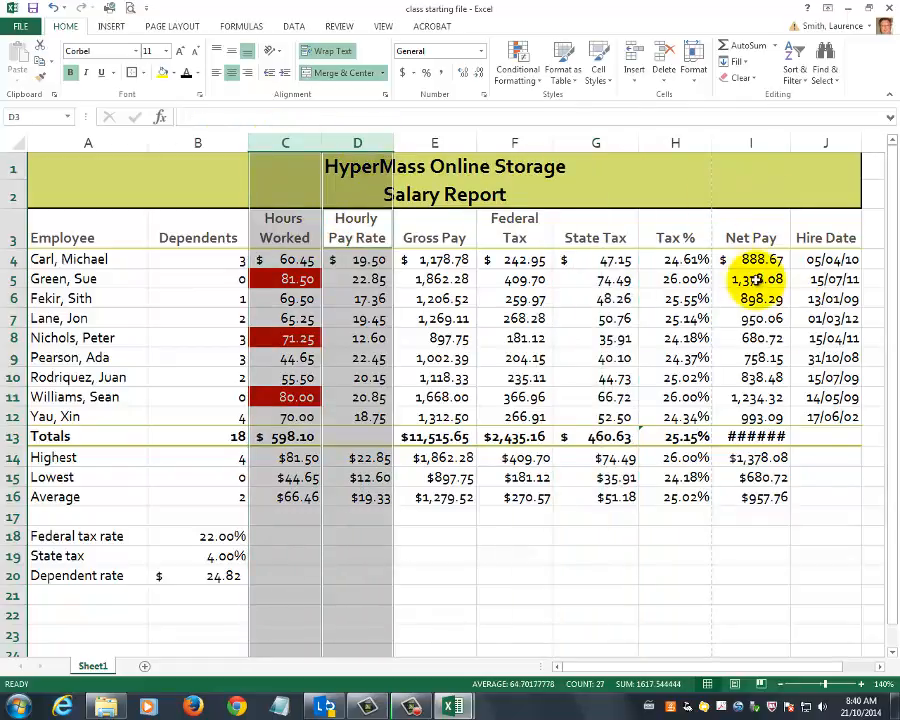
left_click(675, 141, "ctrl")
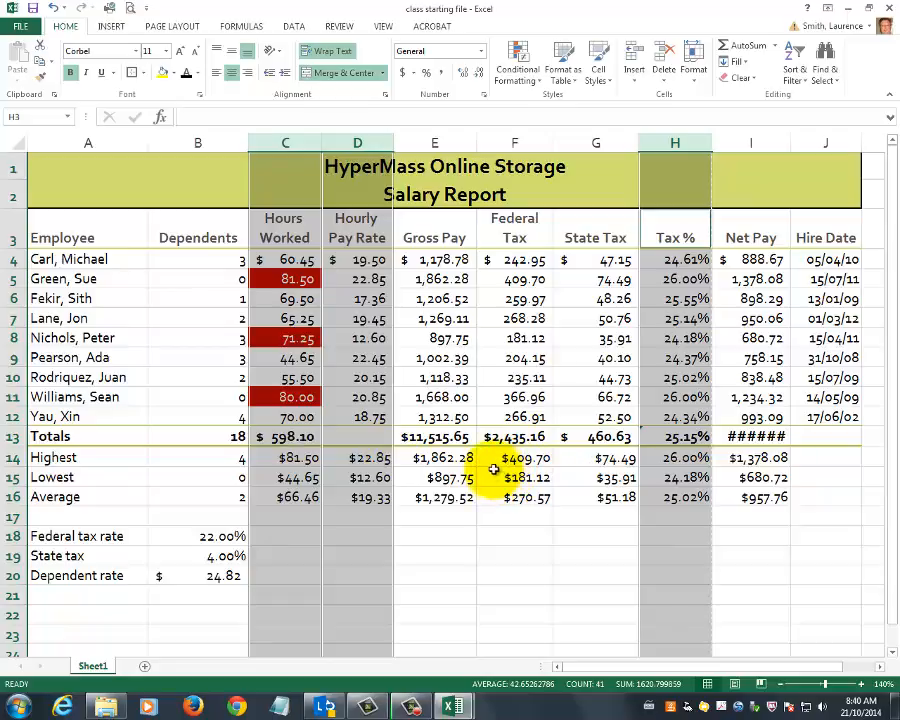
left_click(598, 378)
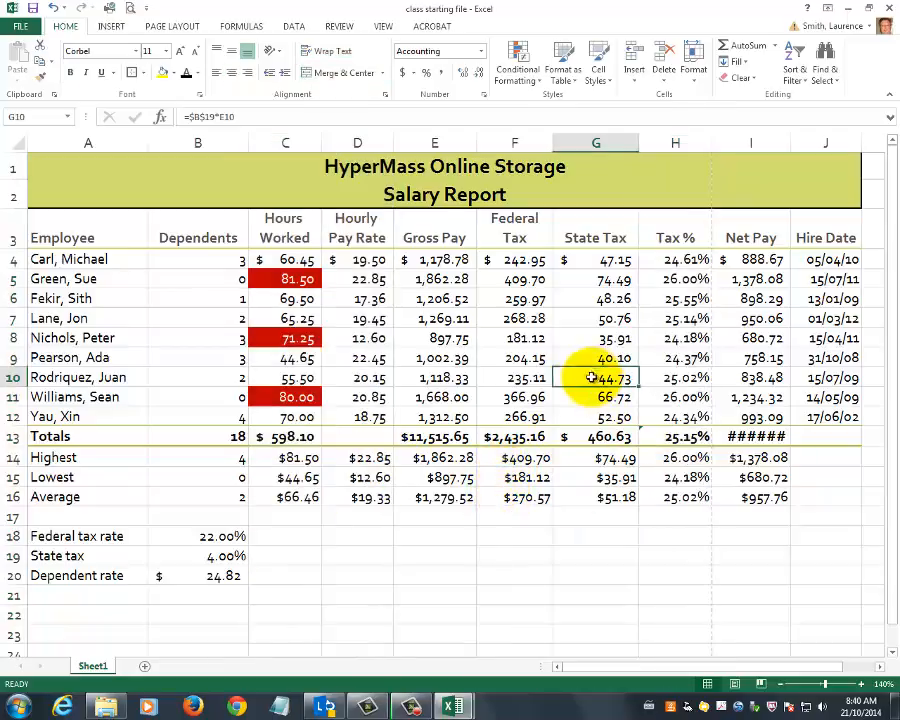
Set the widths of the Hours Worked, Hourly Pay Rate and Tax % columns (C, D and H) together to 7.5
left_click(286, 143)
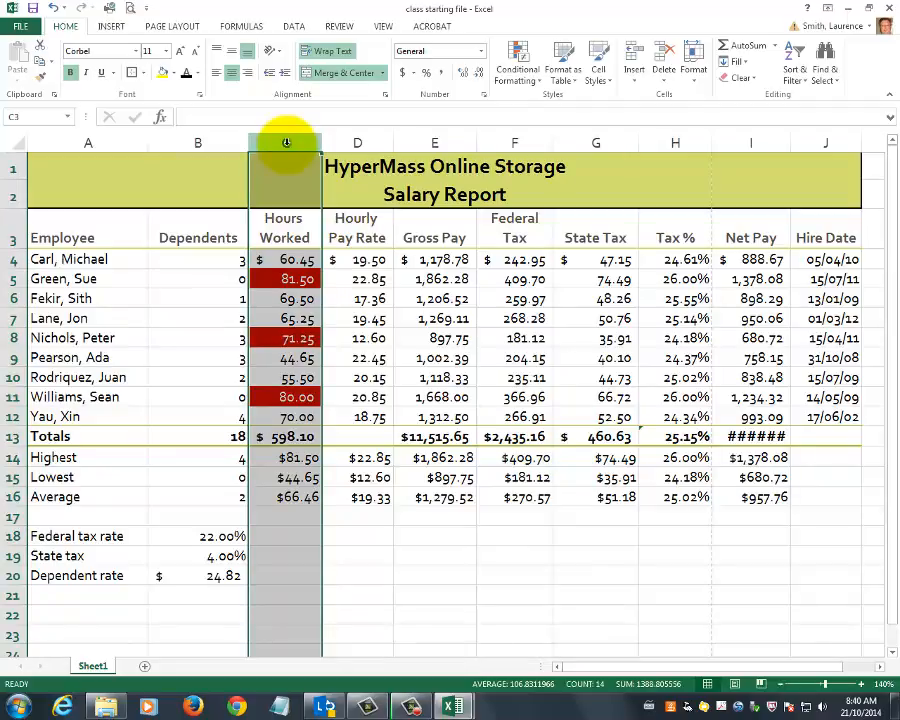
left_click(355, 143, "ctrl")
left_click(672, 143, "ctrl")
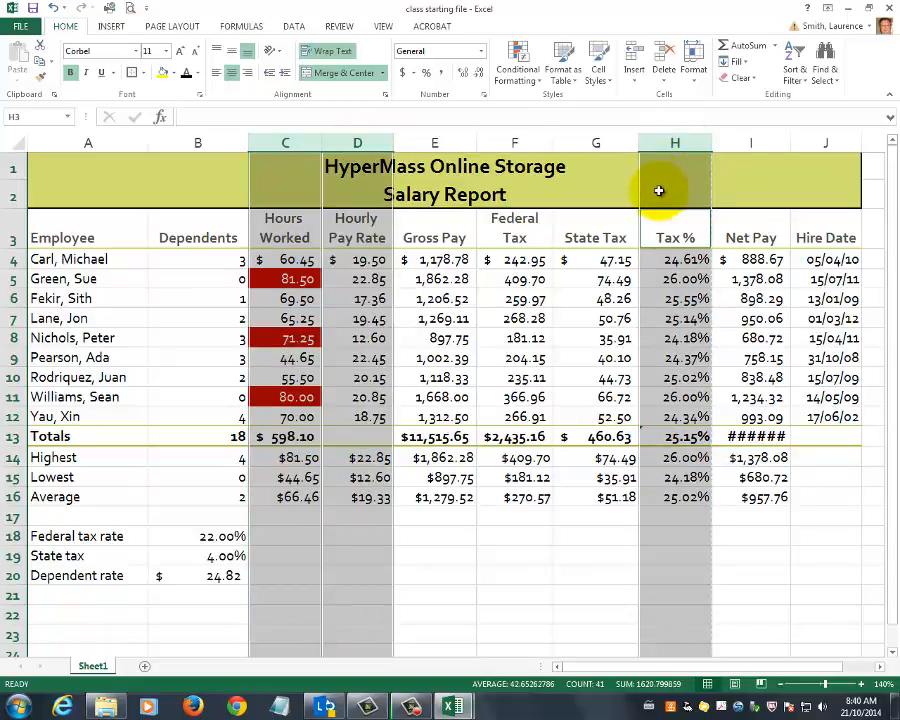
right_click(652, 143)
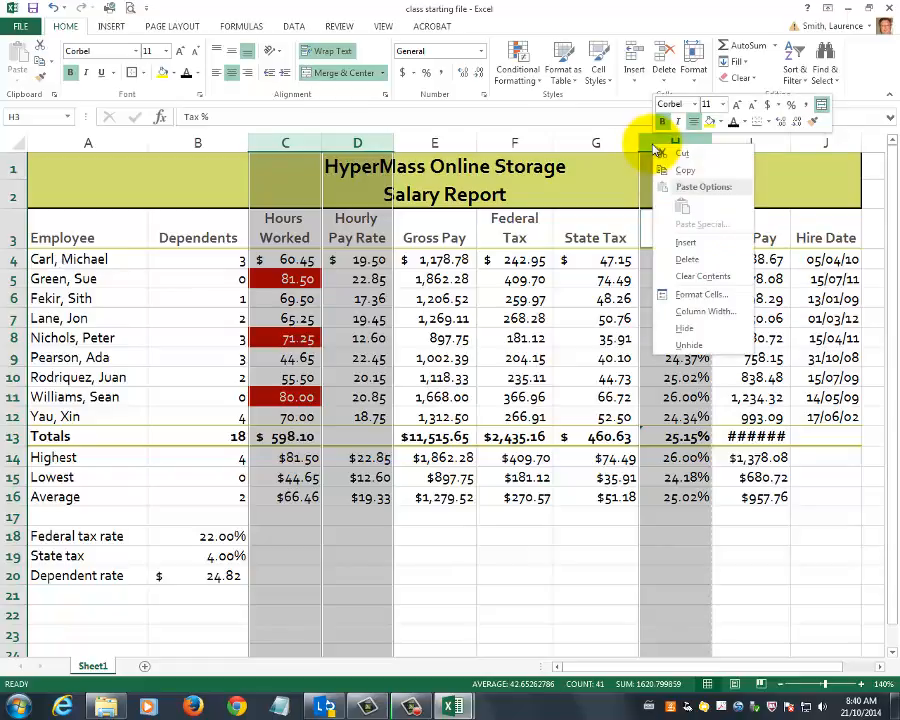
left_click(690, 311)
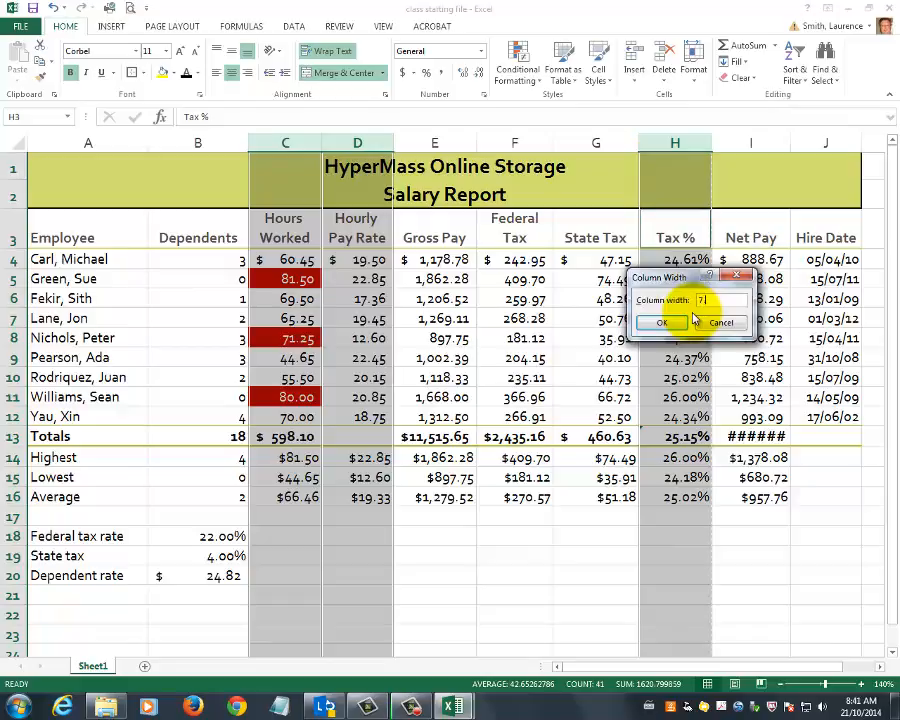
type("7.5")
left_click(660, 322)
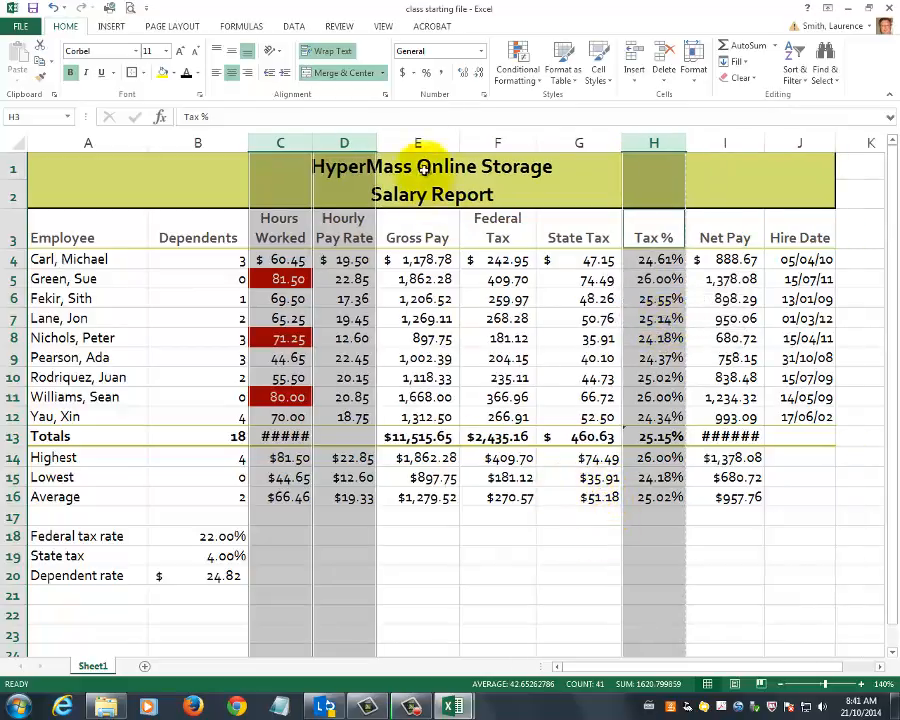
Widen the Gross Pay and Federal Tax columns (E and F) slightly, giving both the same exact column width
left_click(446, 143)
left_click_drag(446, 143, 494, 142)
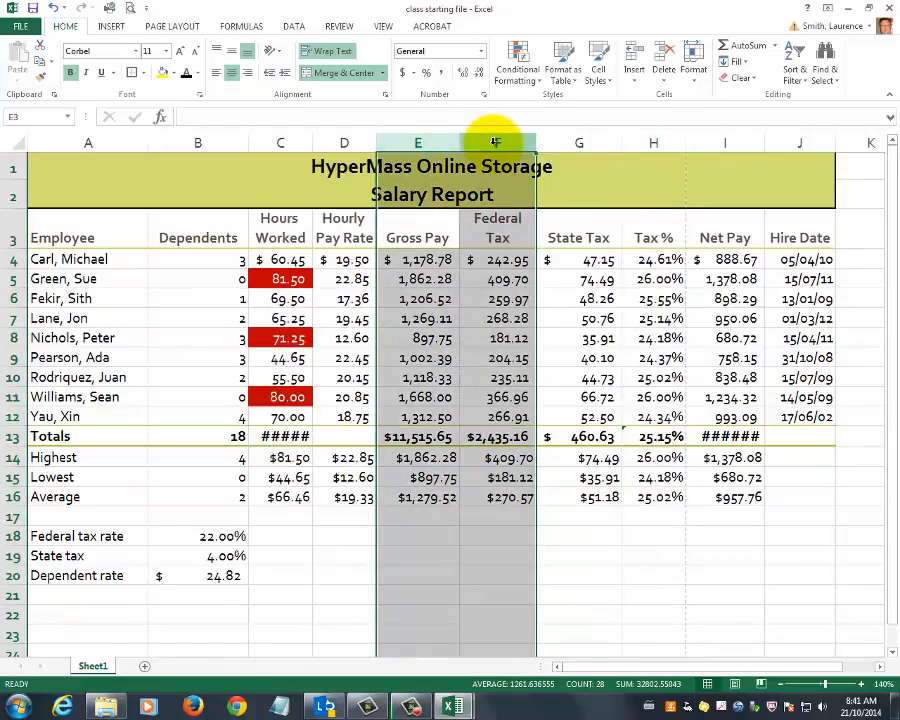
right_click(497, 148)
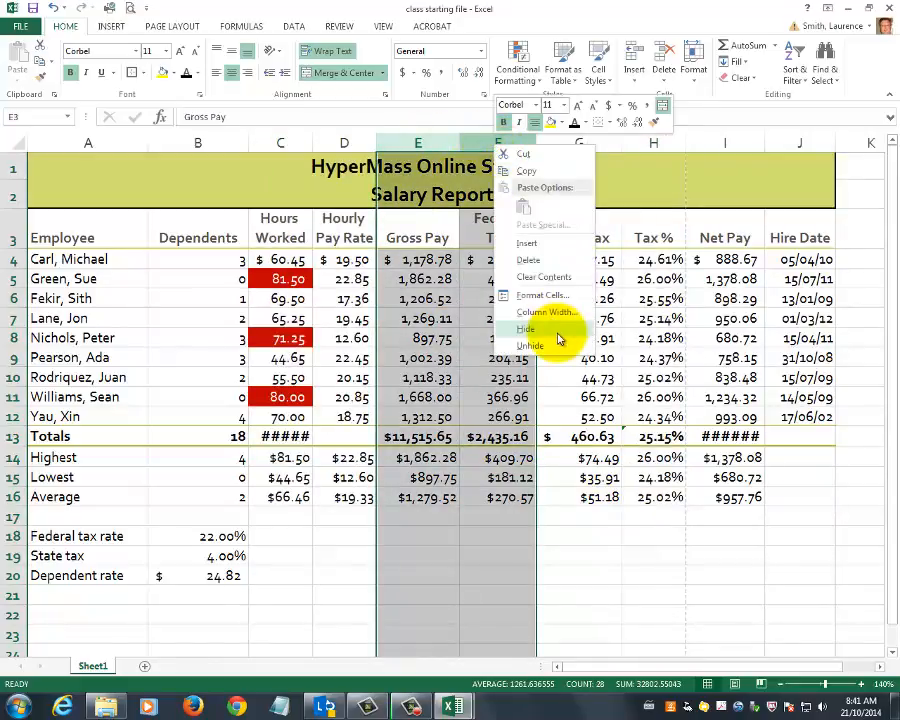
left_click(554, 312)
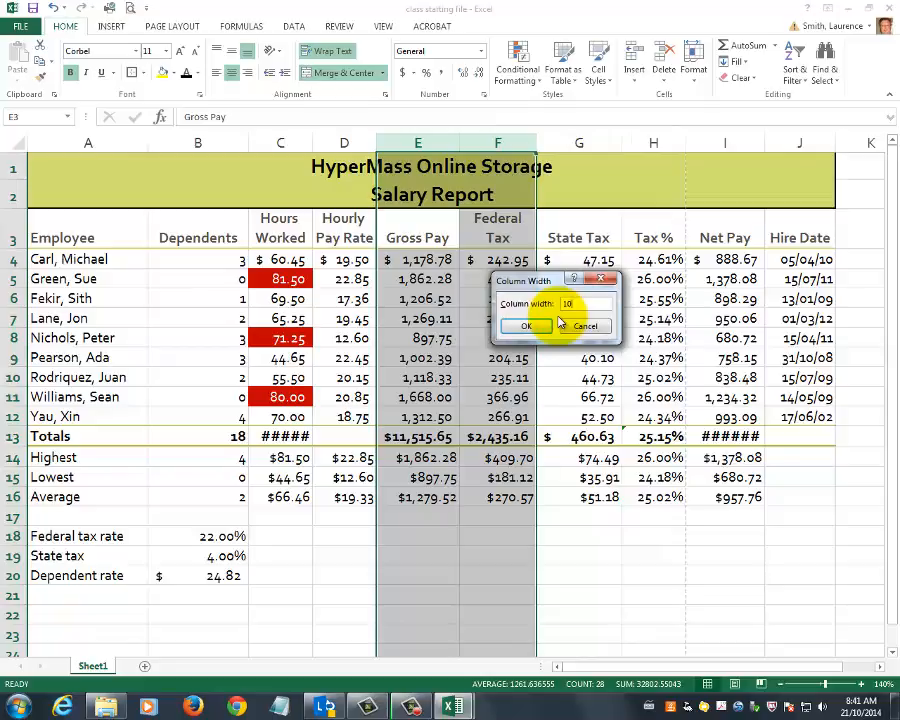
left_click(548, 325)
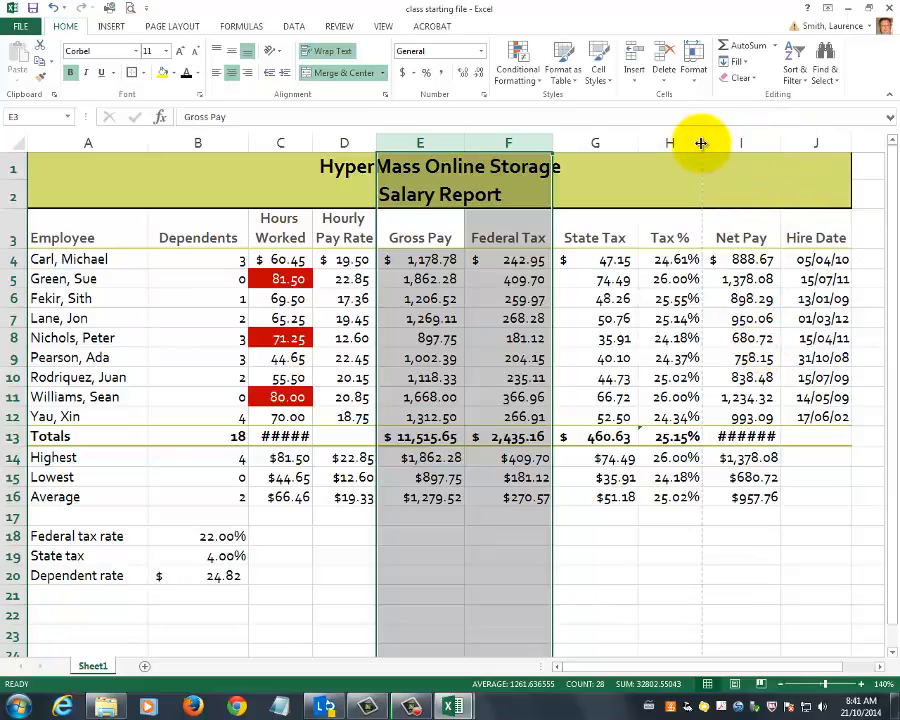
AutoFit the Net Pay column (I) and the Hours Worked column (C) so their totals in row 13 fit
double_click(781, 141)
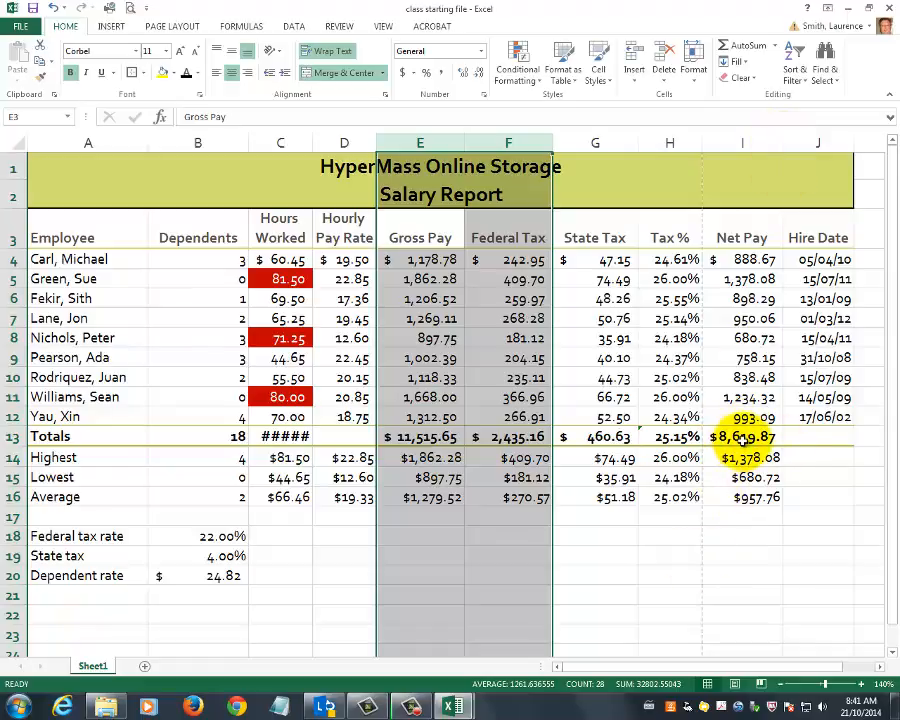
left_click(640, 579)
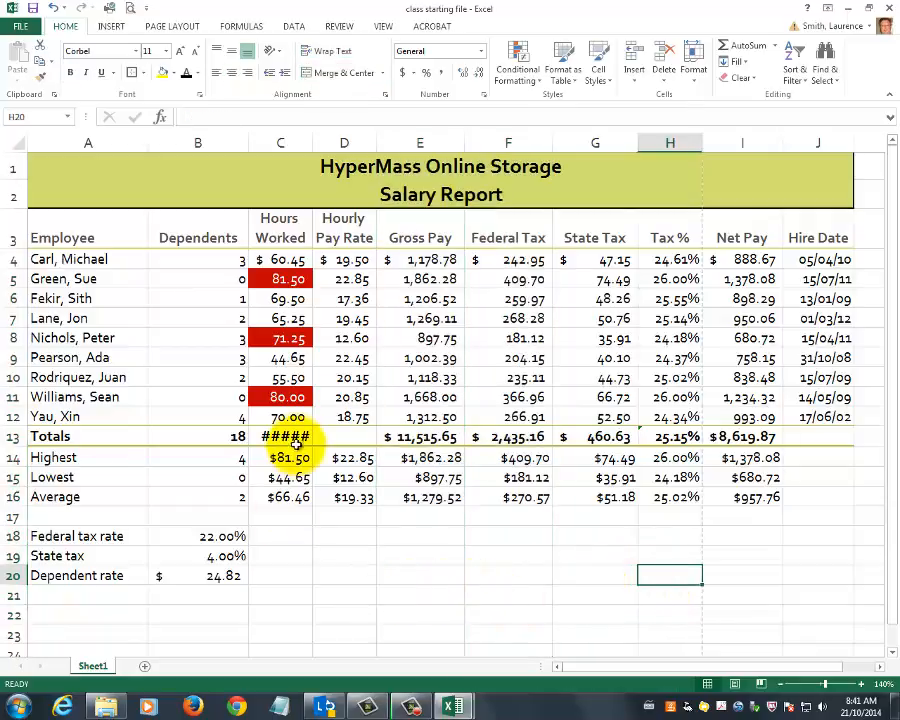
double_click(312, 141)
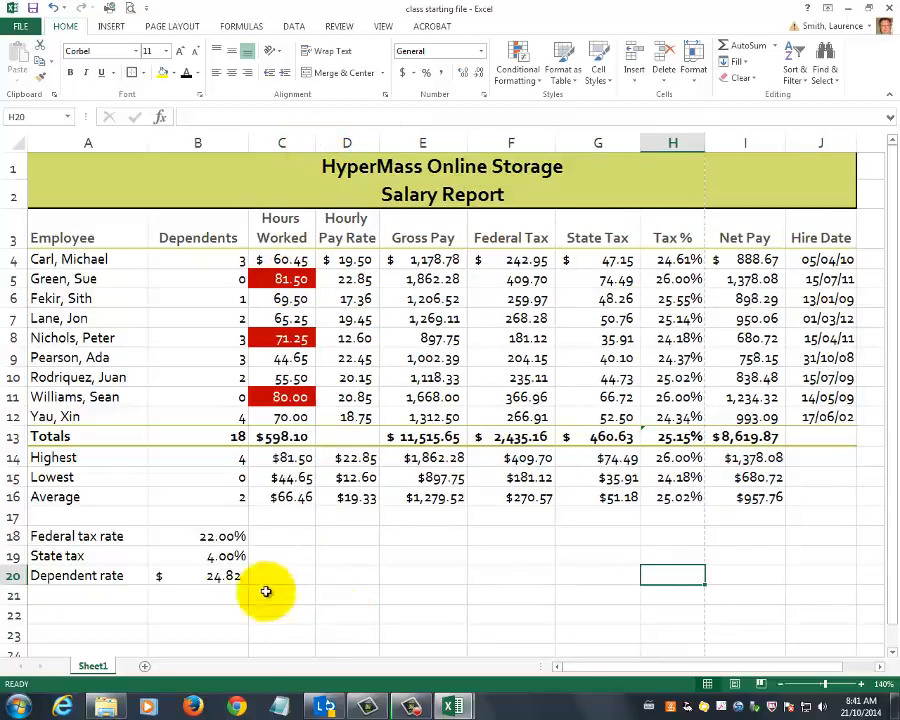
Set the height of the column heading row (row 3) to 48
left_click(13, 237)
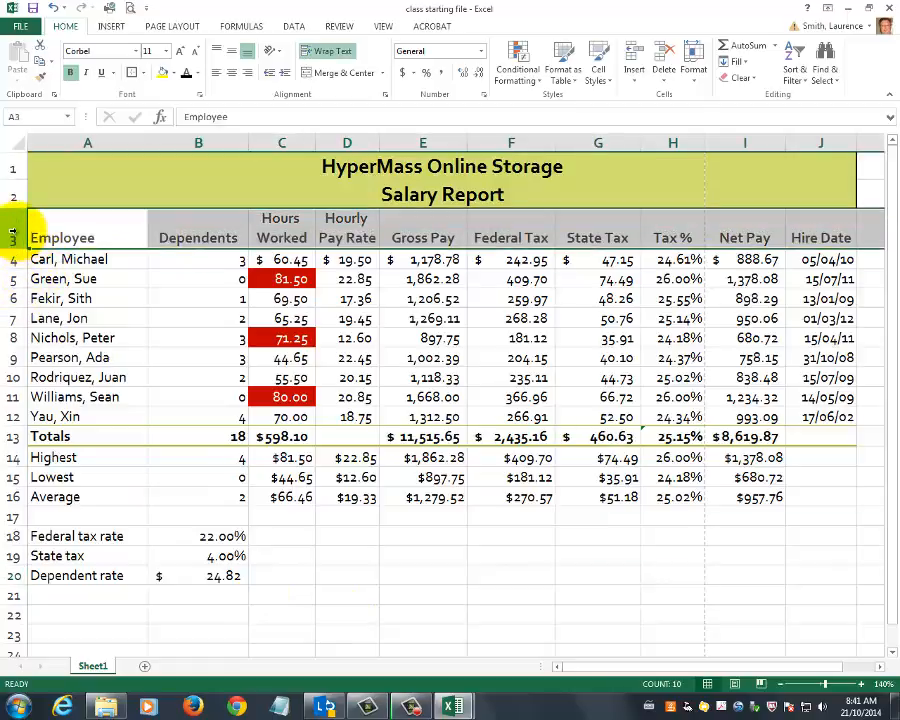
right_click(15, 232)
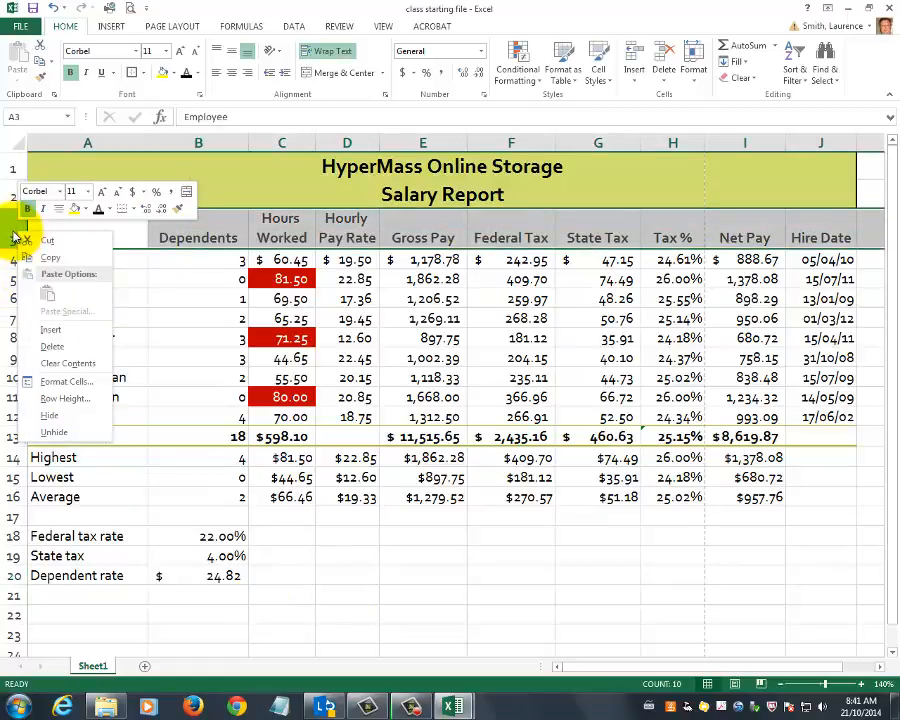
left_click(65, 398)
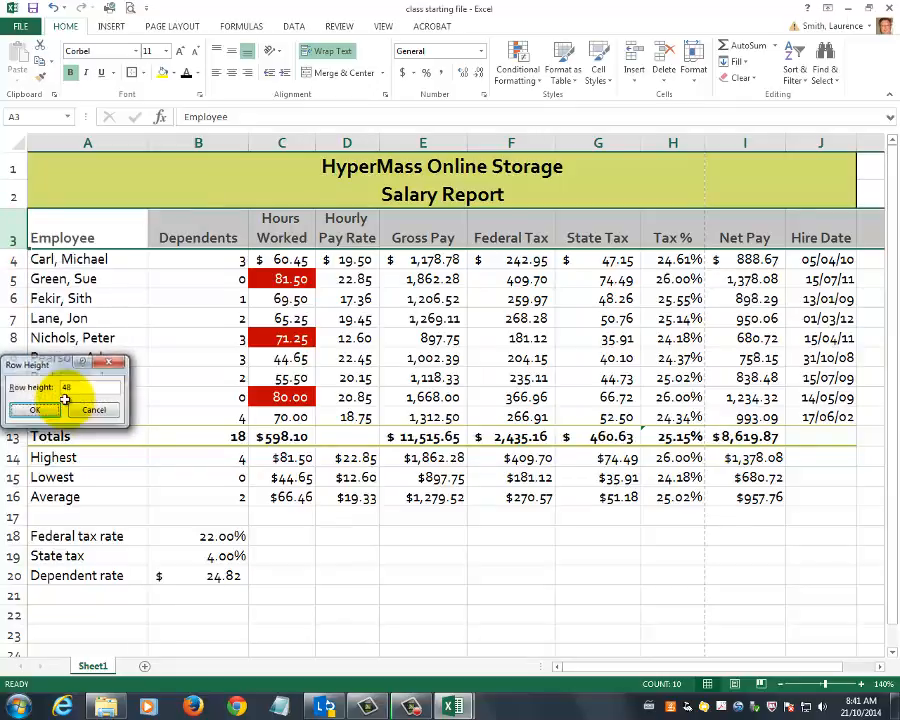
left_click(58, 409)
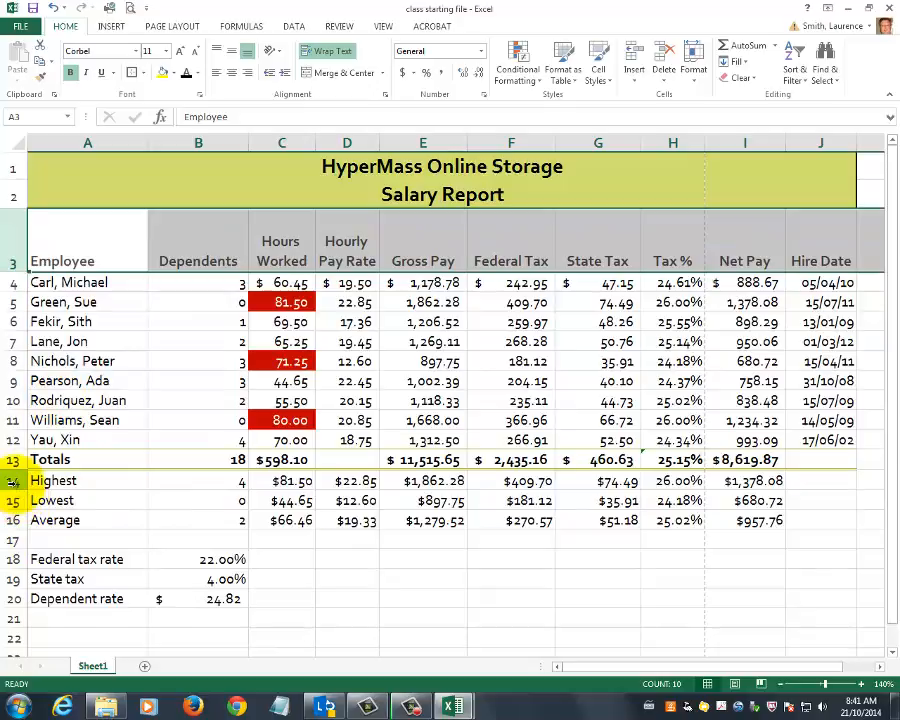
left_click(12, 481)
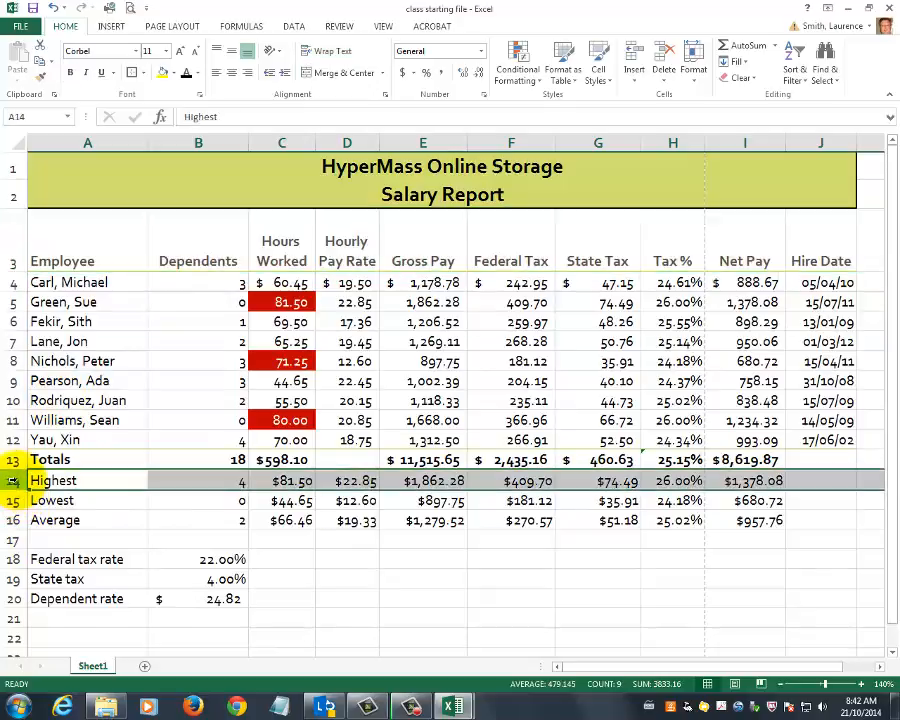
right_click(12, 481)
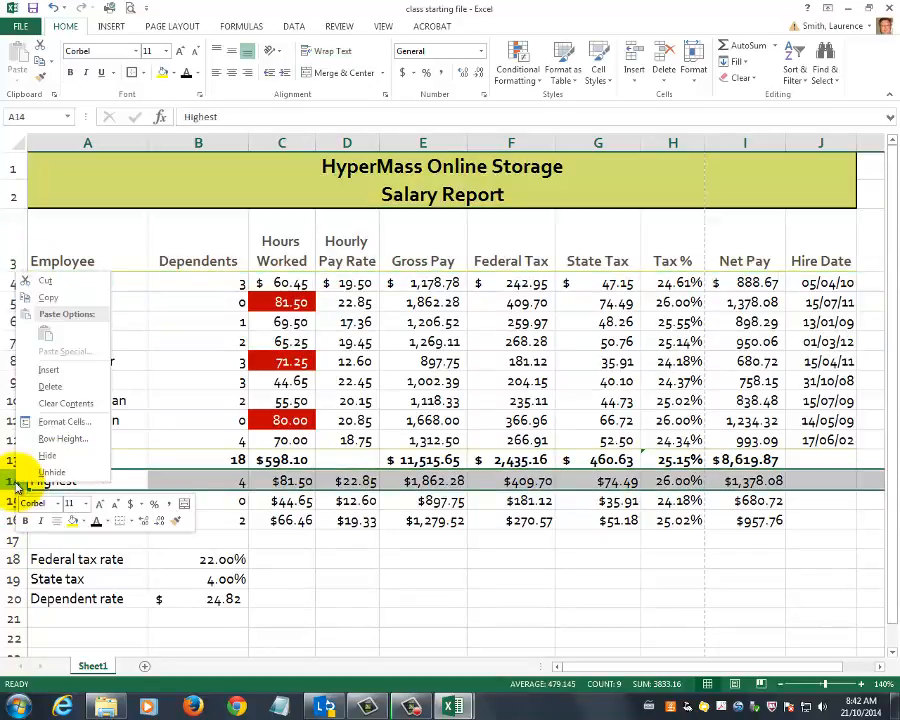
left_click(366, 529)
left_click(267, 557)
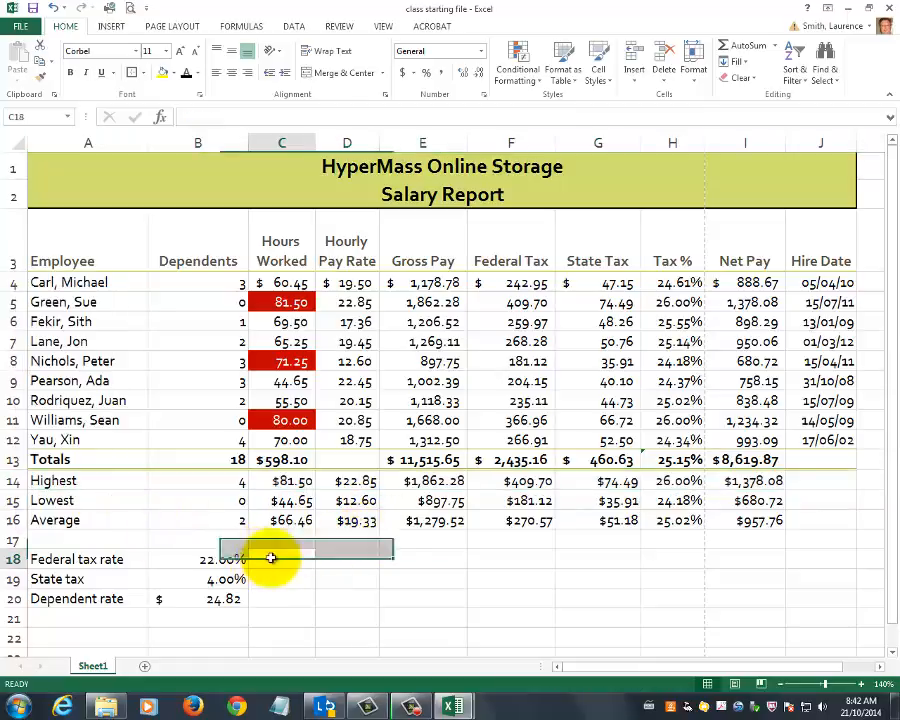
left_click(426, 579)
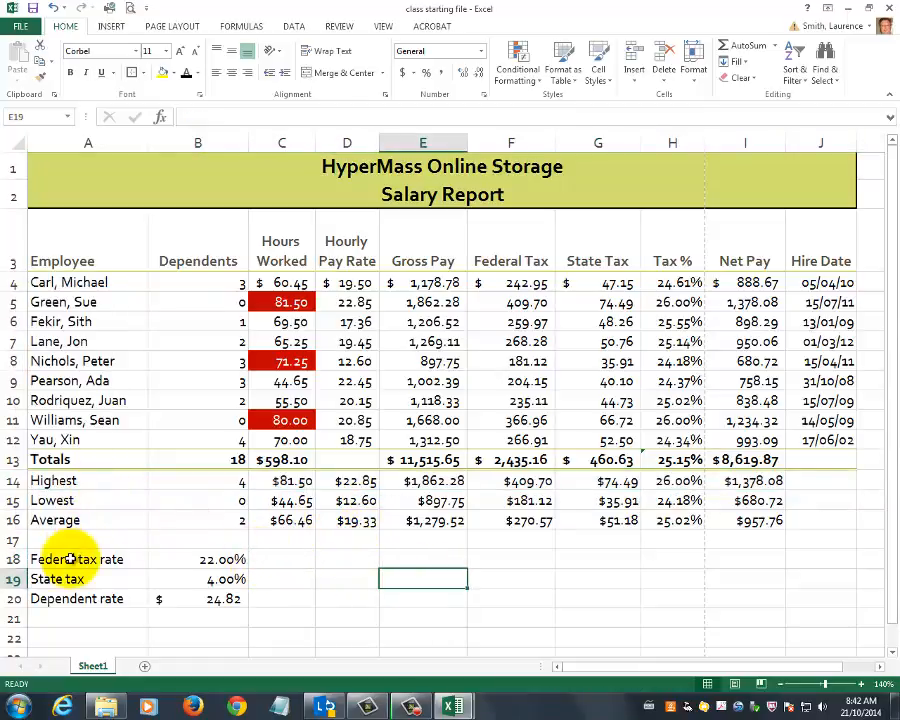
left_click_drag(90, 484, 818, 483)
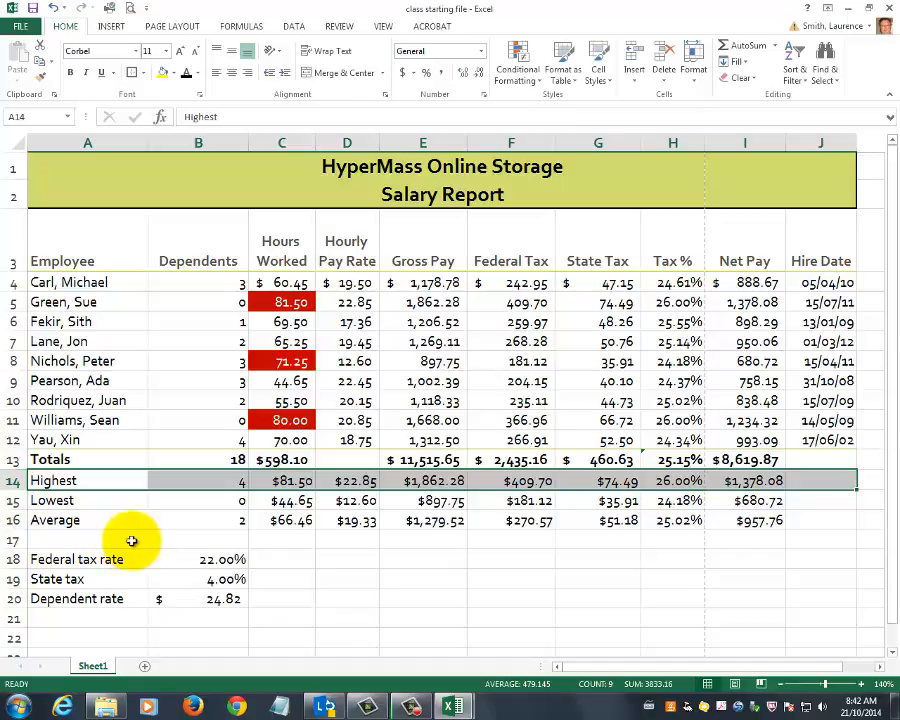
left_click(497, 596)
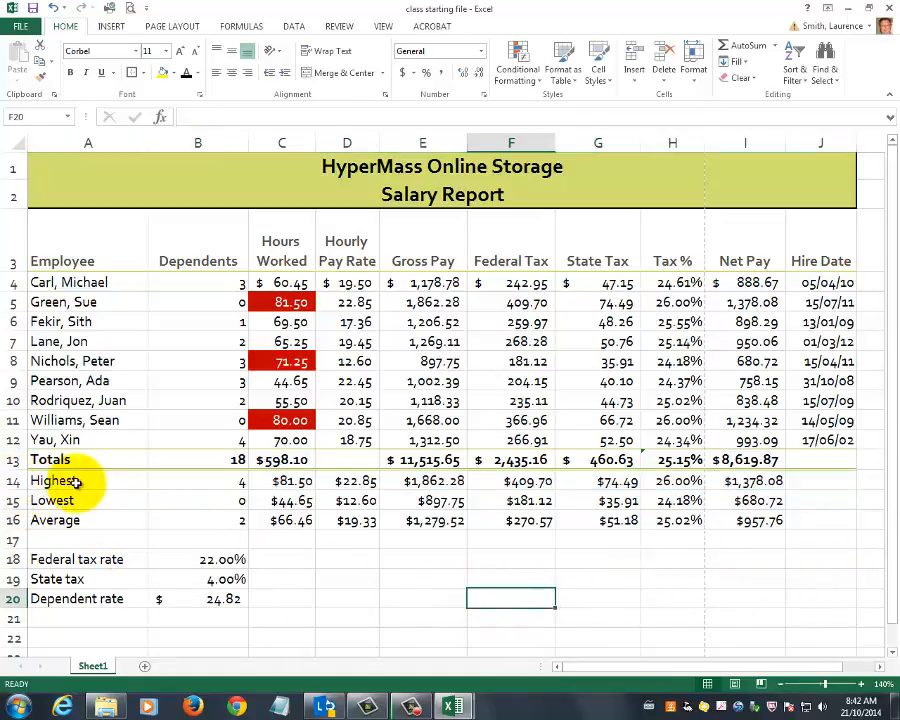
Set the height of the Highest row (row 14) to 27 and deselect the row
left_click(10, 481)
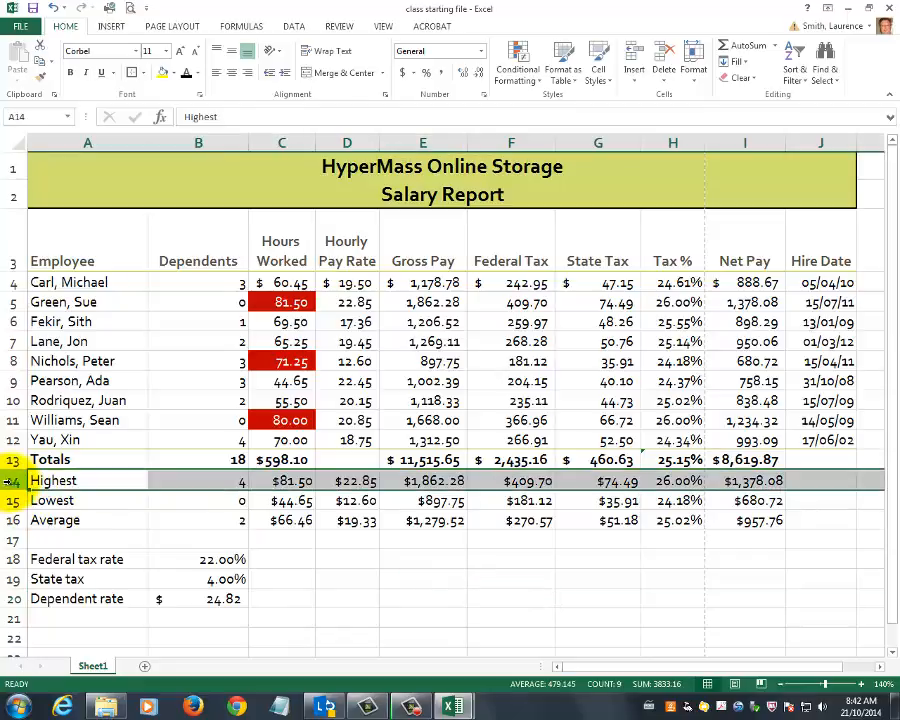
right_click(10, 481)
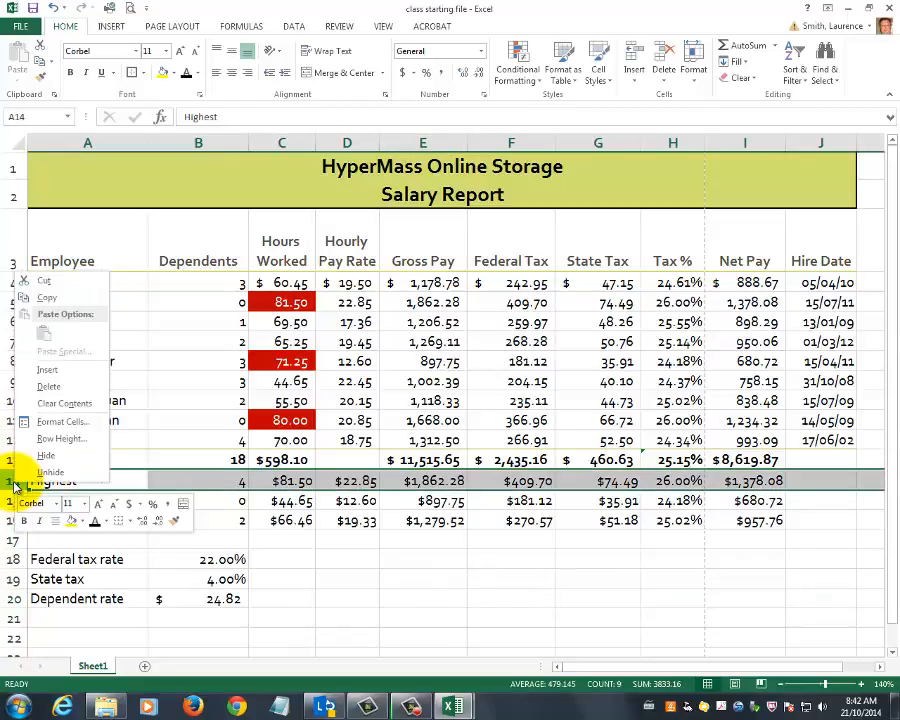
left_click(62, 438)
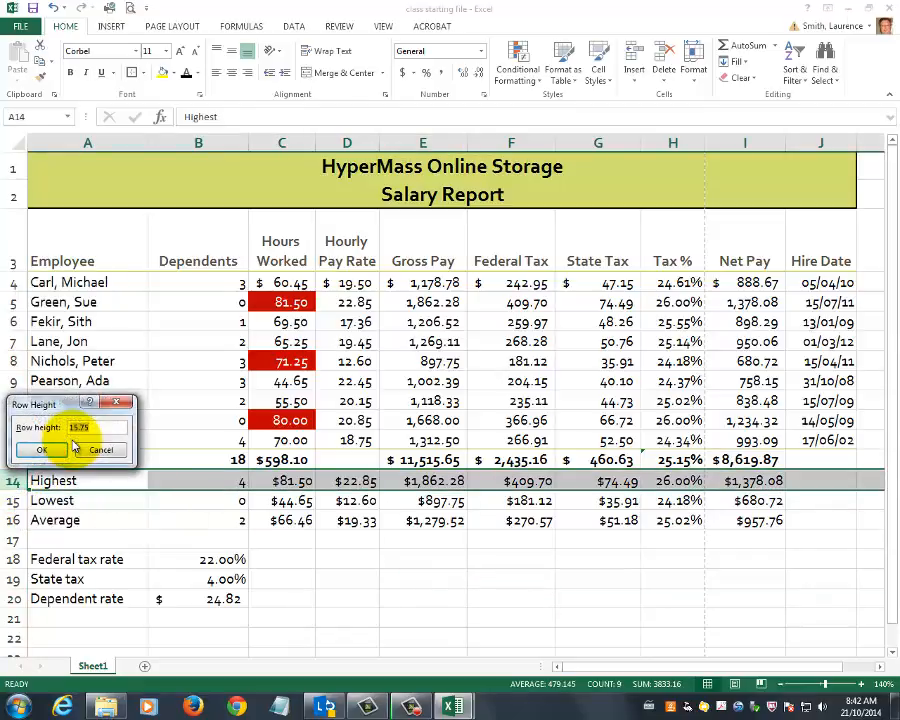
type("27")
left_click(66, 449)
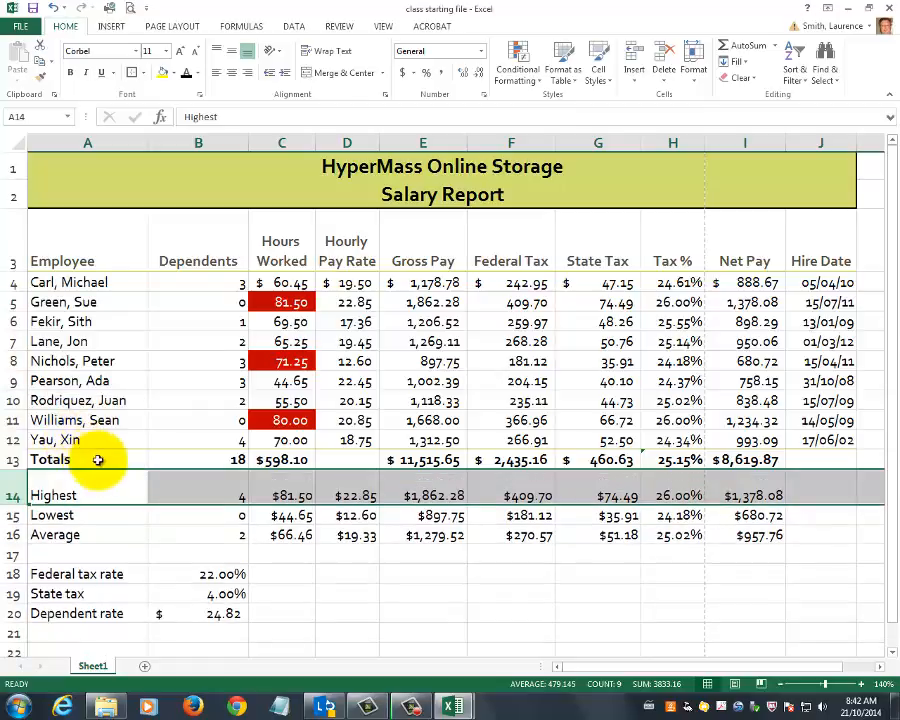
left_click(396, 619)
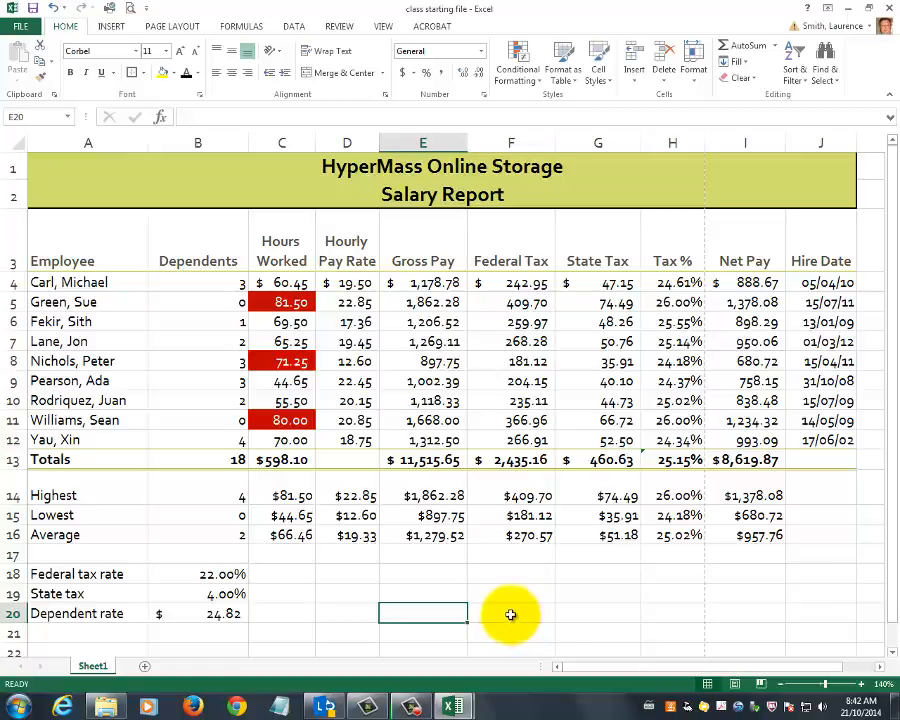
Check both pages of the worksheet's print preview for how the columns split, and return to the sheet
left_click(20, 24)
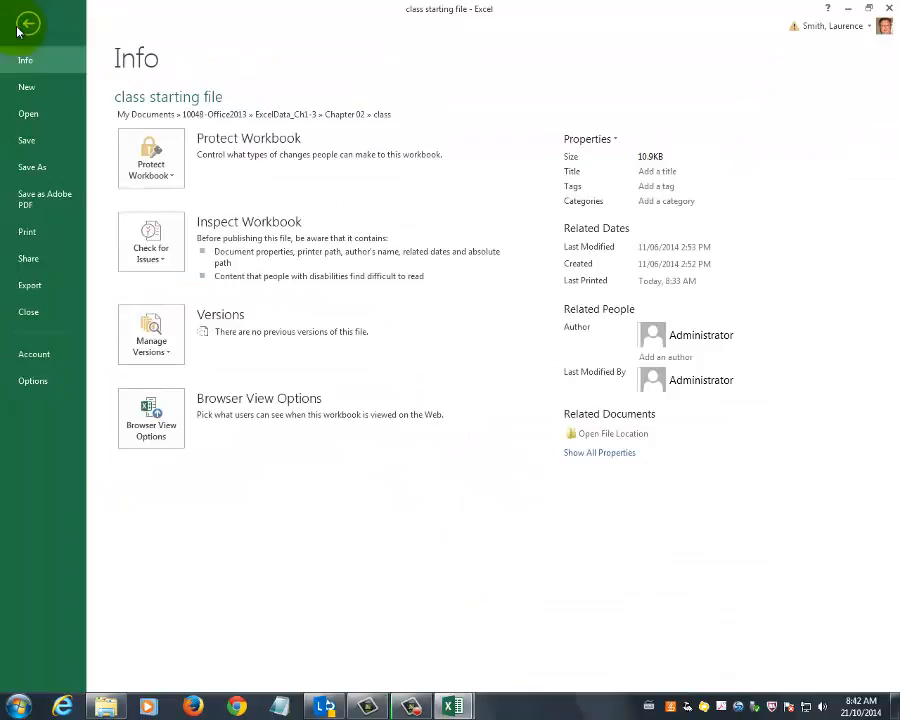
left_click(52, 233)
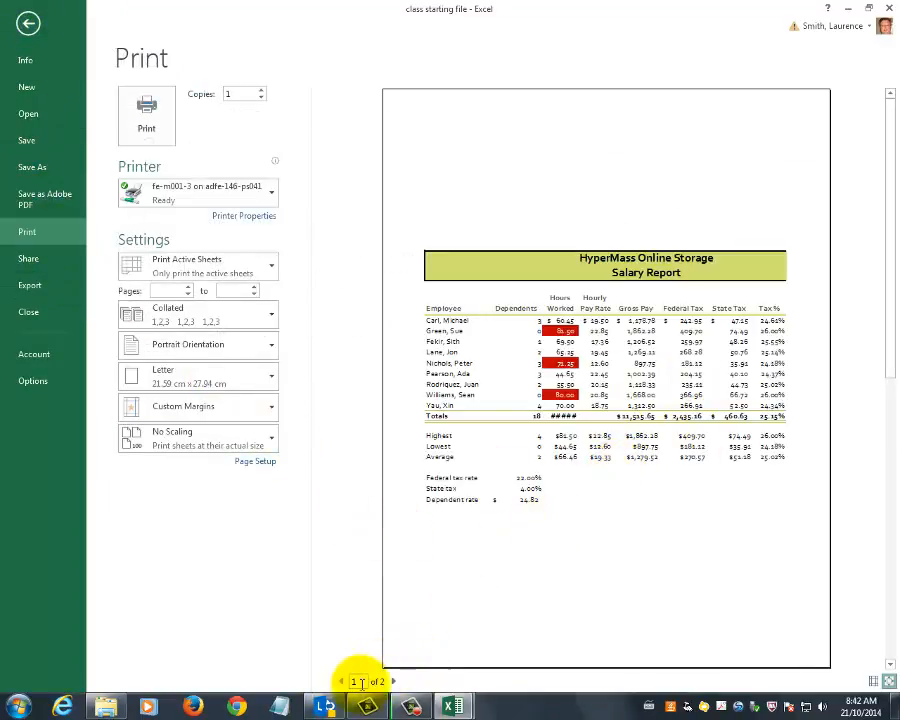
left_click(394, 681)
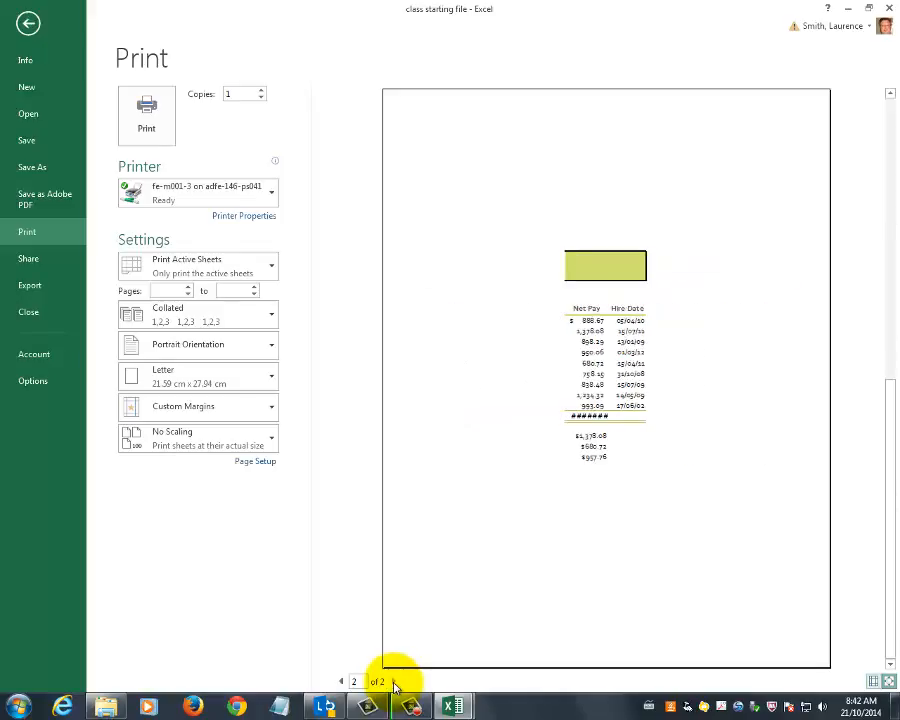
left_click(342, 681)
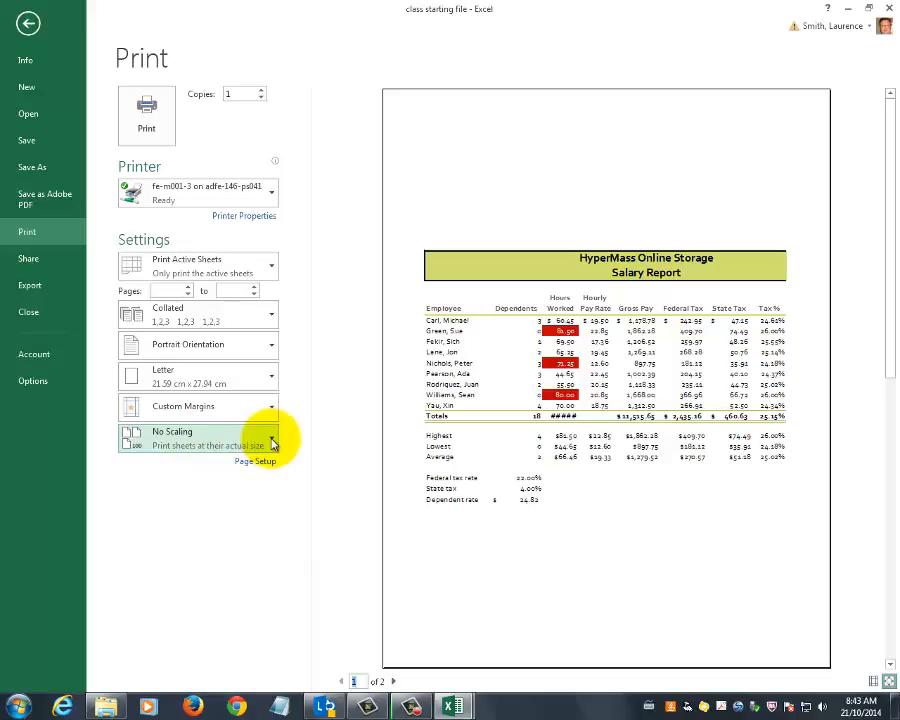
left_click(27, 24)
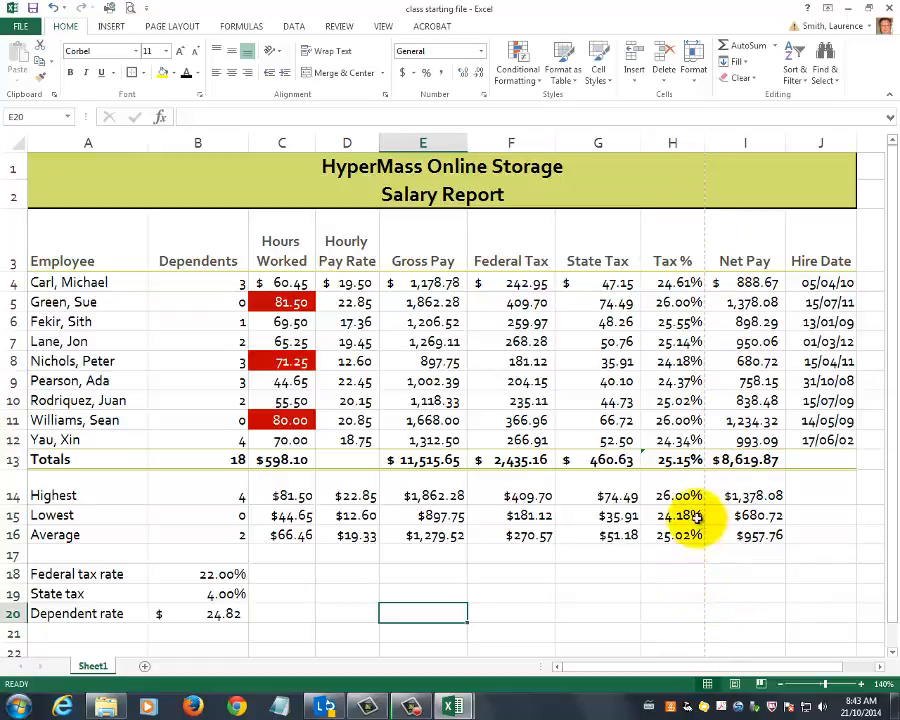
left_click_drag(691, 516, 207, 519)
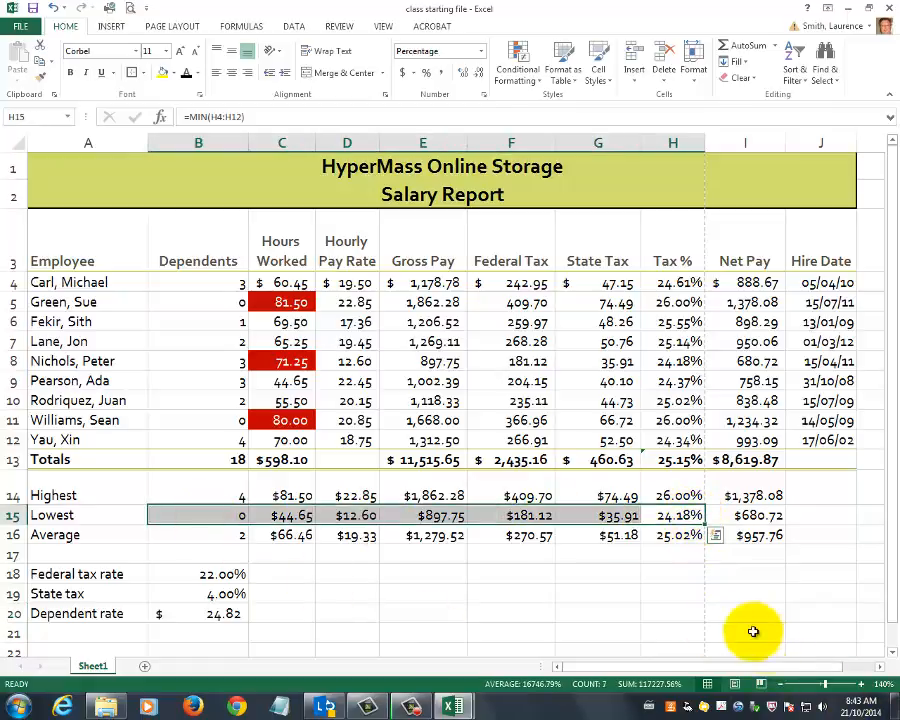
left_click(804, 616)
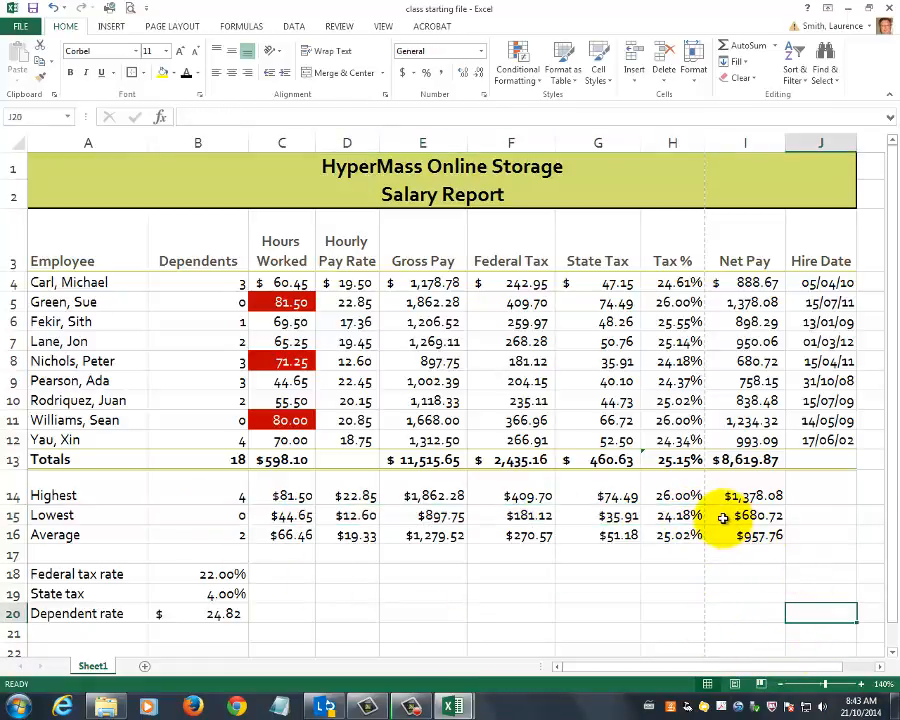
left_click_drag(735, 517, 823, 512)
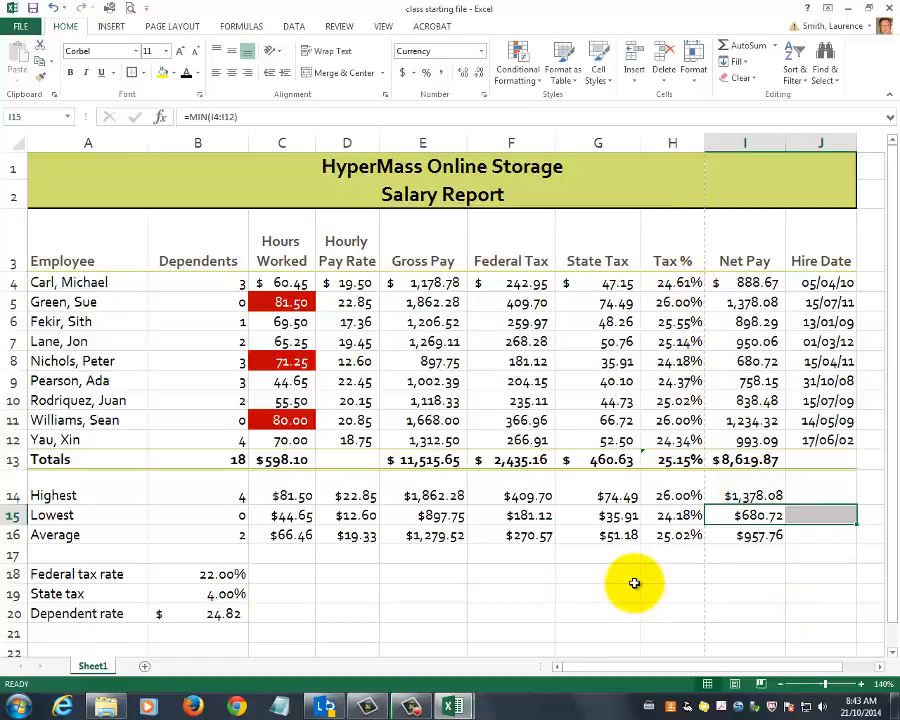
Set the range A1:J20 as the worksheet's print area and deselect it
left_click_drag(66, 167, 93, 619)
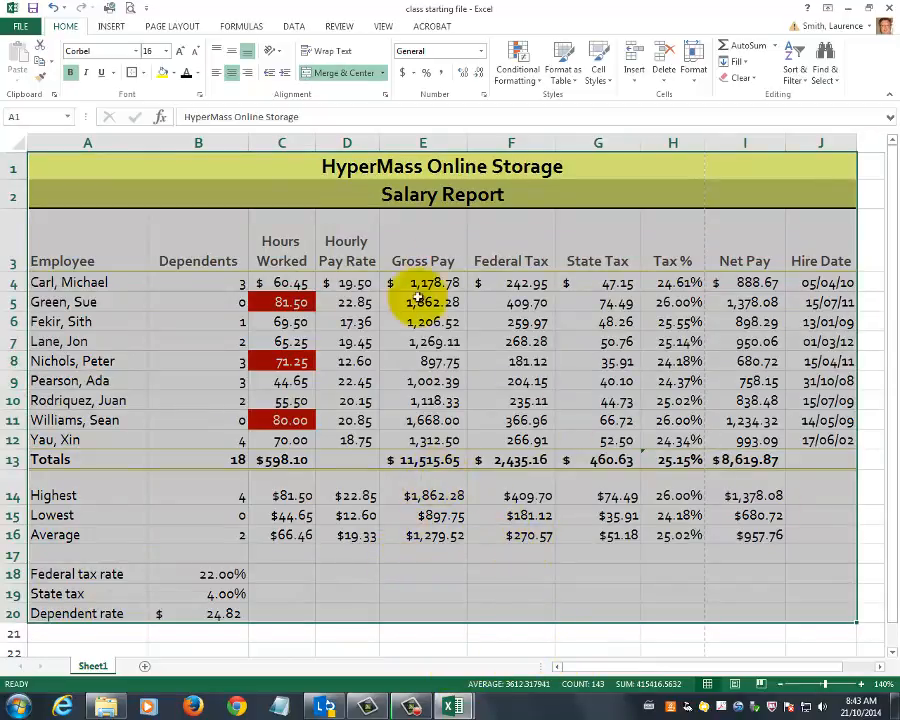
left_click(178, 28)
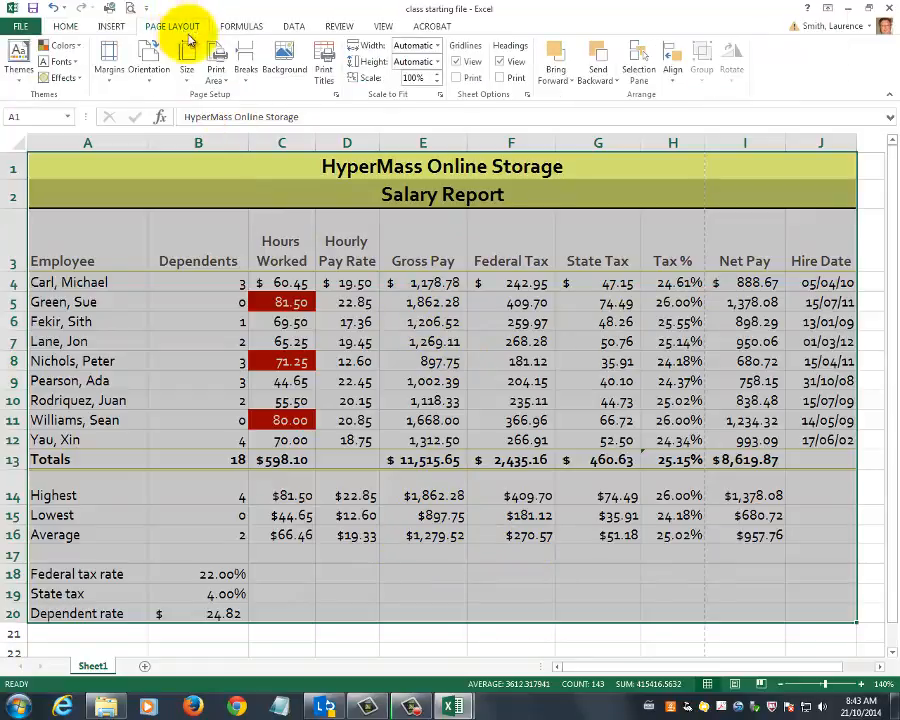
left_click(218, 78)
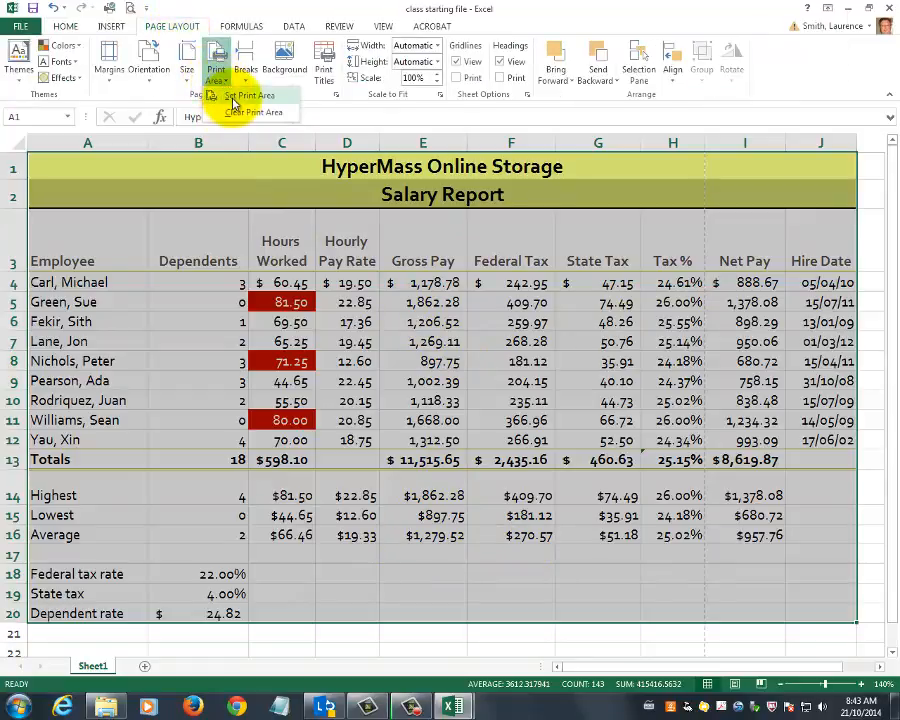
left_click(240, 96)
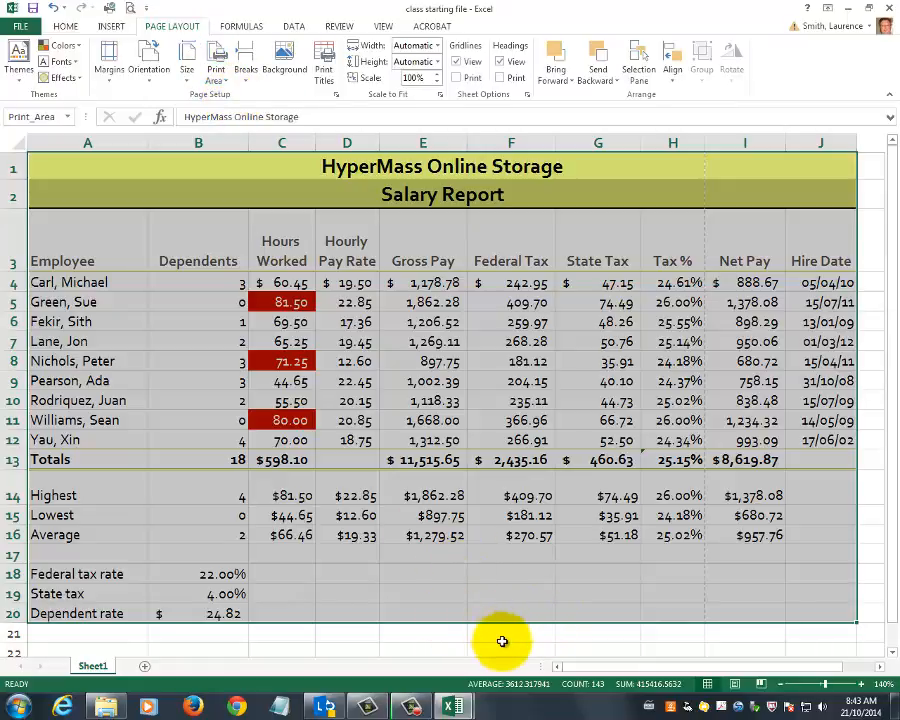
left_click(688, 598)
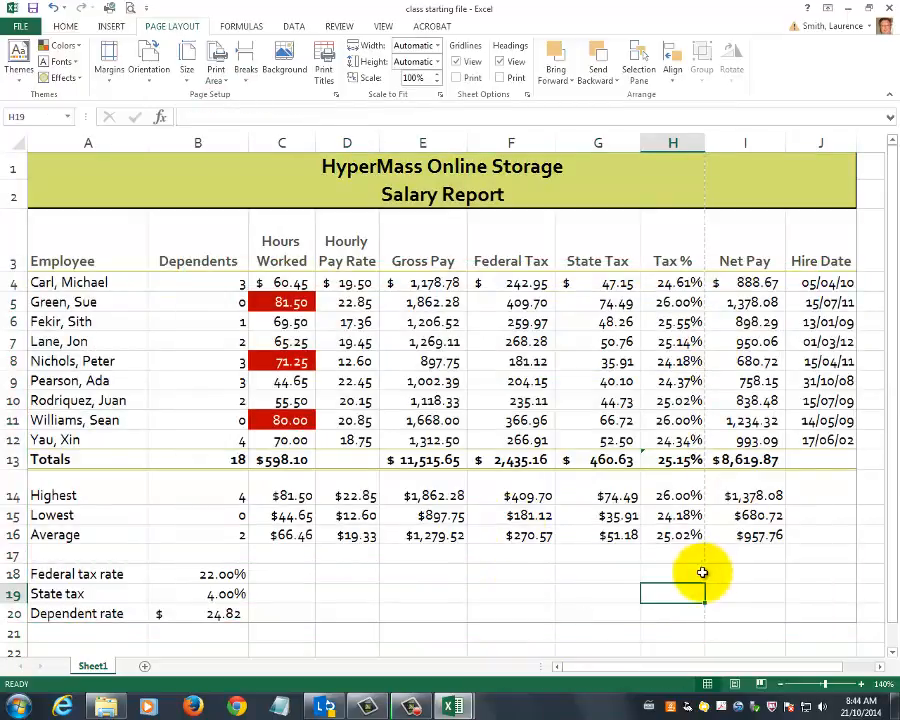
Set the printout to Fit Sheet on One Page in Landscape Orientation and return to the sheet
left_click(22, 25)
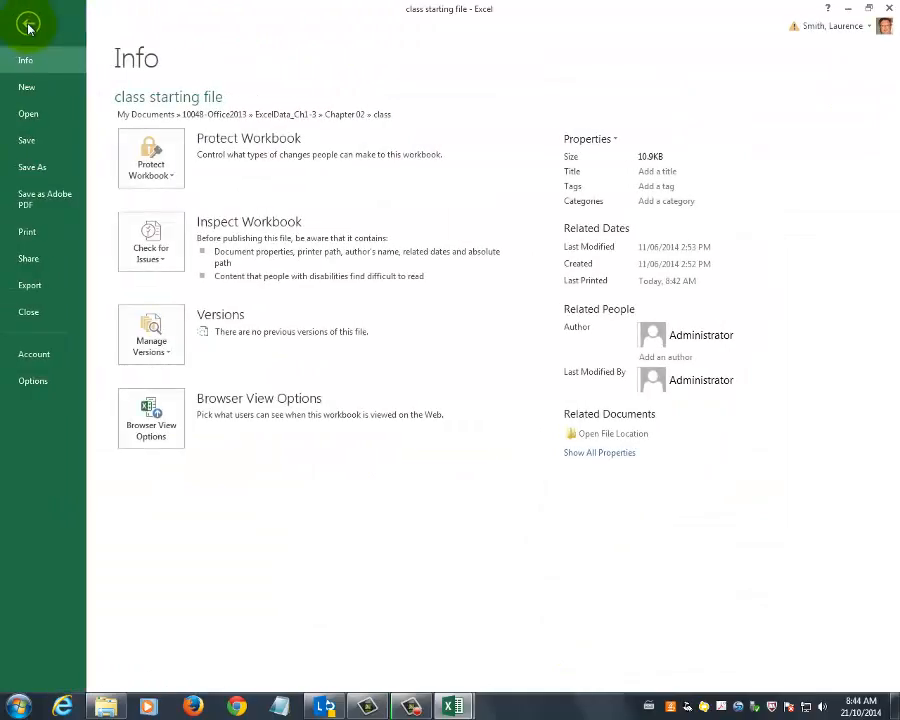
left_click(32, 232)
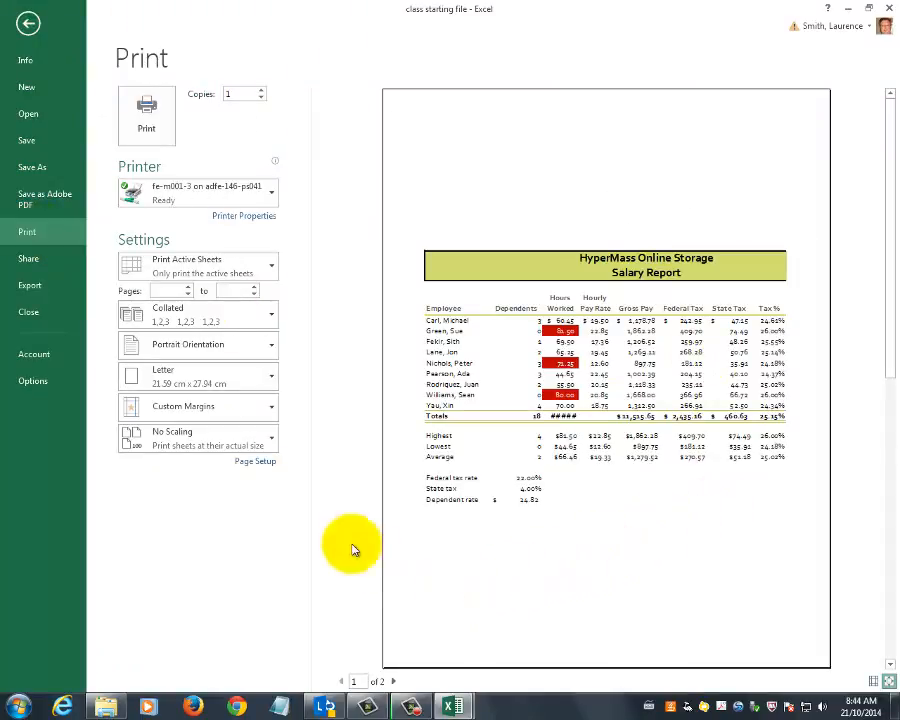
left_click(272, 443)
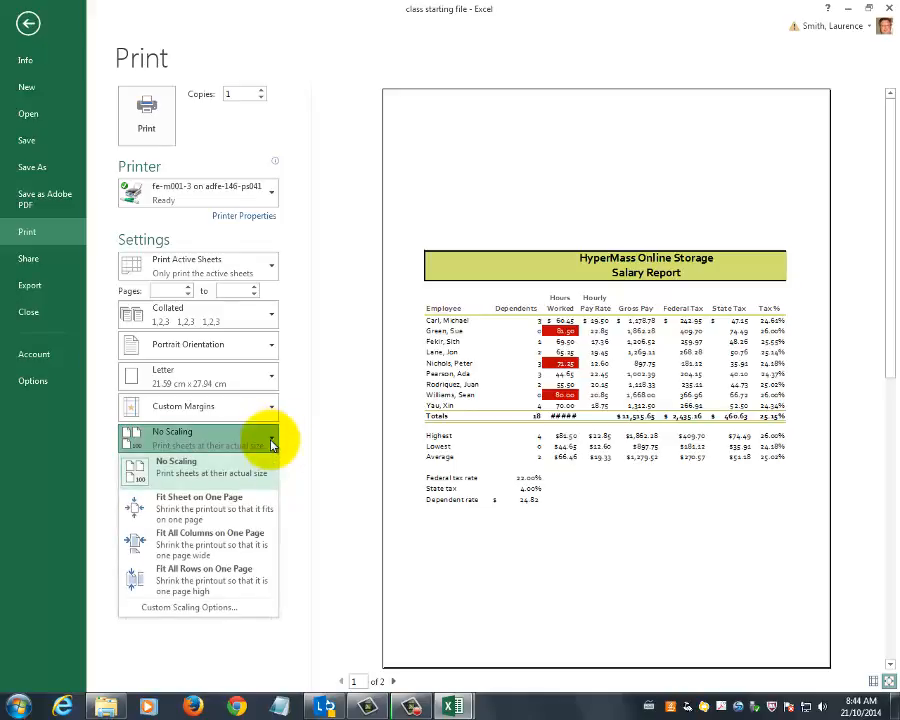
left_click(238, 510)
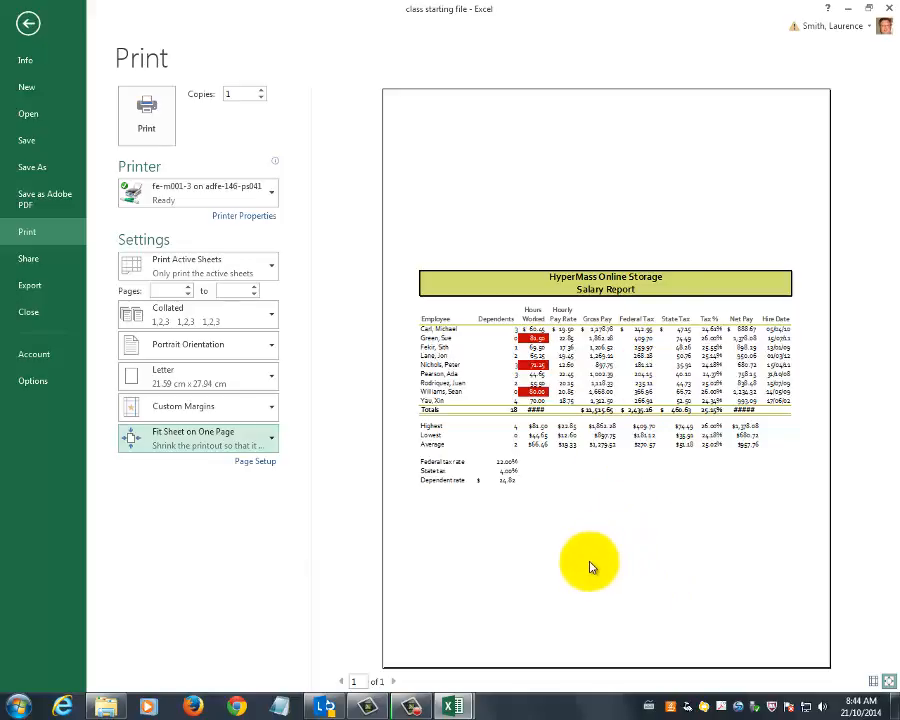
left_click(273, 350)
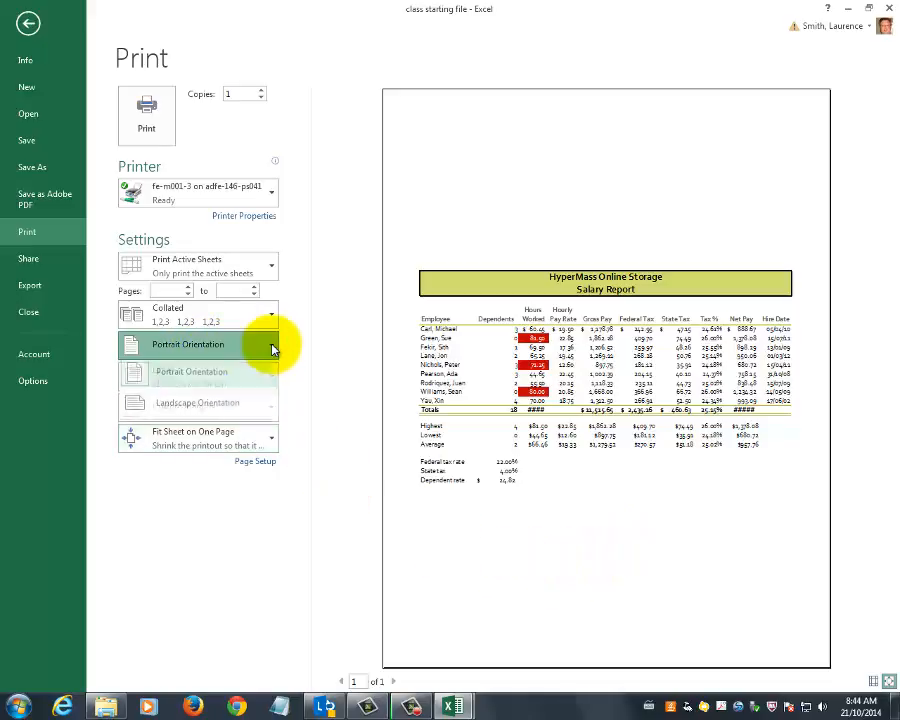
left_click(222, 410)
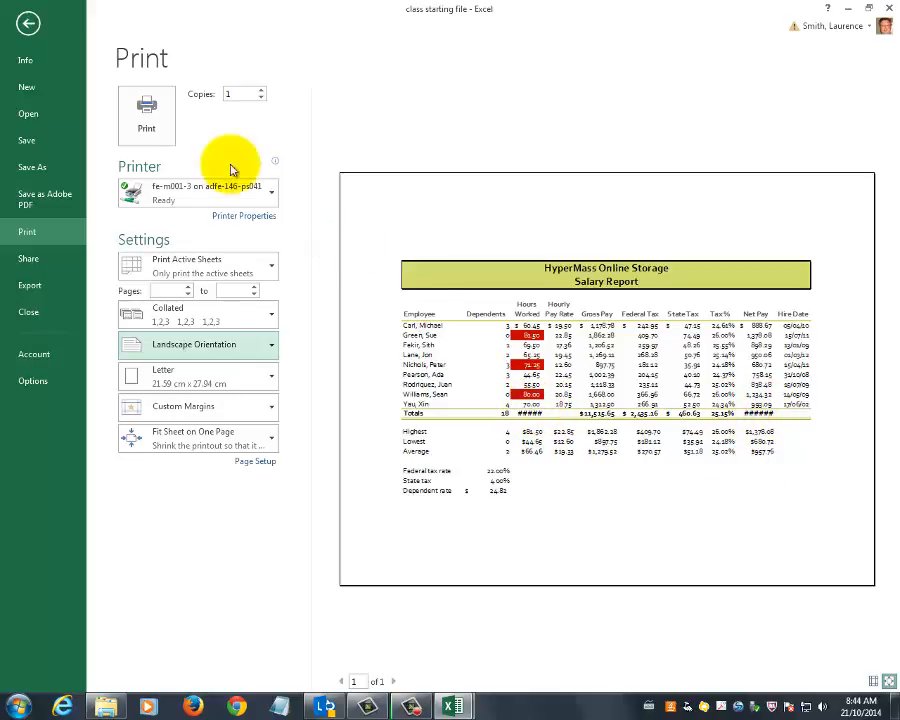
left_click(27, 21)
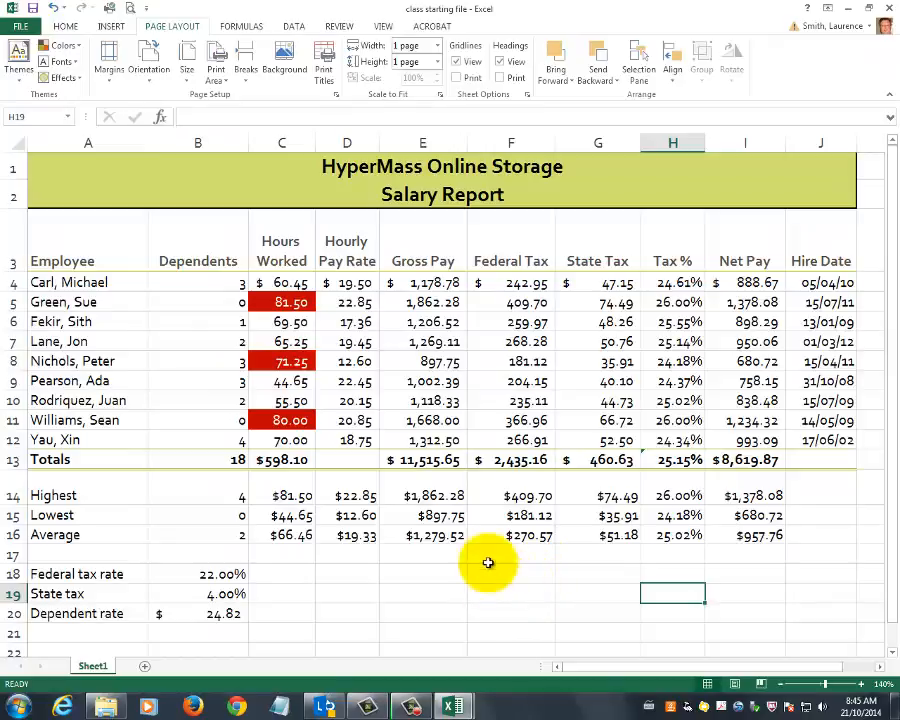
Widen the Hours Worked (C) and Net Pay (I) columns slightly and check their totals in the print preview
left_click_drag(315, 143, 321, 143)
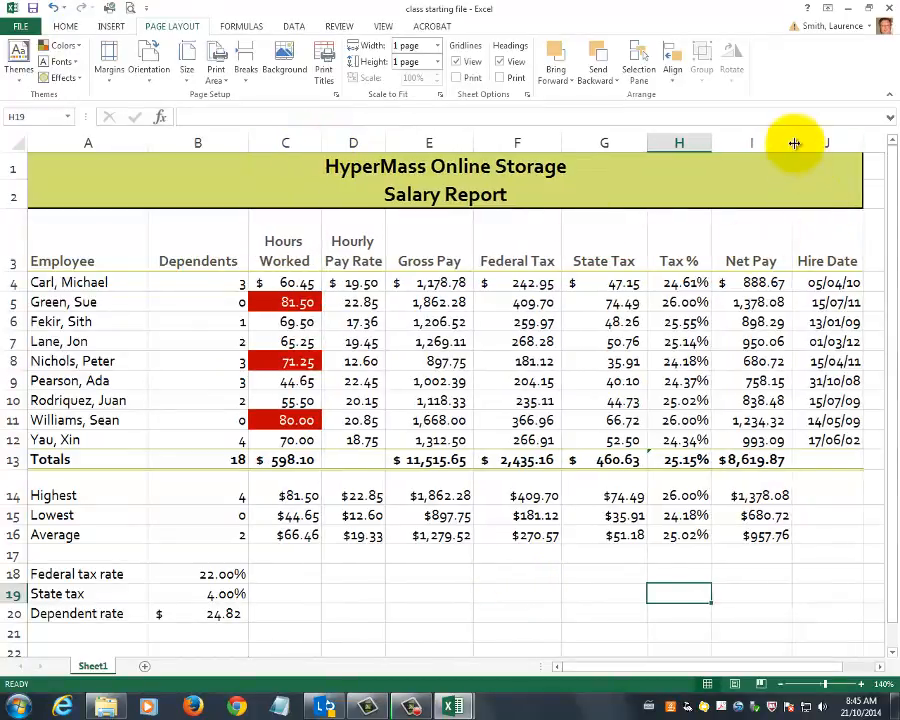
left_click_drag(794, 143, 800, 88)
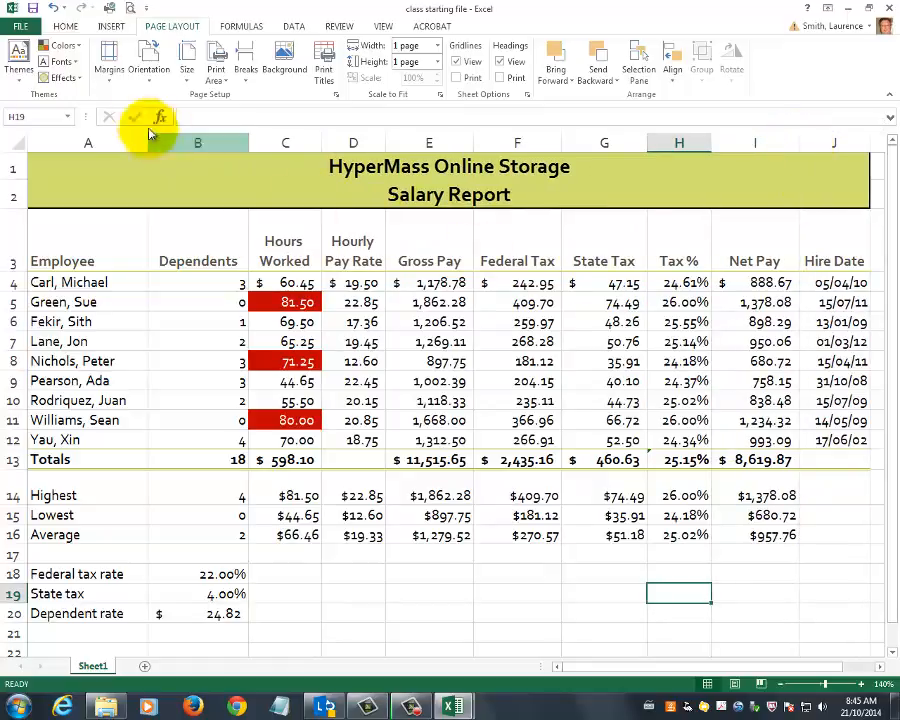
left_click(19, 24)
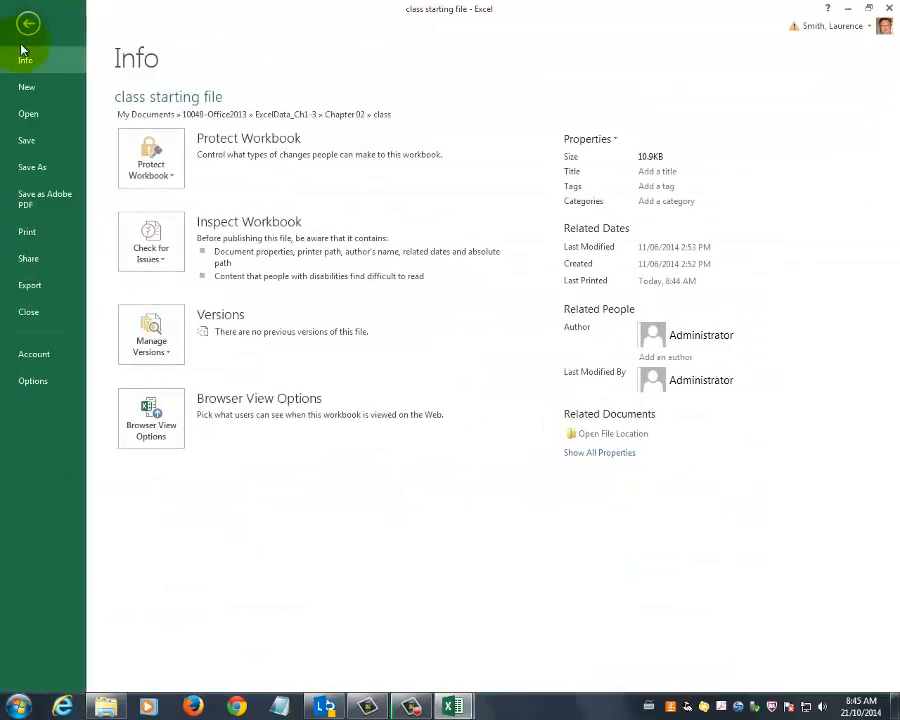
left_click(50, 231)
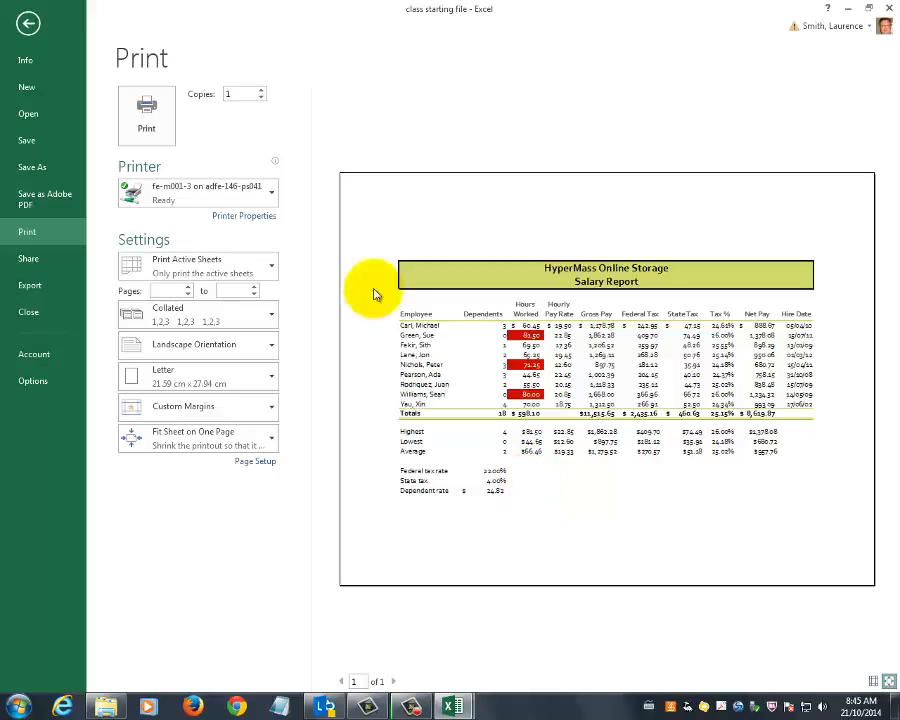
left_click(26, 20)
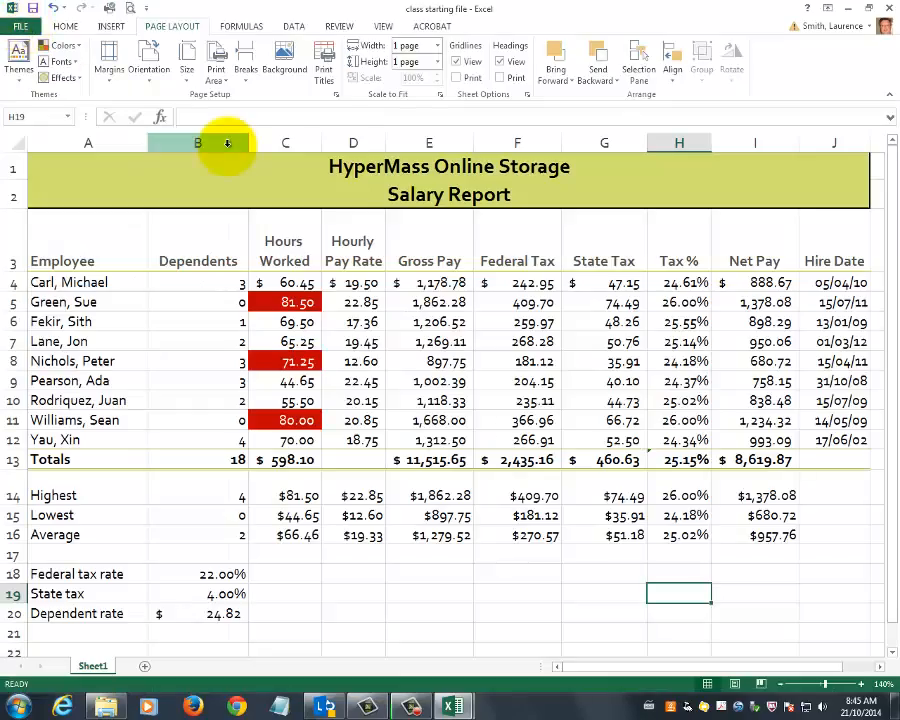
Add a centred page header with the preparer's name above the line "Financial Person", and return to Normal view
left_click(112, 27)
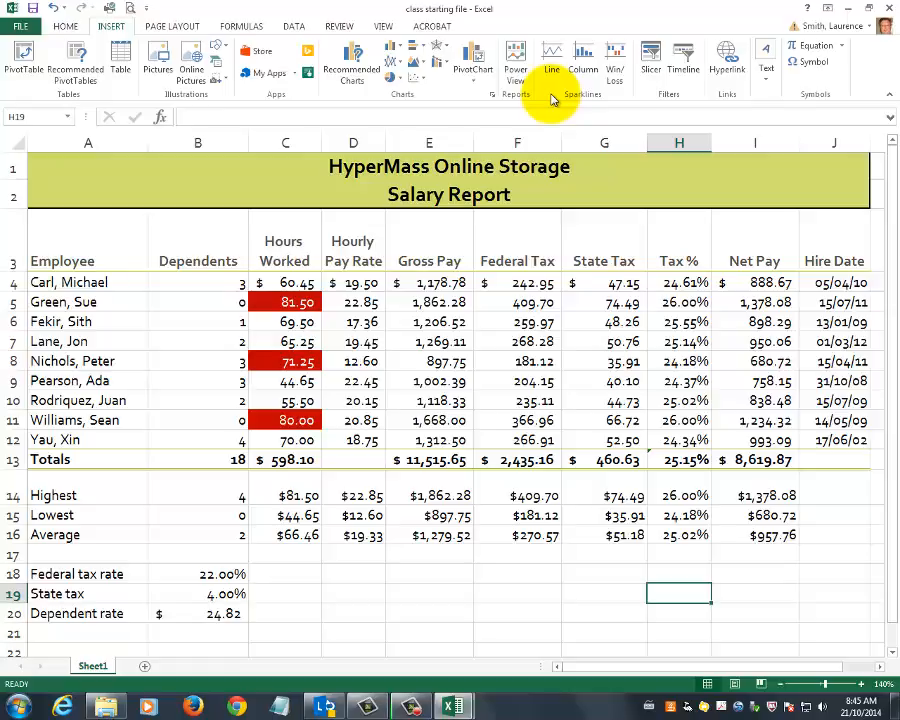
left_click(766, 84)
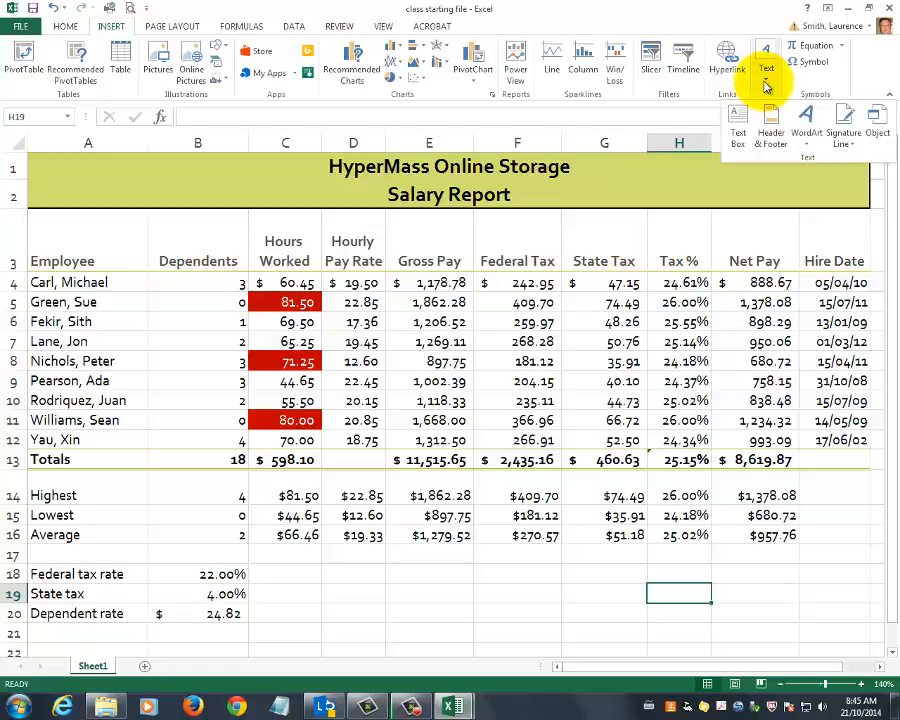
left_click(775, 133)
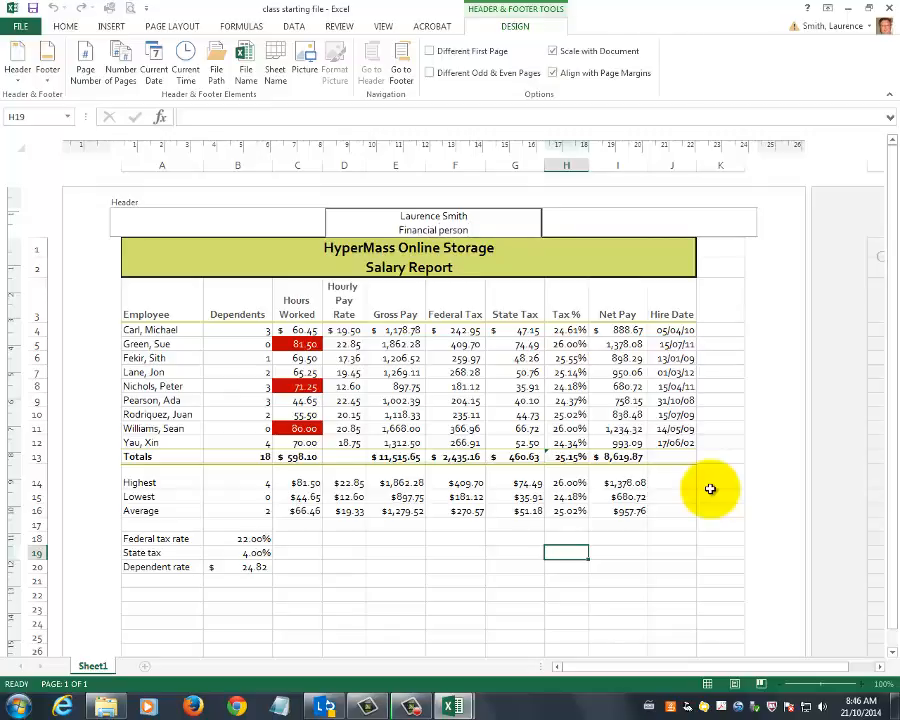
left_click(689, 566)
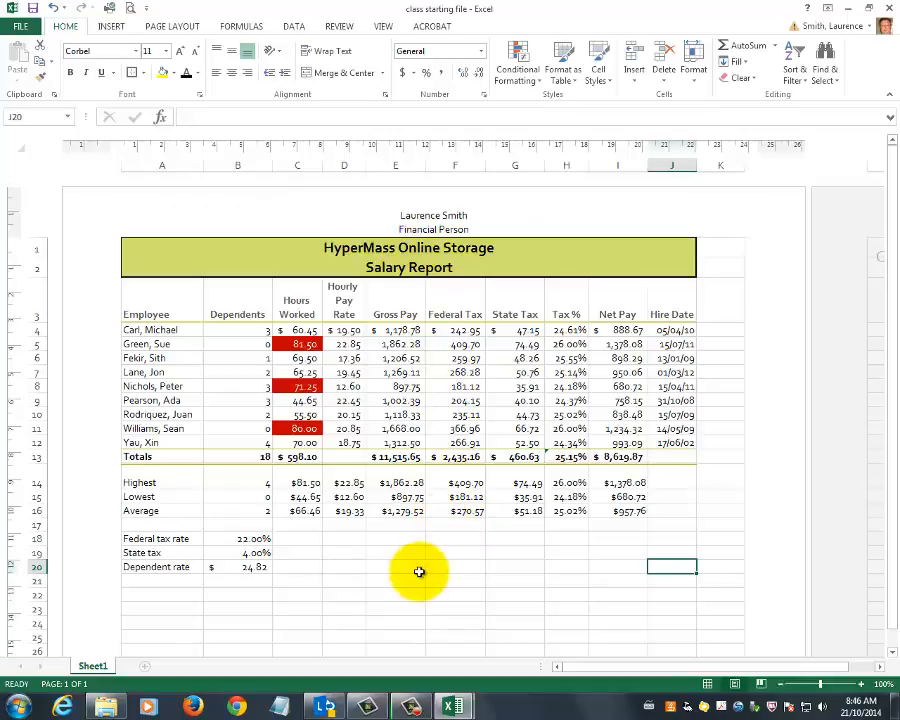
left_click(706, 685)
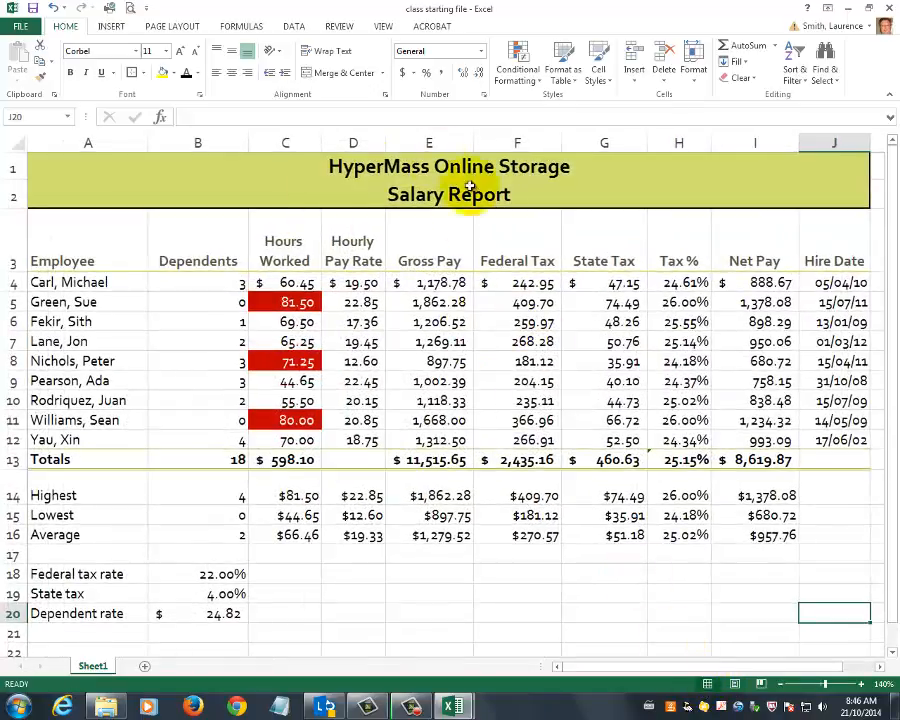
Check the page header in Page Layout view and in the print preview, and return to the sheet
left_click(736, 685)
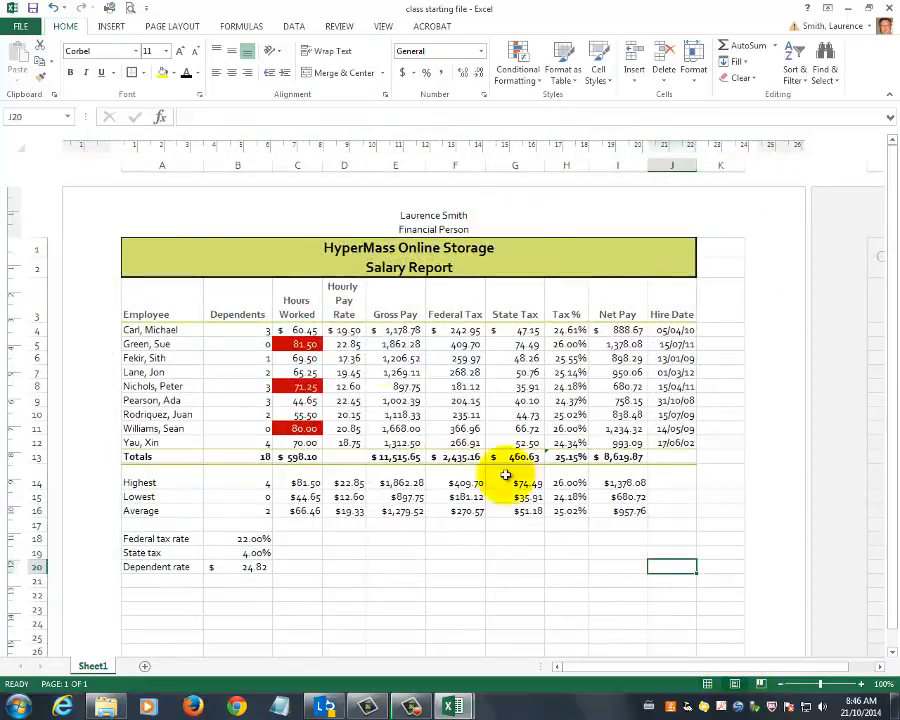
left_click(704, 684)
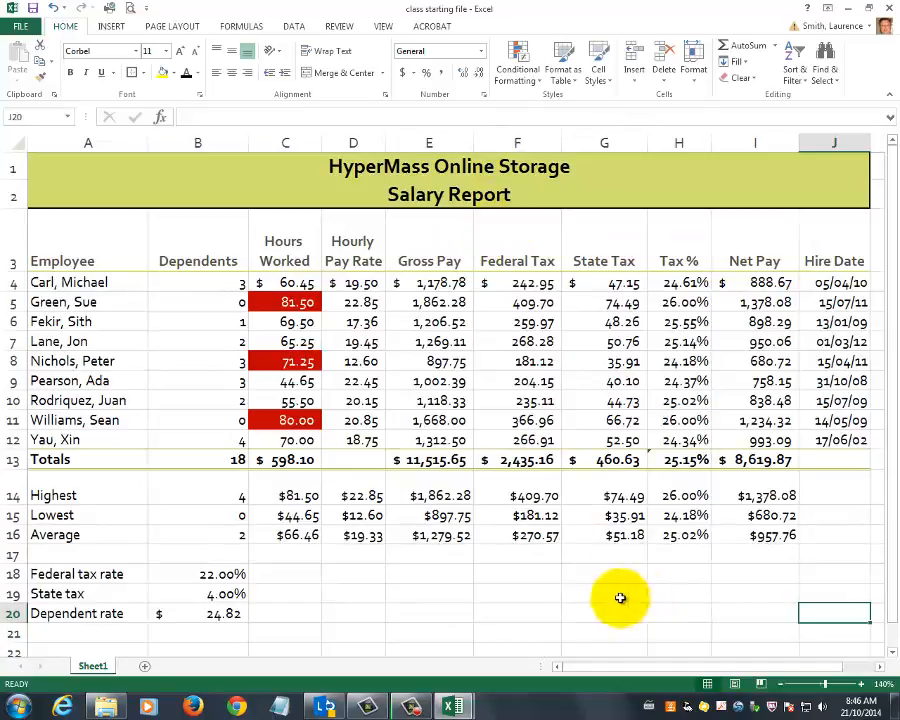
left_click(18, 26)
left_click(27, 231)
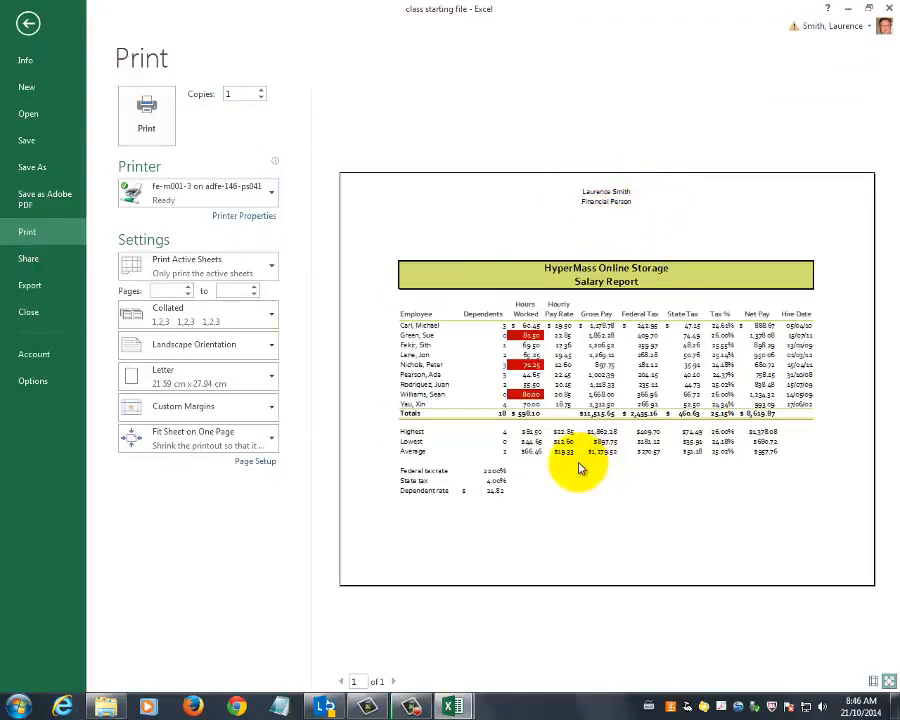
left_click(28, 22)
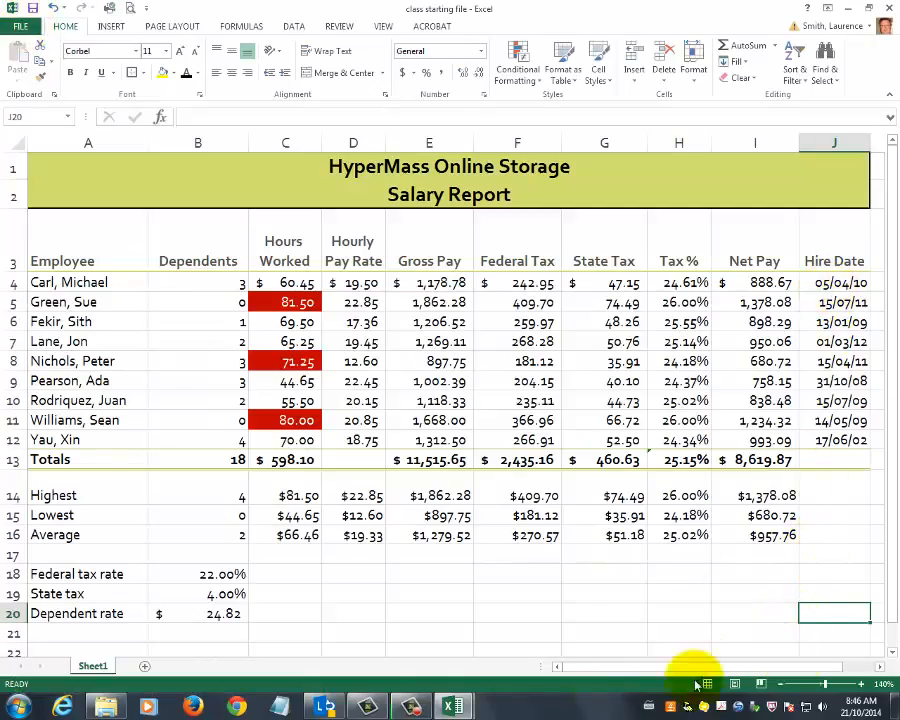
Format the hire dates in J4:J12 with the long date type "March 14, 2012", keeping the English (Canada) locale
left_click_drag(804, 666, 853, 666)
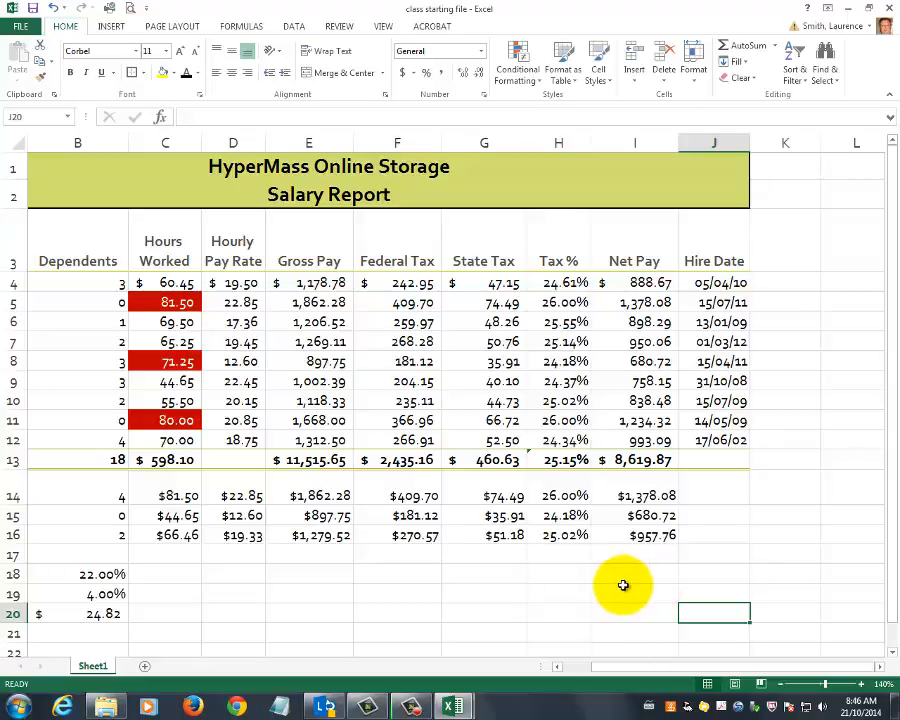
left_click(713, 283)
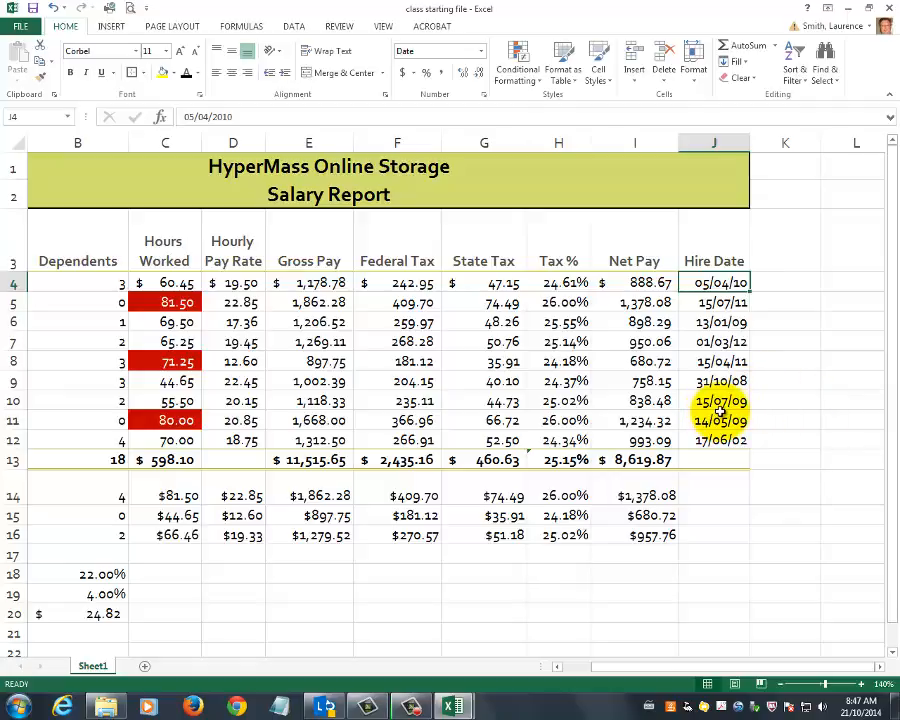
left_click(697, 305)
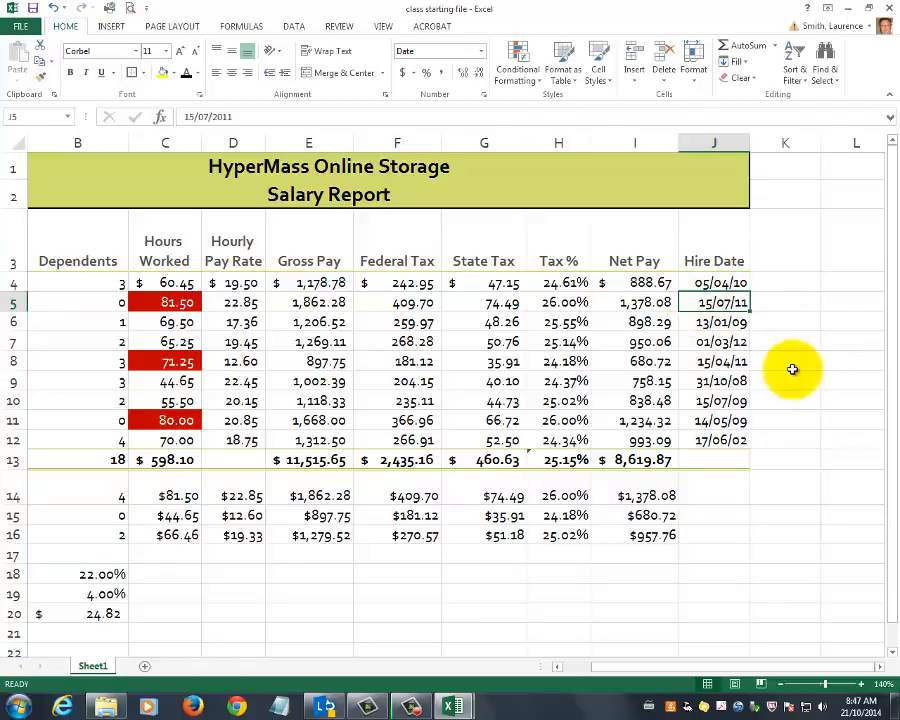
left_click(728, 283)
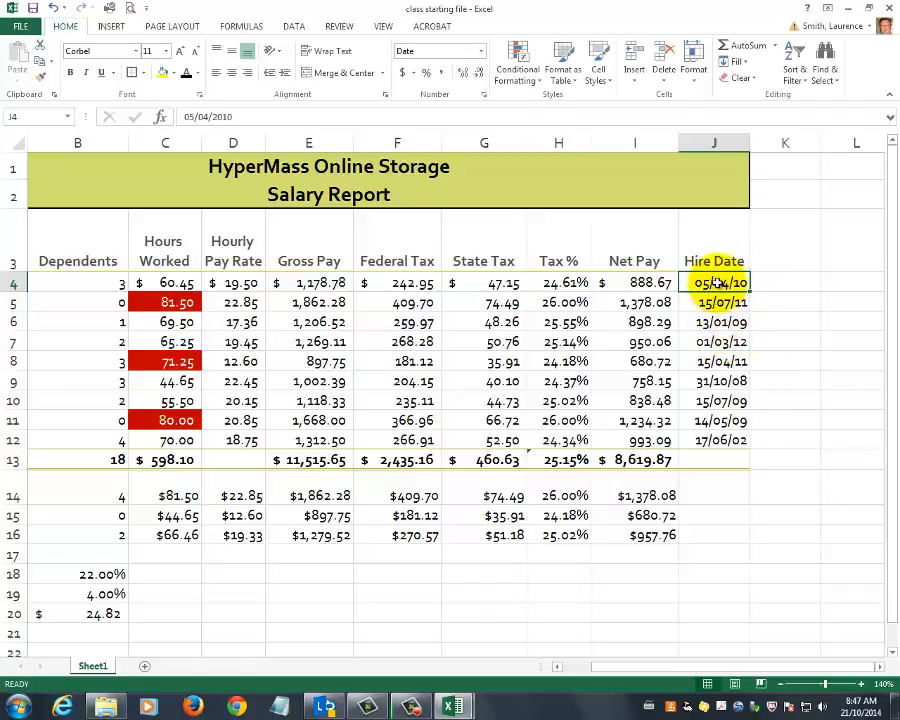
left_click_drag(714, 284, 718, 445)
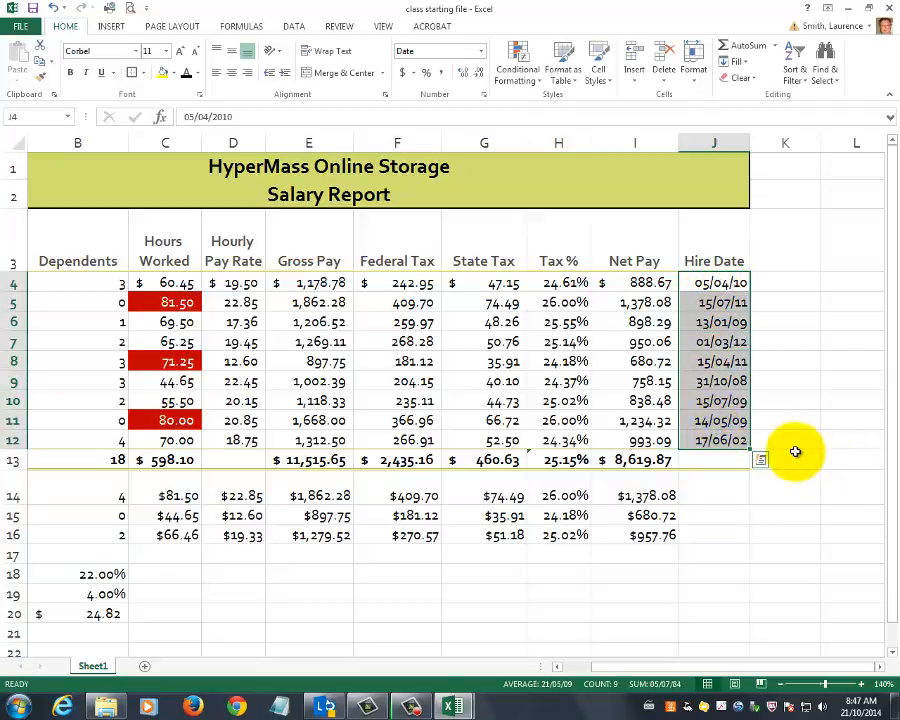
right_click(719, 348)
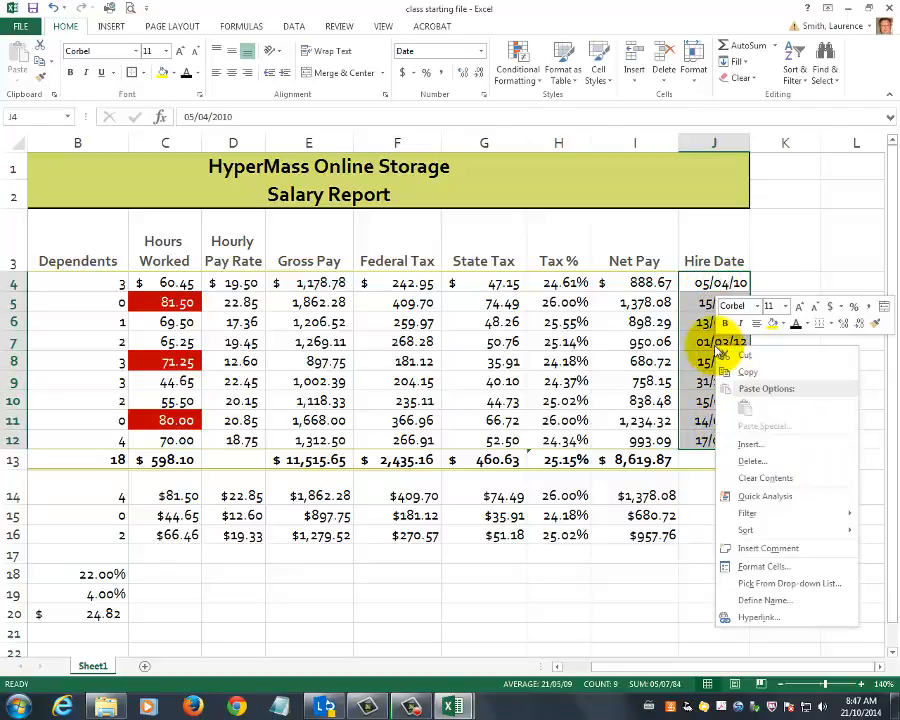
left_click(789, 567)
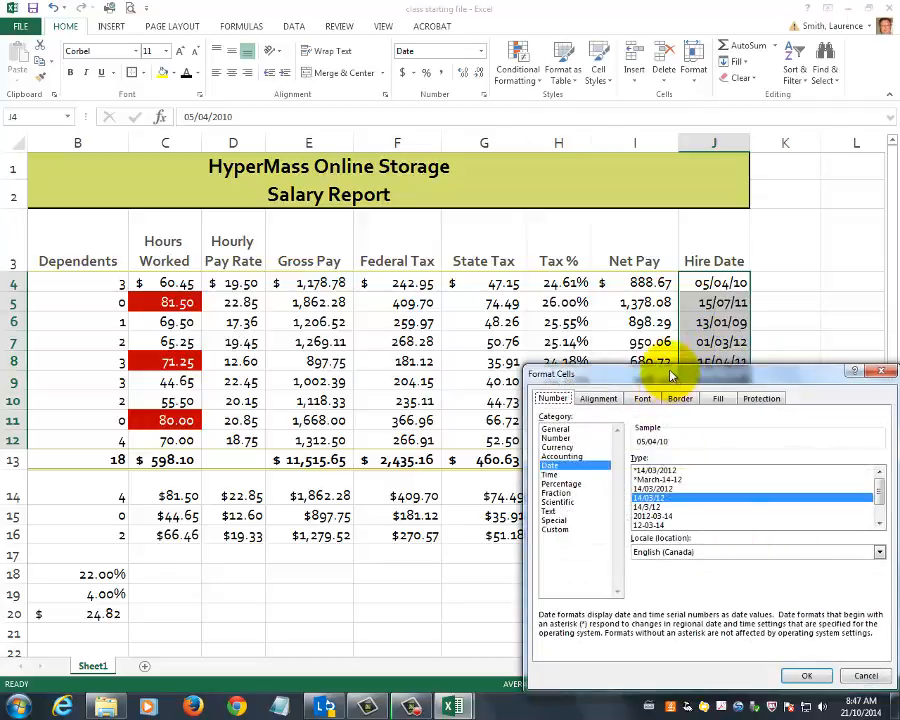
left_click_drag(670, 373, 420, 218)
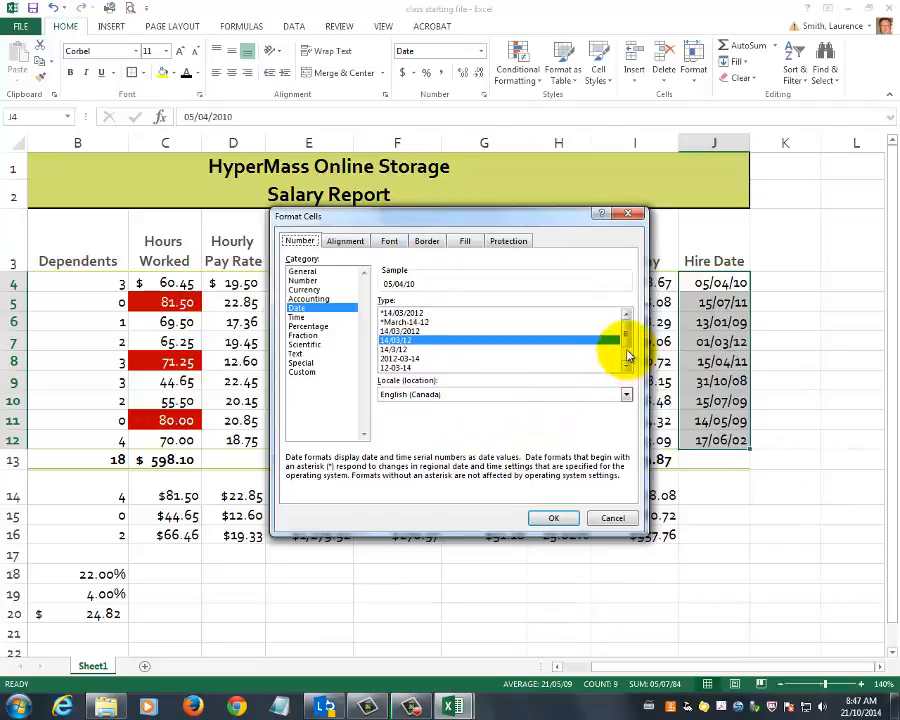
left_click(628, 368)
left_click(628, 368)
left_click(628, 368)
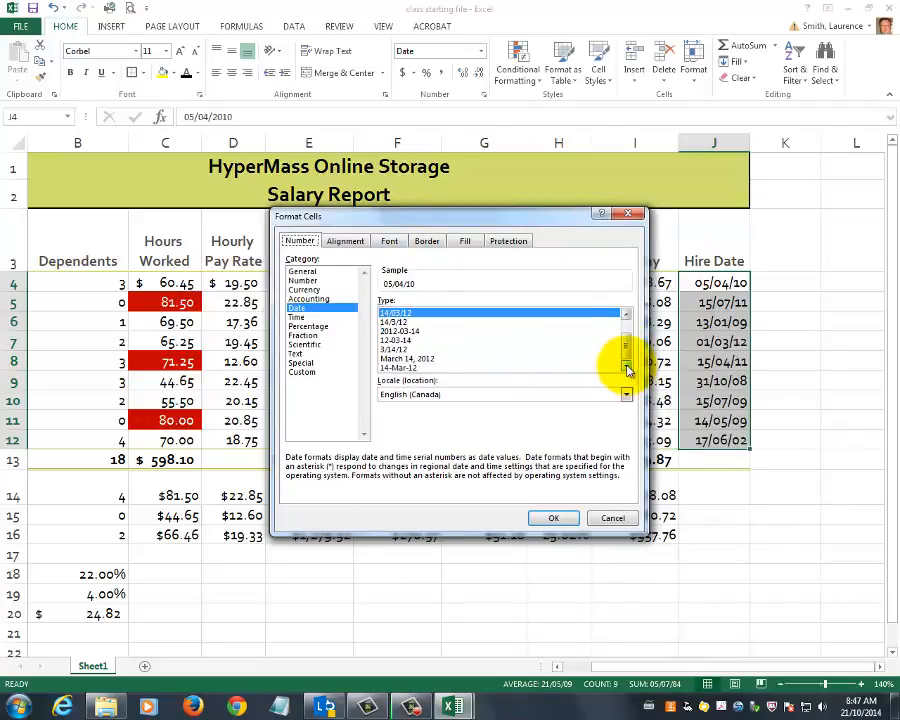
left_click(419, 359)
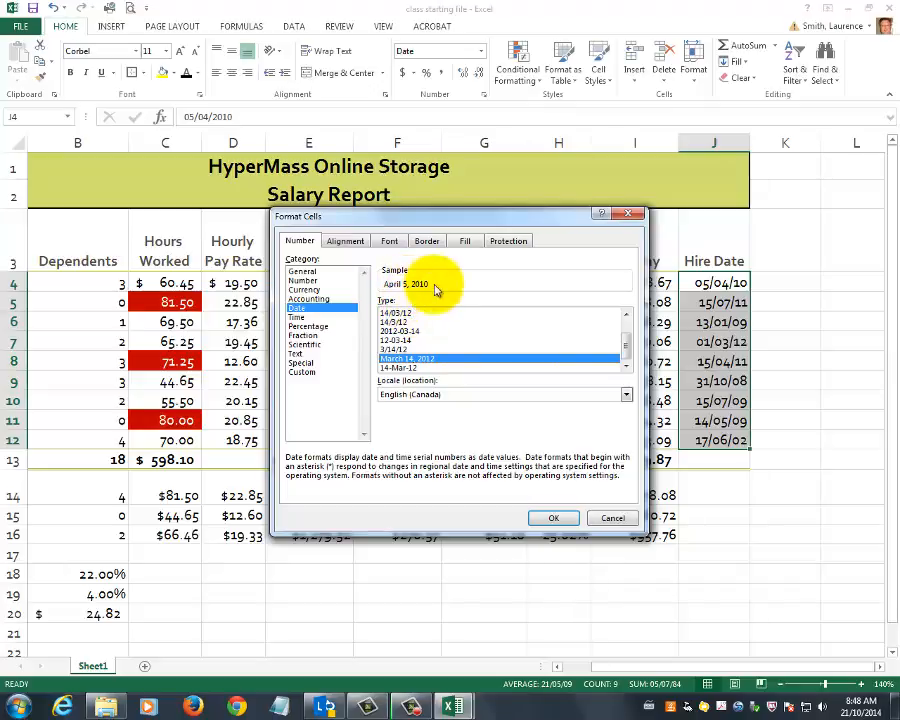
left_click(552, 517)
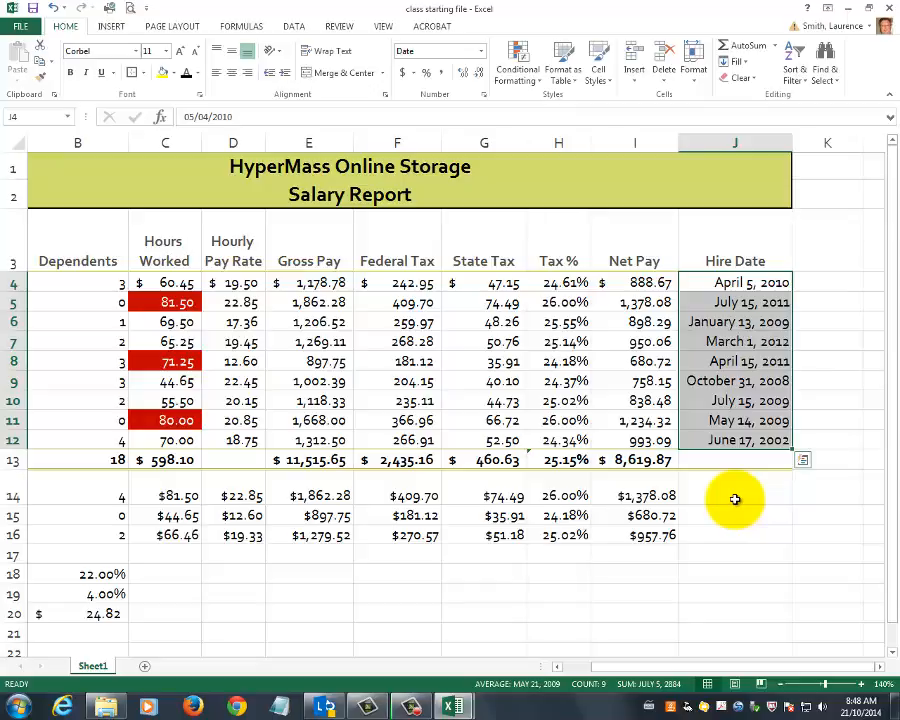
left_click(545, 574)
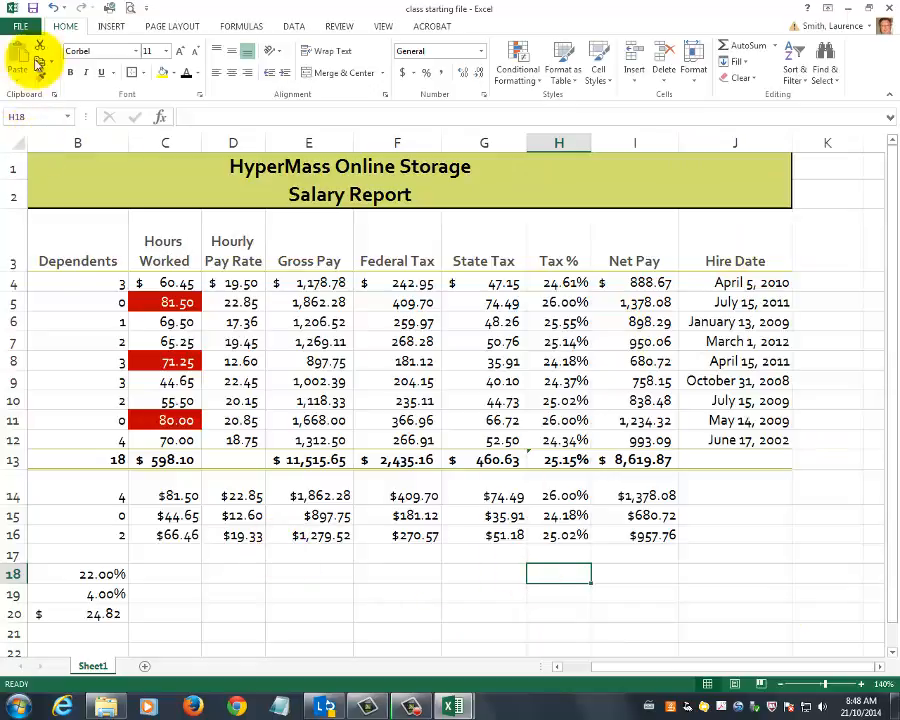
Check the report with its reformatted hire dates in the print preview, and return to the sheet's first columns
left_click(20, 25)
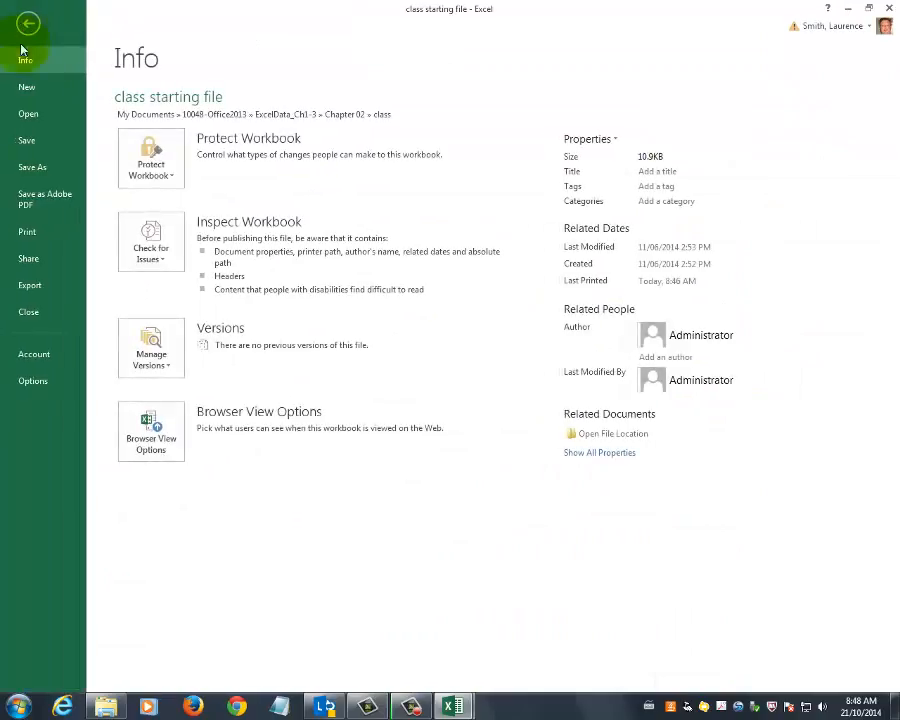
left_click(27, 233)
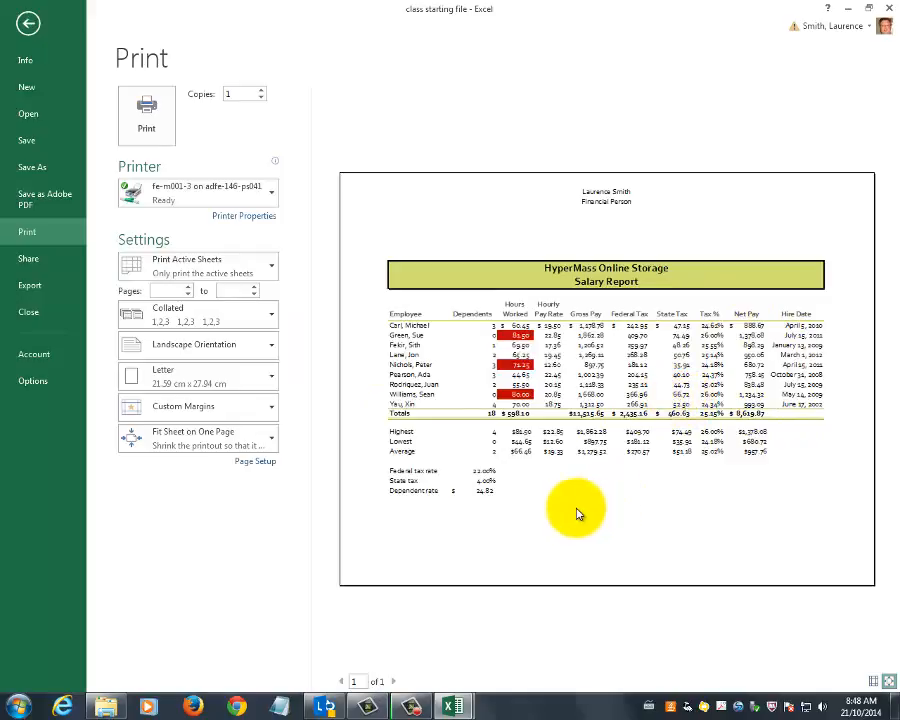
left_click(24, 22)
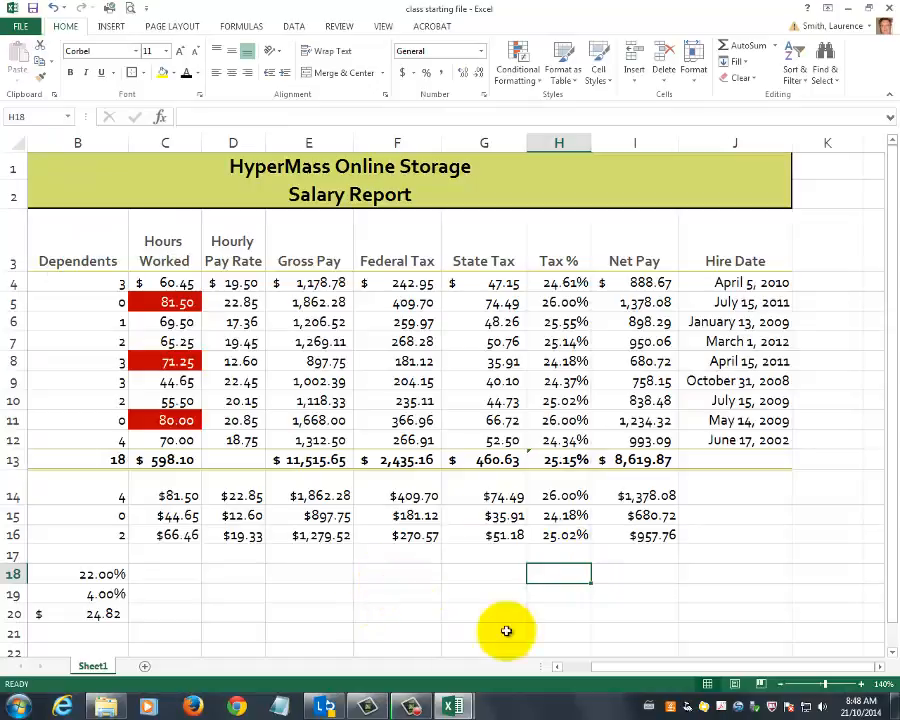
left_click(581, 668)
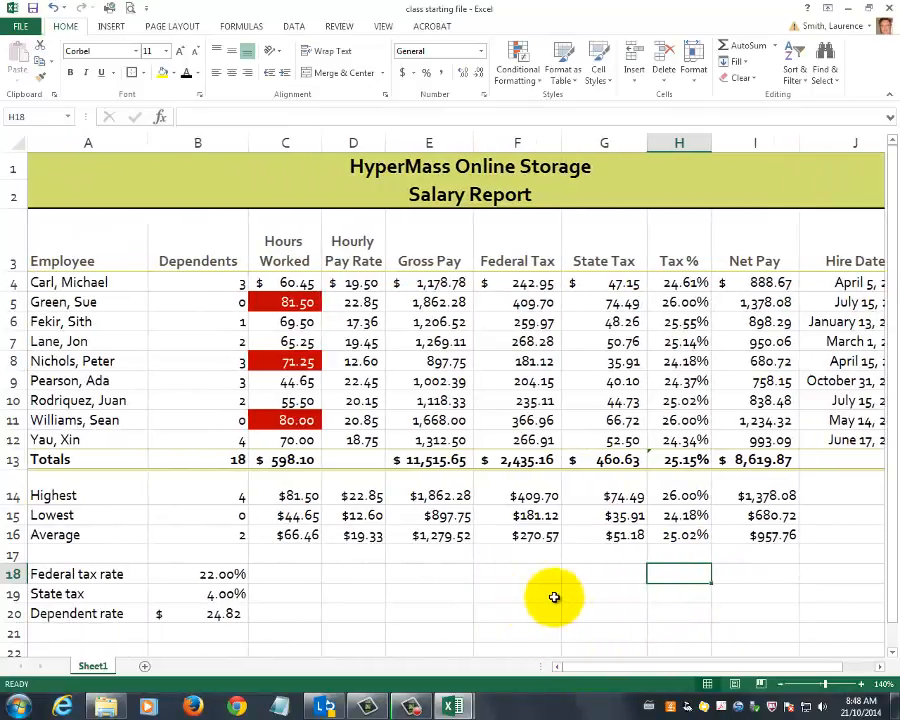